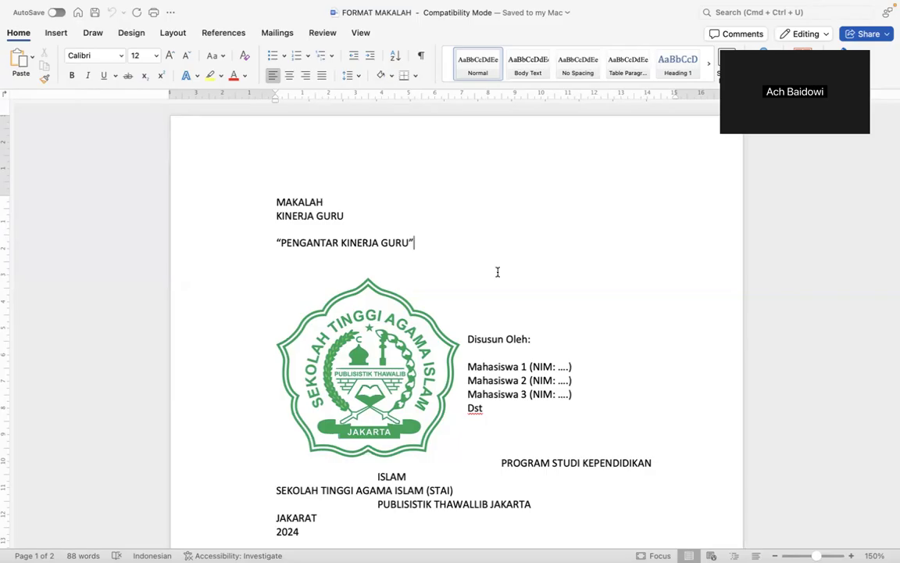
Look through the FORMAT MAKALAH and PEMBAGIAN TUGAS KELOMPOK documents.
scroll(497, 271, up, 2)
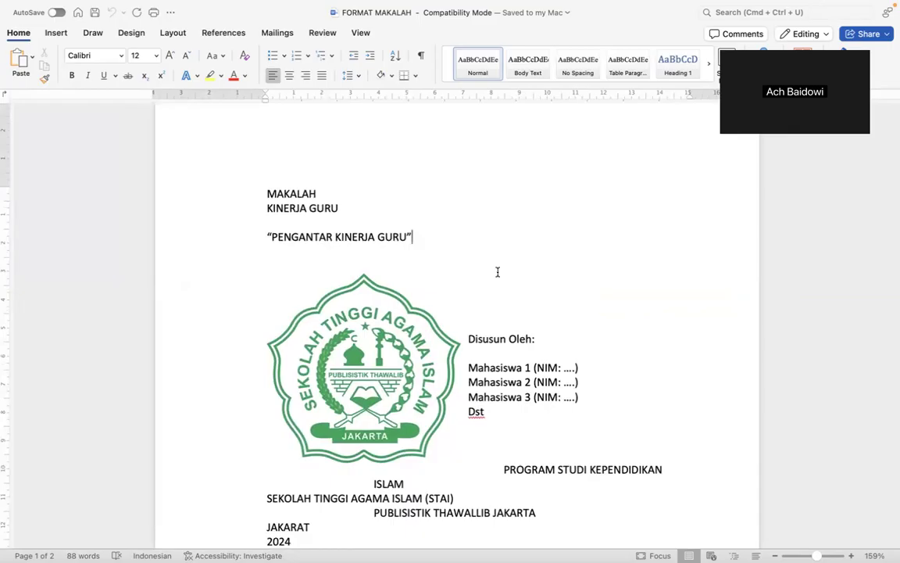
scroll(497, 272, down, 1)
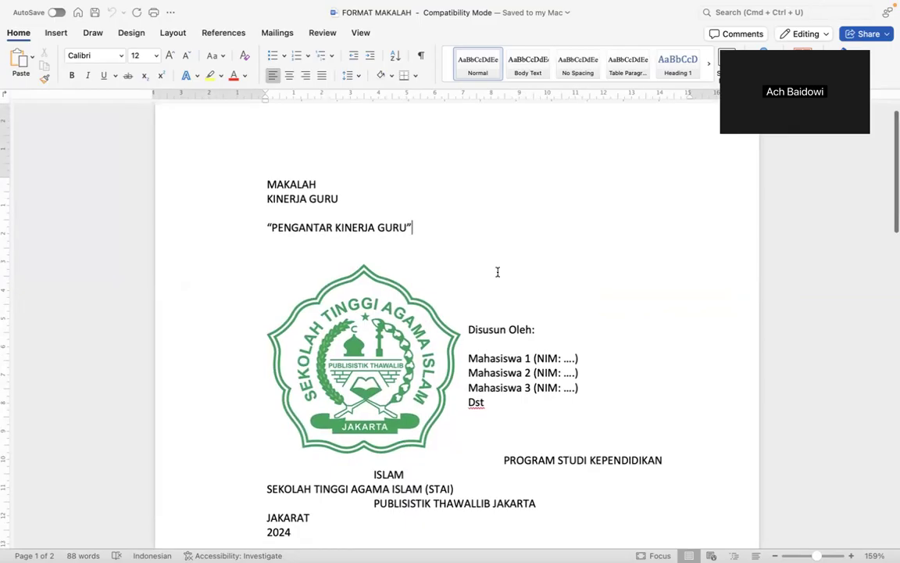
scroll(497, 271, down, 5)
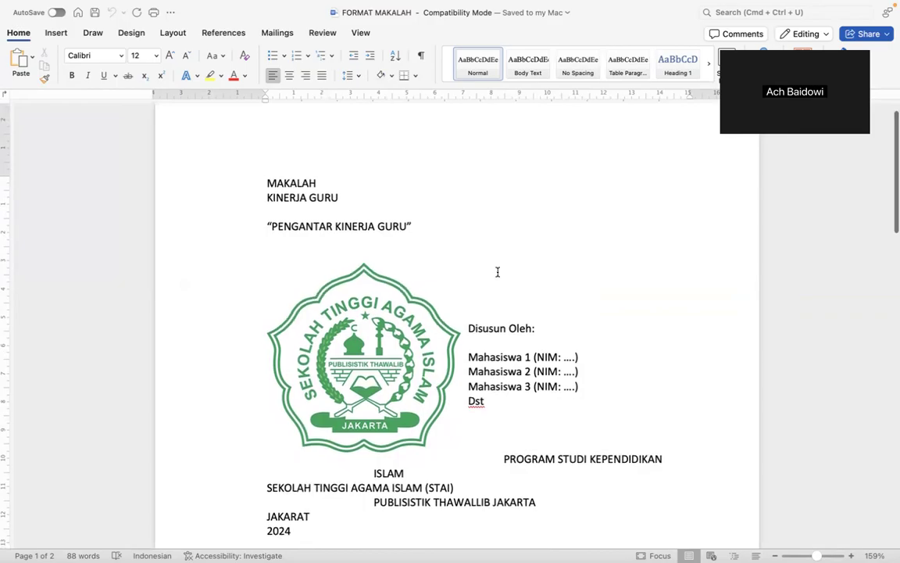
scroll(497, 271, down, 8)
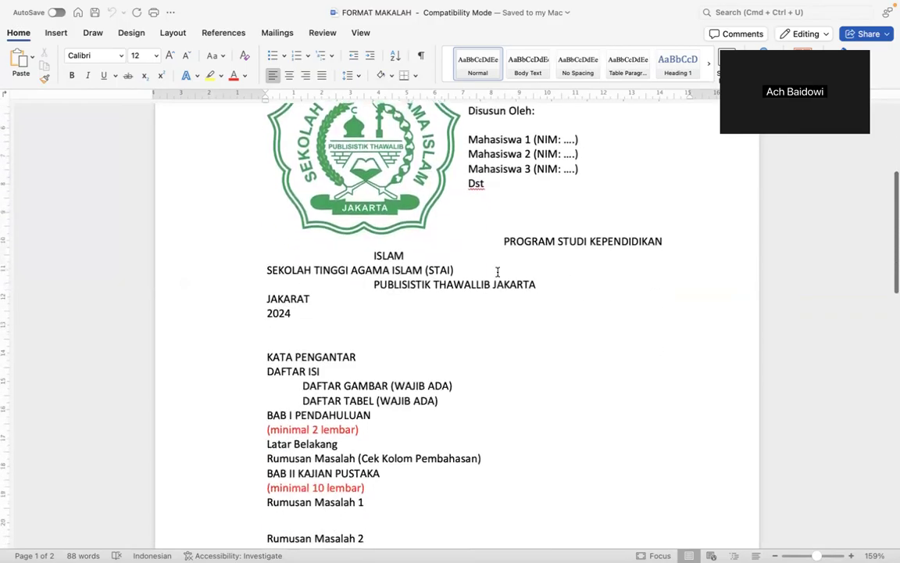
key(ctrl+Right)
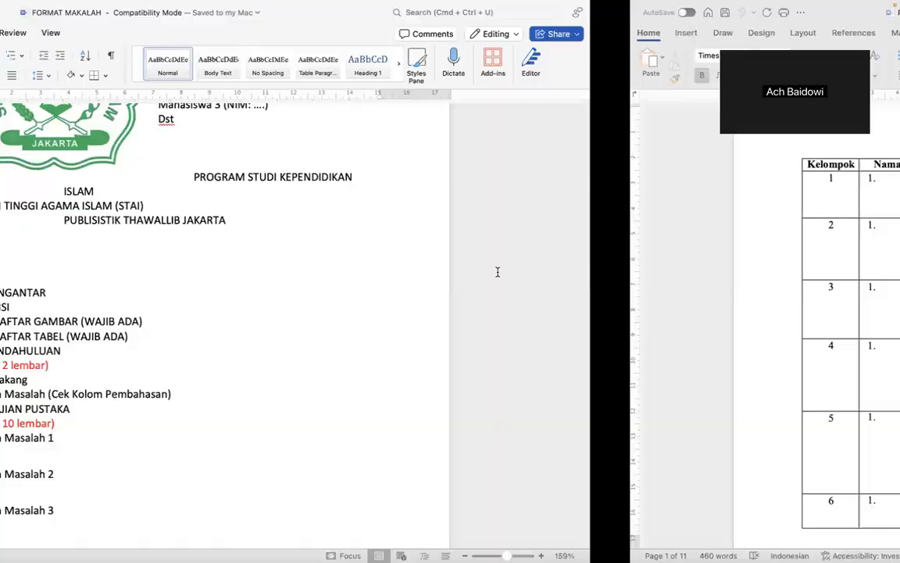
scroll(497, 271, down, 20)
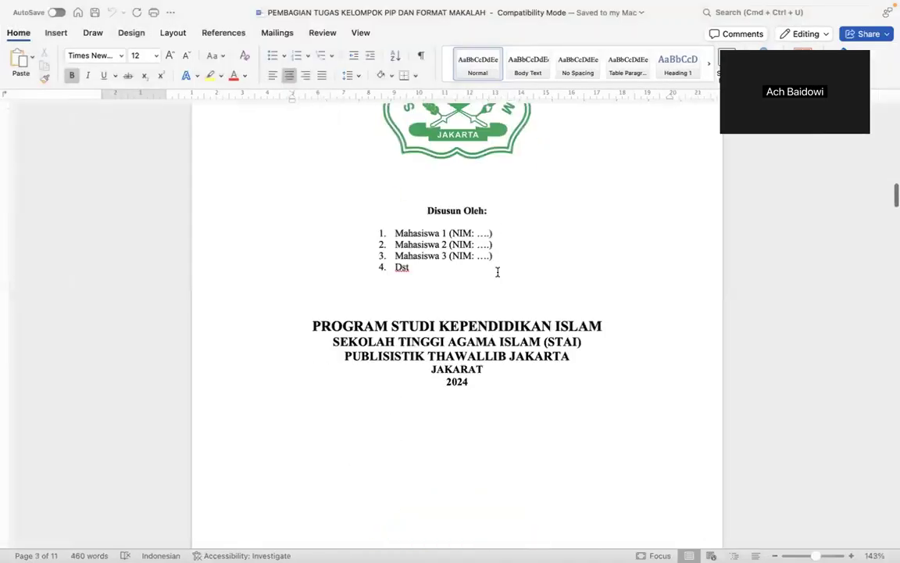
scroll(497, 271, up, 20)
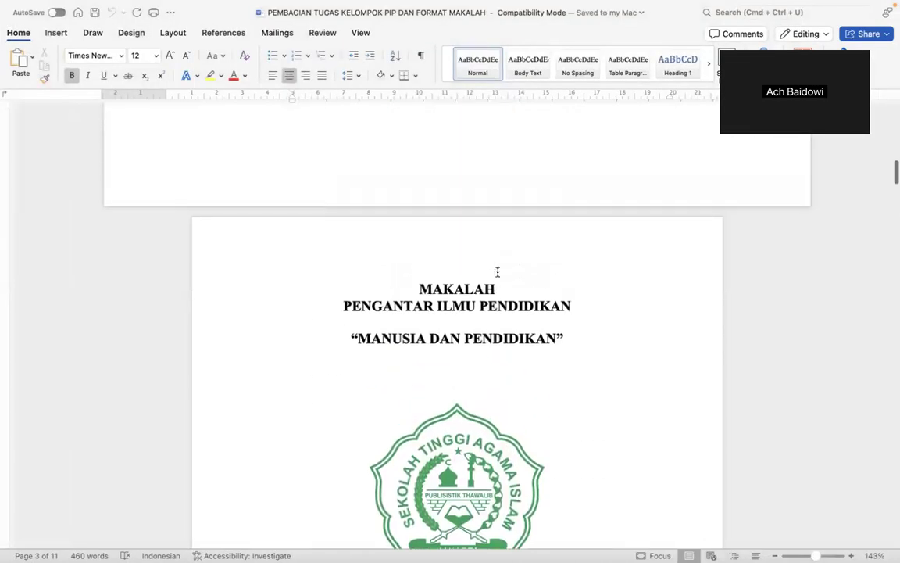
scroll(496, 271, up, 10)
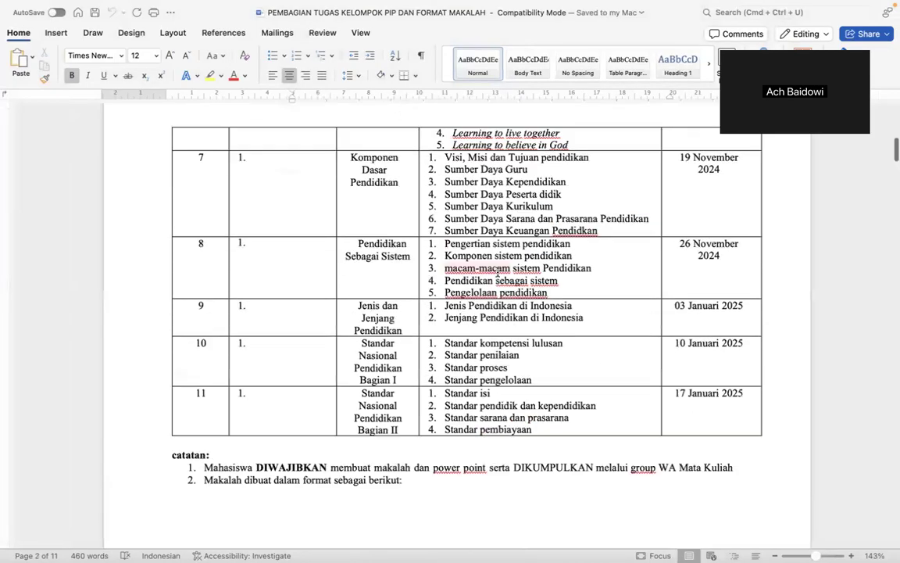
scroll(497, 271, down, 15)
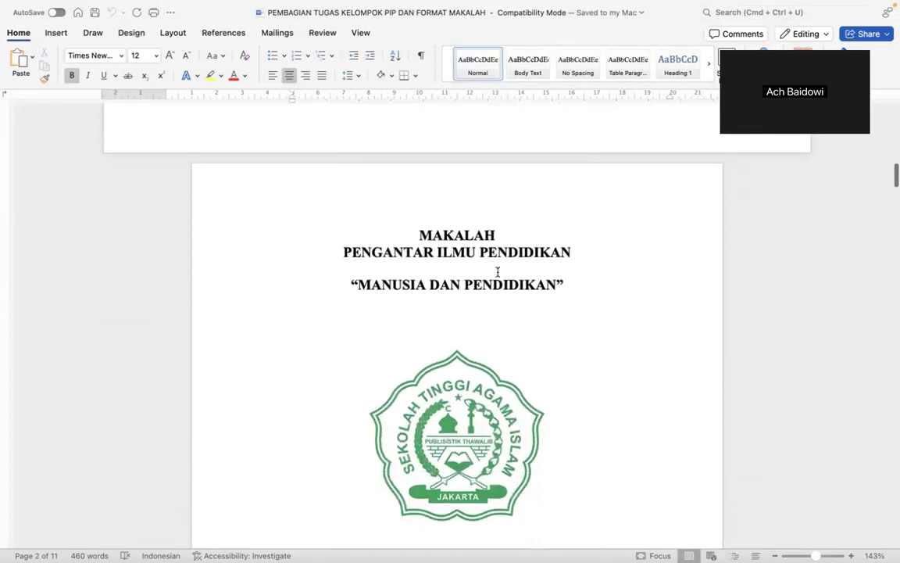
scroll(497, 271, down, 2)
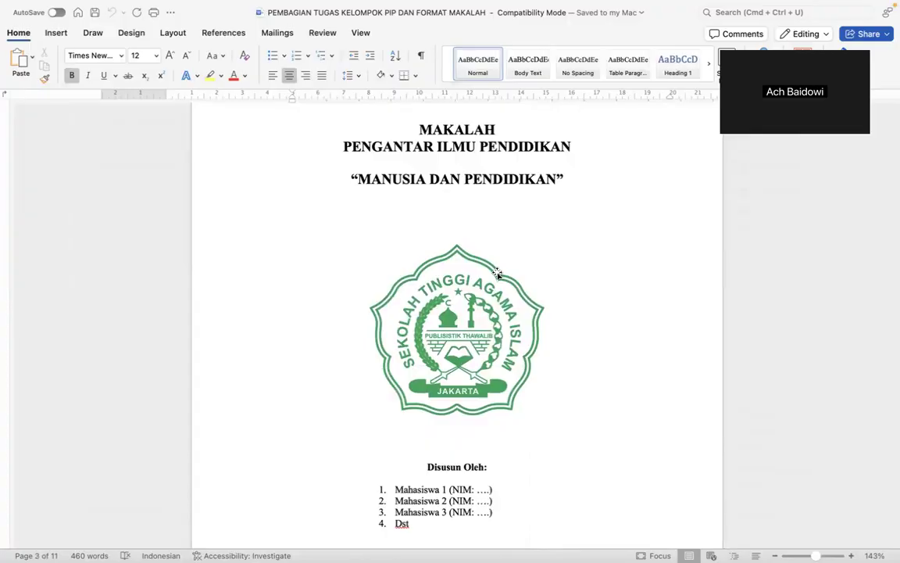
key(ctrl+Left)
scroll(497, 272, up, 3)
scroll(497, 271, up, 6)
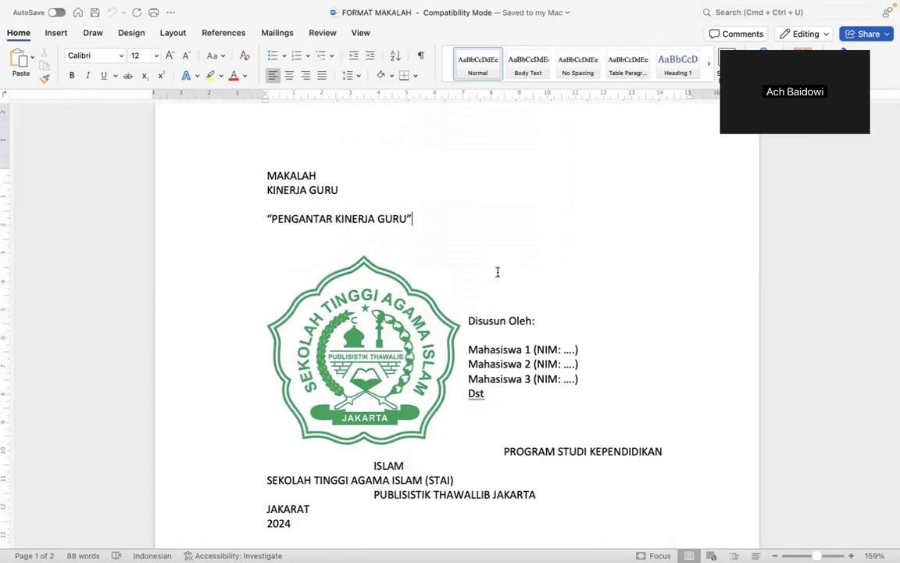
Check the UJIAN AKHIR SEMESTER writing rules (Justify, 1.5 spacing) before returning to FORMAT MAKALAH.
key(ctrl+Left)
key(ctrl+Right)
key(ctrl+Right)
key(ctrl+Right)
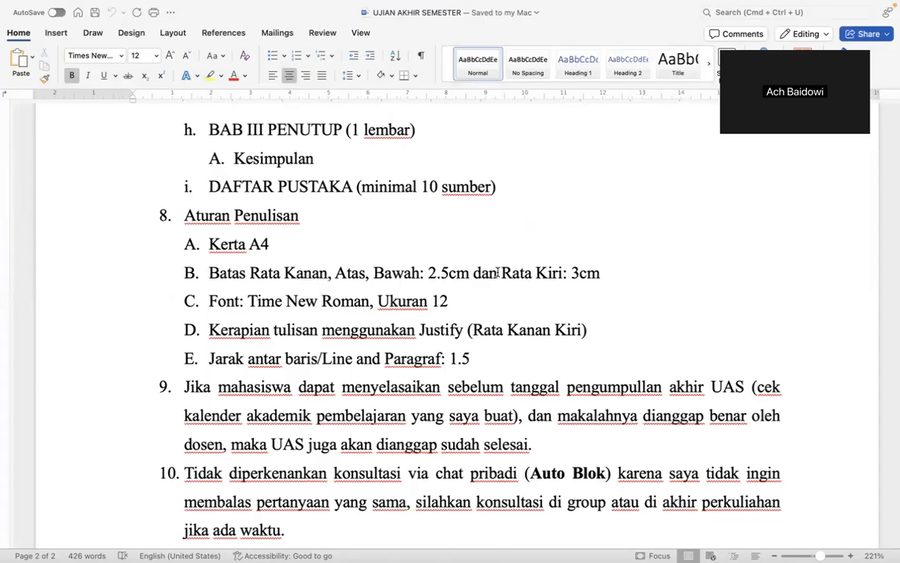
double_click(222, 246)
drag(430, 330, 515, 330)
click(353, 302)
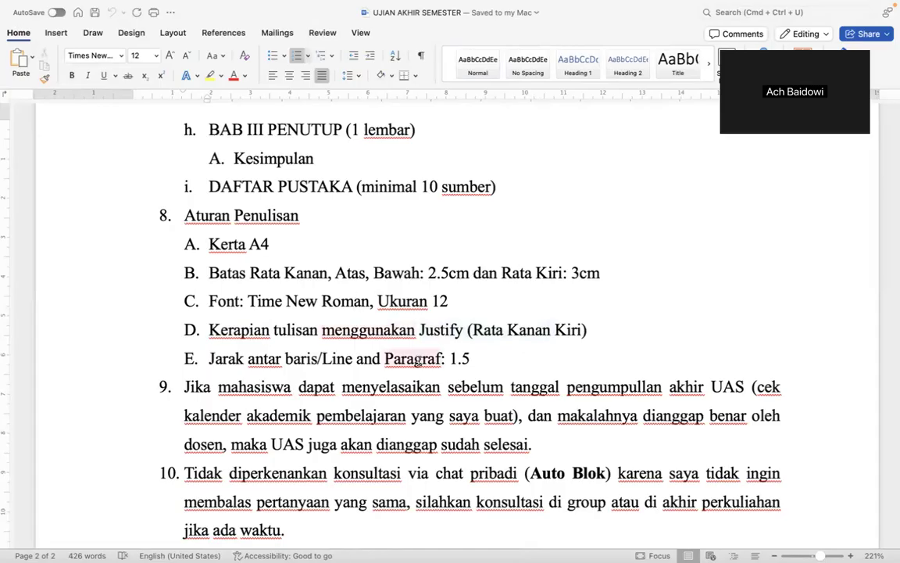
click(475, 360)
key(ctrl+Left)
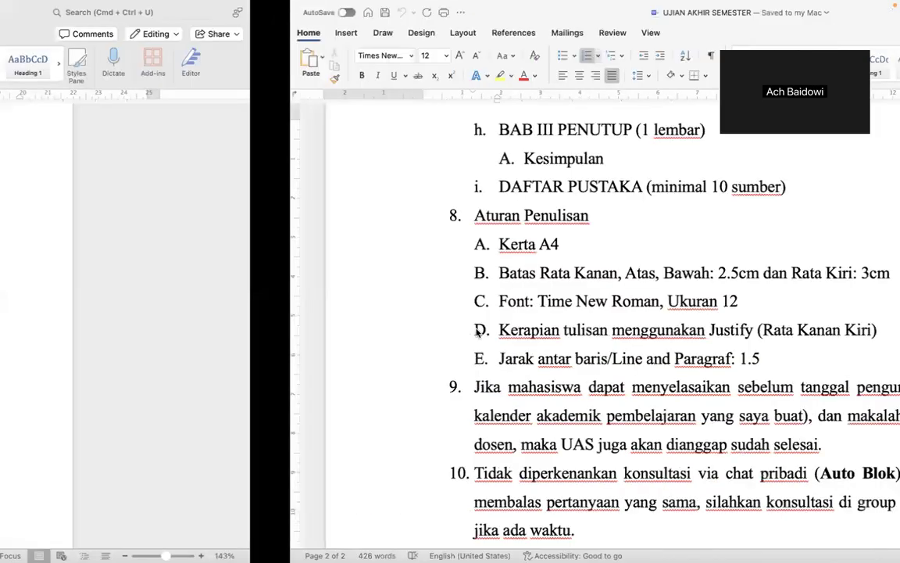
key(ctrl+Left)
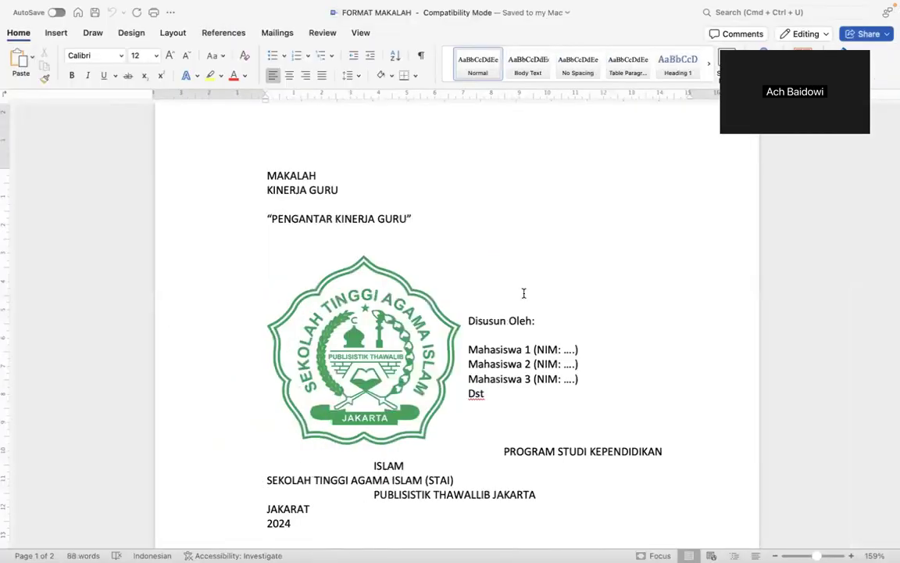
scroll(432, 236, down, 3)
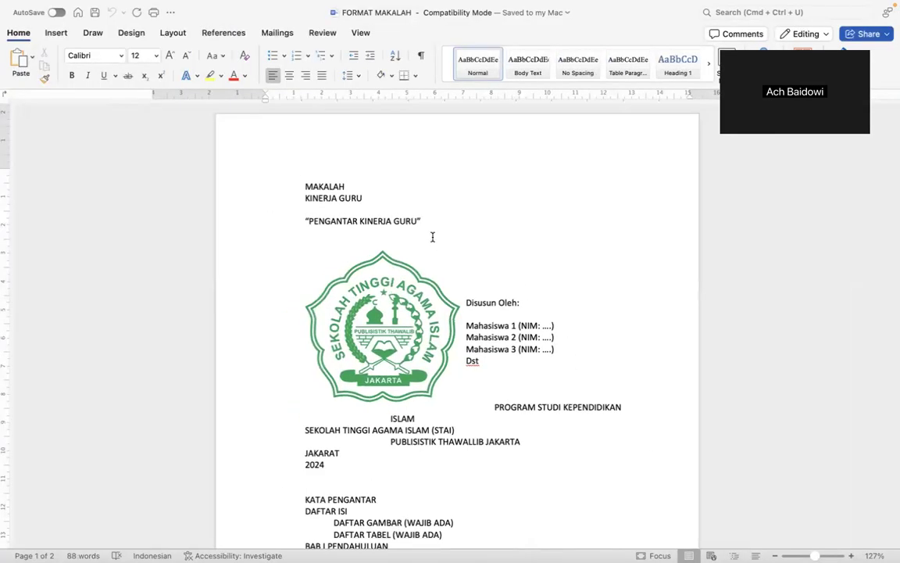
scroll(432, 239, down, 2)
scroll(432, 239, down, 8)
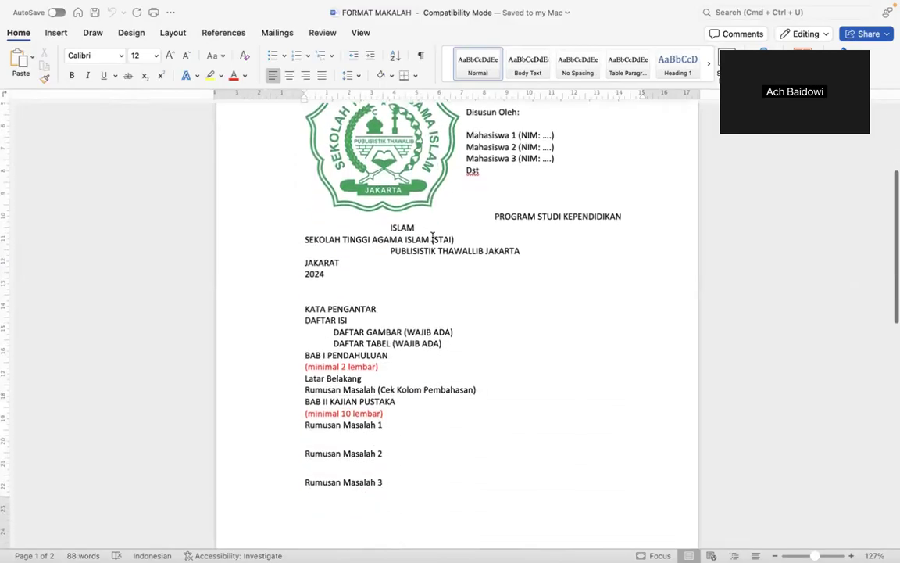
scroll(433, 237, down, 2)
scroll(432, 237, up, 10)
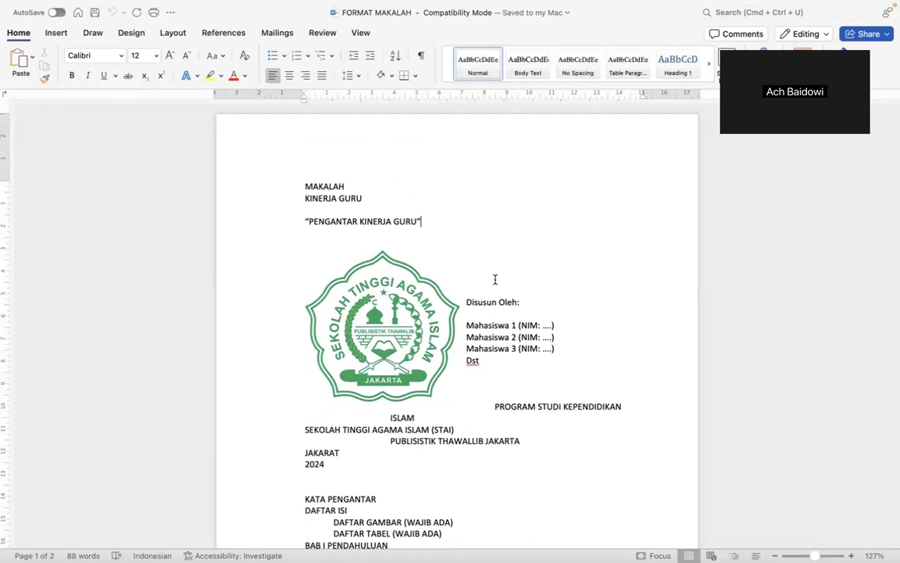
Set the entire document, logo included, in Times New Roman.
key(super+a)
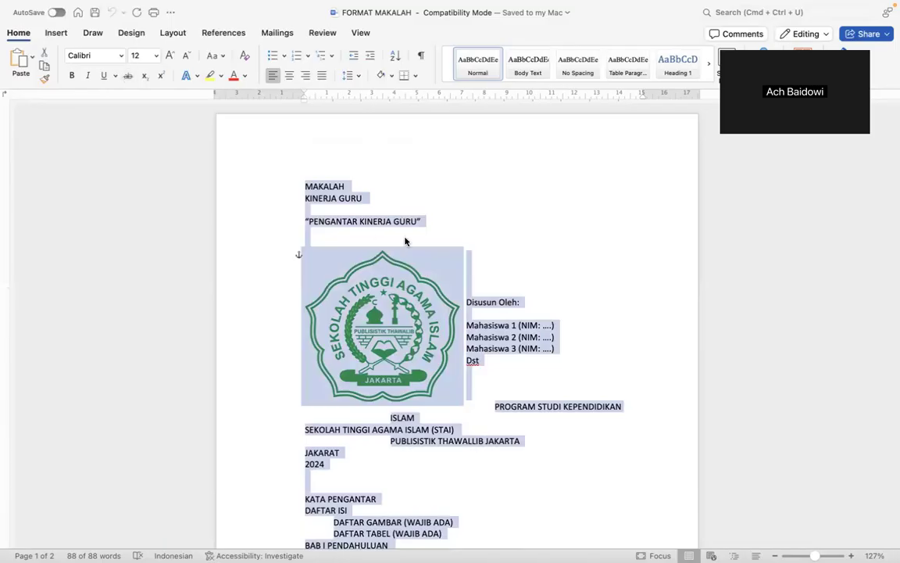
click(84, 56)
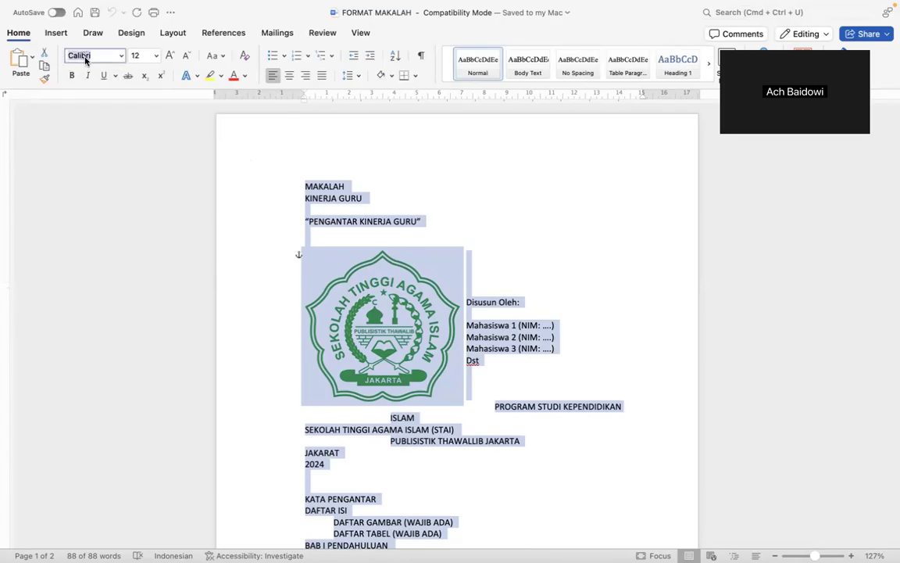
text(Times)
key(Return)
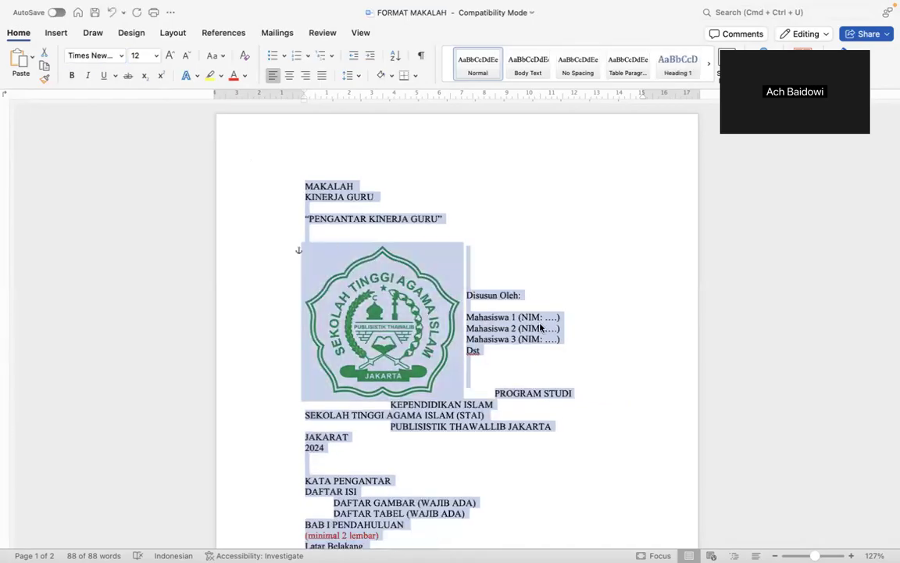
scroll(552, 338, down, 15)
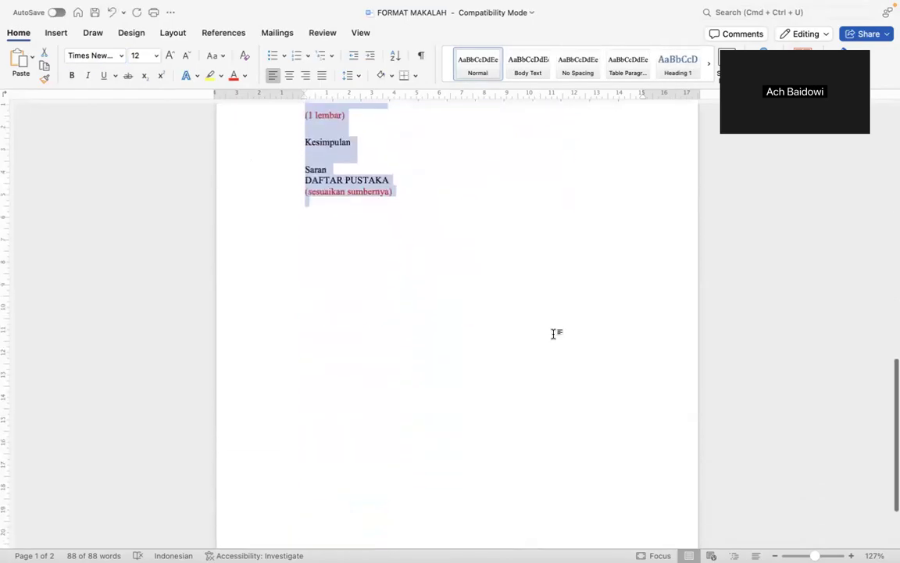
scroll(552, 338, up, 15)
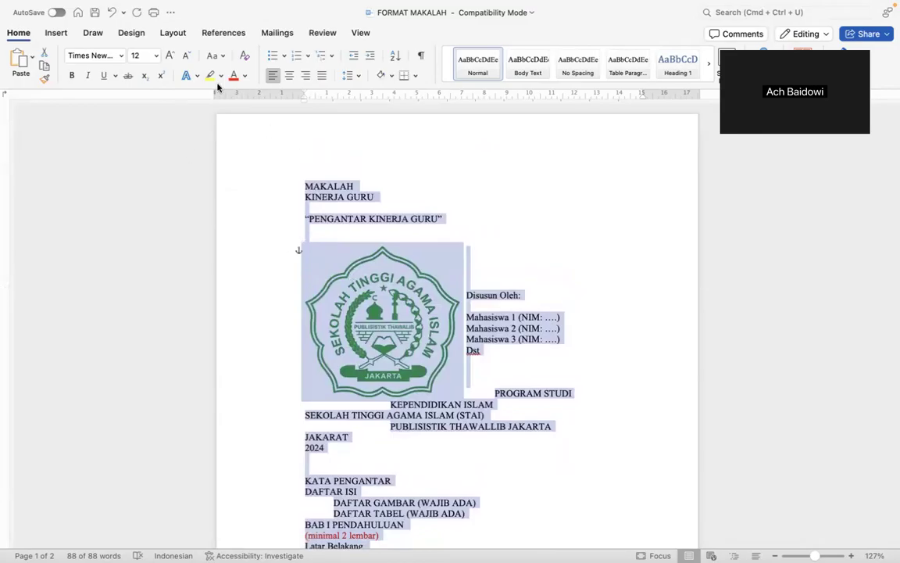
Keep all the text at size 12 and centre-align every line.
click(139, 57)
key(Return)
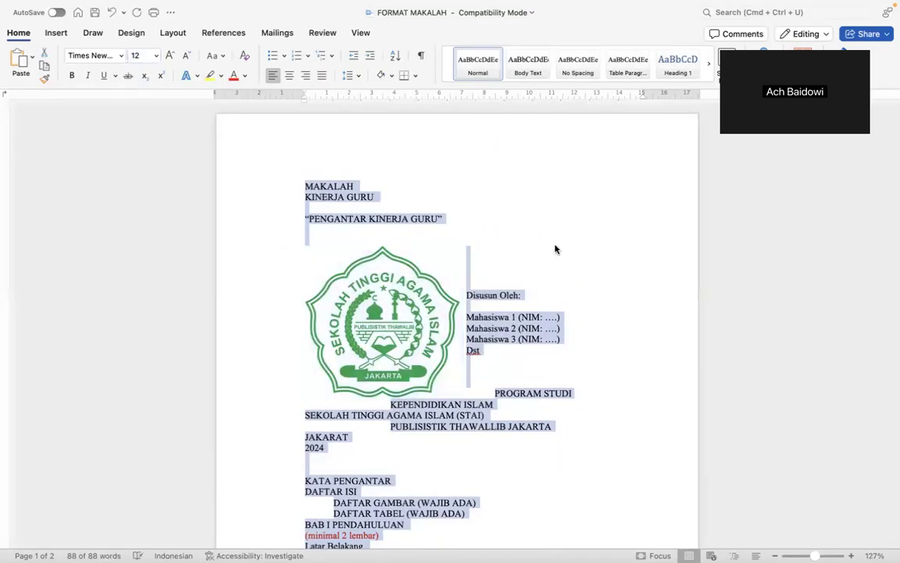
click(519, 366)
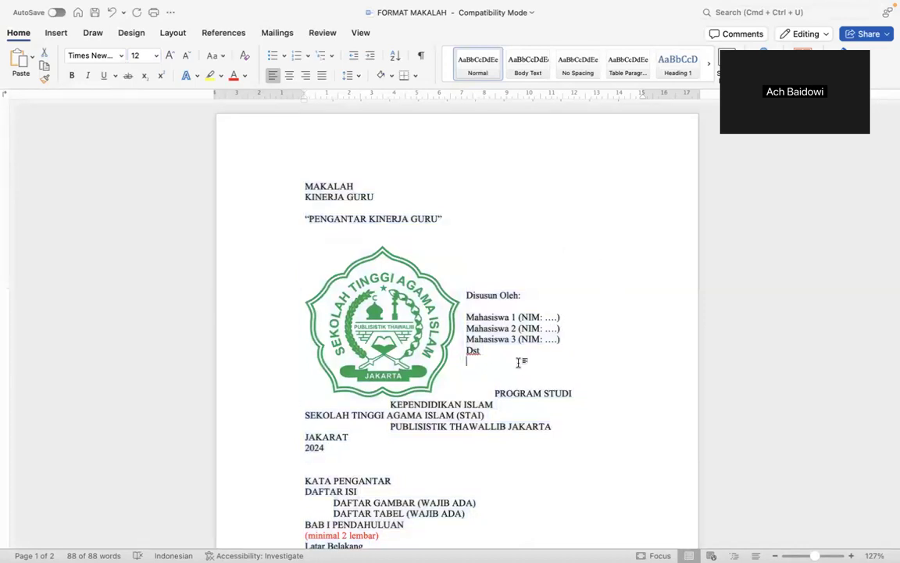
key(super+a)
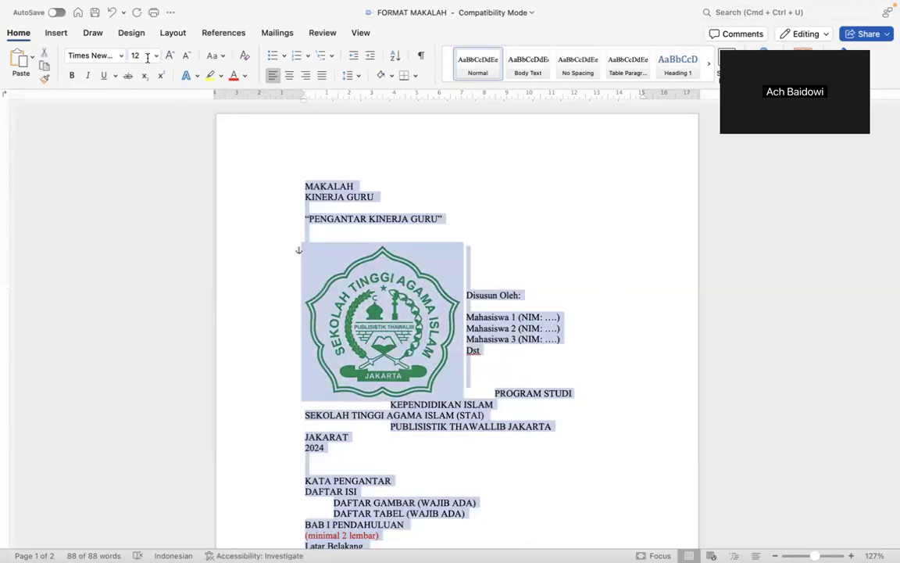
click(156, 55)
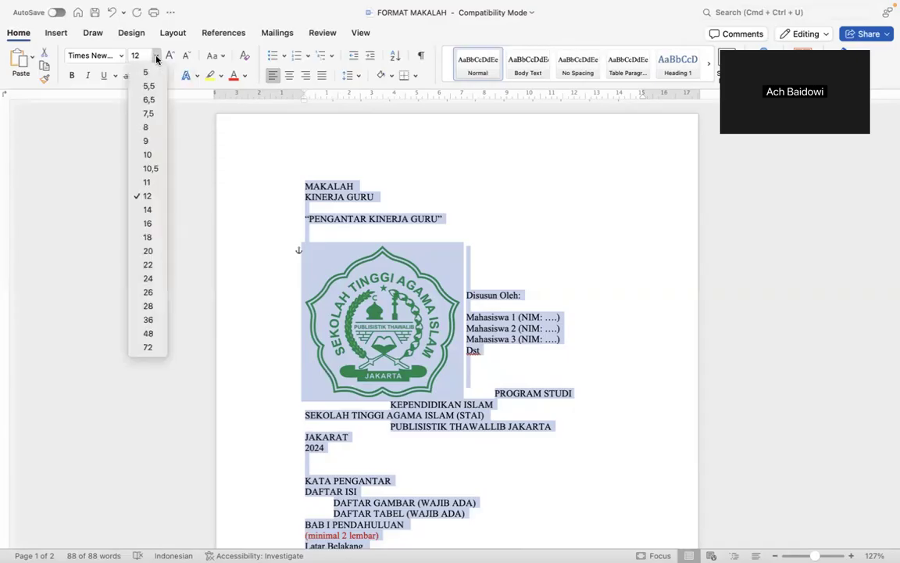
click(151, 200)
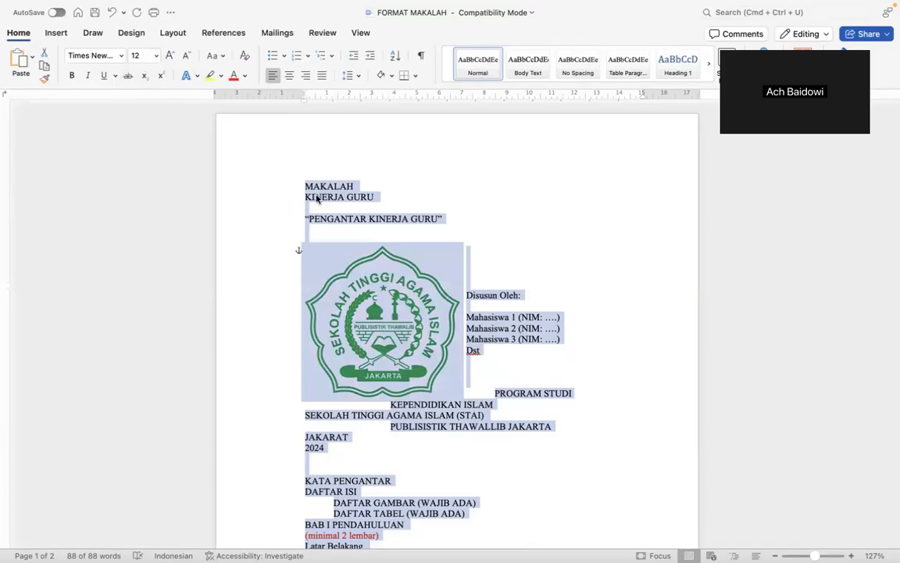
click(289, 76)
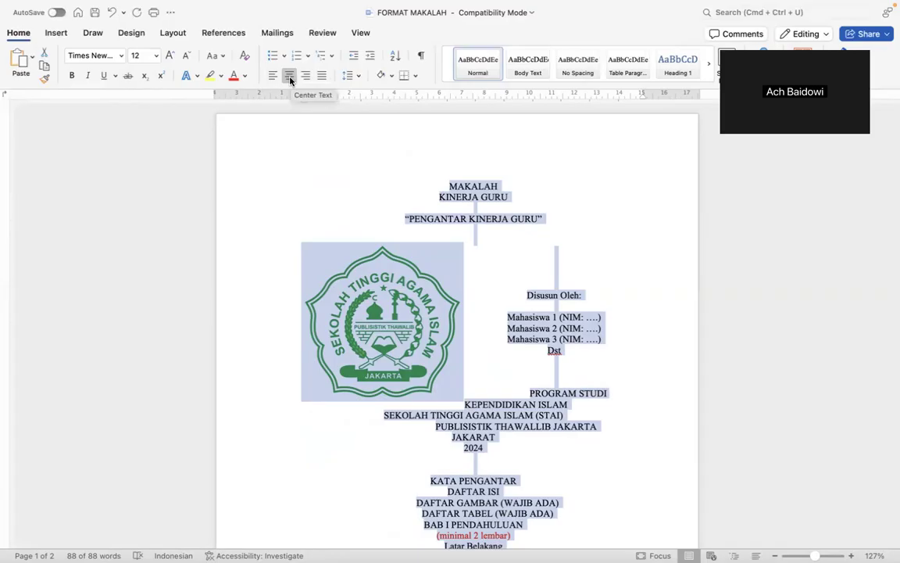
click(458, 189)
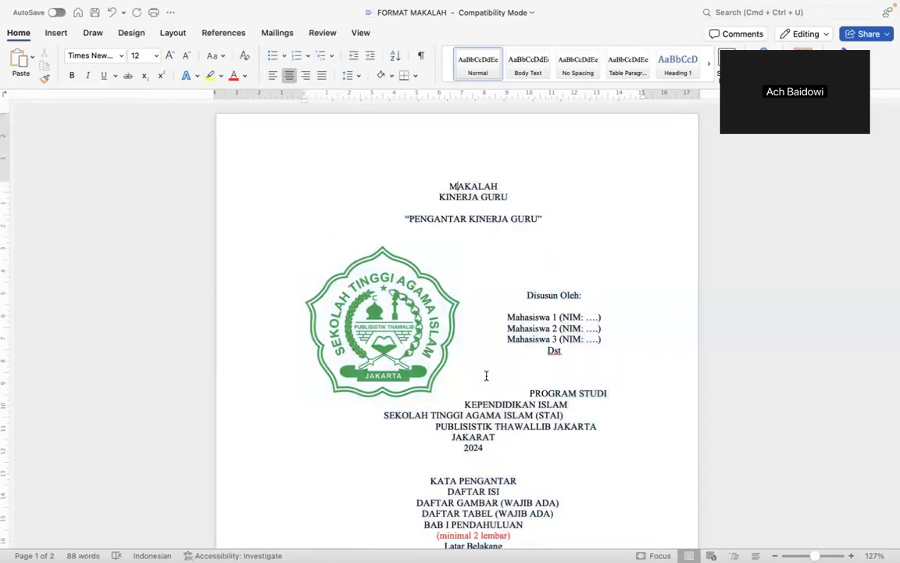
scroll(486, 376, down, 8)
scroll(486, 376, up, 6)
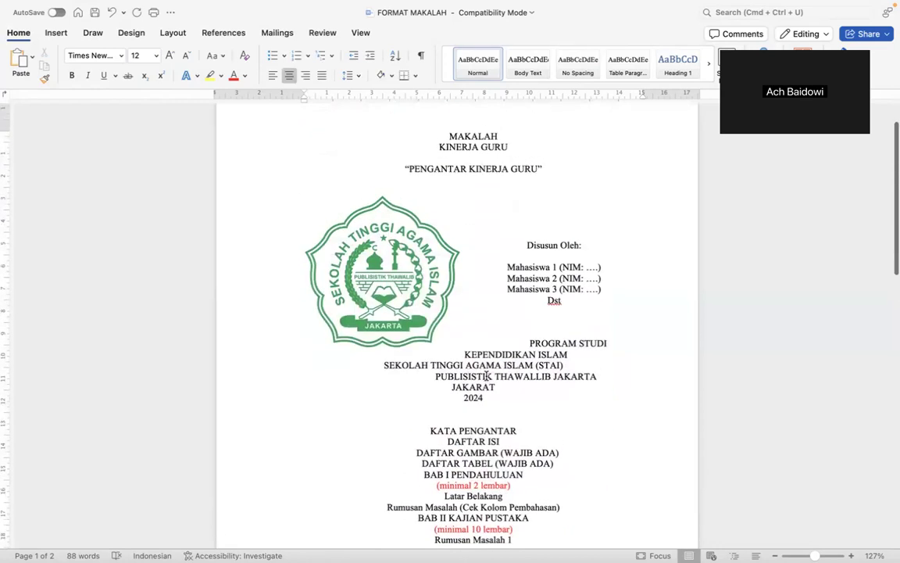
click(344, 228)
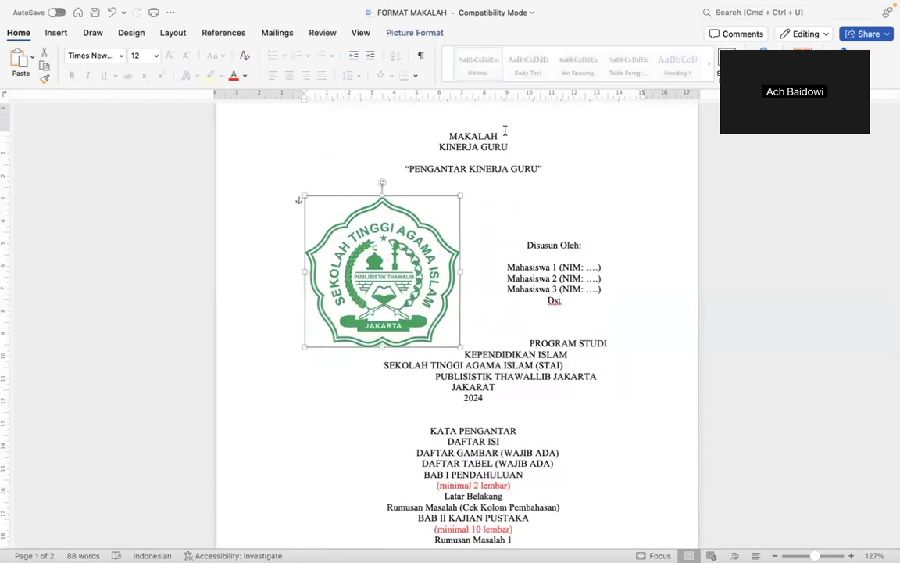
click(414, 32)
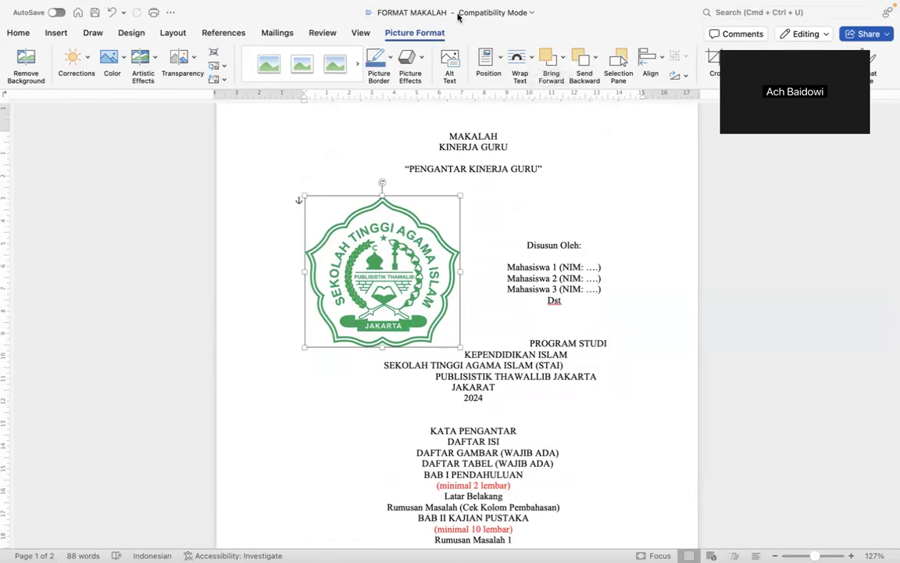
click(532, 59)
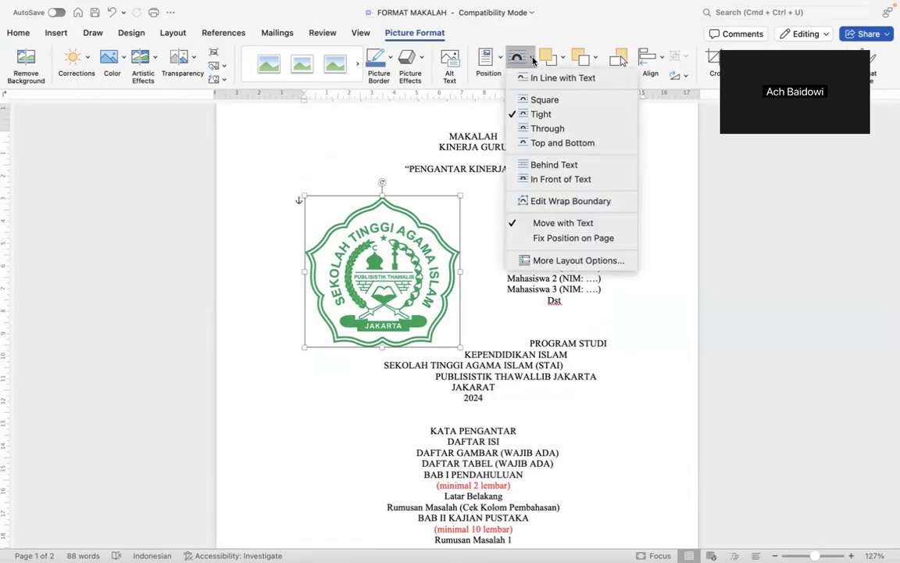
click(554, 164)
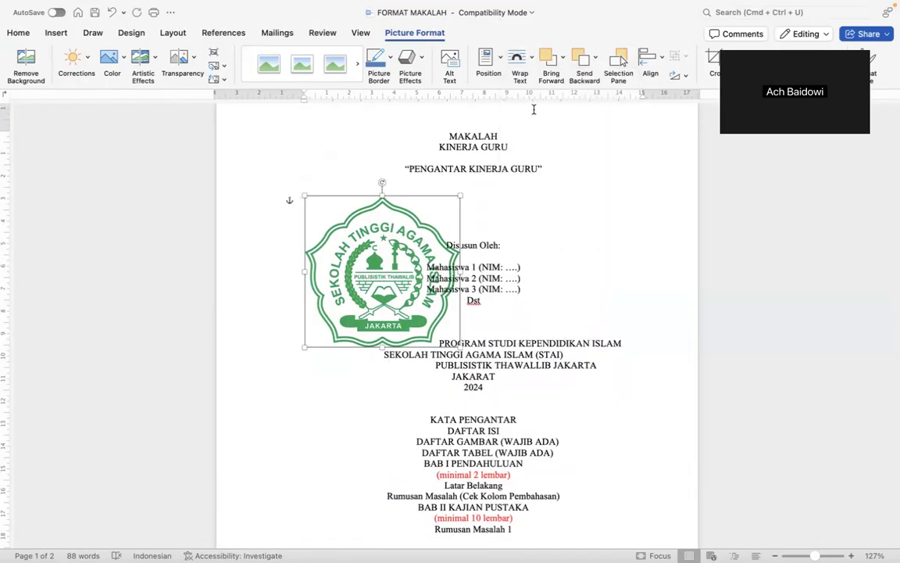
key(super+z)
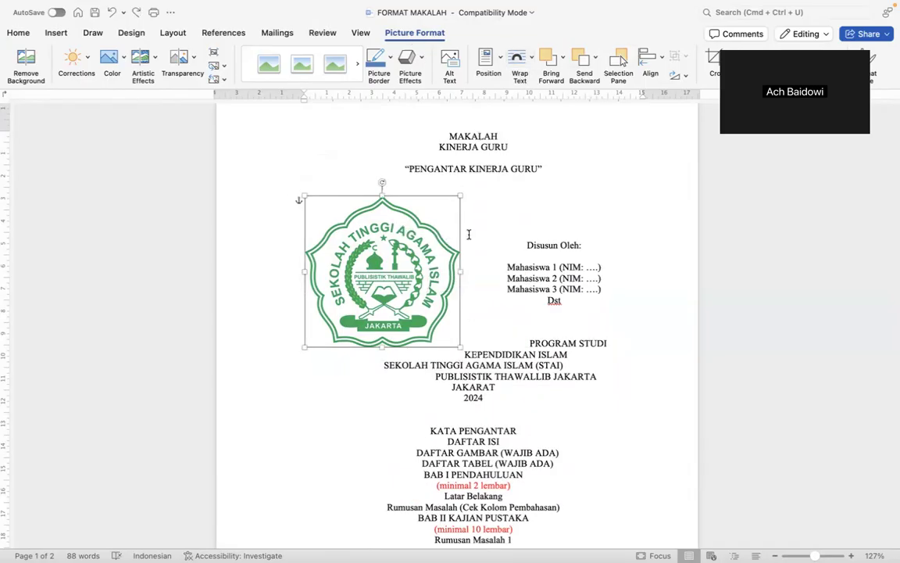
Set the logo's wrapping to Behind Text and drag it to the page centre.
right_click(407, 239)
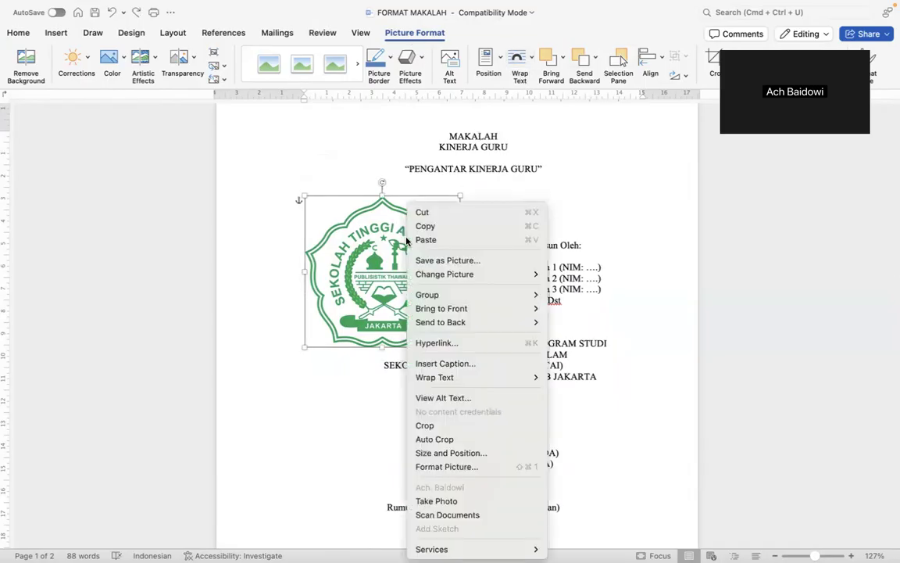
mouse_move(489, 378)
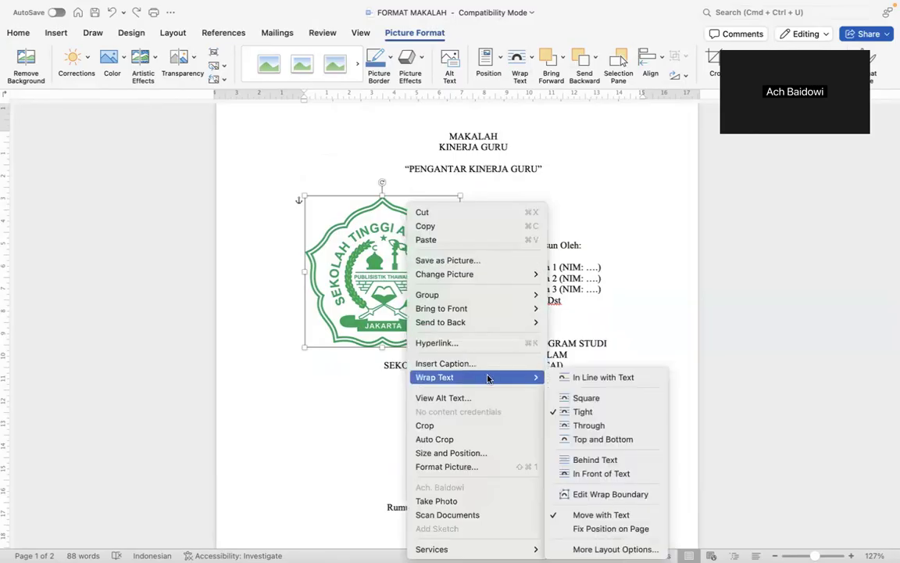
click(594, 459)
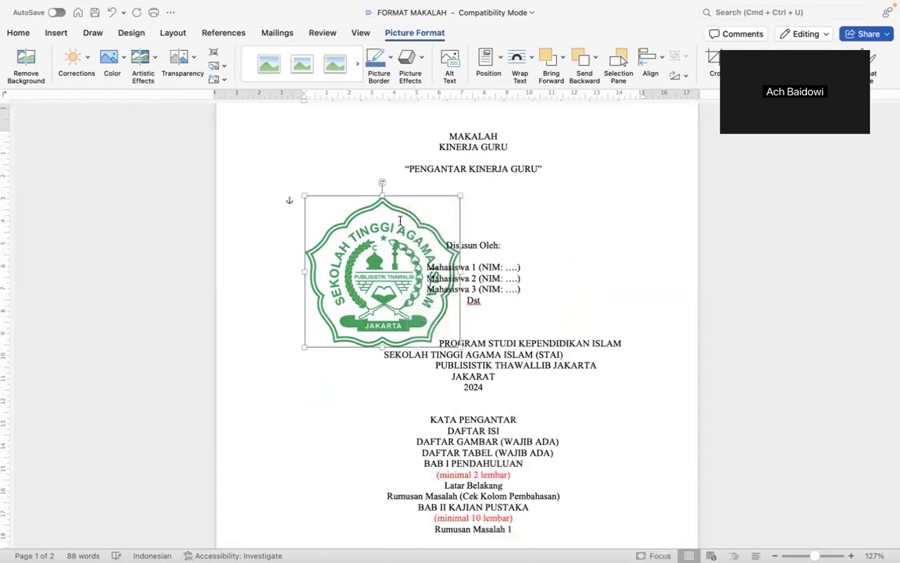
drag(430, 251, 494, 207)
Insert two blank lines before Disusun Oleh to push it below the logo.
click(440, 247)
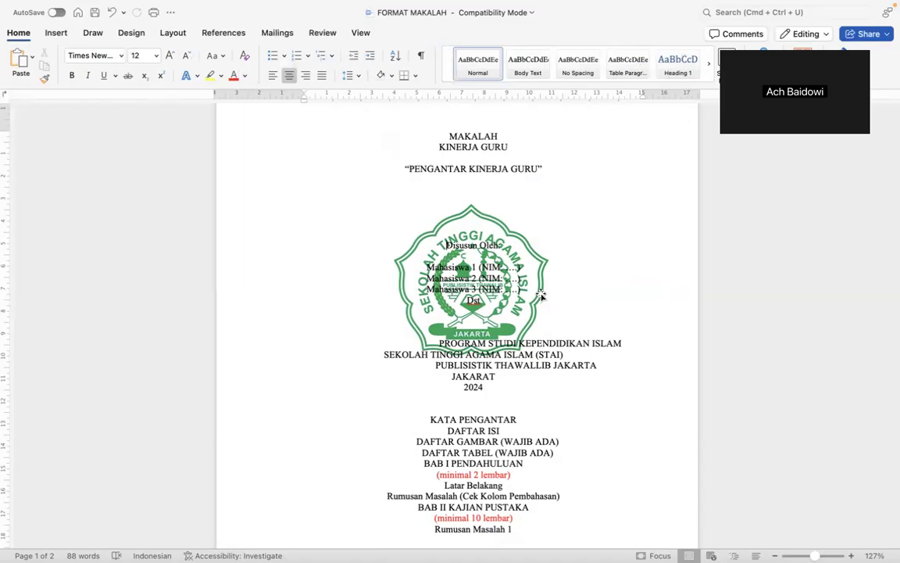
key(Return)
key(Return)
key(Return)
key(Return)
key(Return)
key(Return)
key(Return)
key(Return)
key(Return)
key(Return)
key(Return)
key(Return)
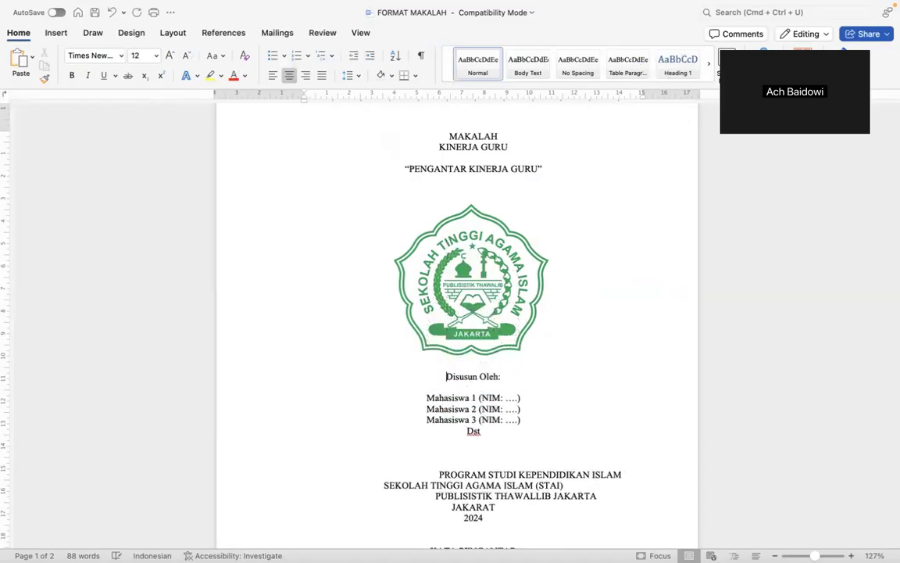
key(Return)
Try resizing the logo, undoing an unwanted horizontal stretch.
click(429, 225)
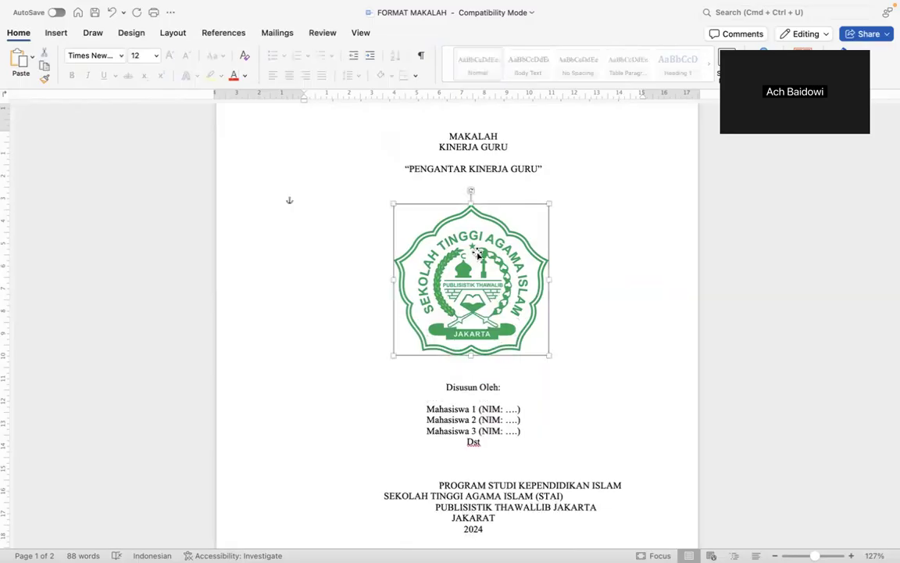
drag(550, 355, 610, 415)
drag(611, 416, 558, 357)
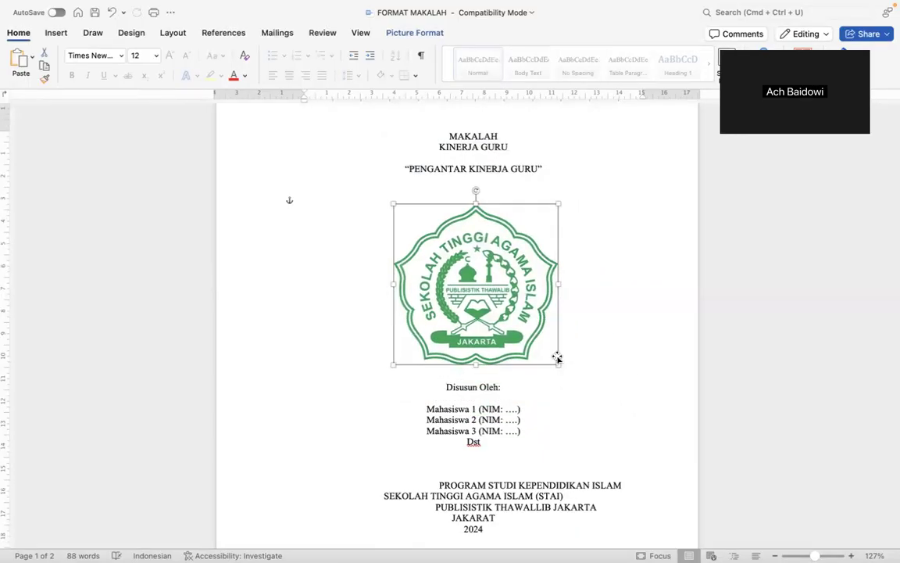
drag(558, 283, 602, 285)
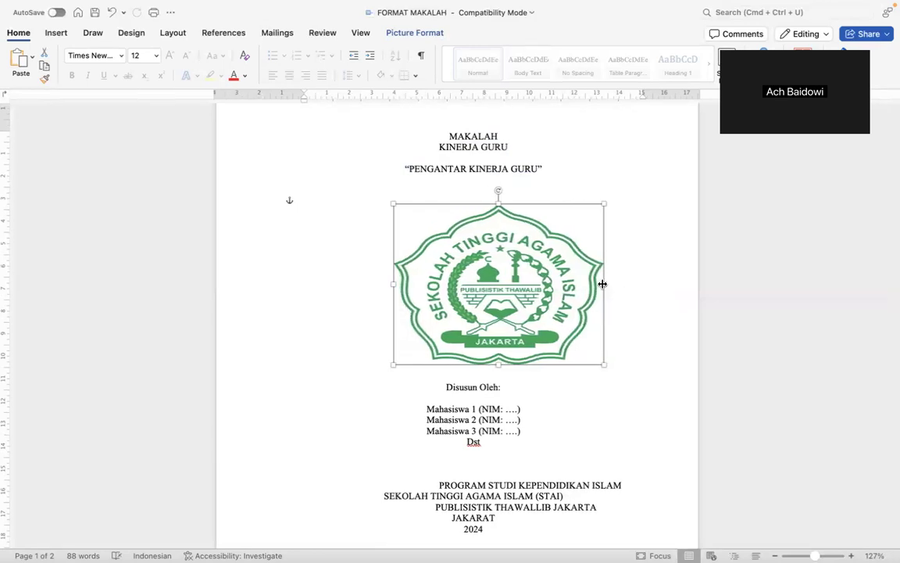
key(super+z)
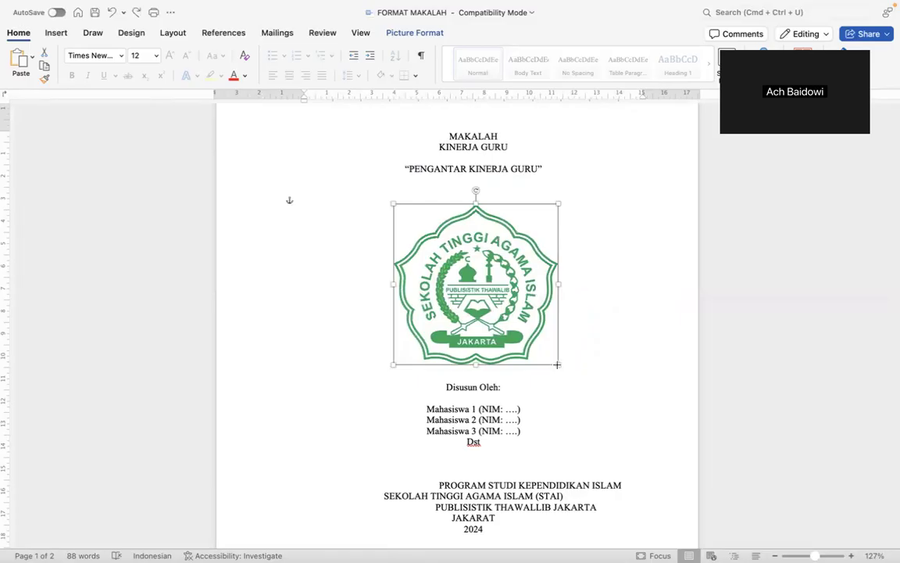
Enlarge the logo proportionally and re-centre it at Left 8,09 cm, Top 6,45 cm.
drag(557, 364, 572, 376)
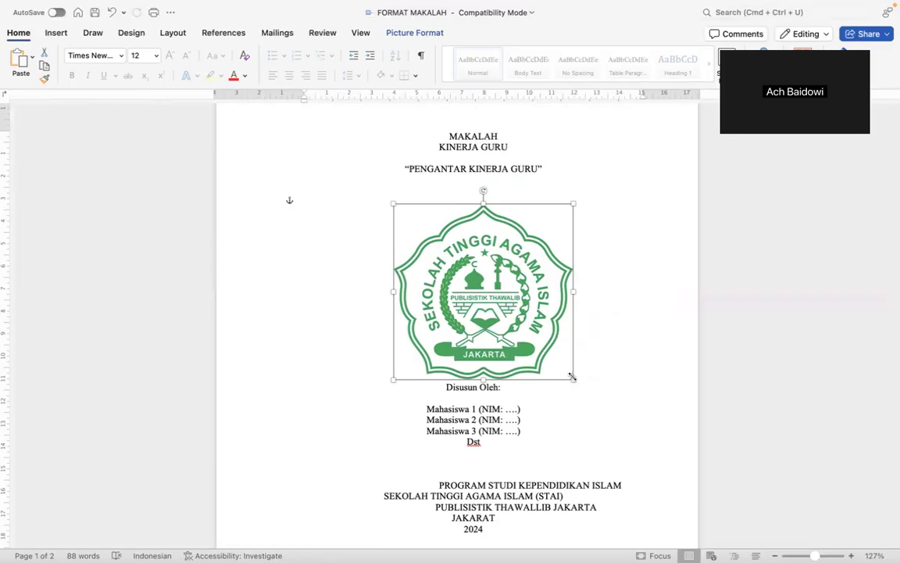
drag(572, 379, 555, 358)
drag(555, 204, 532, 227)
mouse_move(393, 223)
mouse_down()
mouse_move(347, 186)
mouse_move(402, 236)
mouse_move(381, 215)
mouse_up()
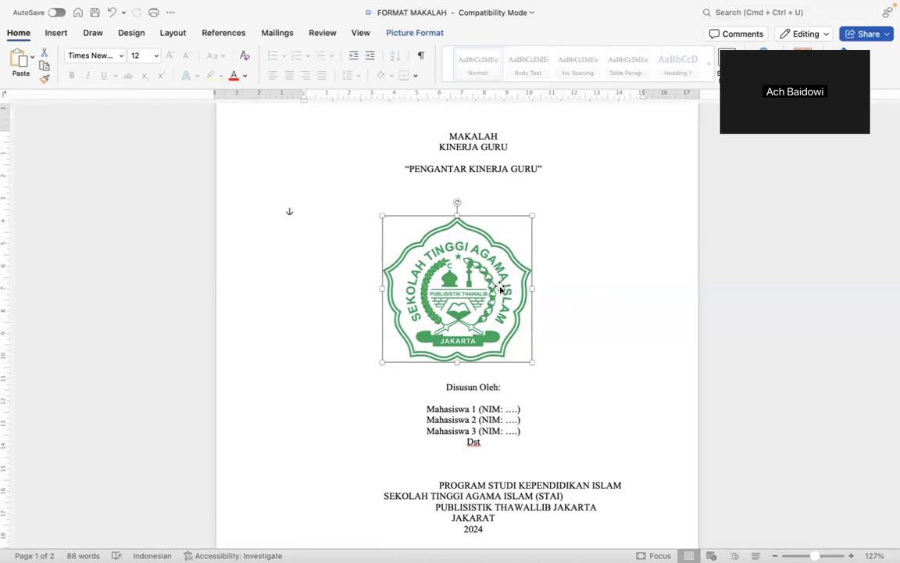
drag(500, 288, 515, 280)
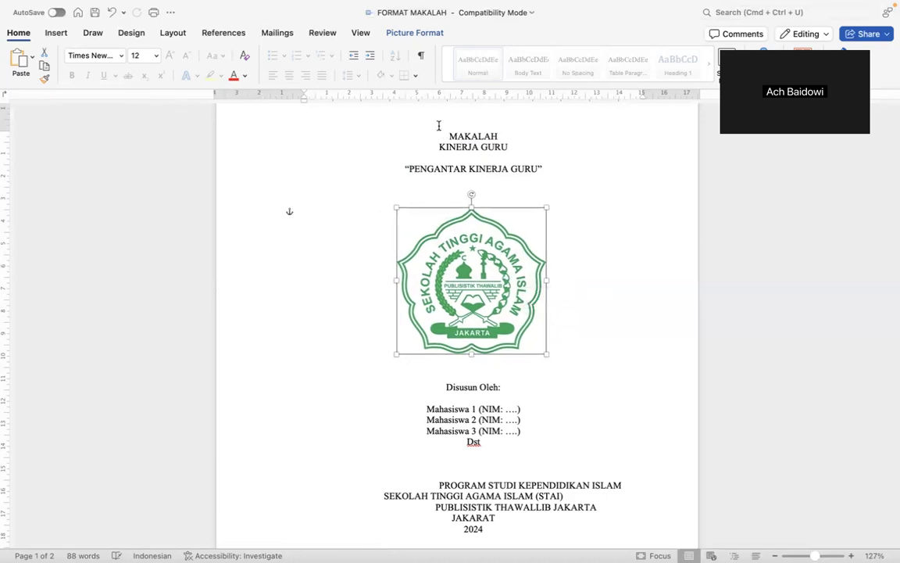
scroll(469, 162, up, 2)
scroll(440, 174, up, 1)
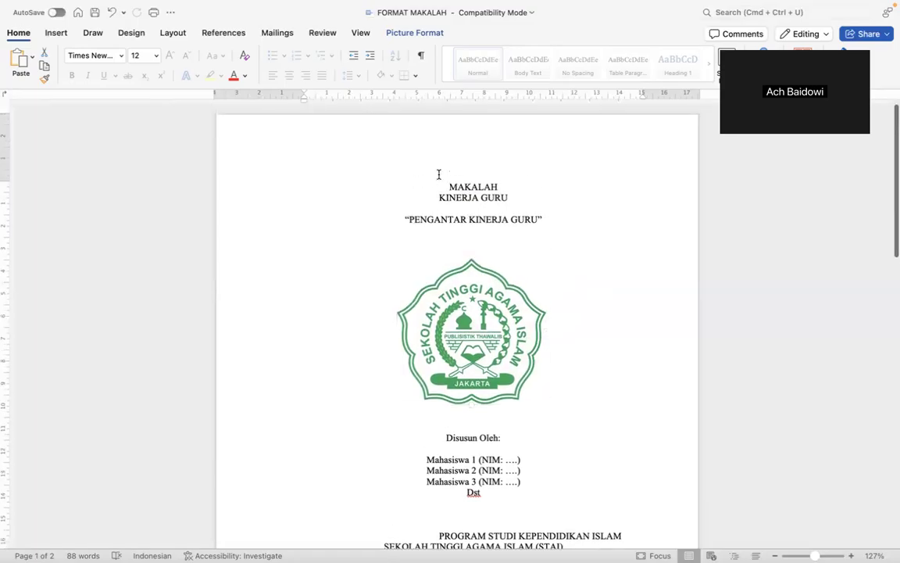
click(439, 182)
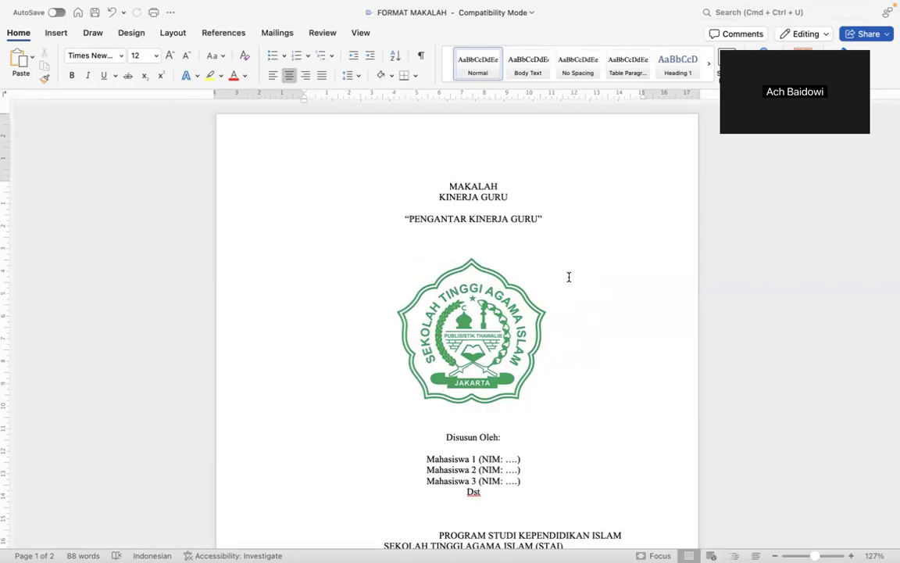
scroll(569, 277, down, 3)
Change the whole document's paper size from US Letter to A4 (20,99 × 29,7 cm).
scroll(569, 275, up, 2)
key(super+a)
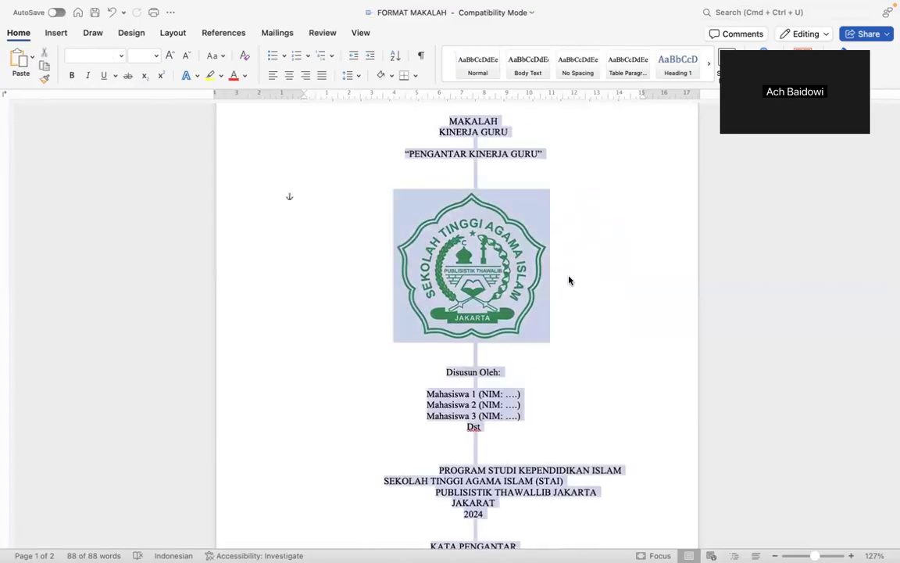
scroll(568, 279, up, 3)
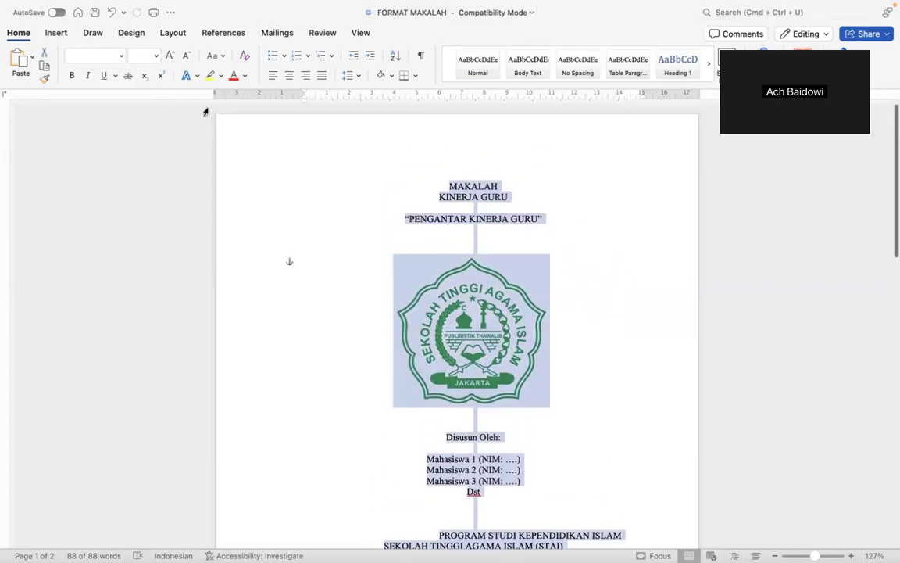
click(173, 34)
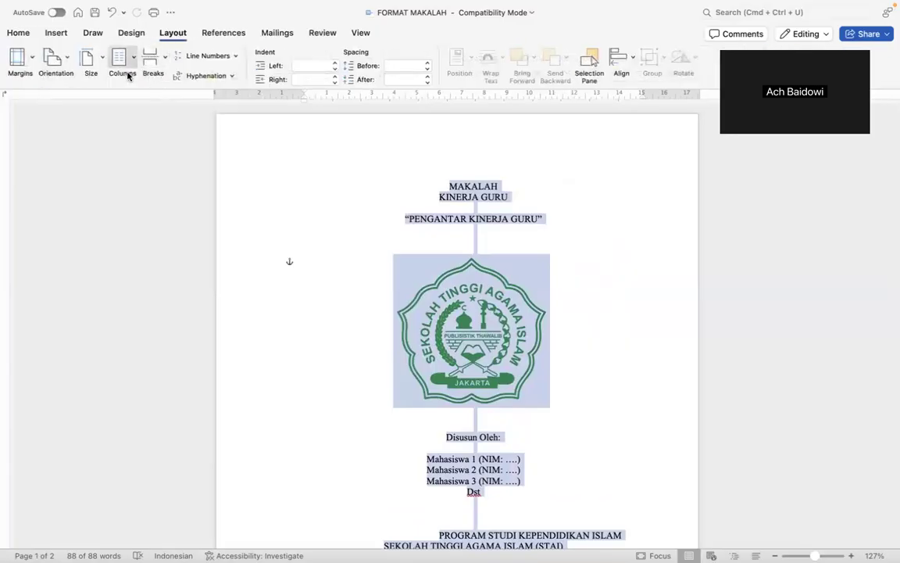
click(88, 58)
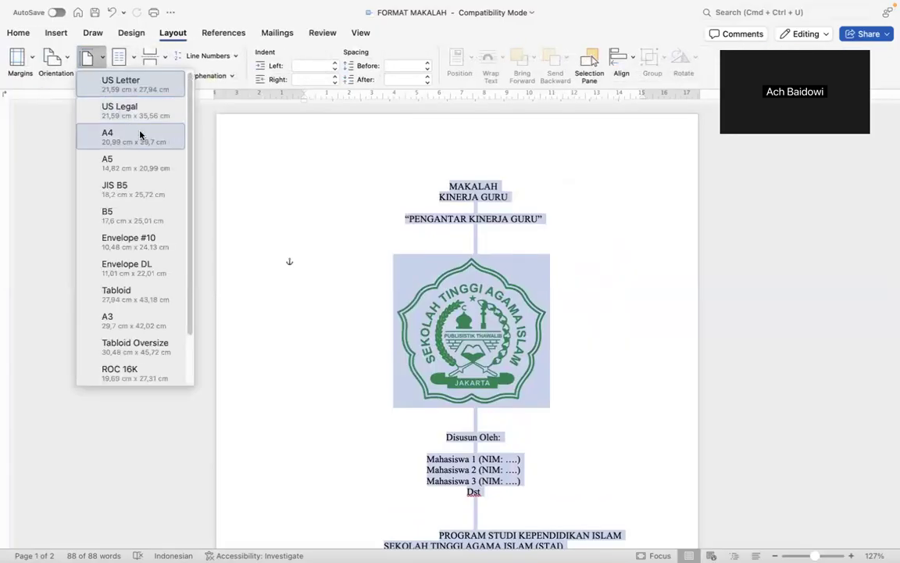
click(576, 270)
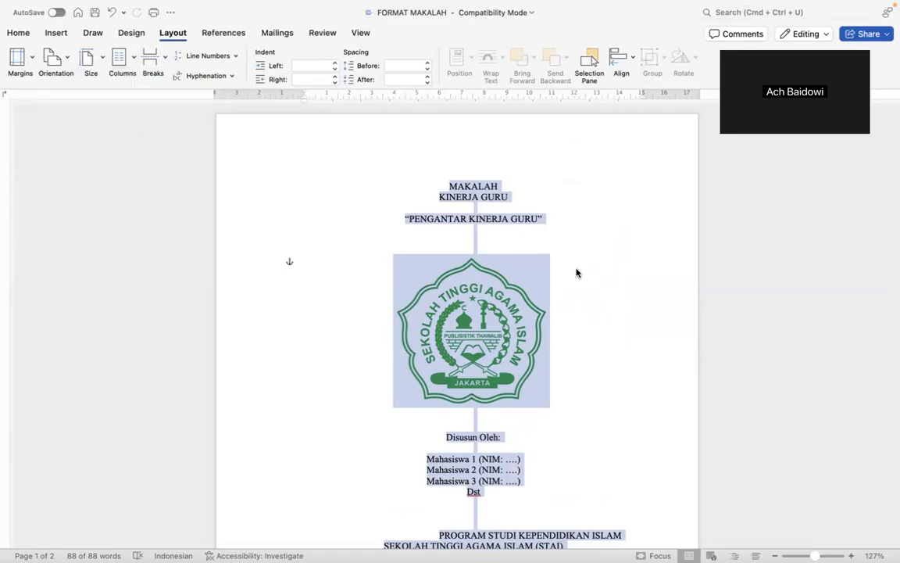
click(577, 267)
key(super+a)
scroll(577, 267, down, 20)
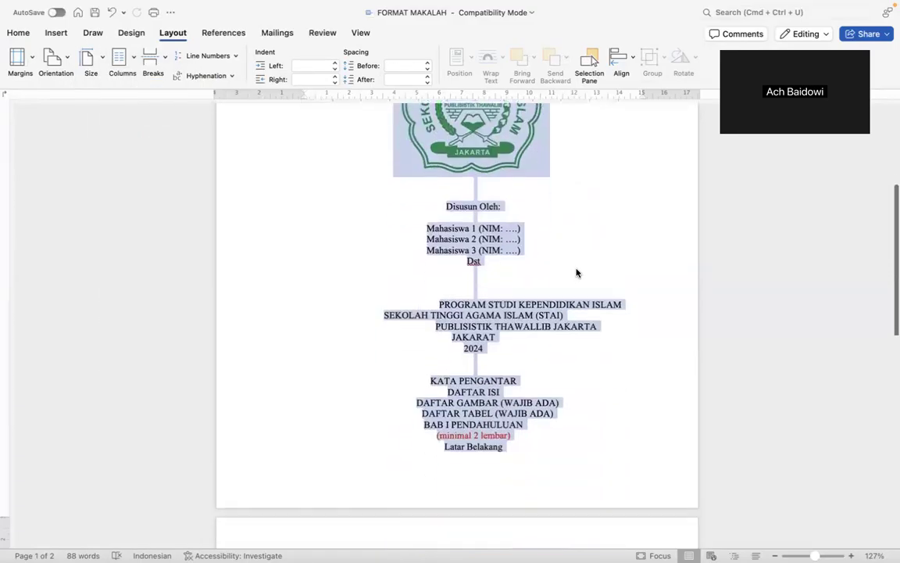
scroll(577, 267, up, 20)
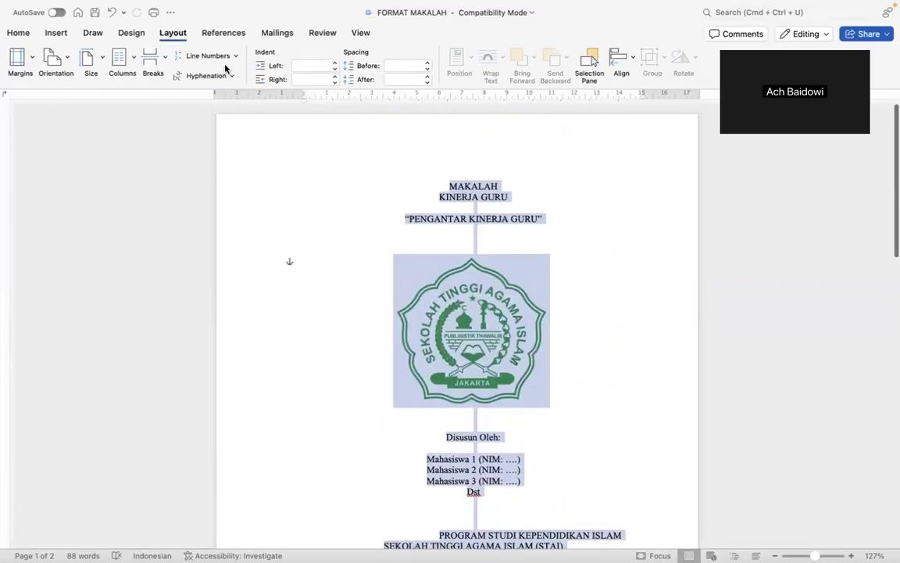
click(98, 59)
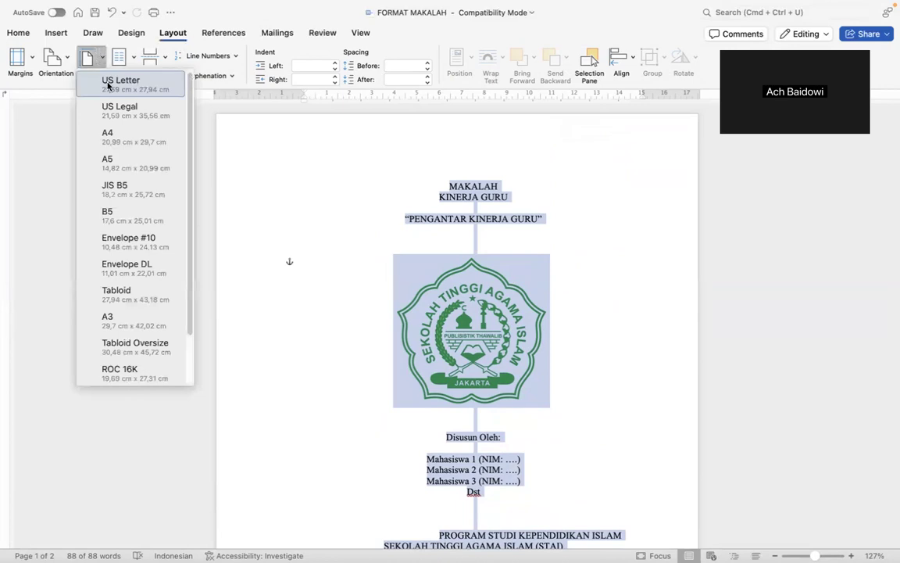
click(126, 139)
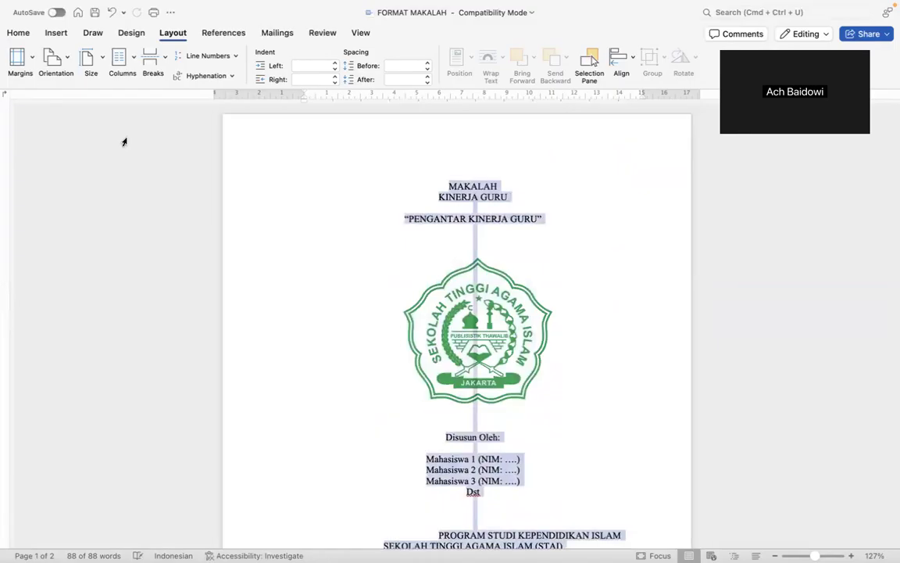
In Custom Margins, set Top 2,5 cm, Left 3 cm, Right 2,5 cm, keeping Bottom 2,5 cm.
click(31, 62)
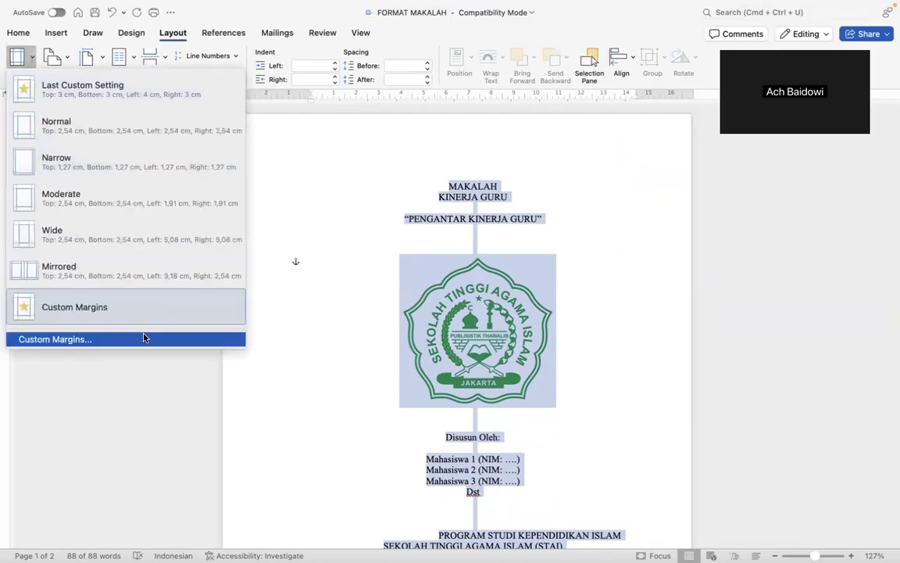
click(69, 339)
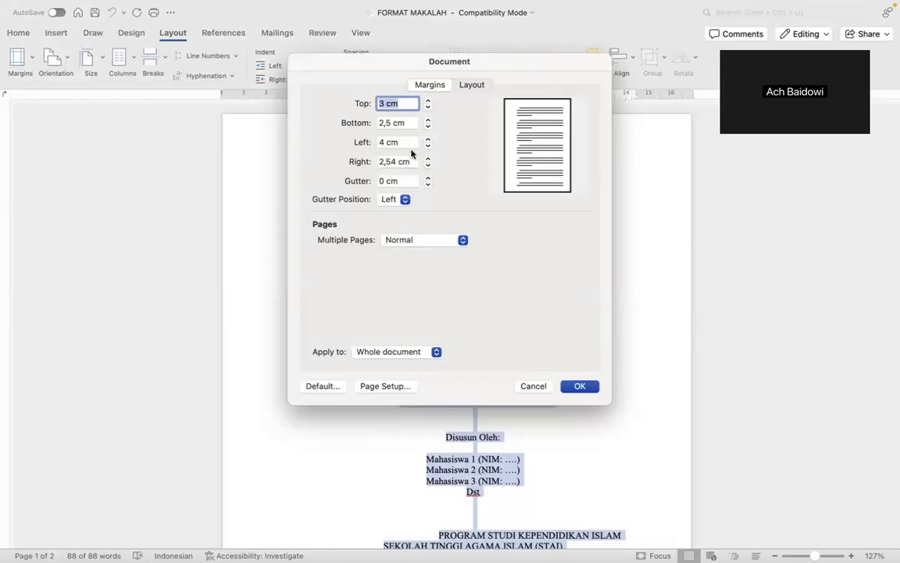
click(384, 142)
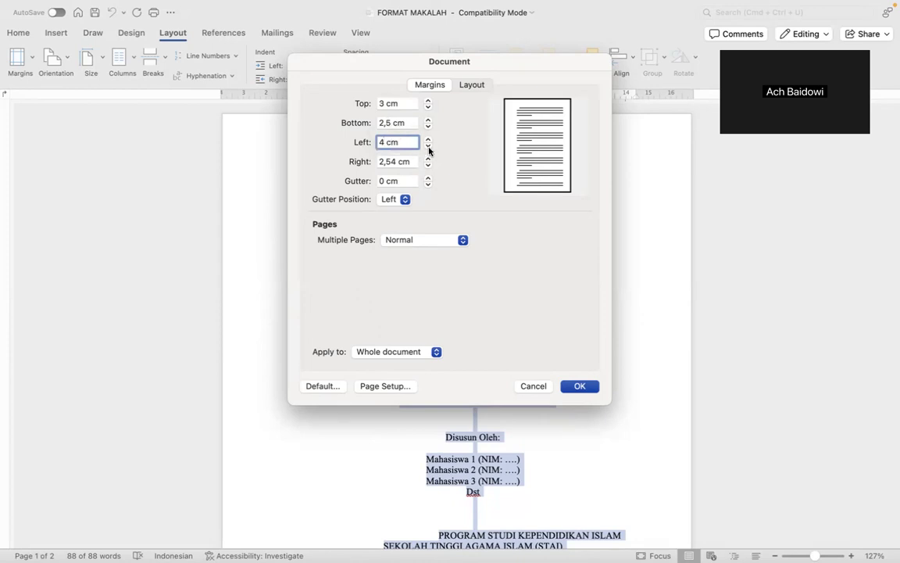
click(428, 146)
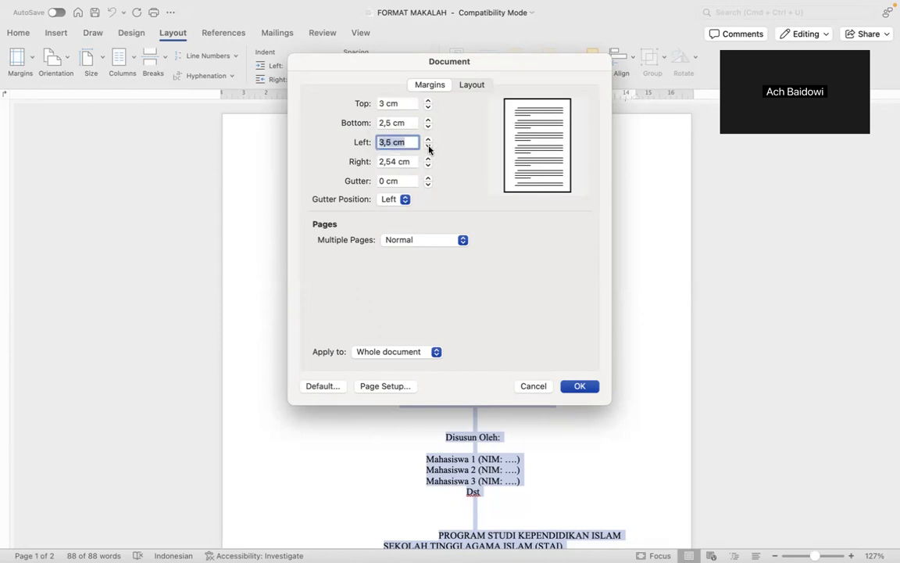
click(428, 146)
click(428, 146)
click(389, 119)
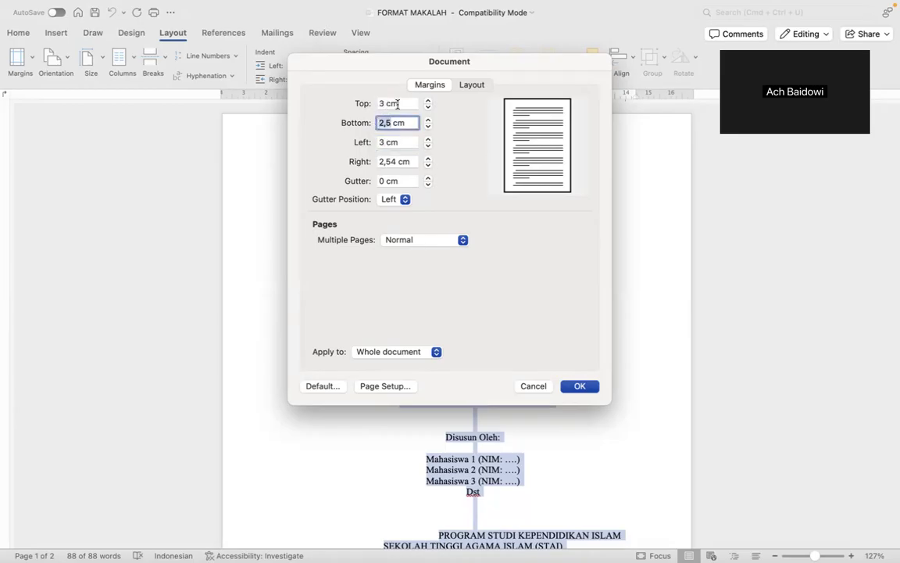
click(404, 103)
key(BackSpace)
key(BackSpace)
key(BackSpace)
key(BackSpace)
text(2,5)
key(Tab)
key(Tab)
key(Tab)
key(Tab)
key(Tab)
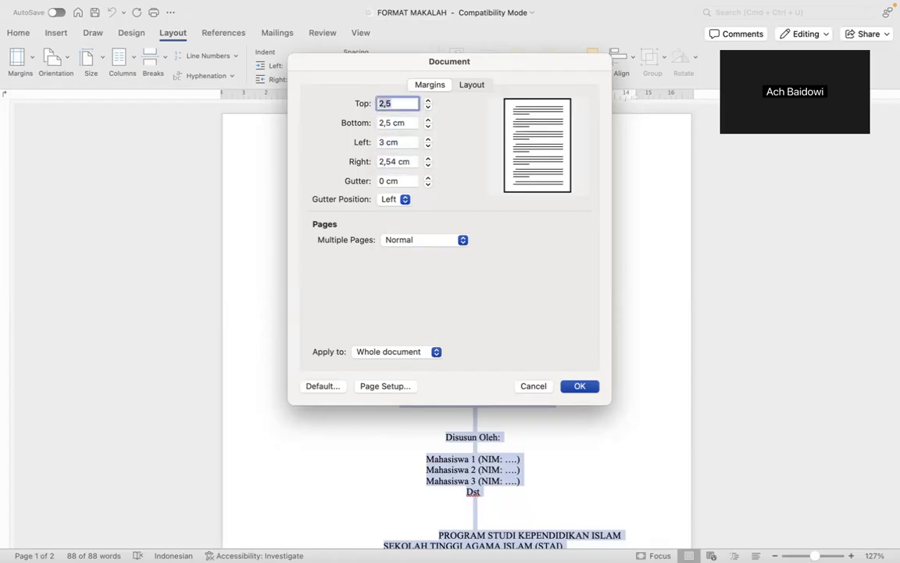
click(403, 161)
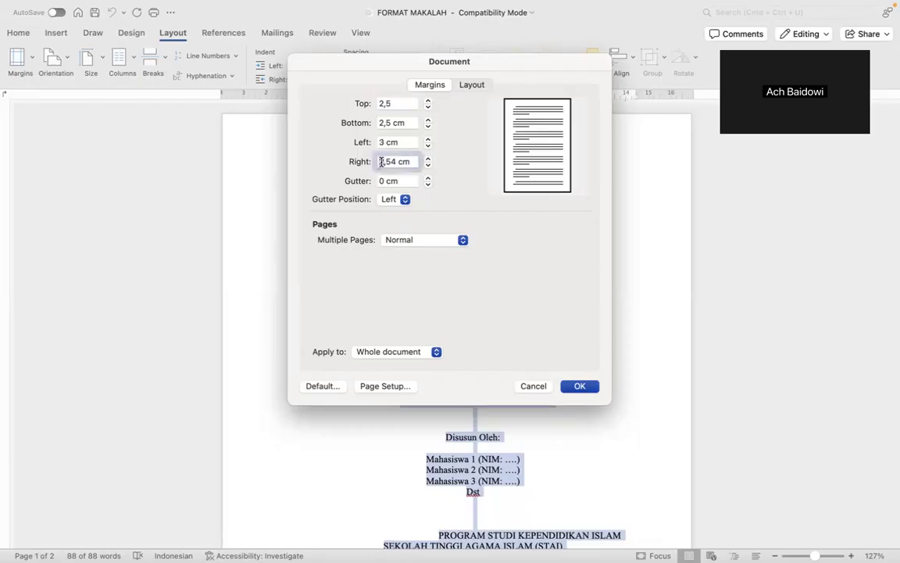
text(2,5)
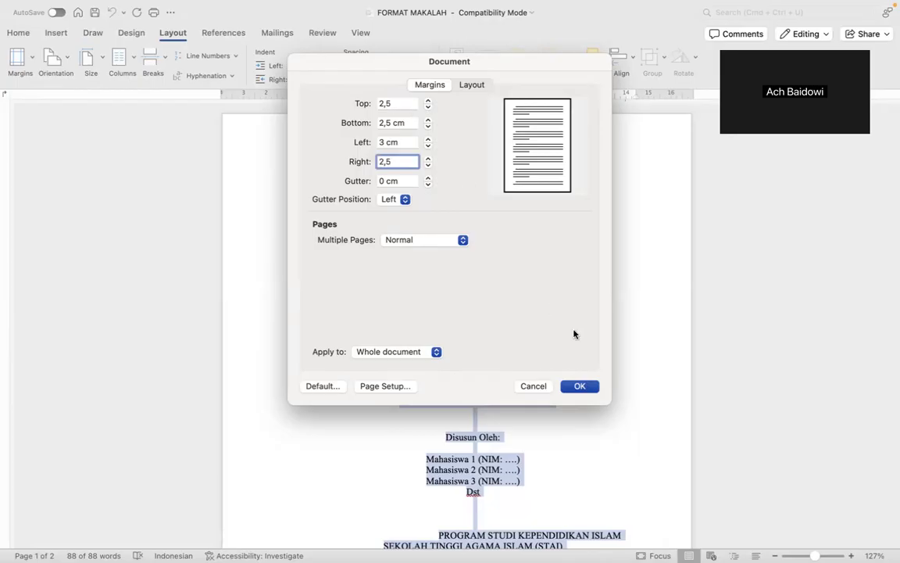
click(580, 387)
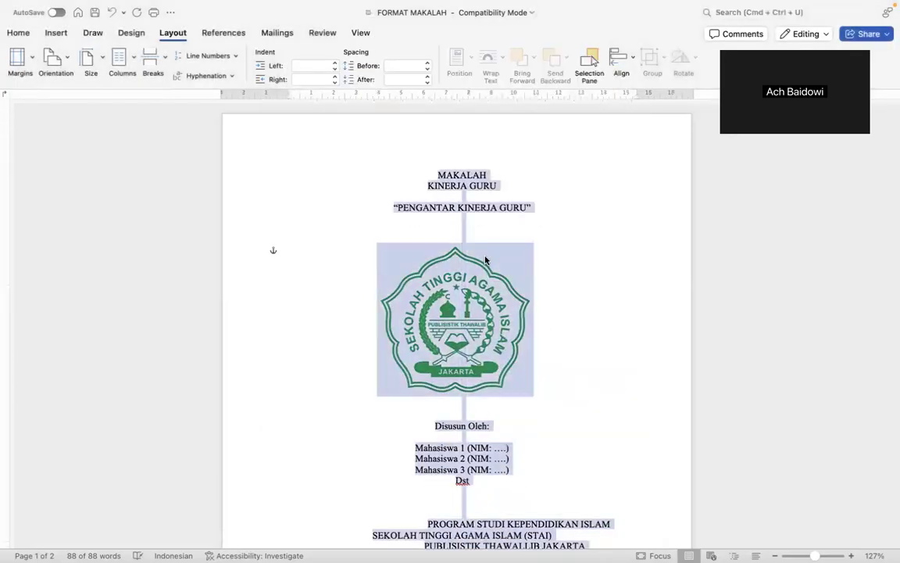
scroll(484, 260, down, 5)
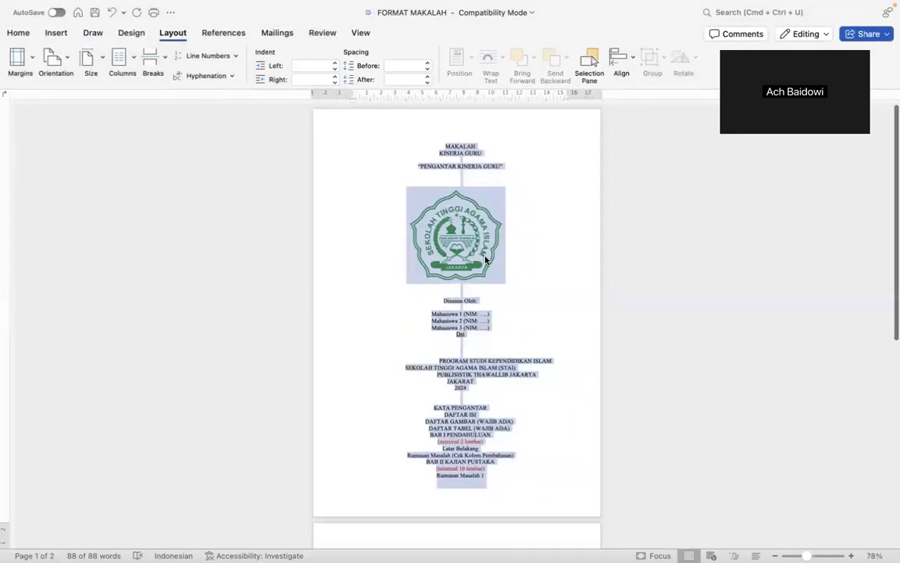
scroll(484, 260, down, 3)
scroll(485, 260, down, 3)
scroll(484, 260, up, 5)
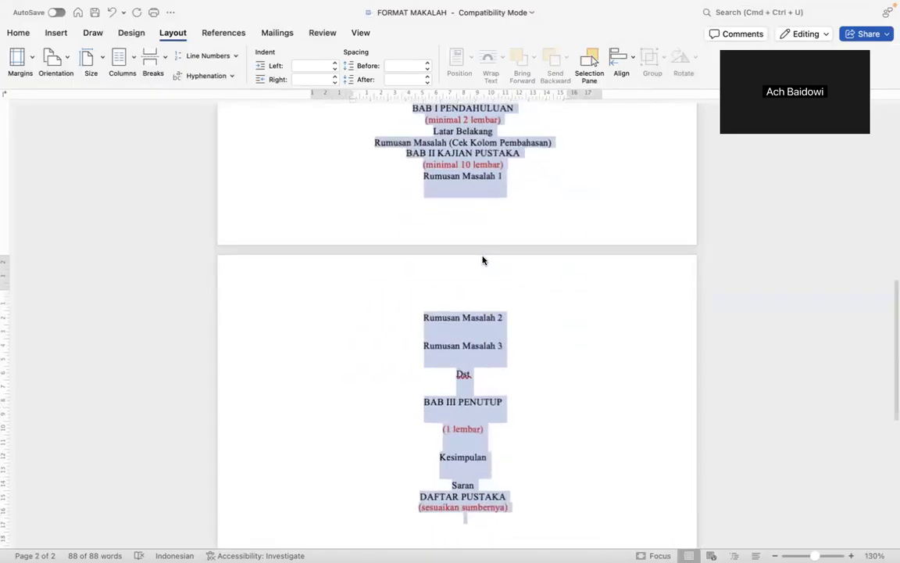
scroll(483, 260, up, 10)
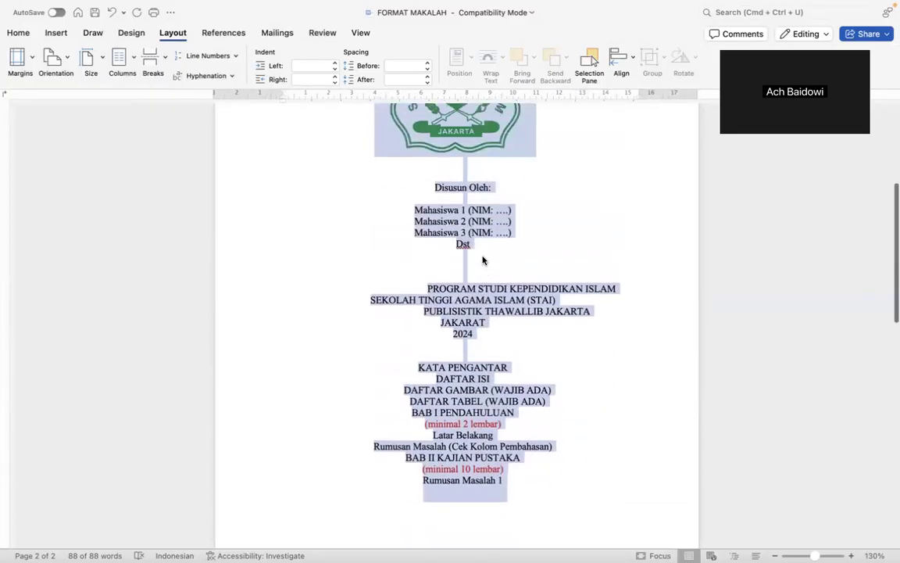
scroll(483, 260, up, 5)
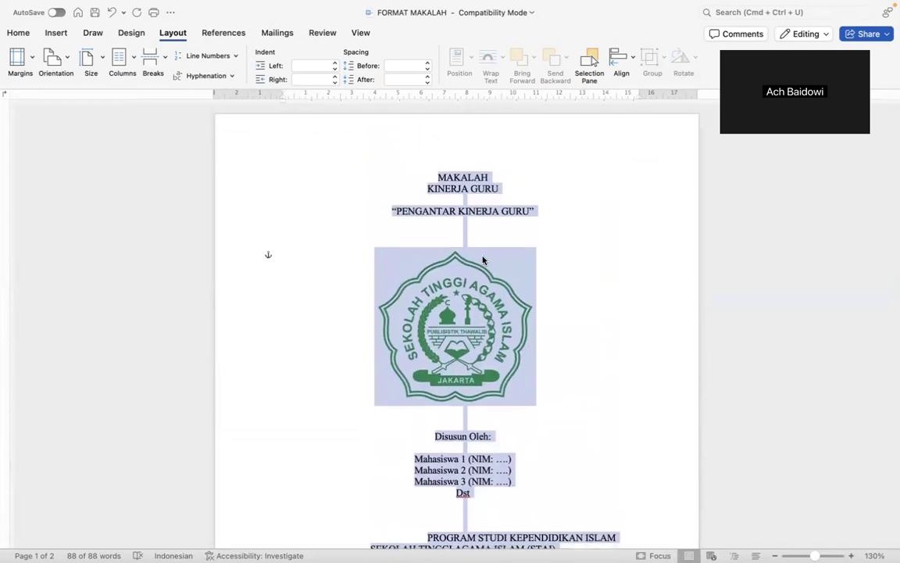
click(432, 178)
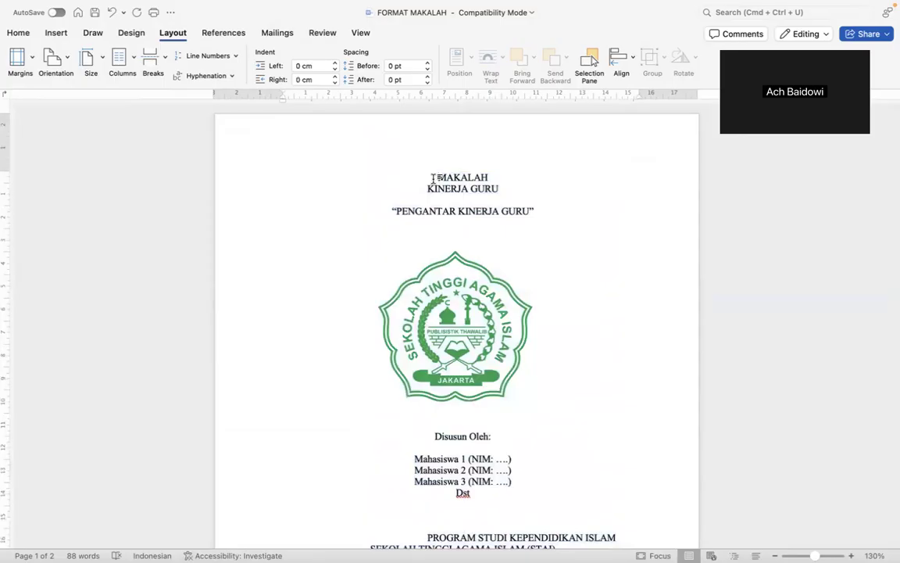
scroll(261, 195, down, 8)
click(499, 337)
scroll(500, 336, up, 8)
Bold the MAKALAH, KINERJA GURU and PENGANTAR KINERJA GURU title lines.
shift+click(512, 189)
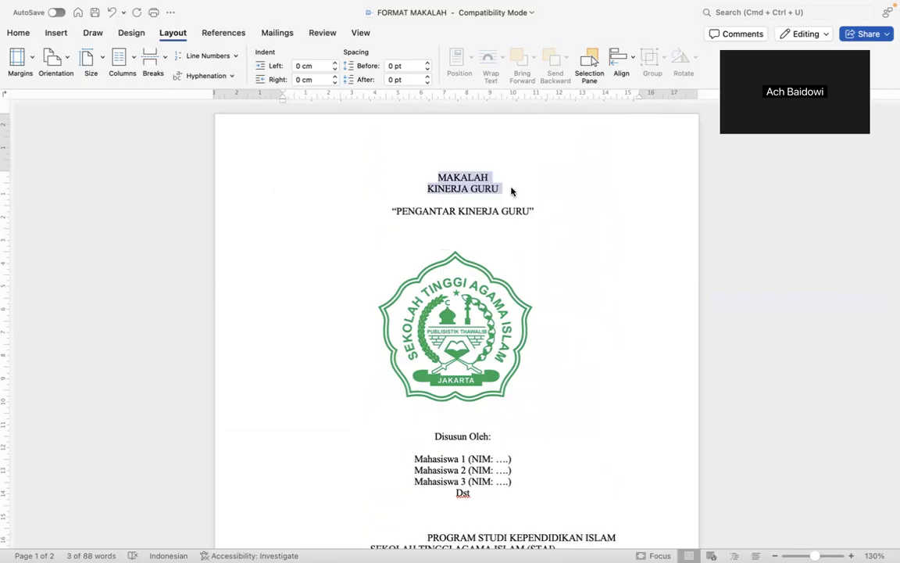
key(super+b)
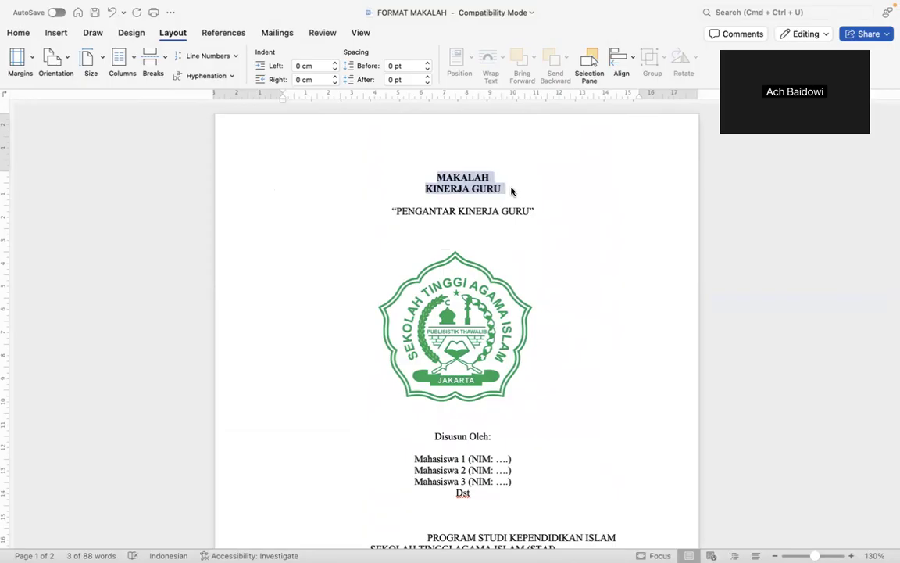
shift+click(561, 228)
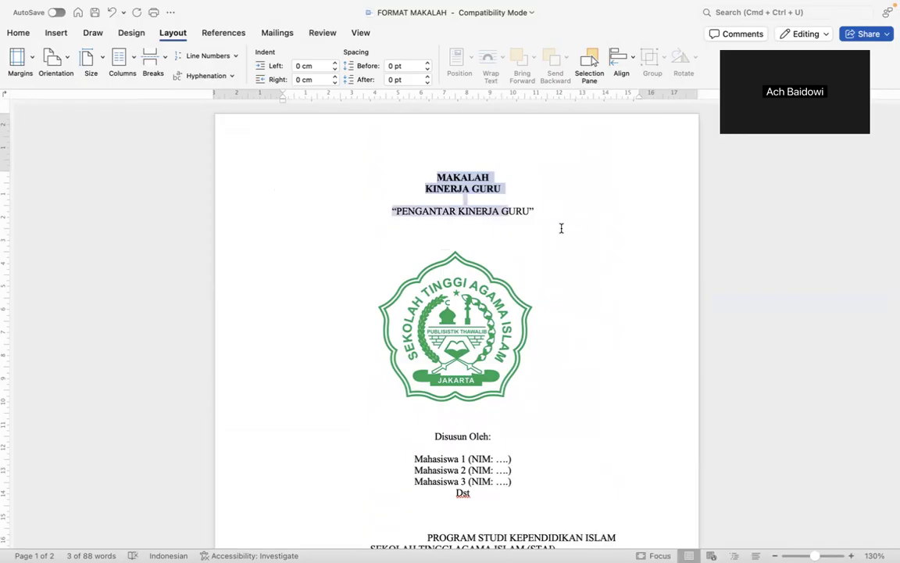
key(super+b)
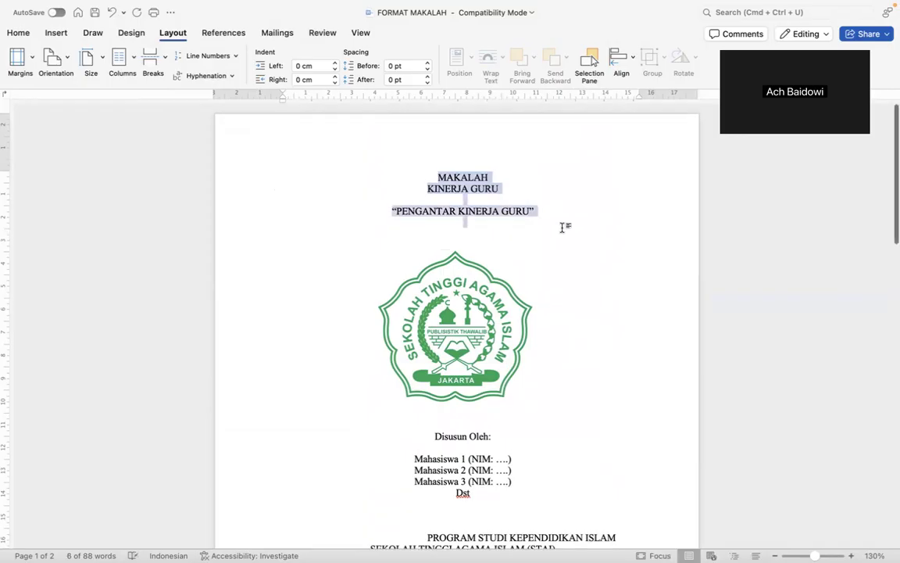
key(super+b)
scroll(508, 262, down, 5)
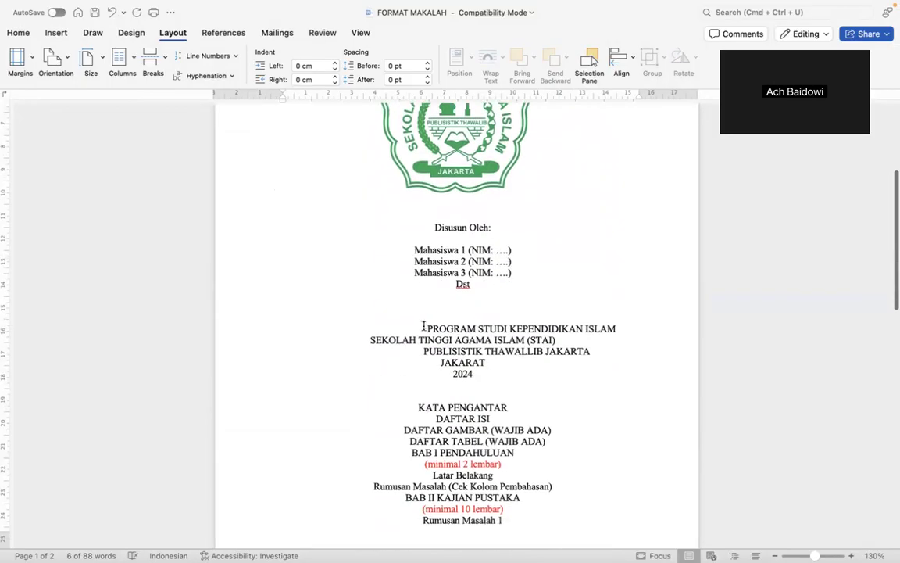
Remove the indents on the PROGRAM STUDI, STAI, PUBLISISTIK, JAKARAT and 2024 lines, then select them.
click(422, 327)
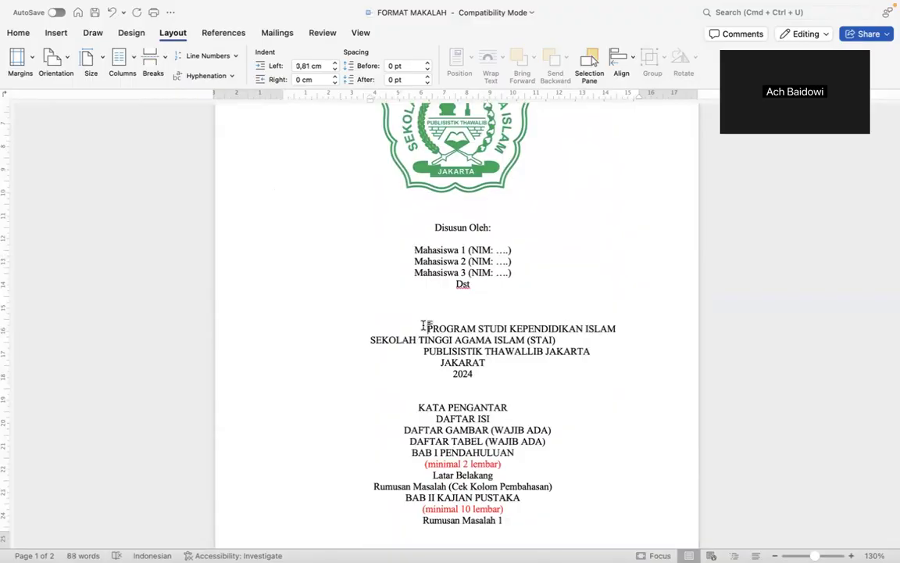
key(BackSpace)
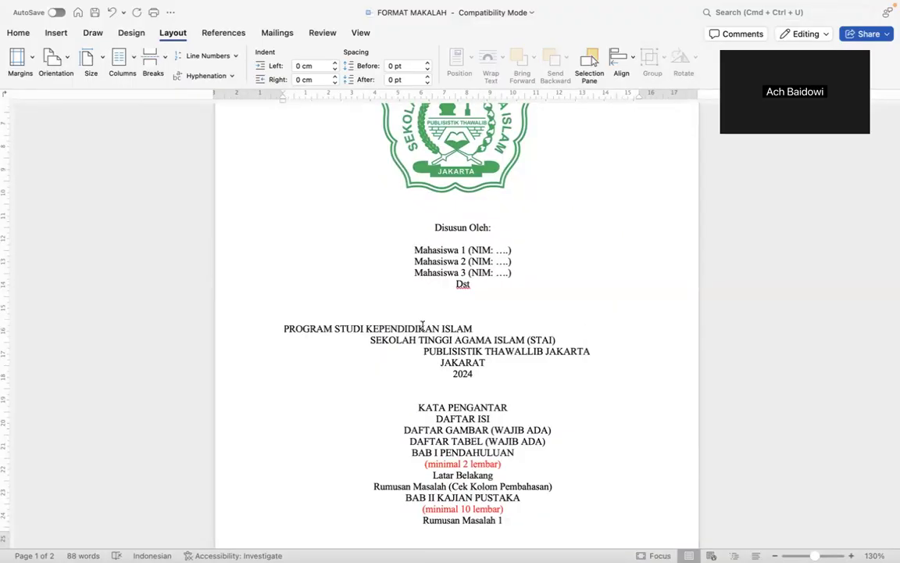
key(super+z)
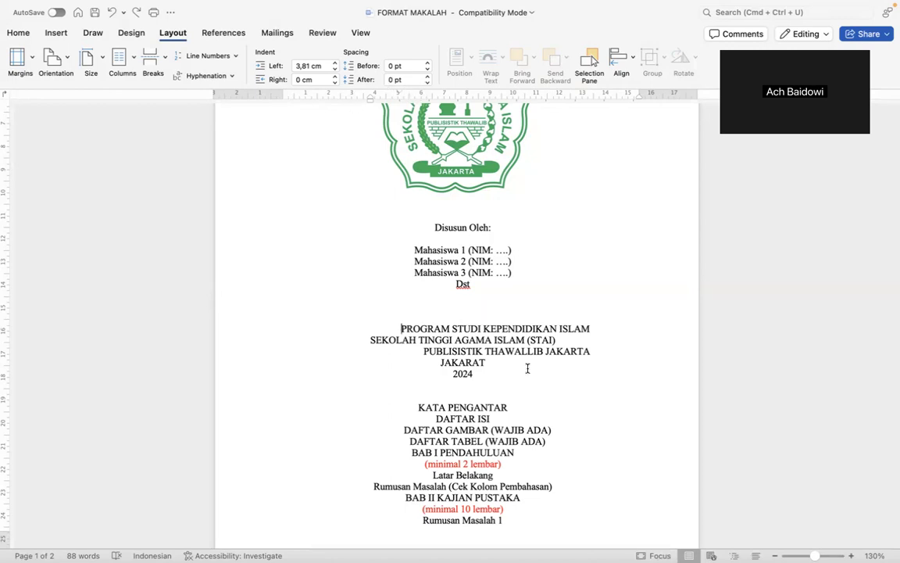
key(BackSpace)
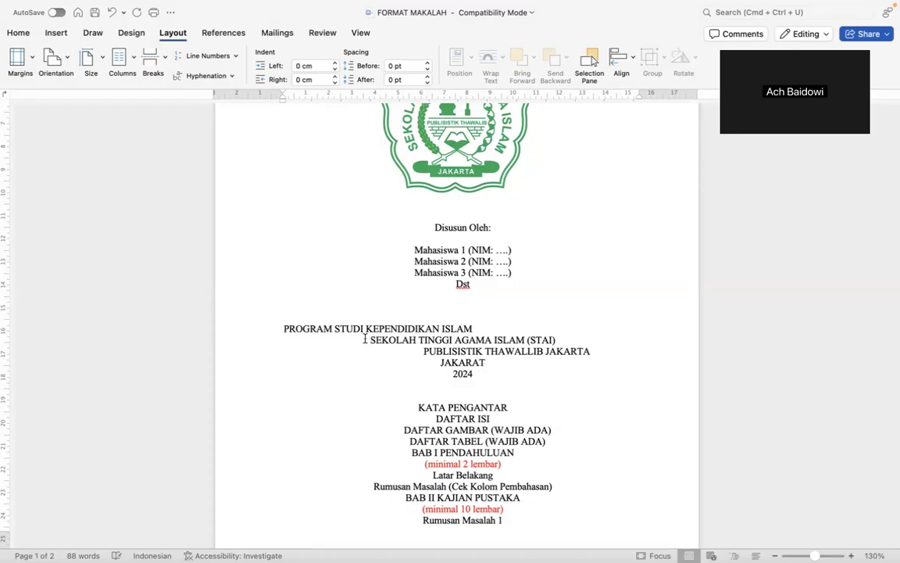
key(BackSpace)
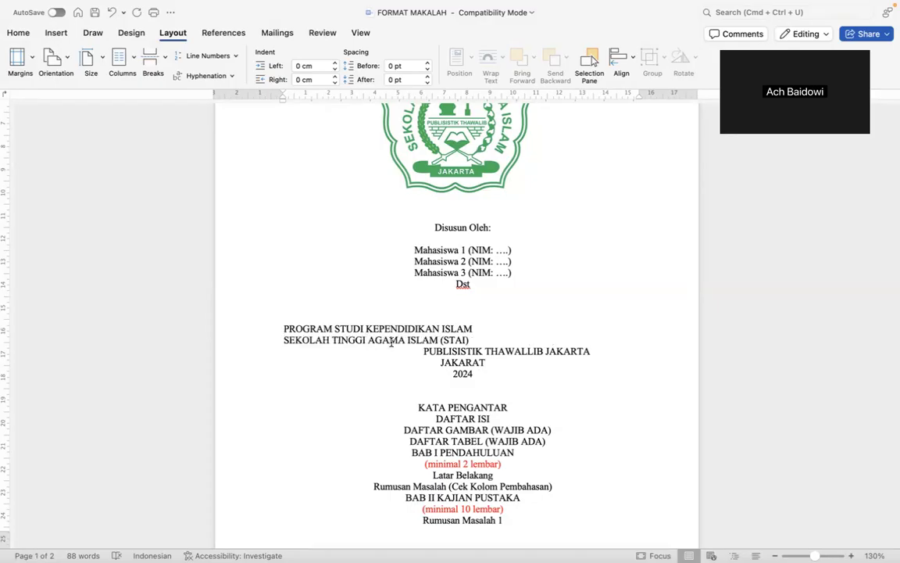
click(419, 353)
key(BackSpace)
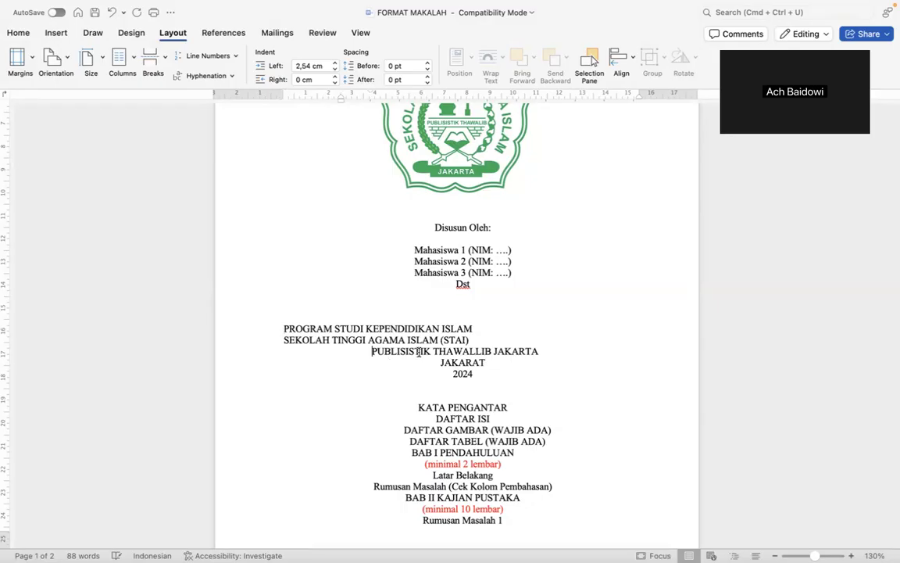
key(BackSpace)
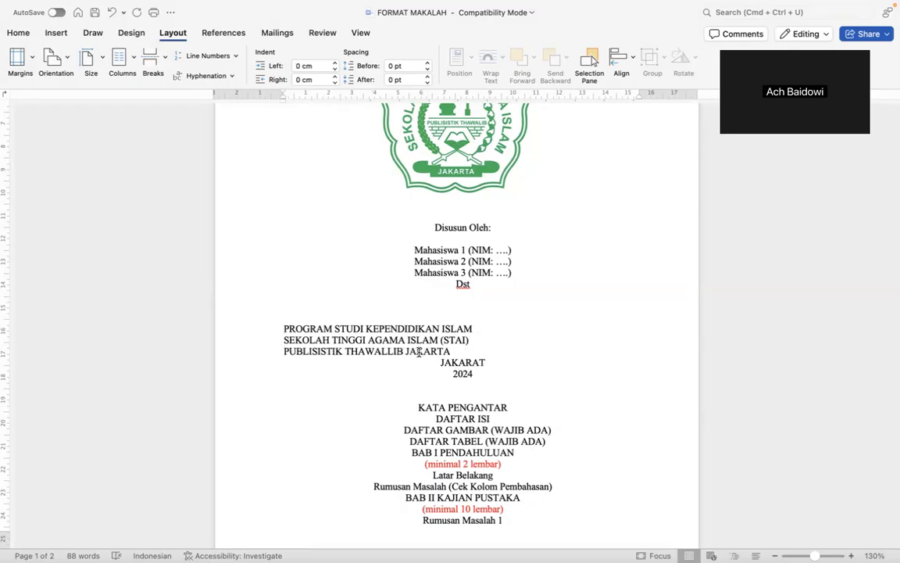
key(BackSpace)
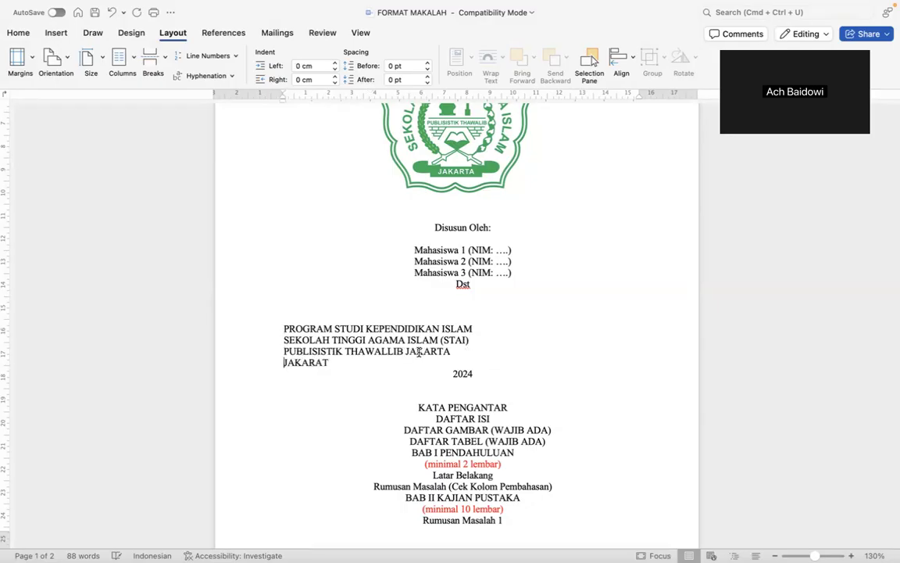
key(BackSpace)
key(shift+Down)
key(shift+Down)
key(shift+Down)
key(shift+Down)
key(shift+Down)
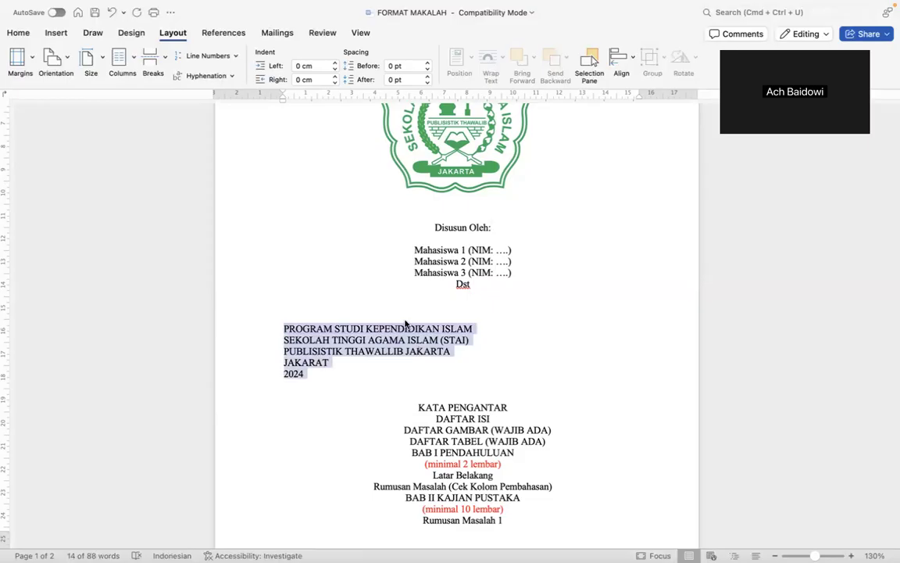
Centre and bold the PROGRAM STUDI through 2024 institution block, then deselect it.
click(18, 33)
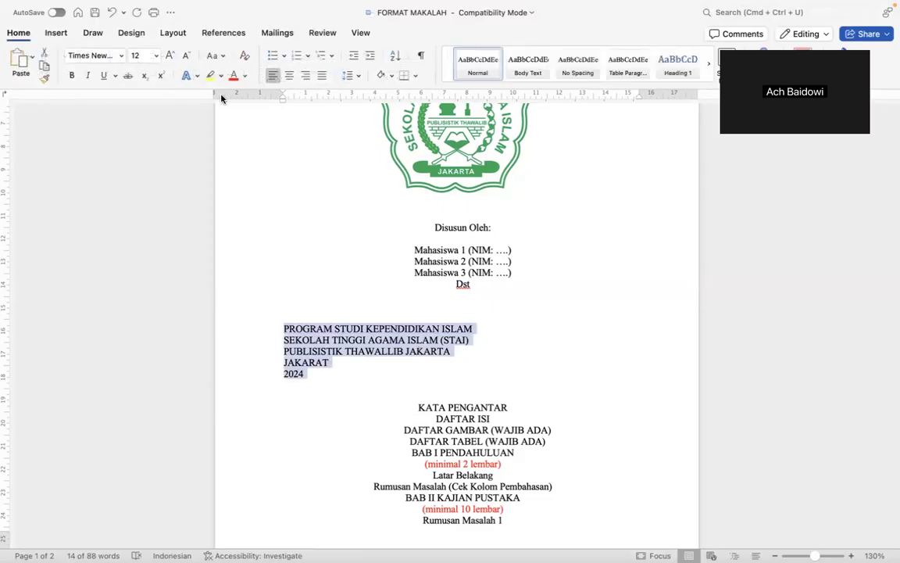
click(289, 75)
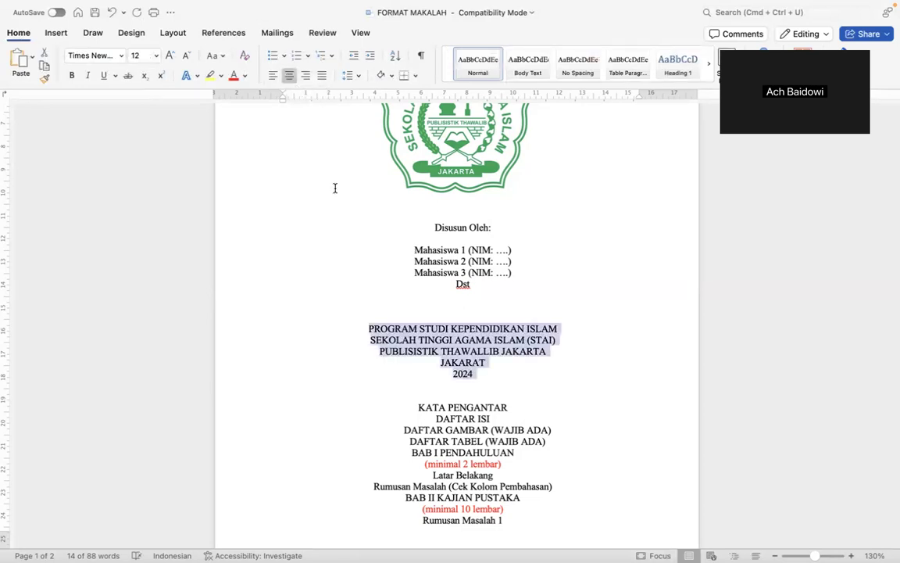
key(super+b)
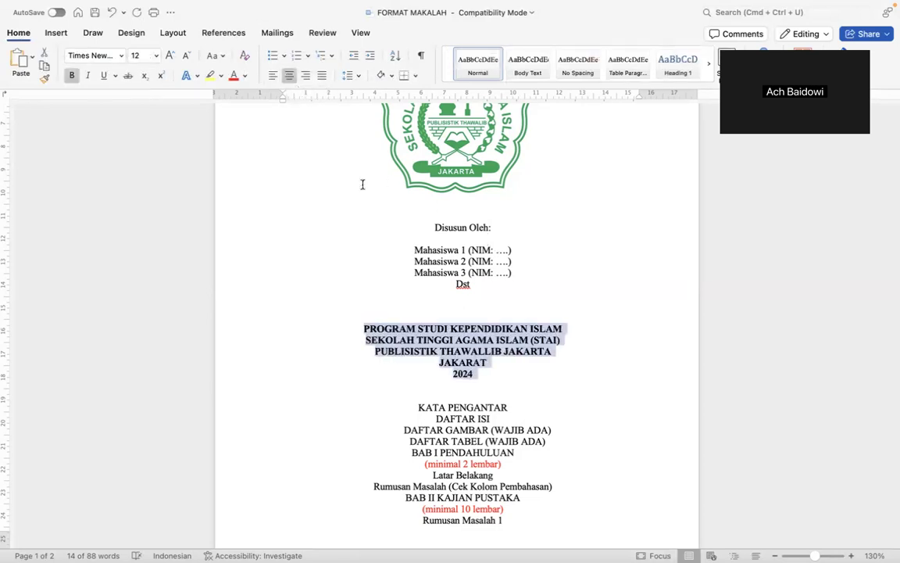
scroll(379, 310, up, 1)
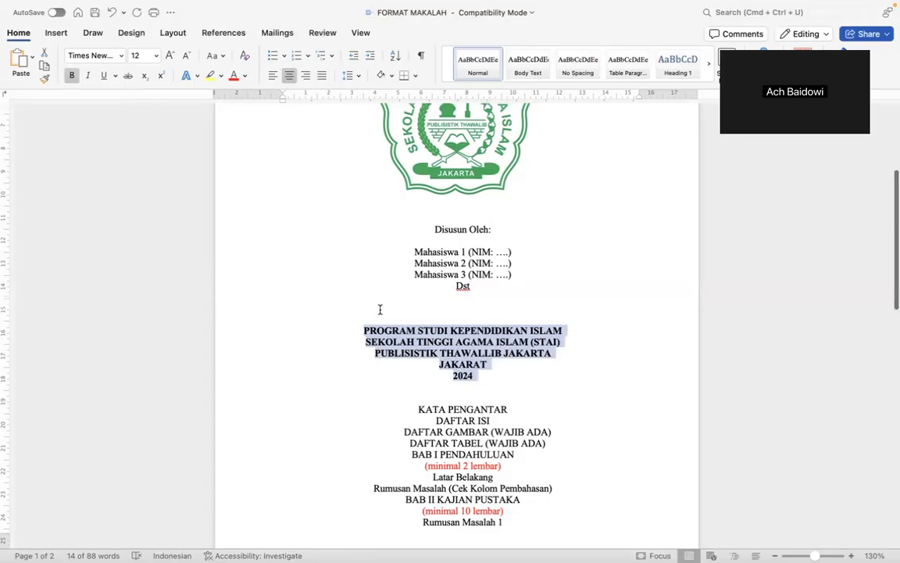
scroll(380, 310, up, 5)
scroll(380, 310, down, 3)
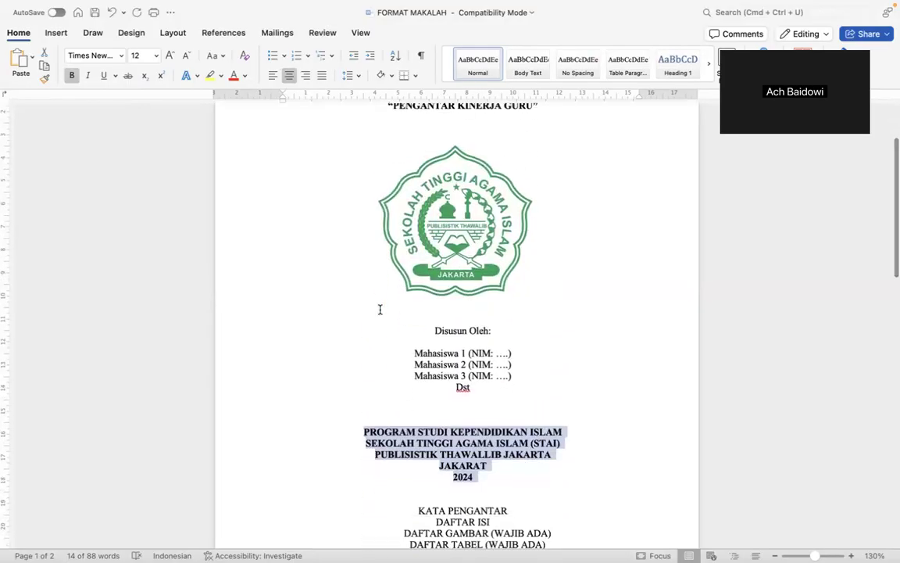
scroll(380, 310, up, 1)
scroll(380, 309, down, 4)
click(518, 381)
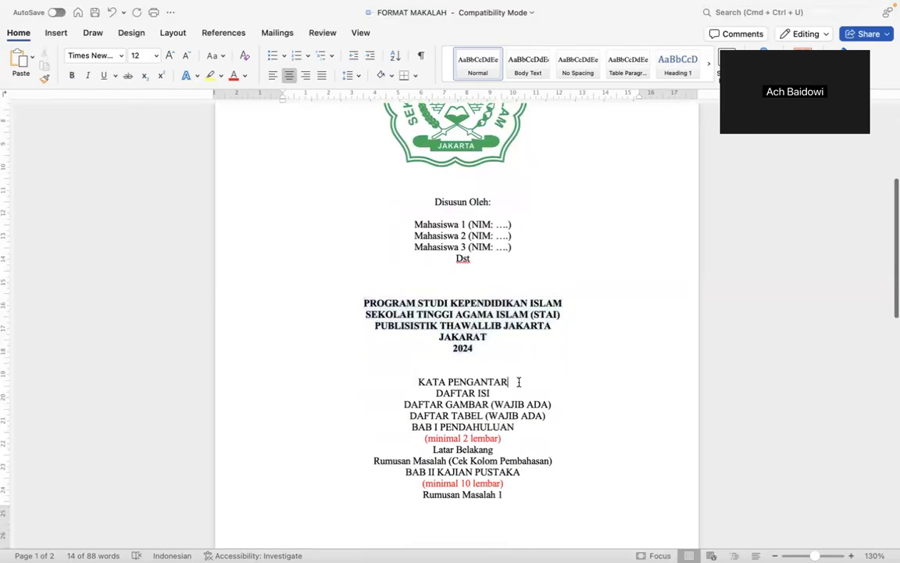
scroll(518, 382, up, 5)
scroll(518, 381, down, 4)
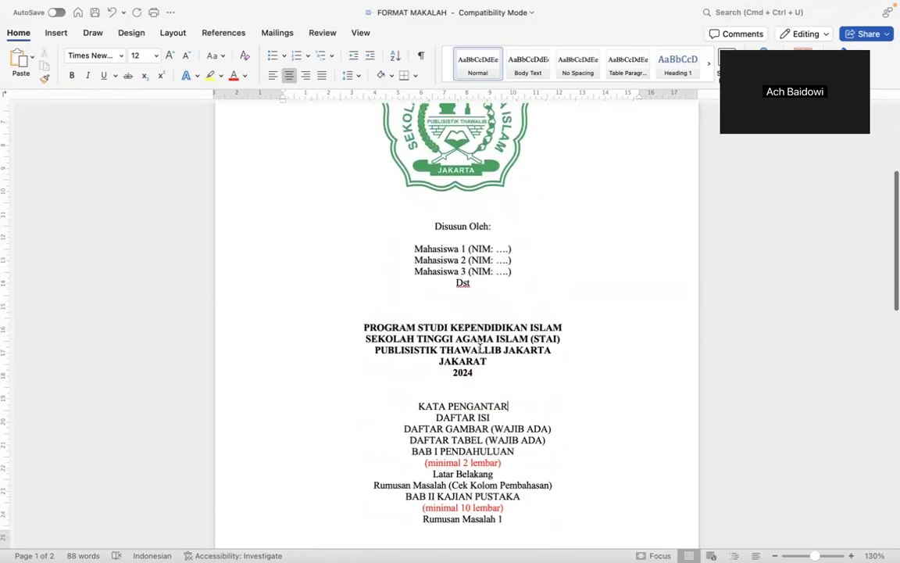
Keep the MAKALAH title centred, add two blank lines below it, and nudge the logo right.
click(414, 311)
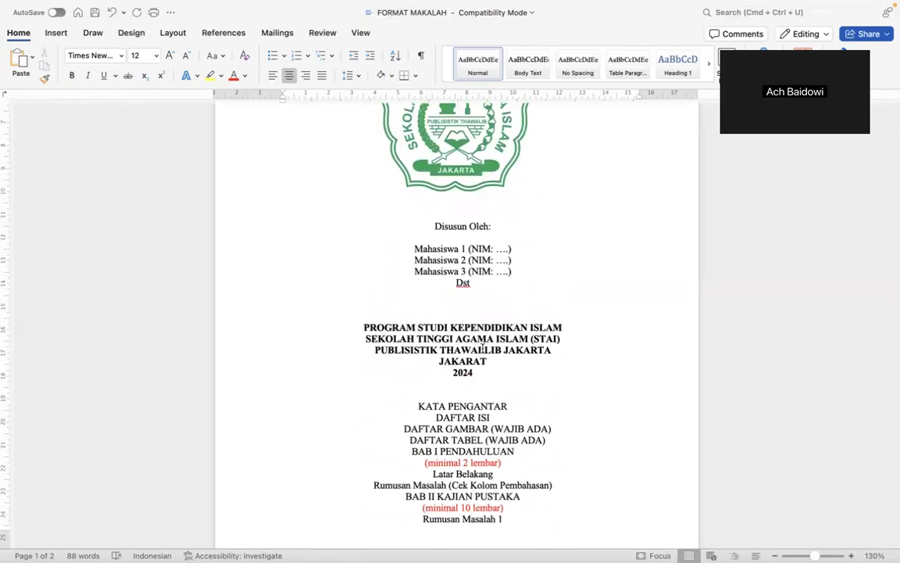
scroll(549, 362, up, 5)
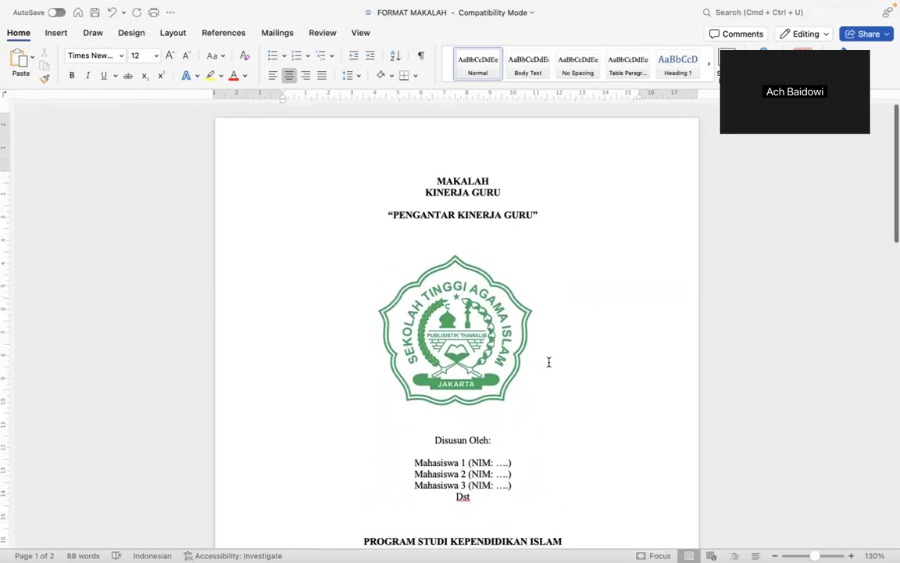
click(424, 172)
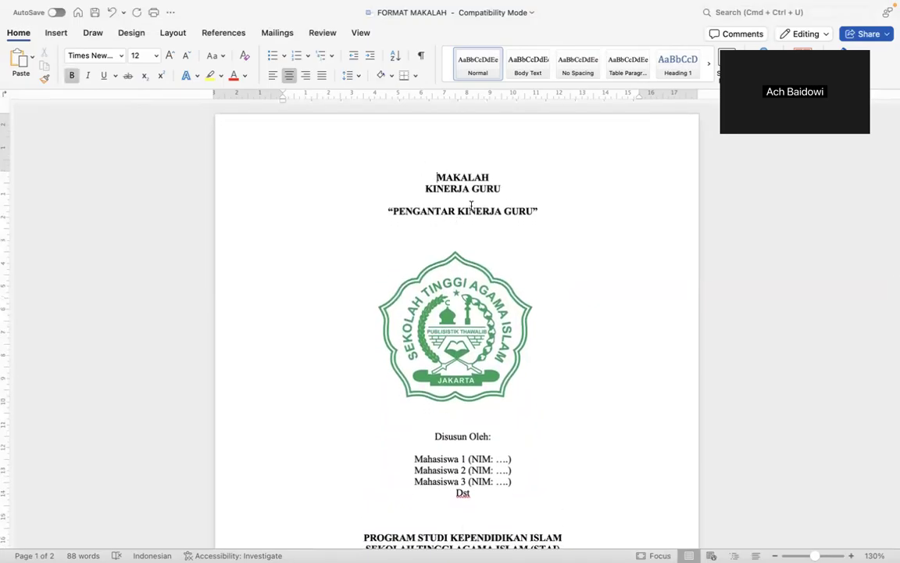
key(super+l)
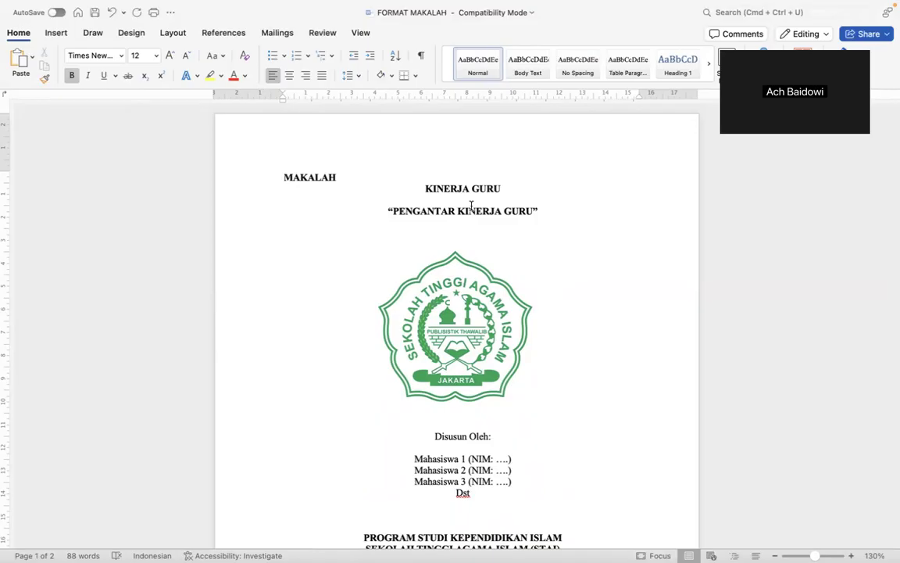
key(super+e)
scroll(476, 219, down, 2)
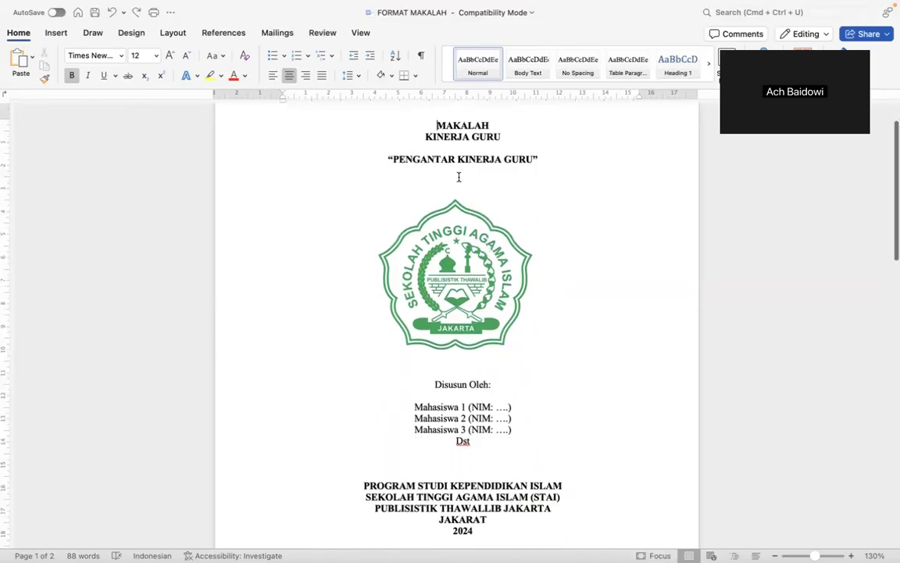
key(Return)
key(Return)
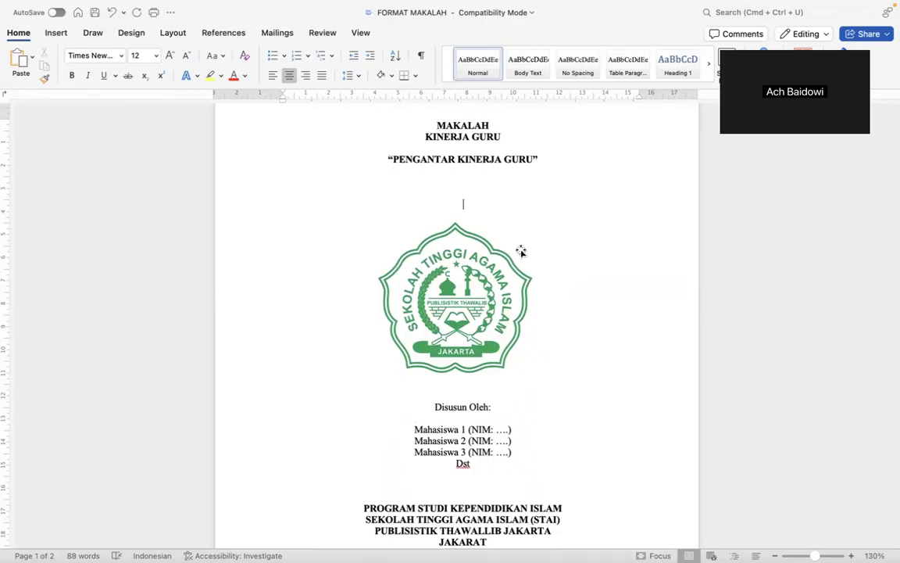
drag(491, 277, 501, 276)
Add blank lines above Disusun Oleh and above the PROGRAM STUDI block, then select everything.
click(463, 394)
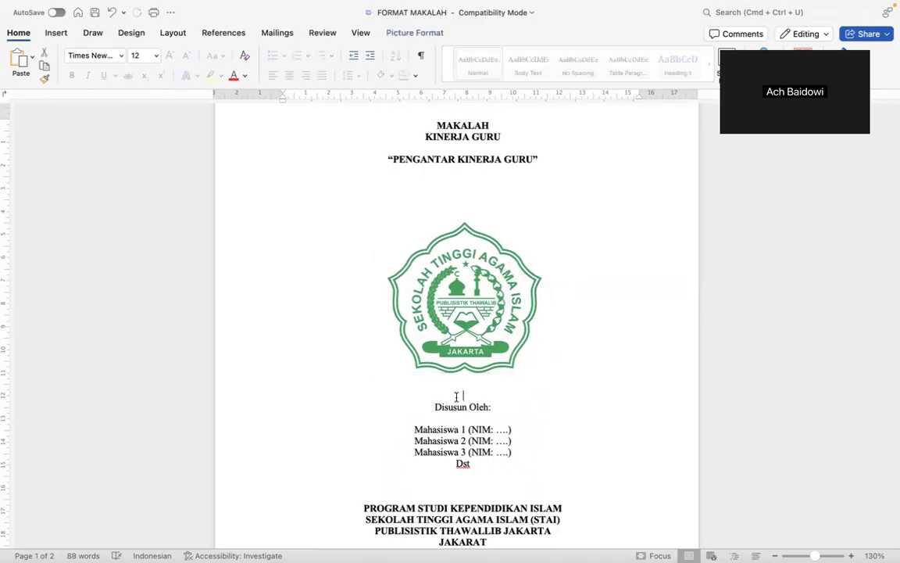
key(Return)
scroll(515, 443, down, 5)
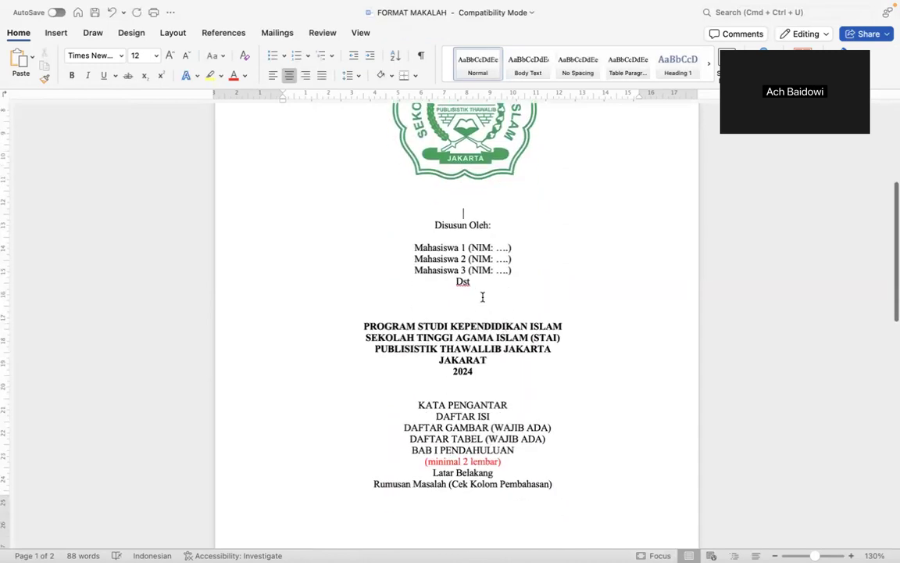
key(Return)
key(Return)
key(Return)
scroll(457, 312, up, 6)
click(438, 177)
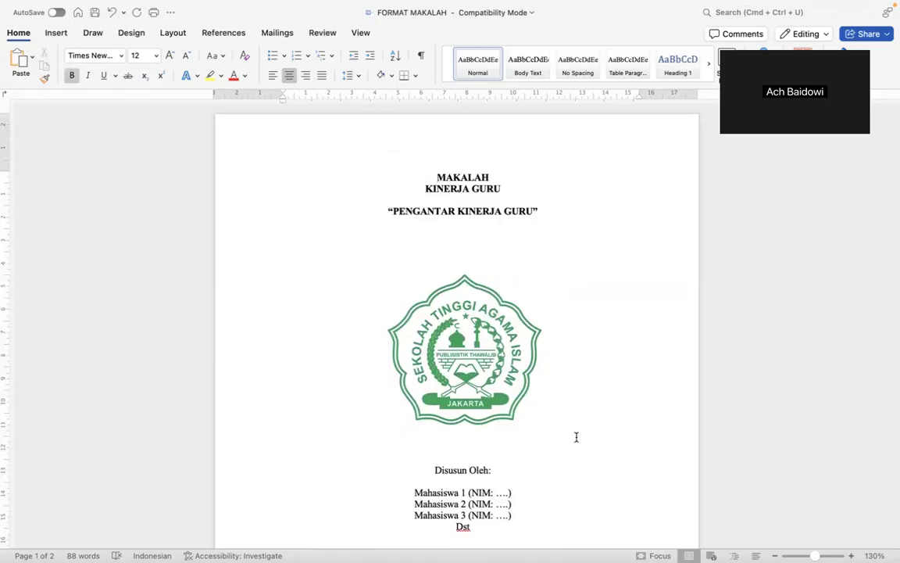
key(super+a)
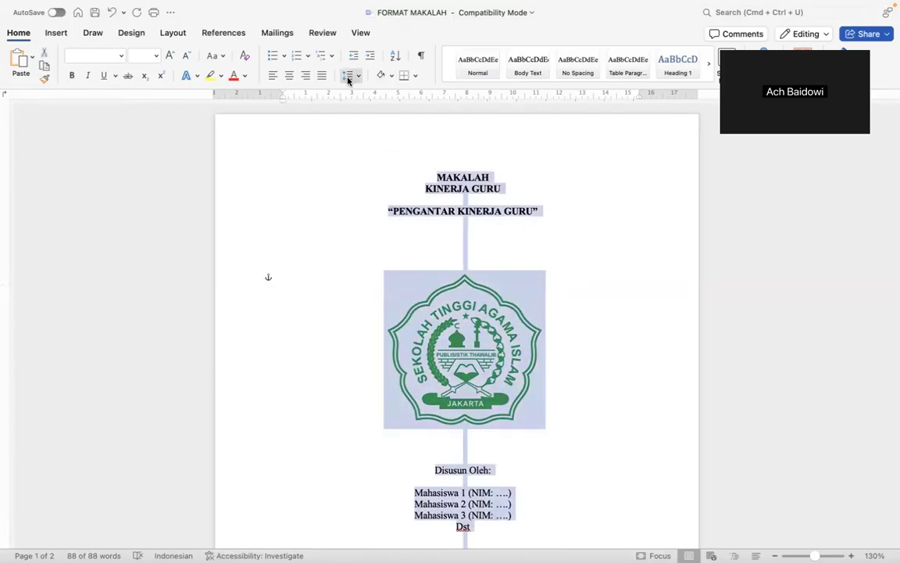
Select the whole document and set its line spacing to 1.5.
click(348, 77)
click(568, 272)
click(568, 272)
scroll(568, 268, down, 15)
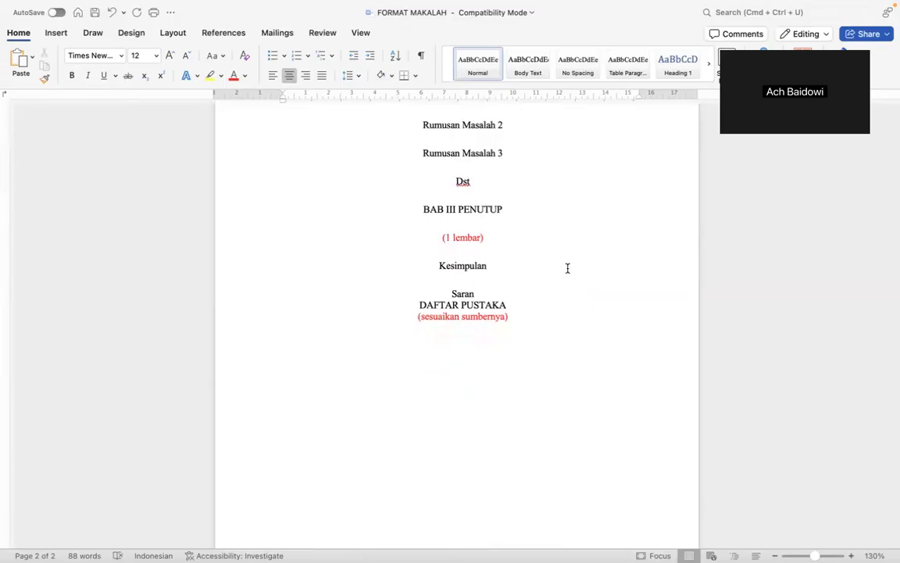
scroll(568, 268, up, 15)
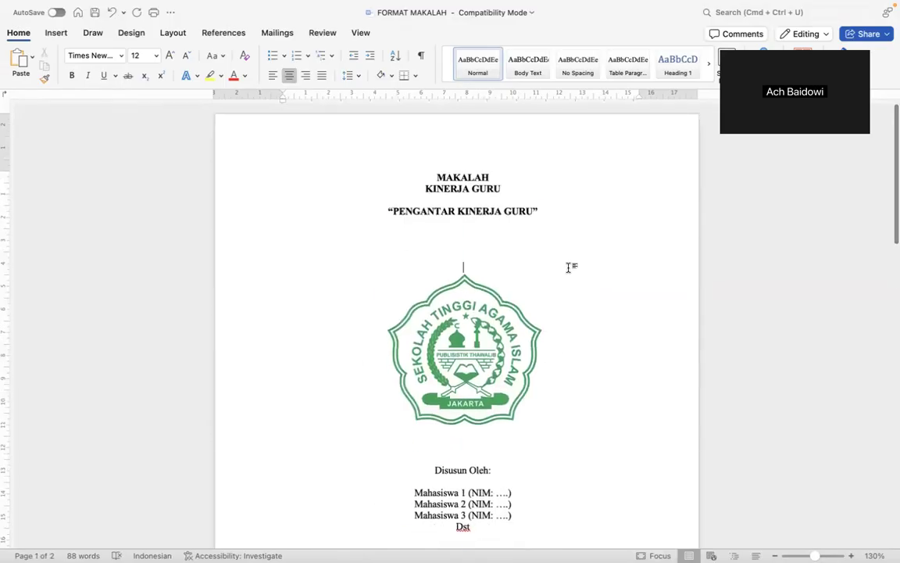
key(super+a)
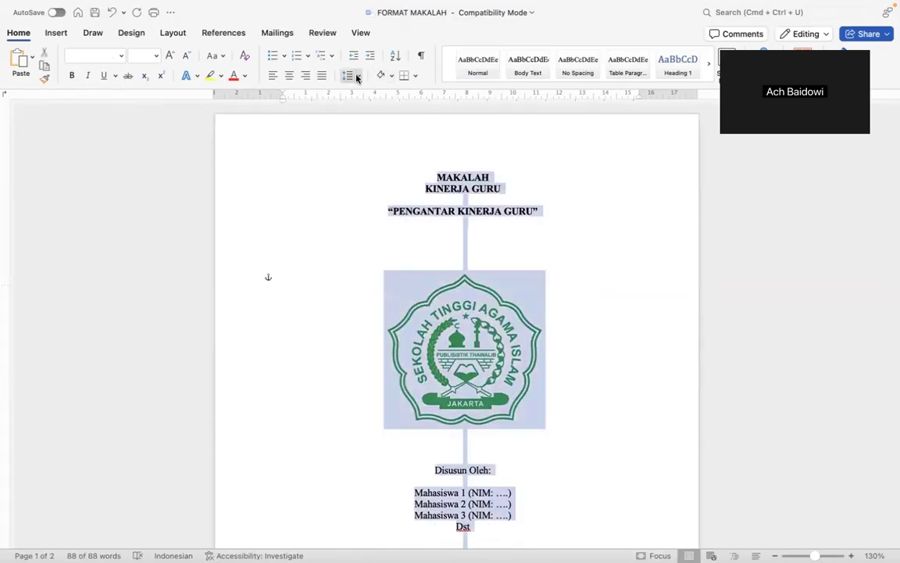
click(359, 78)
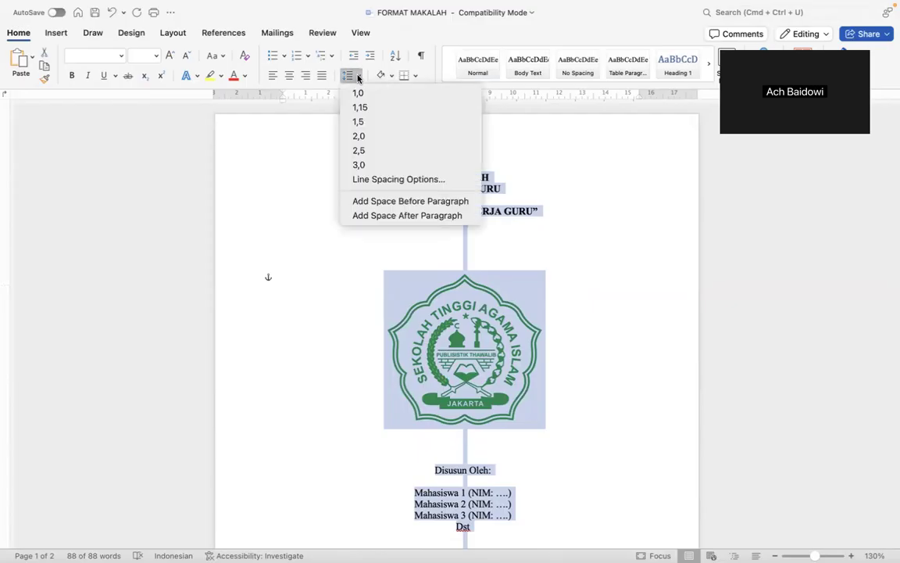
click(361, 122)
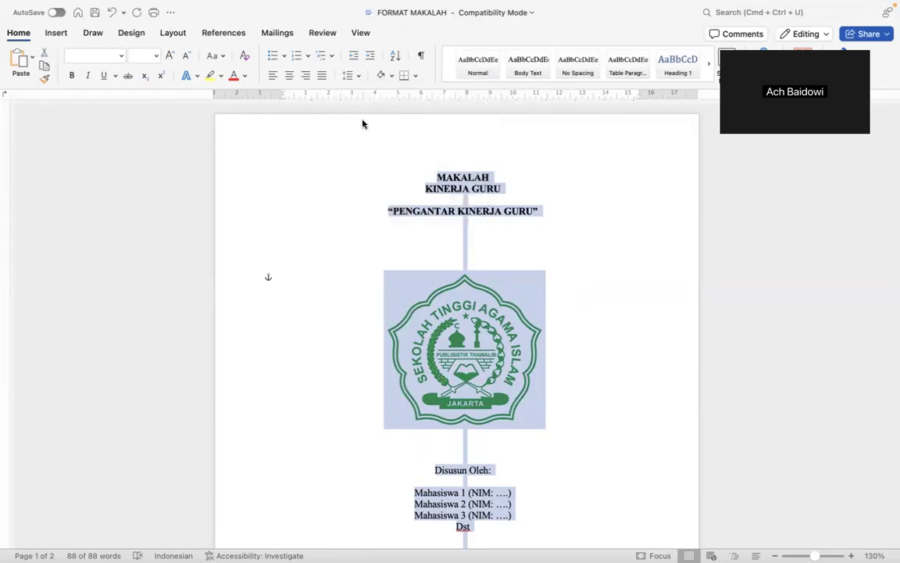
Add space before and after paragraphs, then remove both again.
click(349, 76)
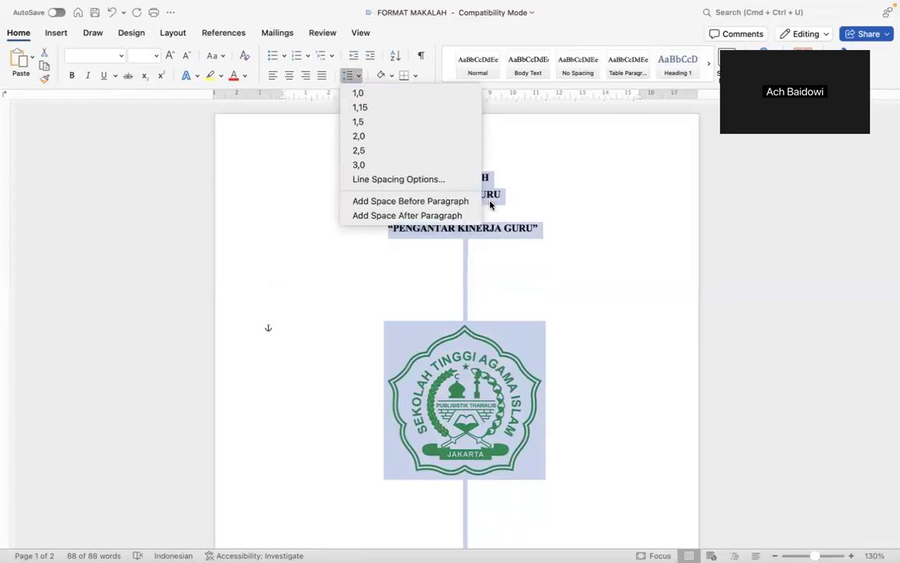
click(432, 201)
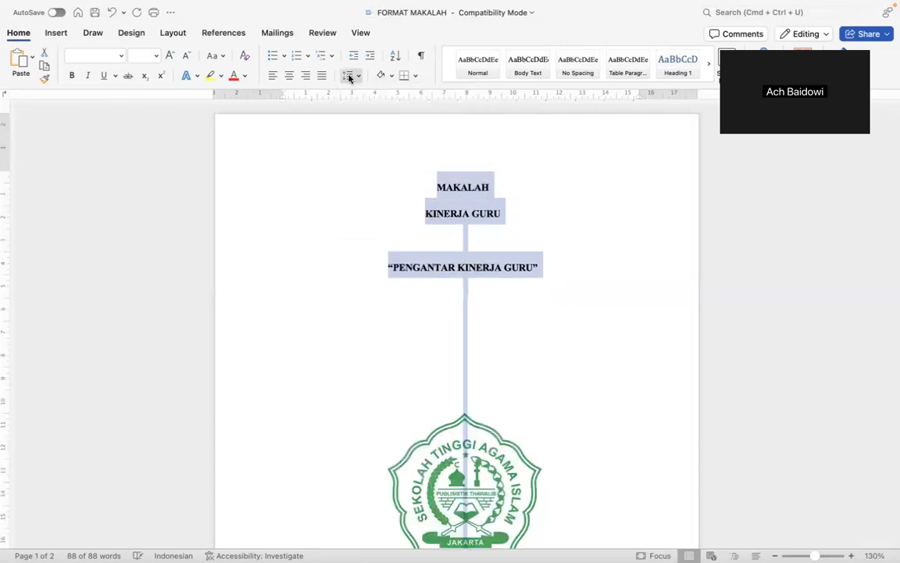
click(350, 77)
click(387, 215)
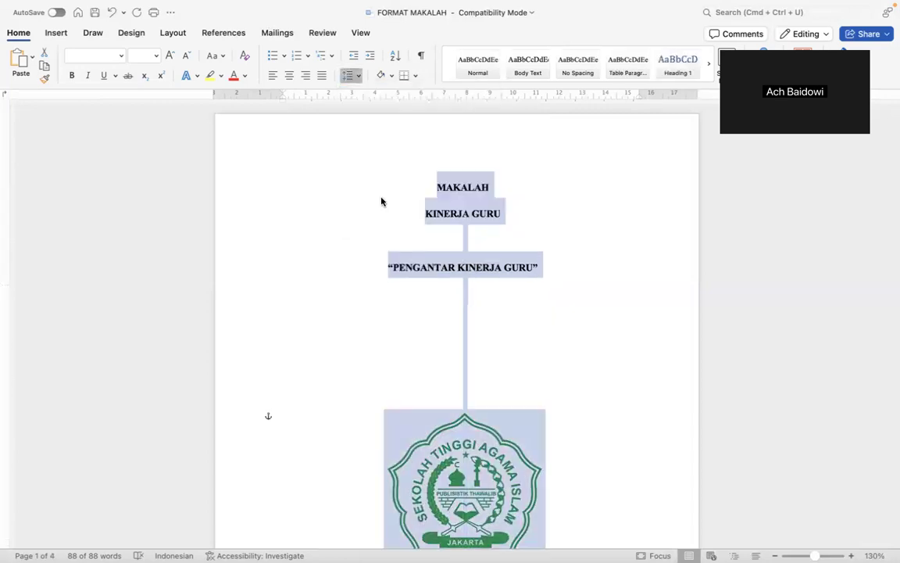
click(352, 76)
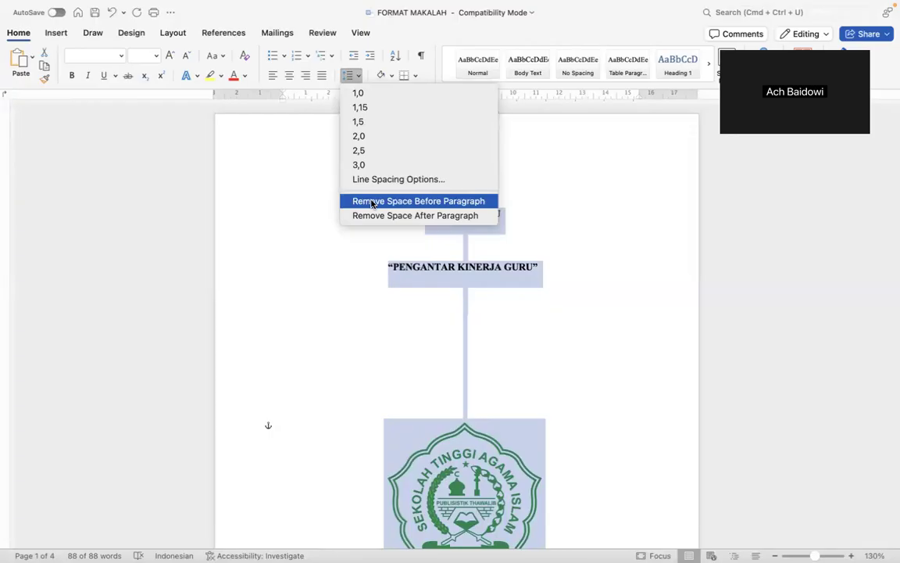
click(372, 202)
click(349, 75)
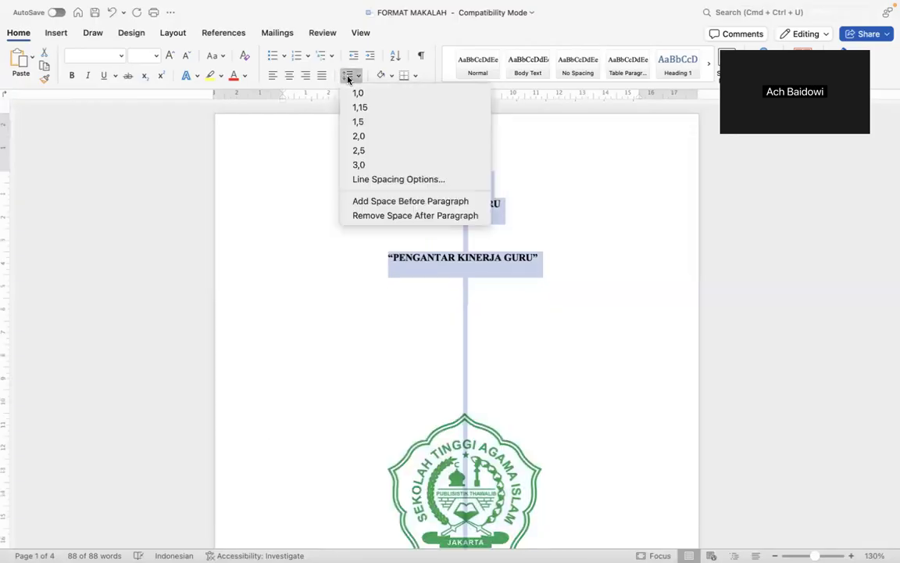
click(418, 215)
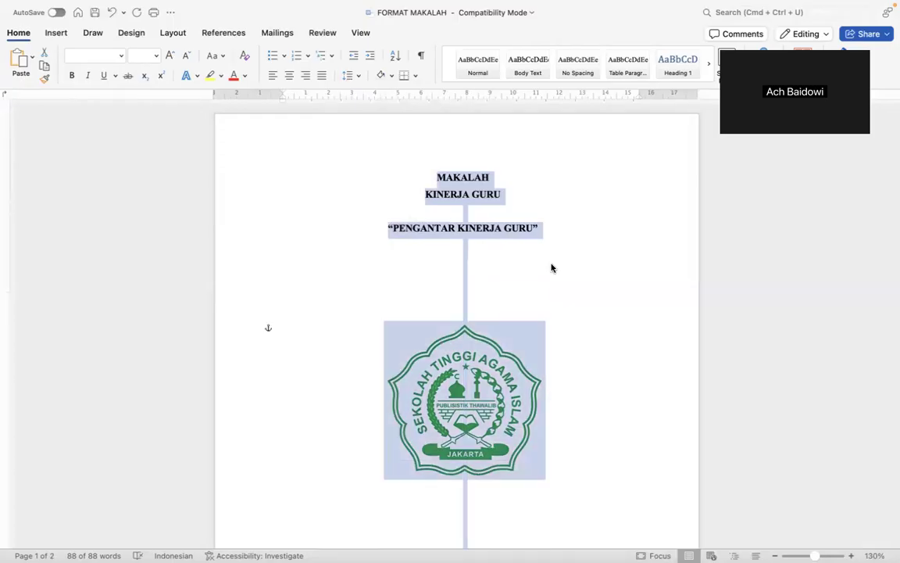
Delete the empty line above the logo on the cover page.
scroll(551, 268, down, 15)
scroll(551, 268, down, 4)
scroll(551, 268, up, 15)
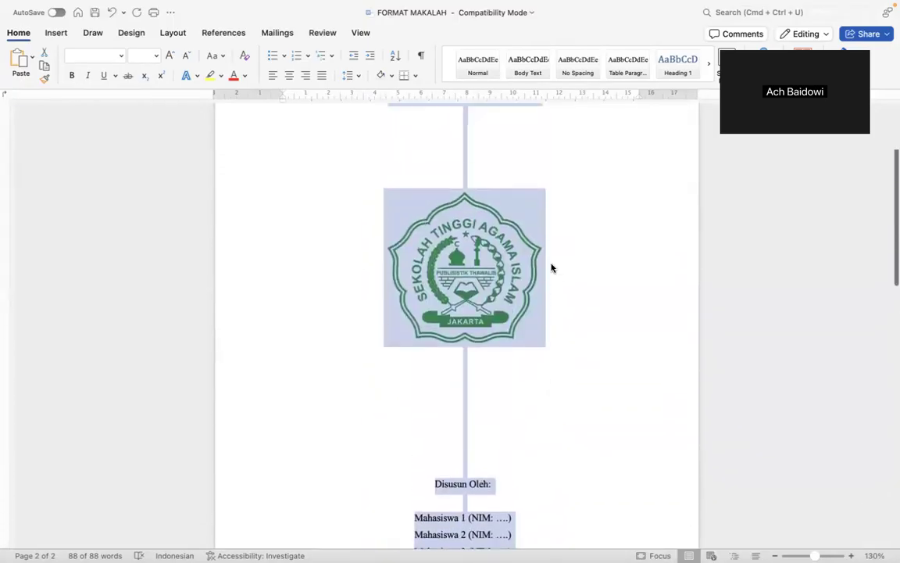
scroll(551, 268, up, 3)
ctrl+scroll(550, 268, down, 3)
scroll(551, 268, down, 3)
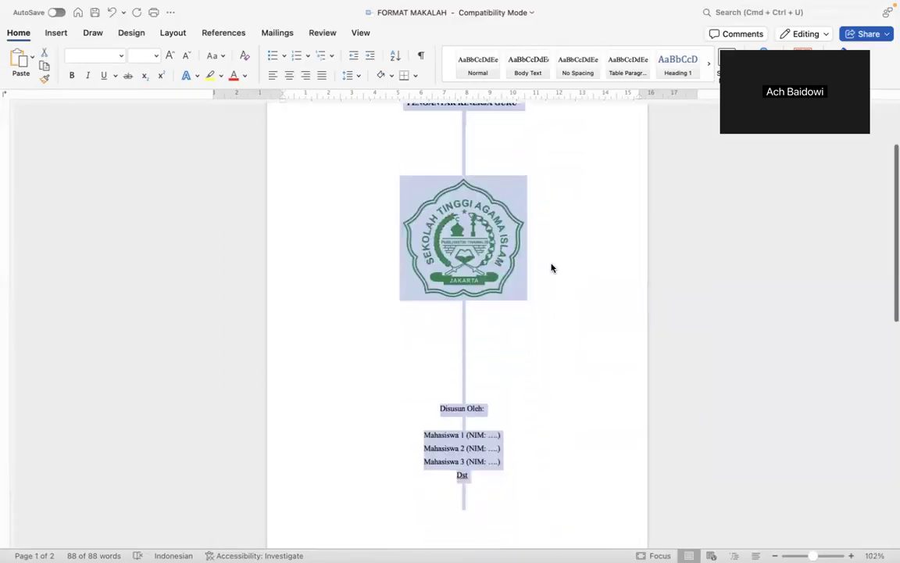
click(464, 173)
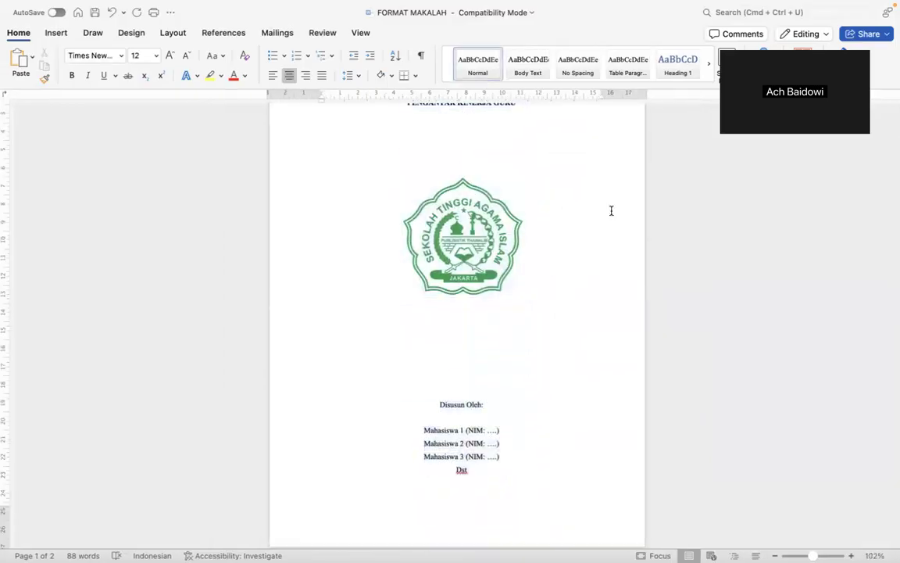
key(BackSpace)
Remove the extra blank lines below the logo and above the bottom block so 2024 fits.
key(BackSpace)
key(BackSpace)
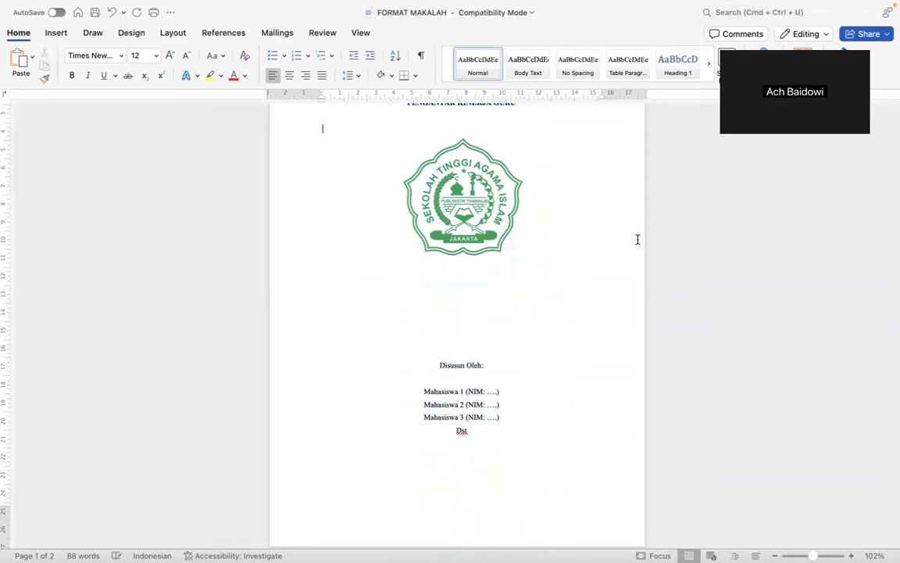
click(512, 338)
key(BackSpace)
key(BackSpace)
key(BackSpace)
key(BackSpace)
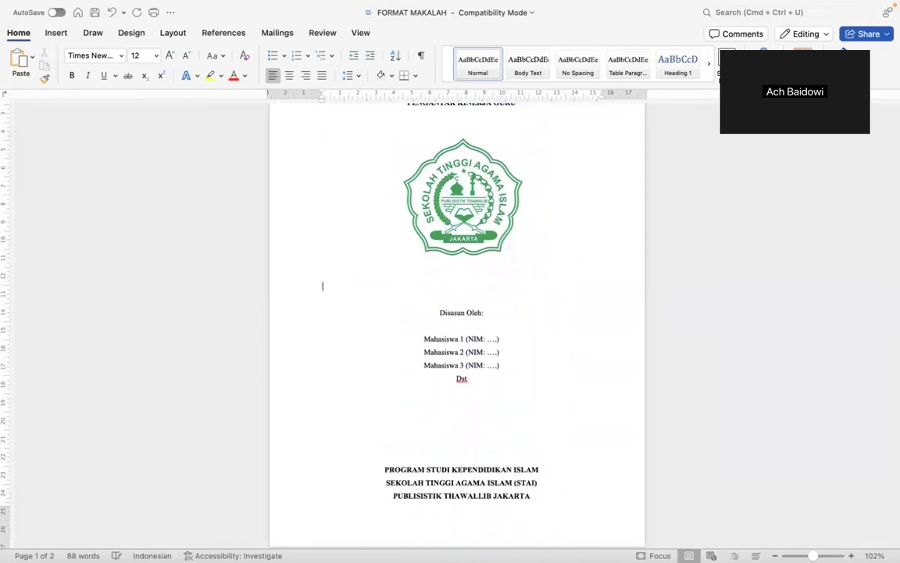
key(BackSpace)
click(484, 429)
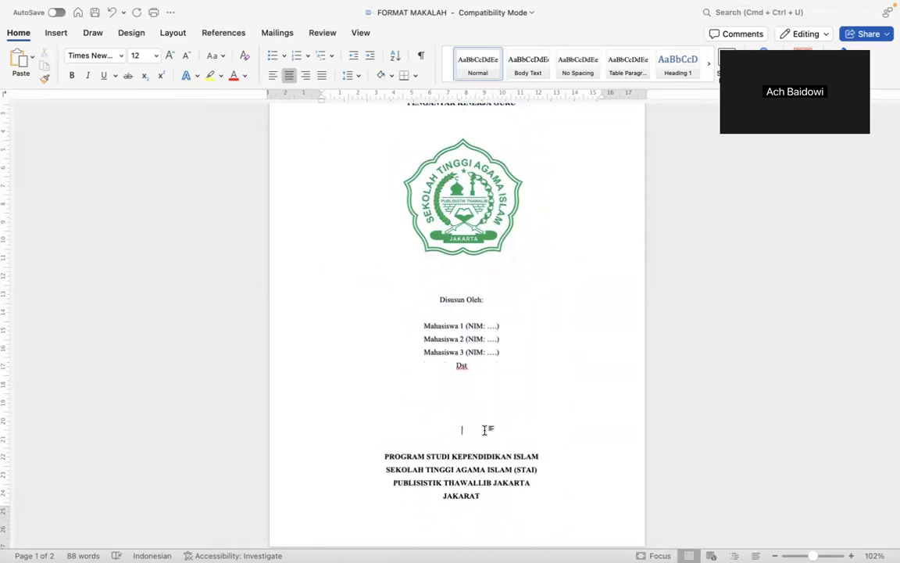
key(BackSpace)
key(BackSpace)
key(BackSpace)
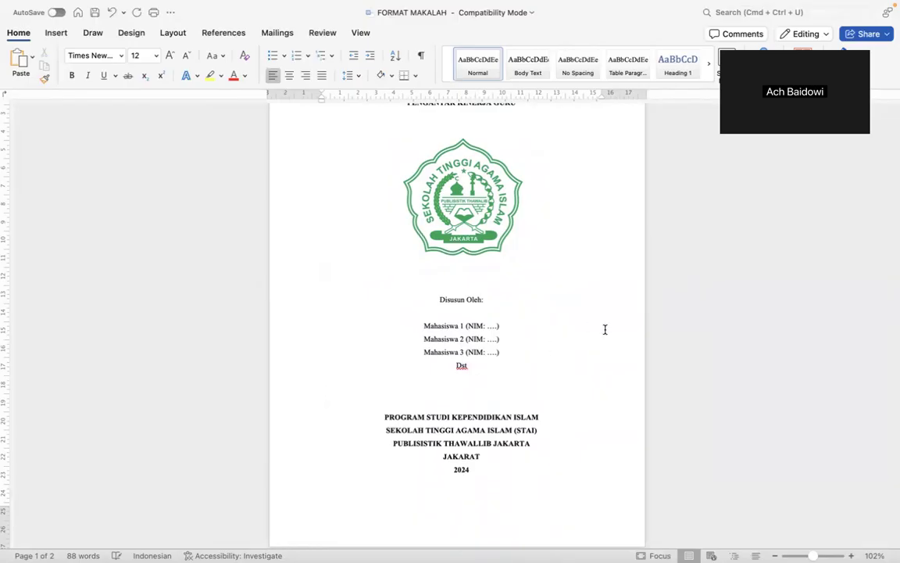
scroll(510, 362, up, 5)
scroll(510, 362, down, 2)
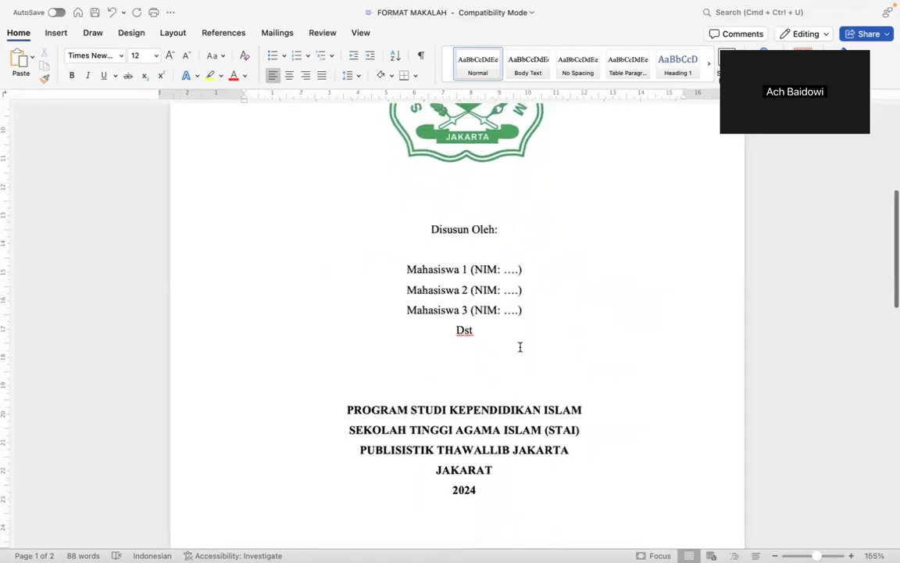
scroll(520, 346, up, 8)
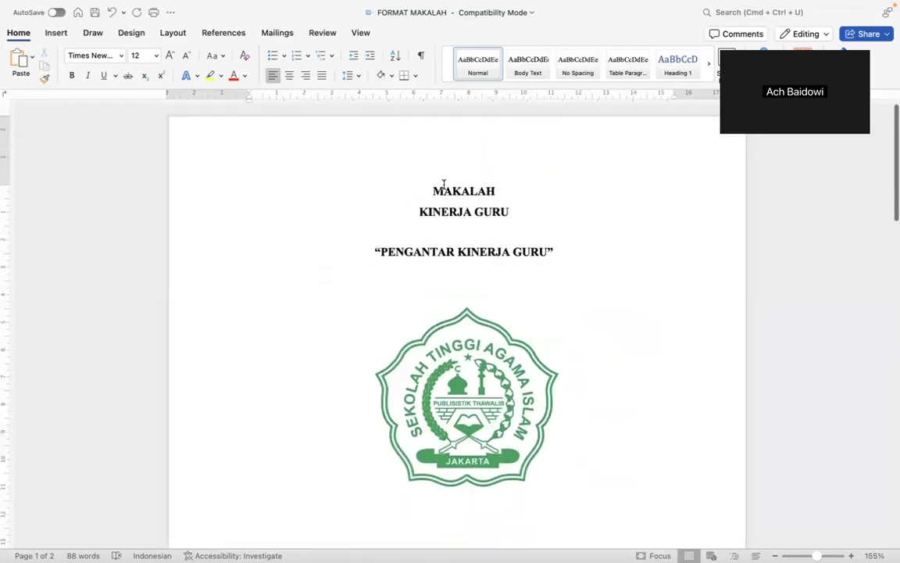
click(432, 190)
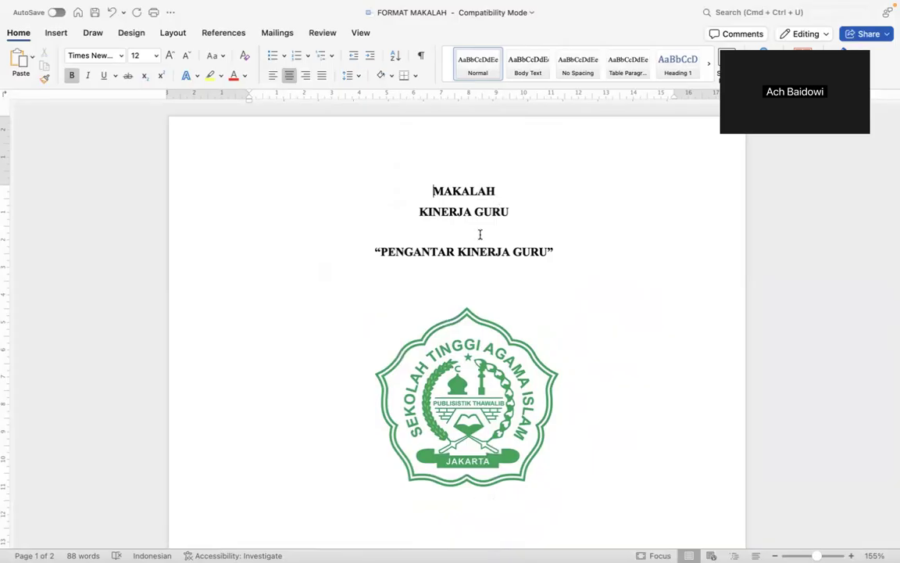
Overwrite the KINERJA GURU line under MAKALAH with 'PENGANTAR ILMU PENDIDIKAN'.
click(492, 211)
drag(418, 211, 502, 213)
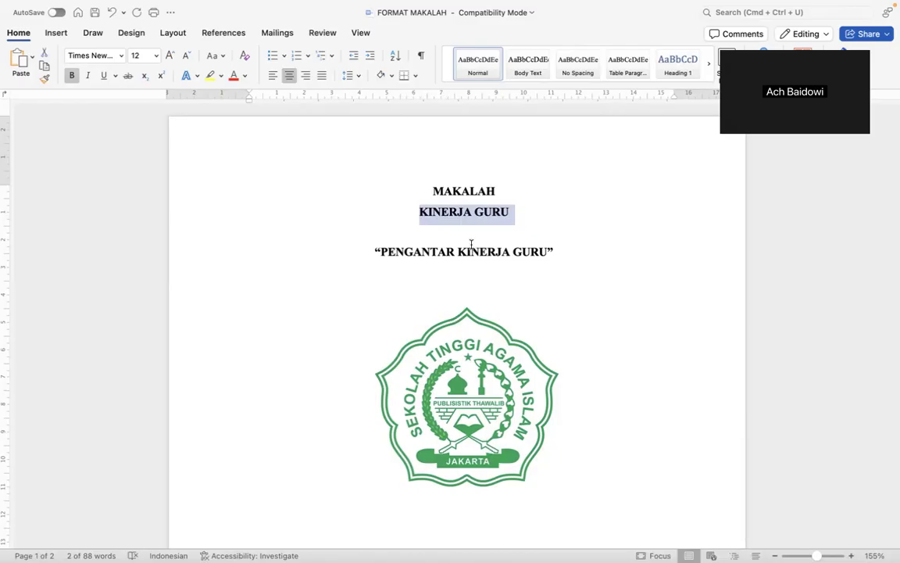
text(PENGANTAR ILMU PENDIDIKAN)
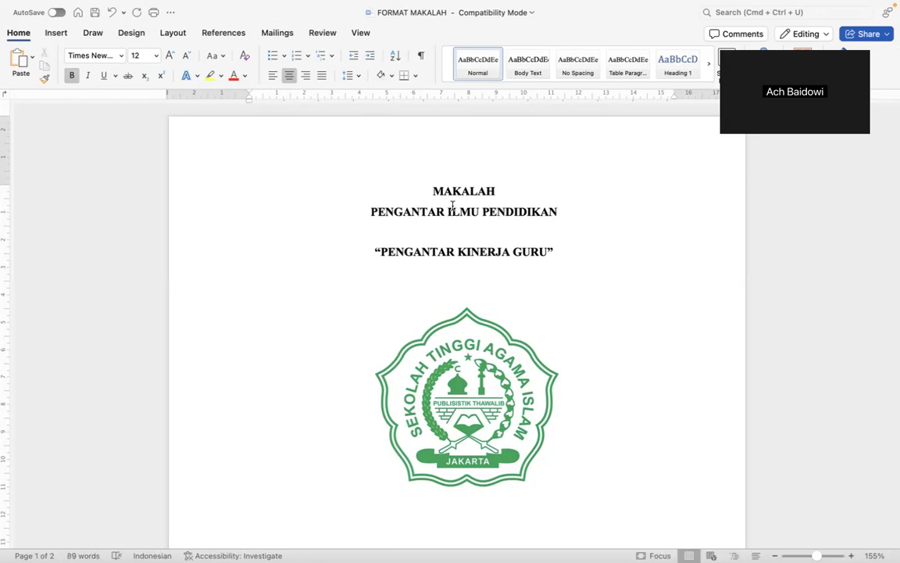
drag(418, 260, 525, 259)
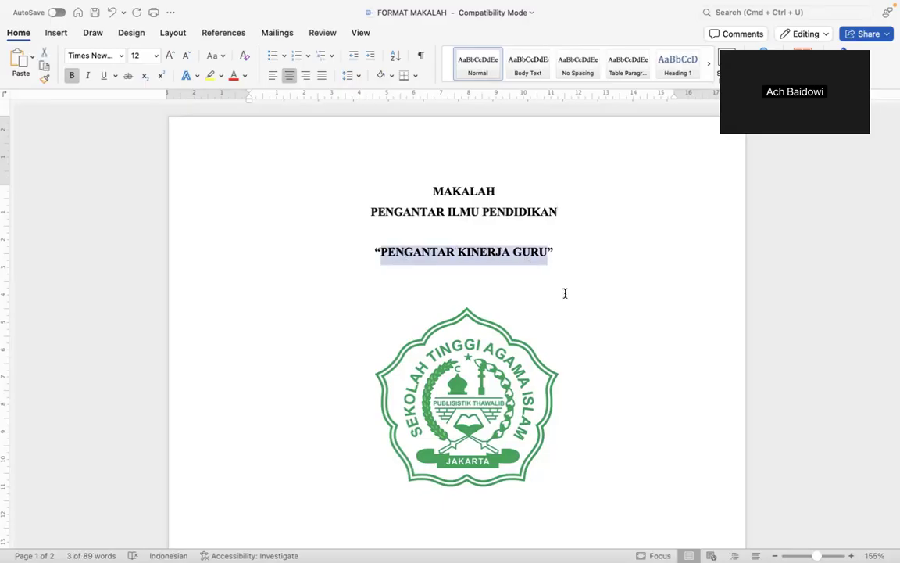
click(506, 297)
Review the finished cover, then place the cursor before KATA PENGANTAR on page 2.
scroll(506, 299, down, 5)
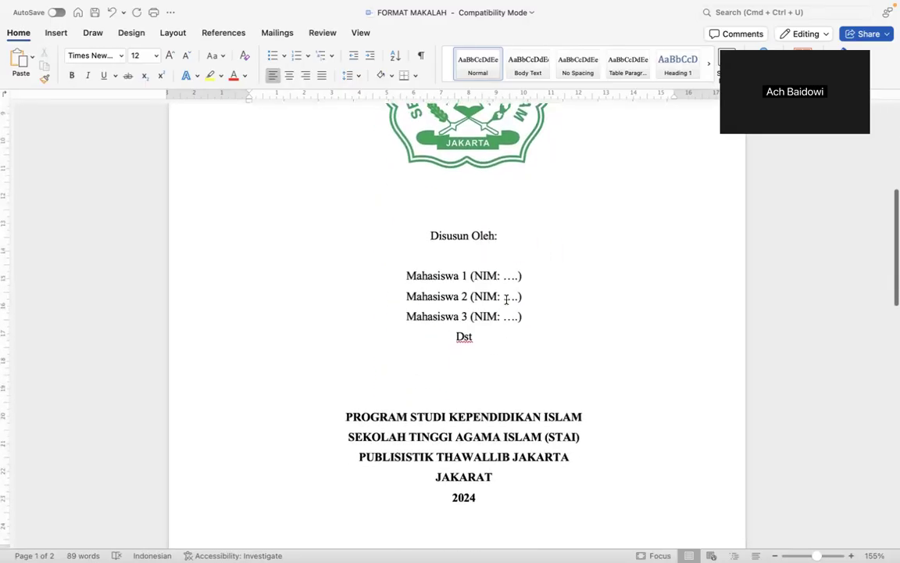
scroll(506, 299, down, 3)
scroll(507, 300, down, 1)
scroll(506, 299, up, 10)
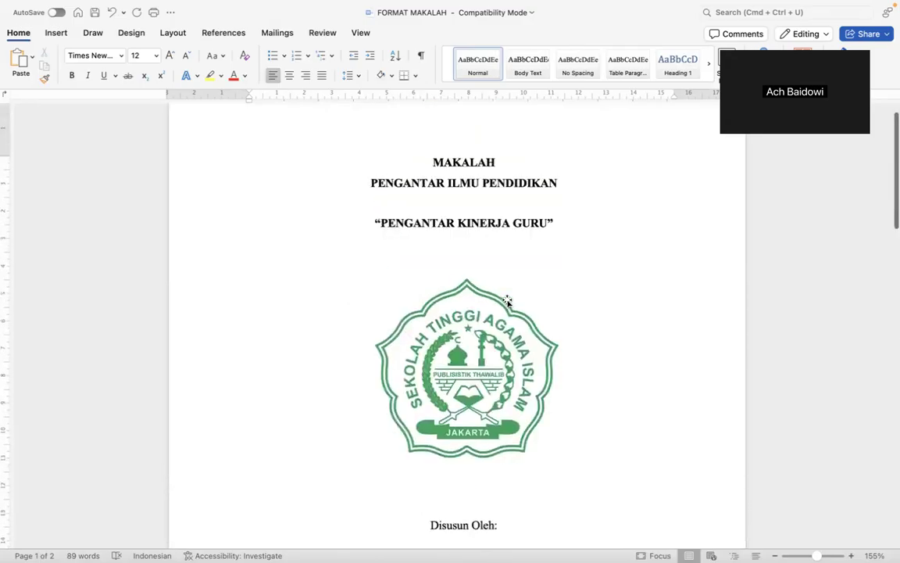
scroll(510, 298, down, 3)
scroll(508, 300, down, 1)
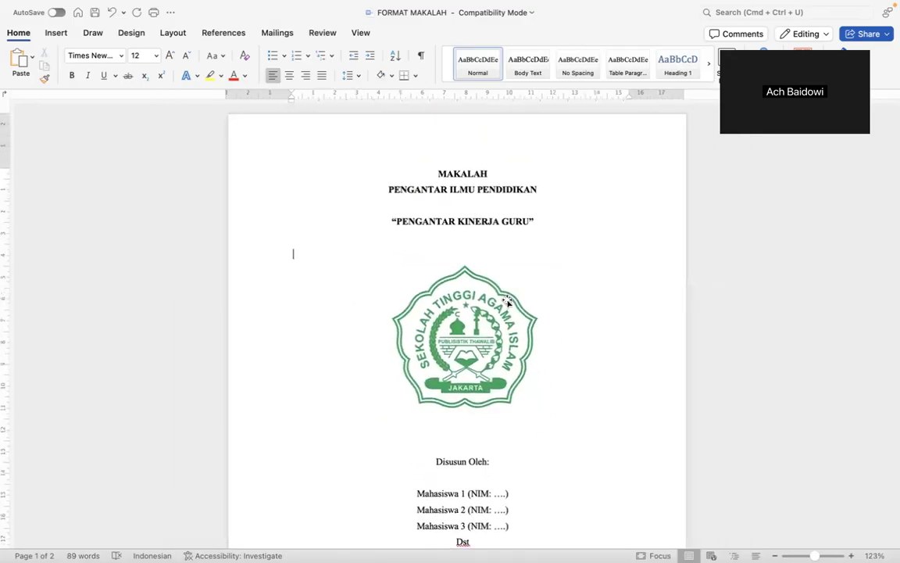
scroll(506, 299, down, 4)
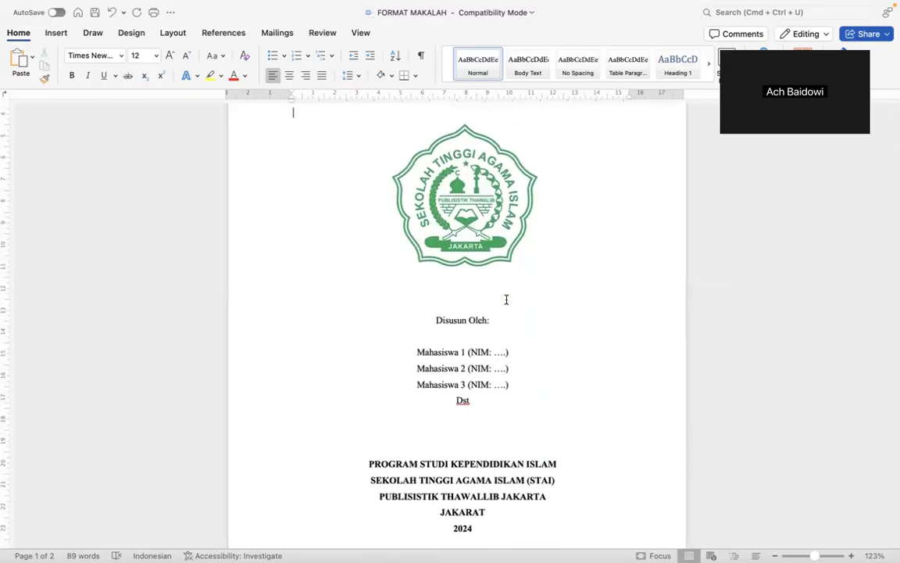
scroll(506, 299, down, 2)
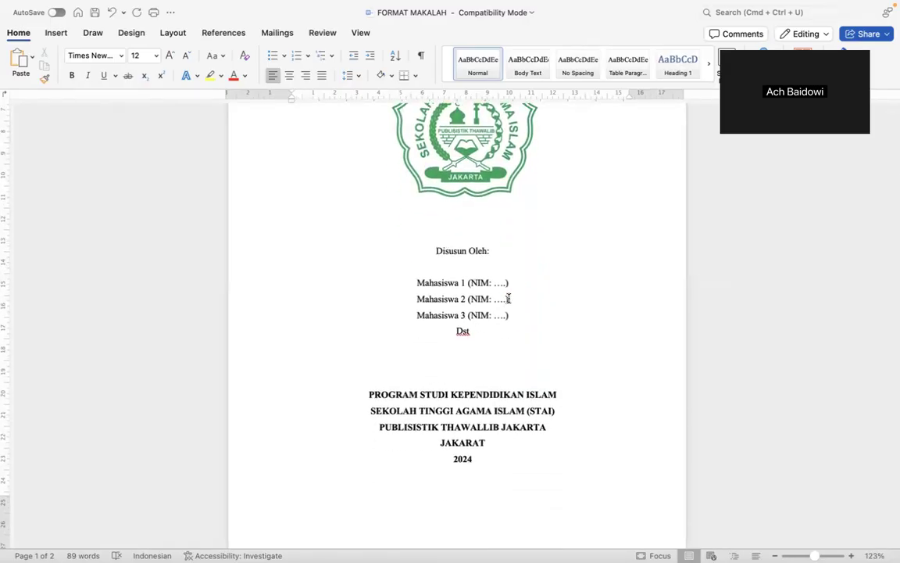
scroll(545, 258, up, 3)
scroll(546, 258, down, 3)
scroll(546, 258, up, 1)
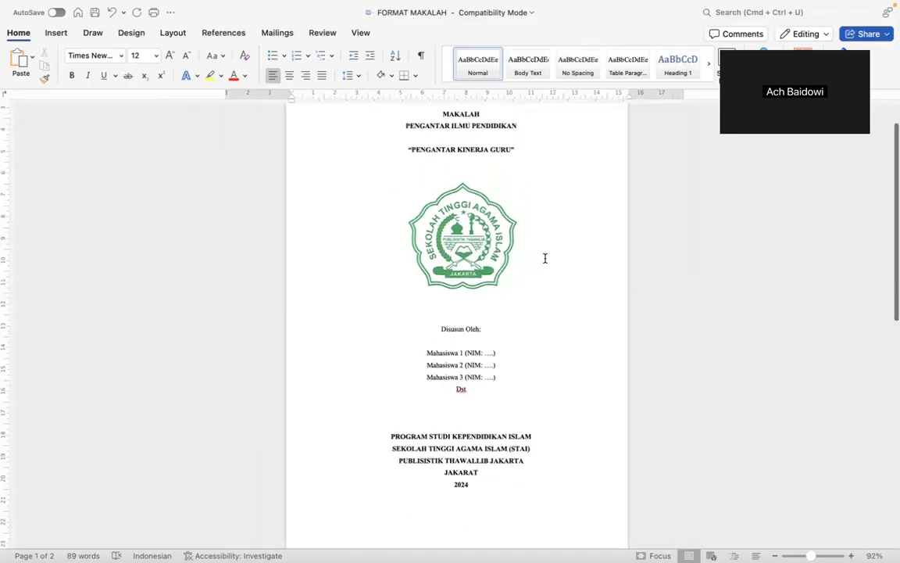
scroll(546, 258, down, 2)
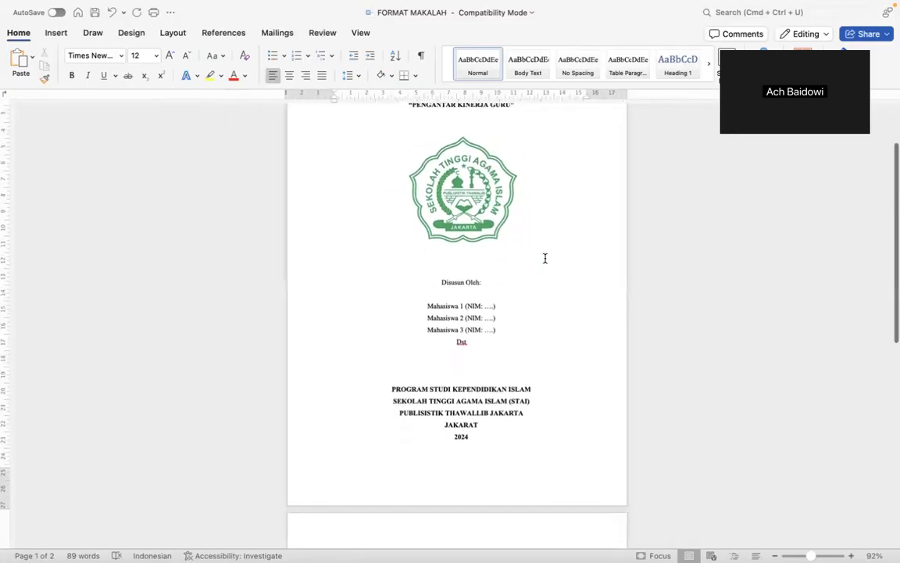
scroll(545, 258, up, 5)
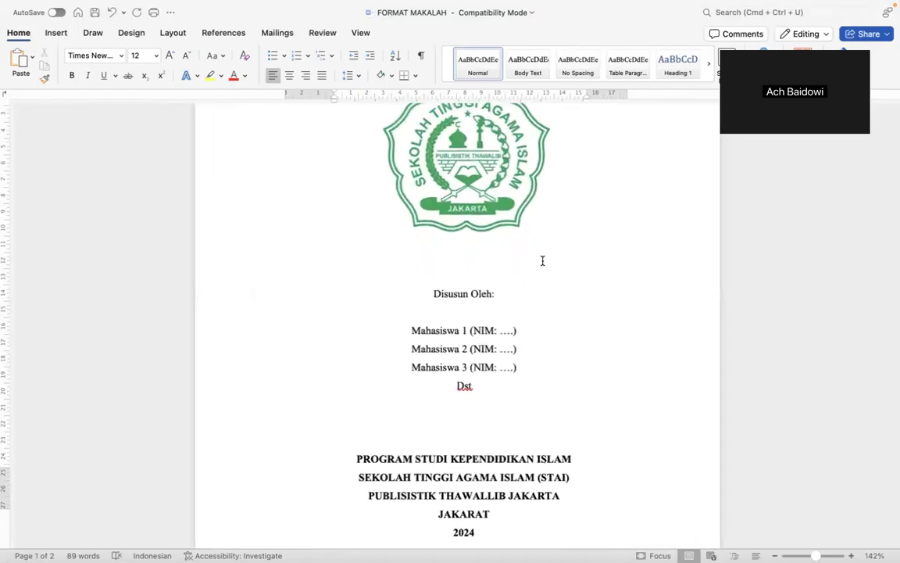
scroll(542, 260, down, 2)
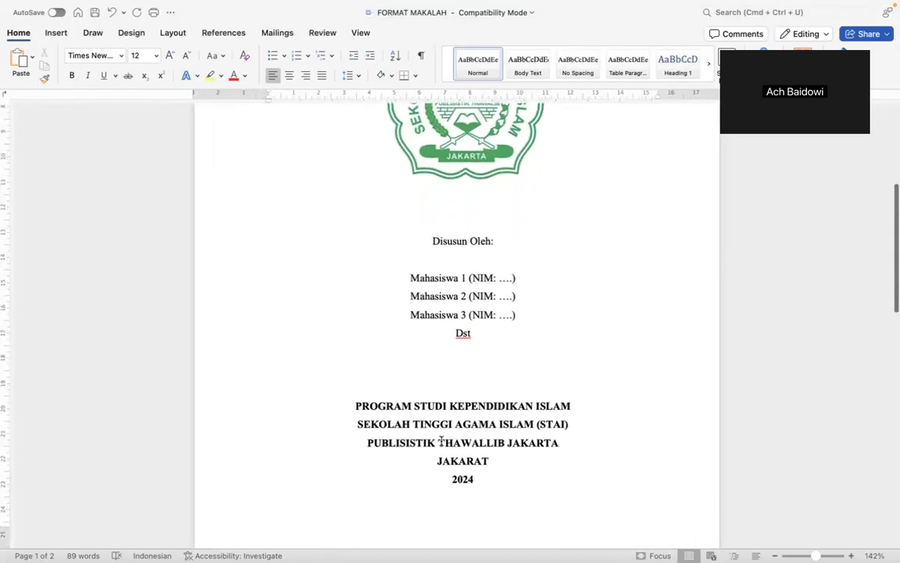
scroll(441, 442, down, 6)
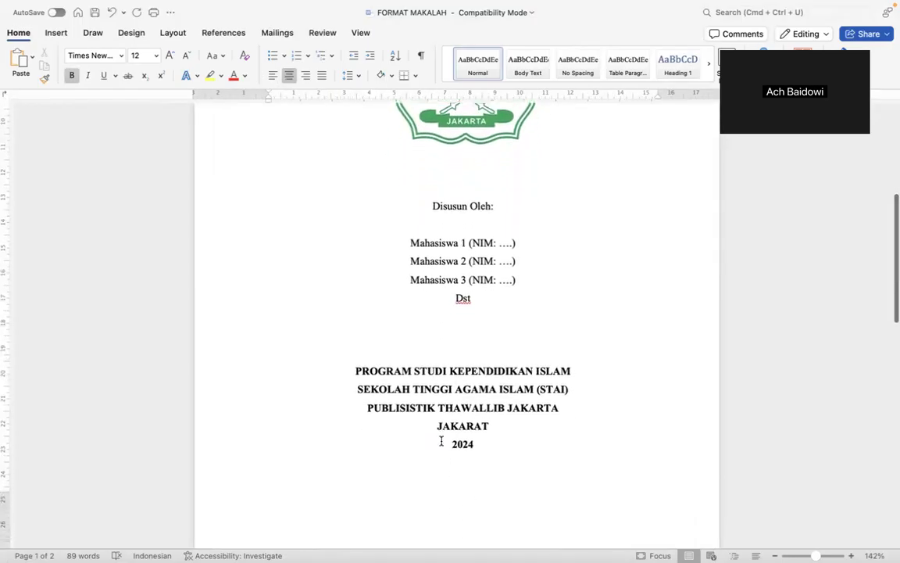
scroll(441, 442, down, 1)
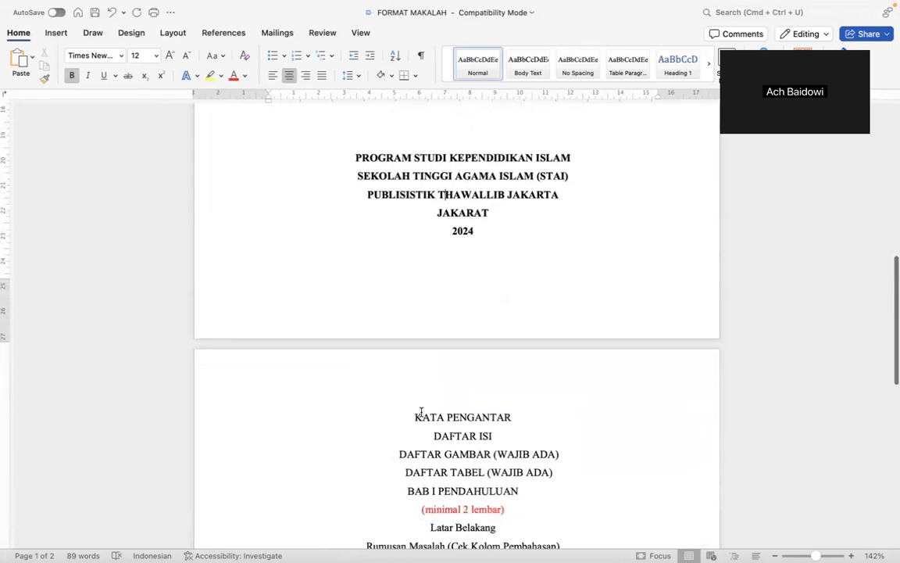
click(404, 416)
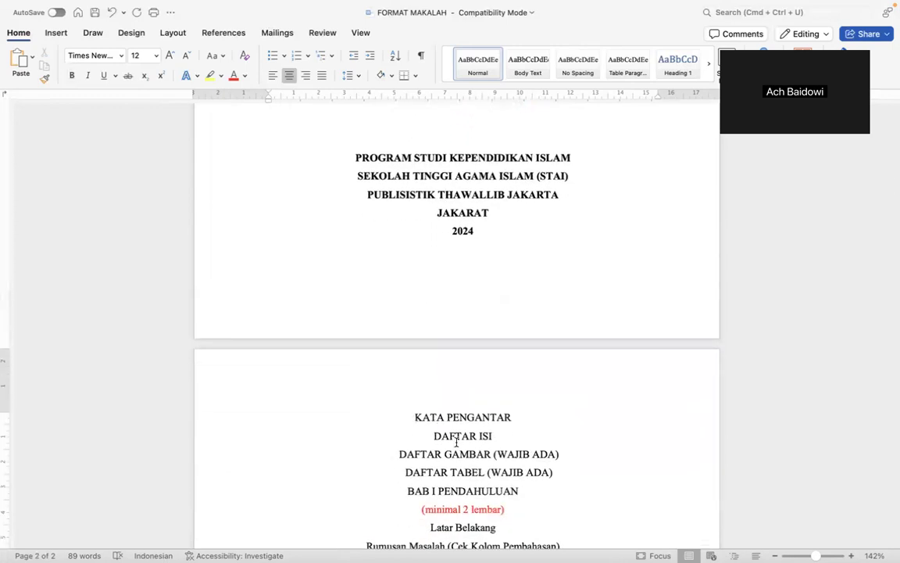
scroll(449, 435, down, 2)
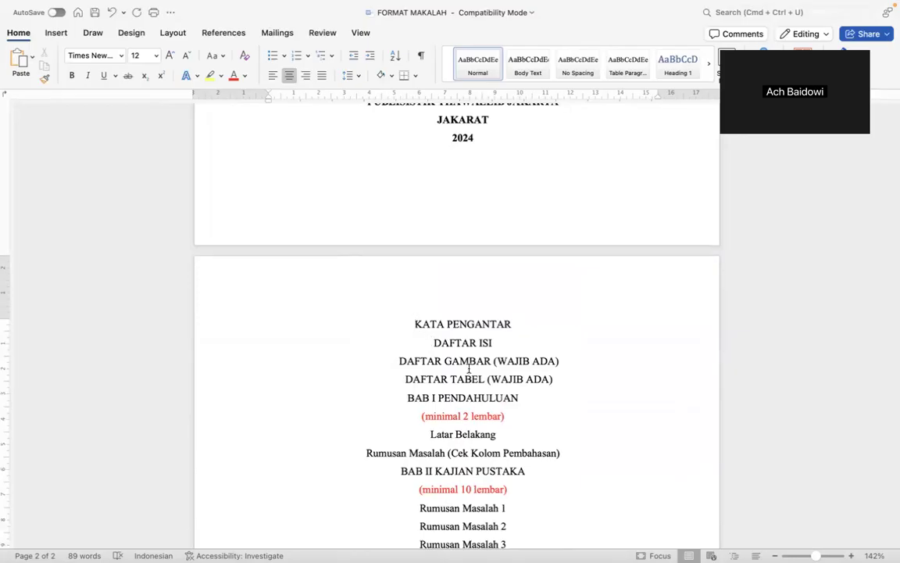
key(super+l)
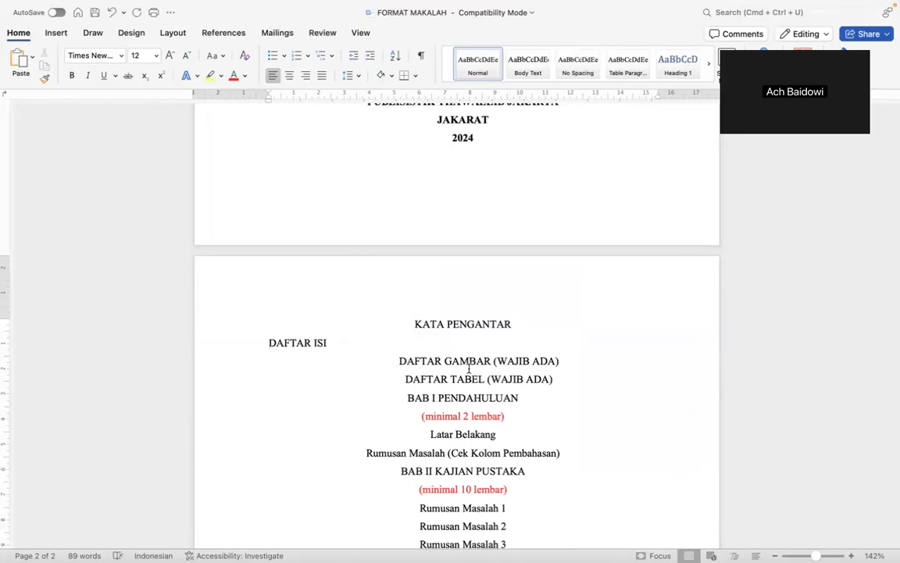
key(BackSpace)
key(Return)
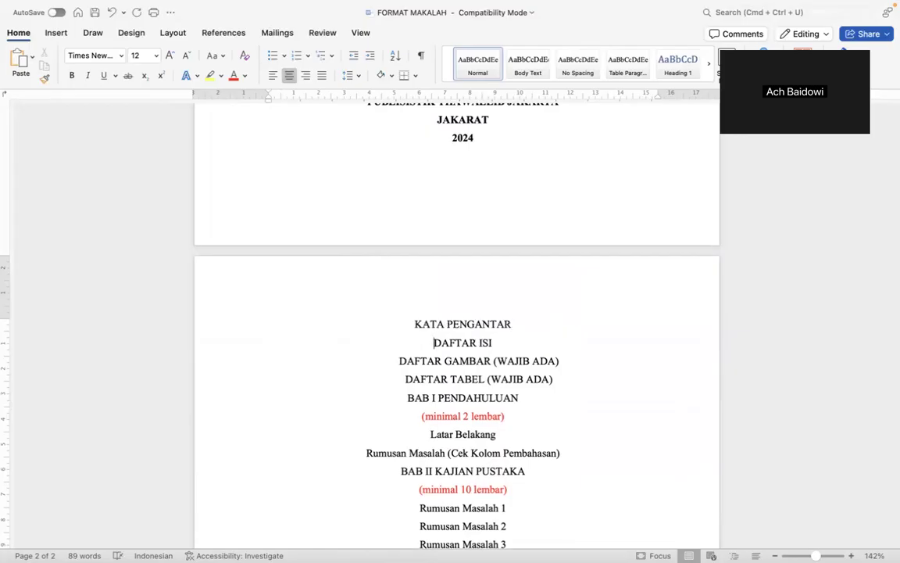
scroll(419, 323, down, 2)
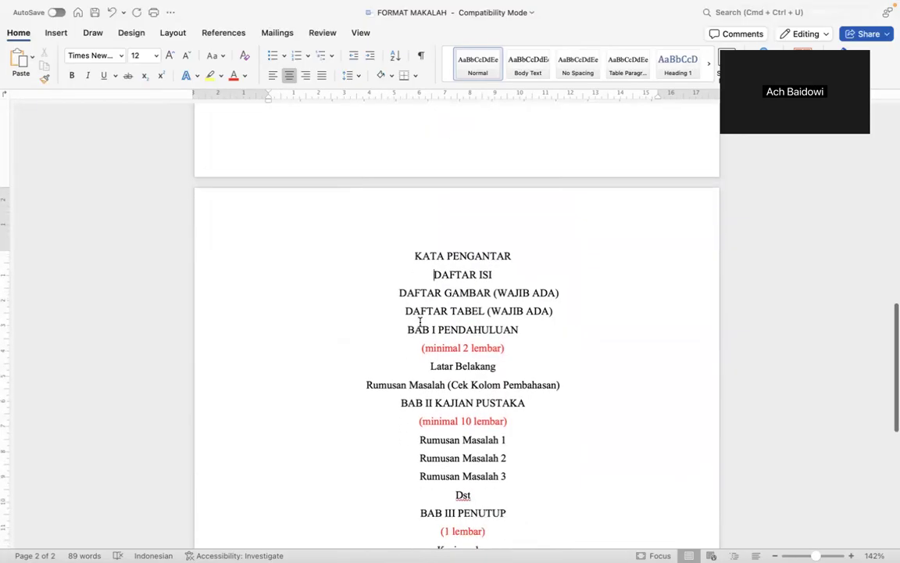
scroll(465, 358, down, 2)
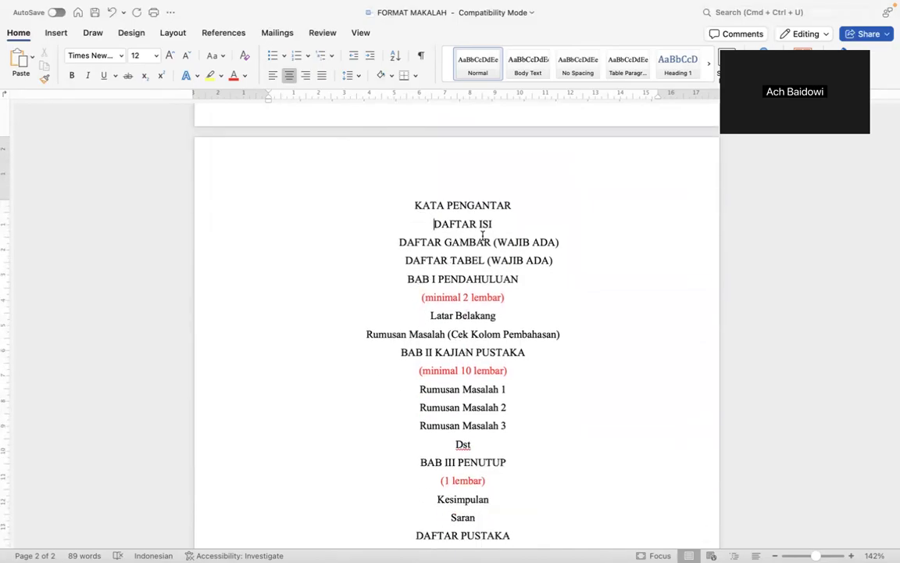
scroll(428, 214, up, 8)
scroll(428, 215, down, 7)
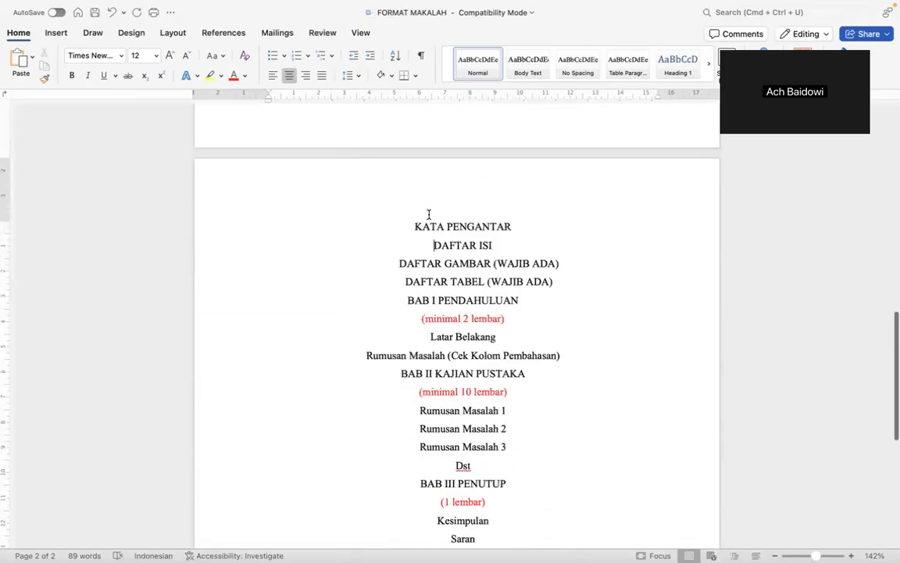
click(412, 227)
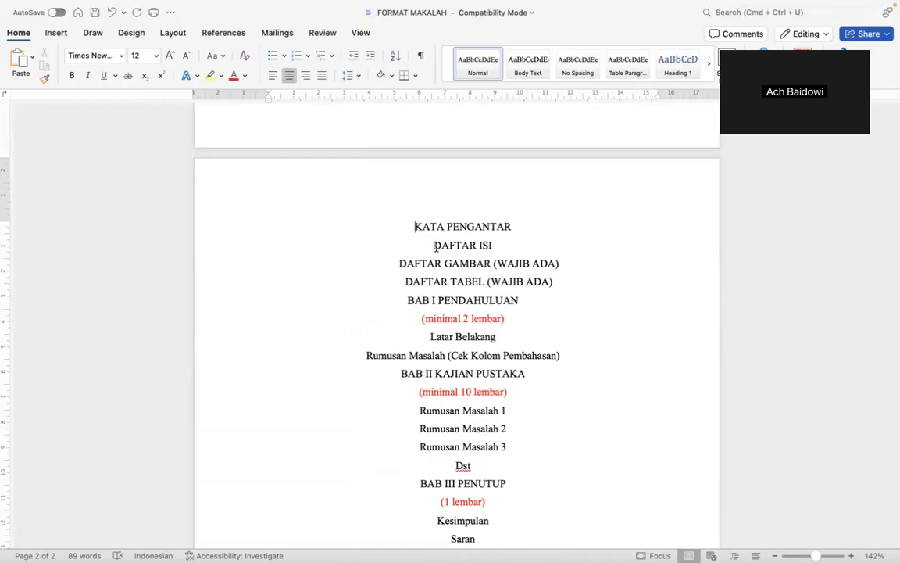
scroll(435, 246, up, 3)
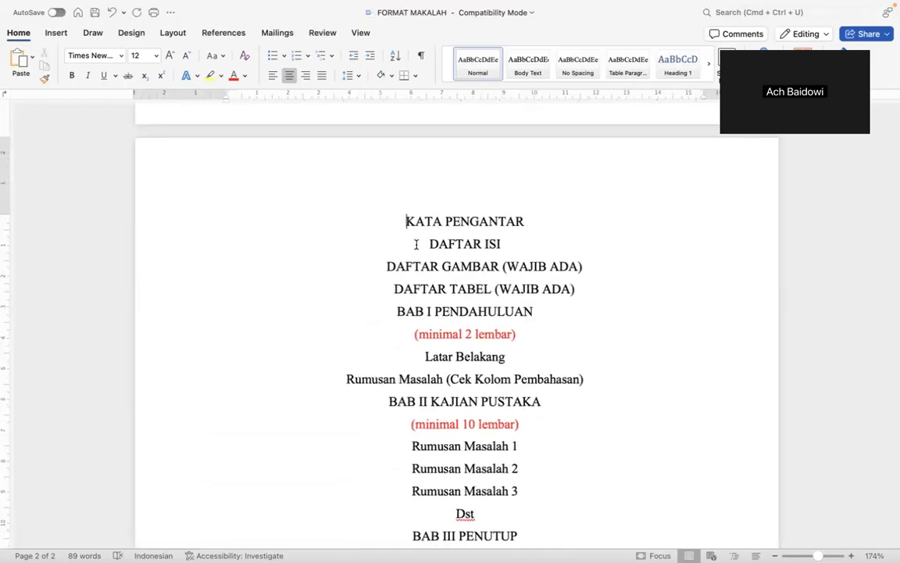
scroll(470, 280, down, 2)
scroll(470, 279, down, 5)
scroll(470, 280, up, 6)
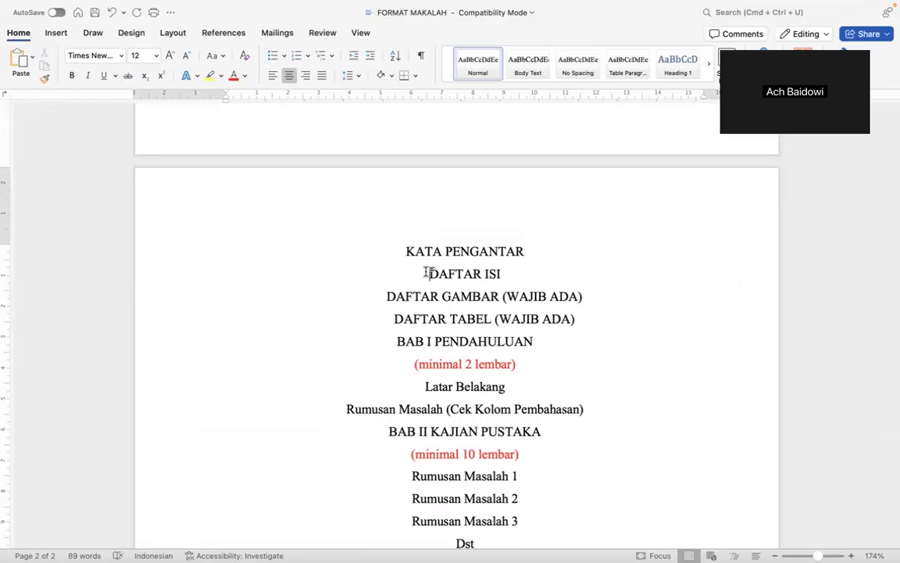
scroll(427, 271, up, 5)
click(468, 252)
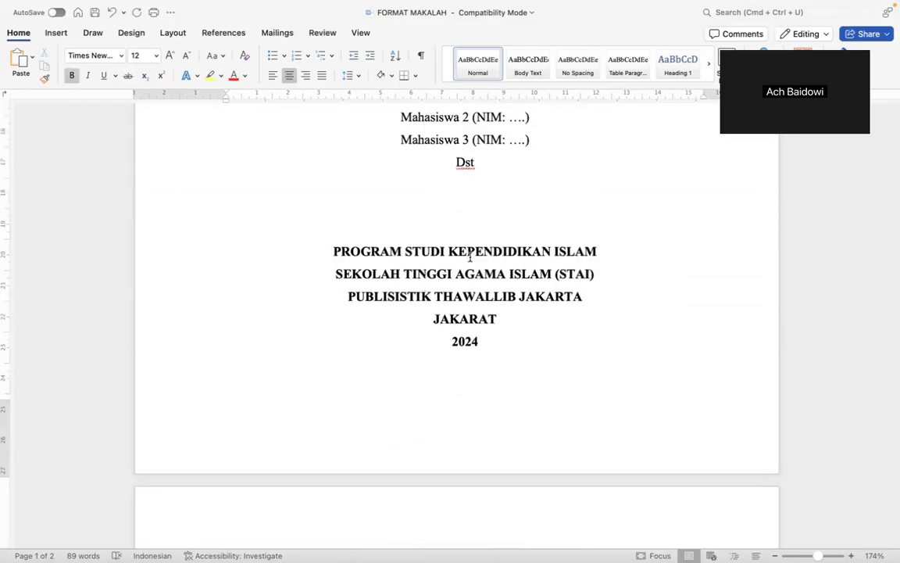
scroll(469, 255, down, 5)
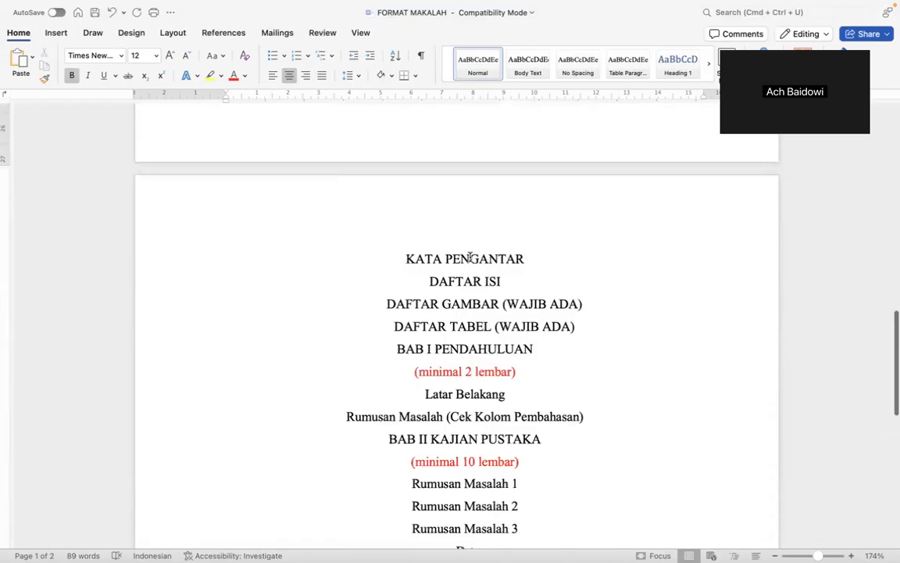
click(406, 258)
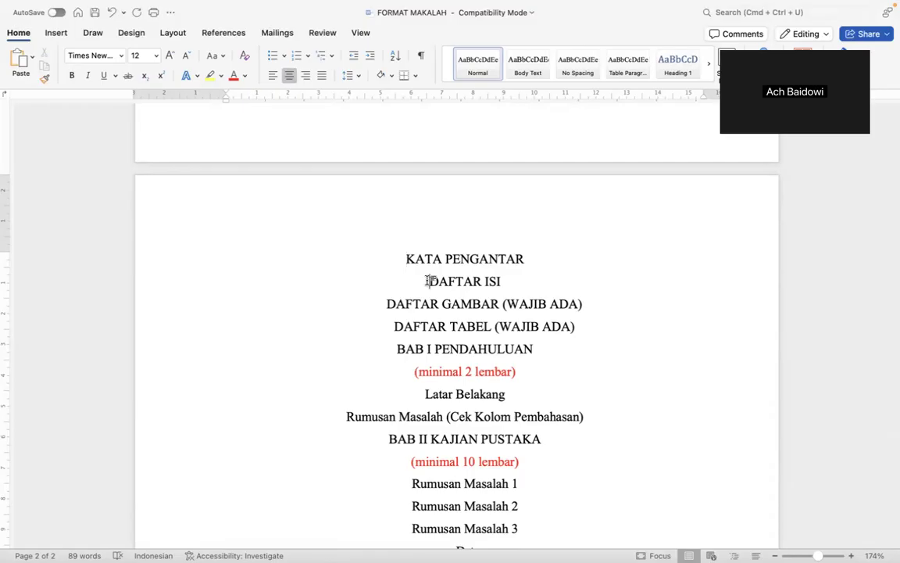
click(429, 280)
scroll(529, 317, down, 1)
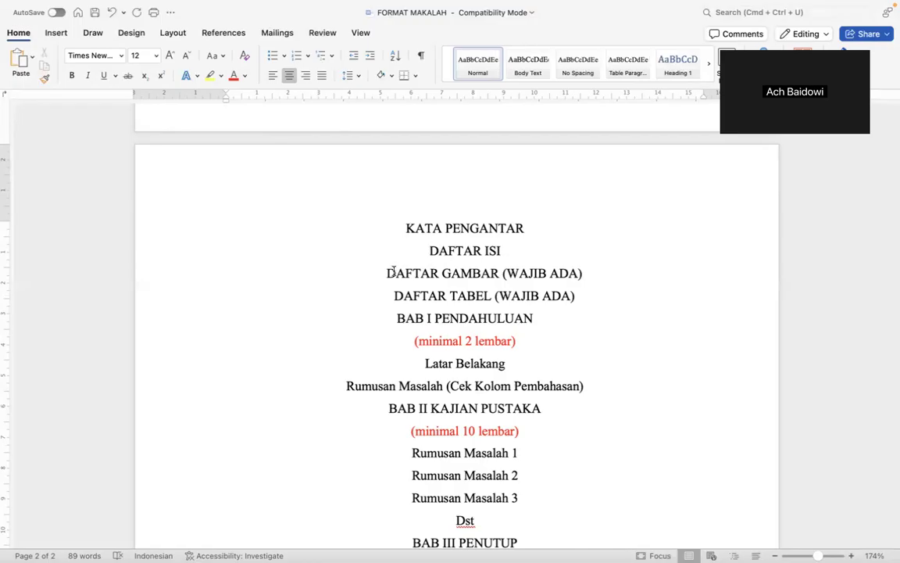
click(386, 271)
Insert a Next Page section break so DAFTAR ISI starts a new page.
click(173, 33)
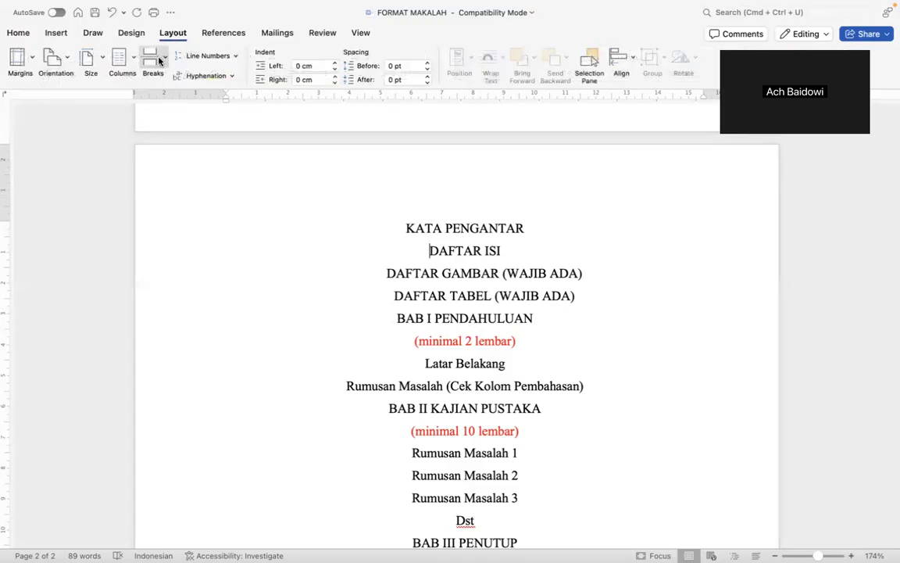
click(152, 58)
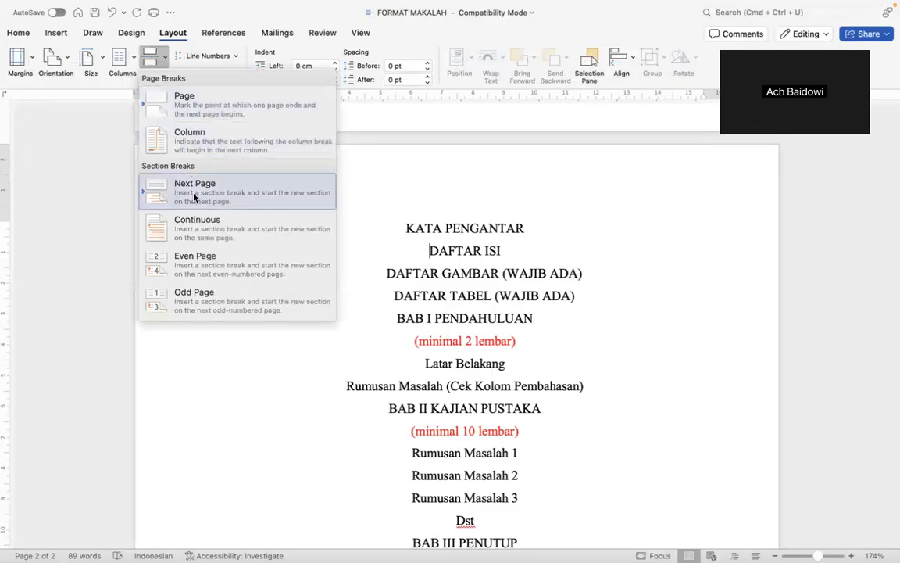
click(195, 195)
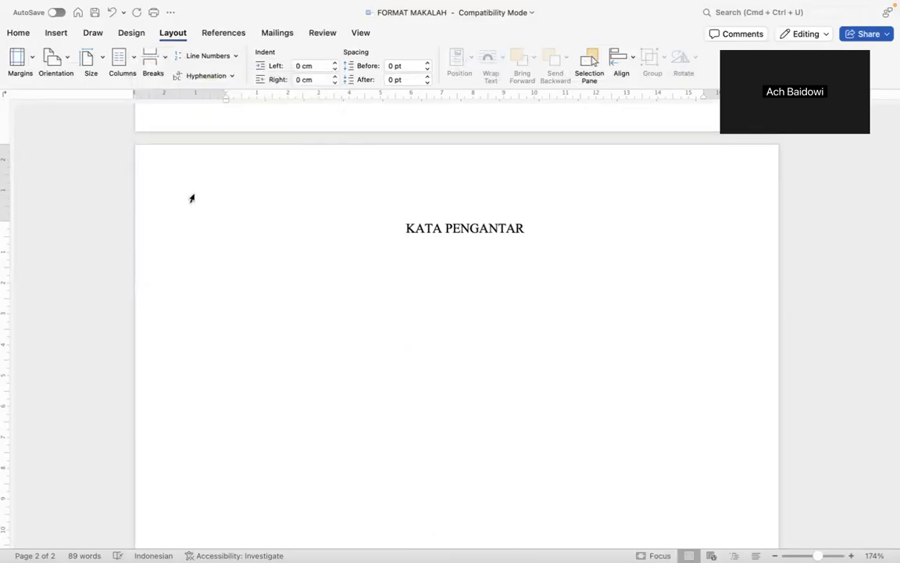
scroll(425, 300, up, 5)
scroll(424, 301, down, 3)
scroll(424, 301, down, 8)
click(425, 300)
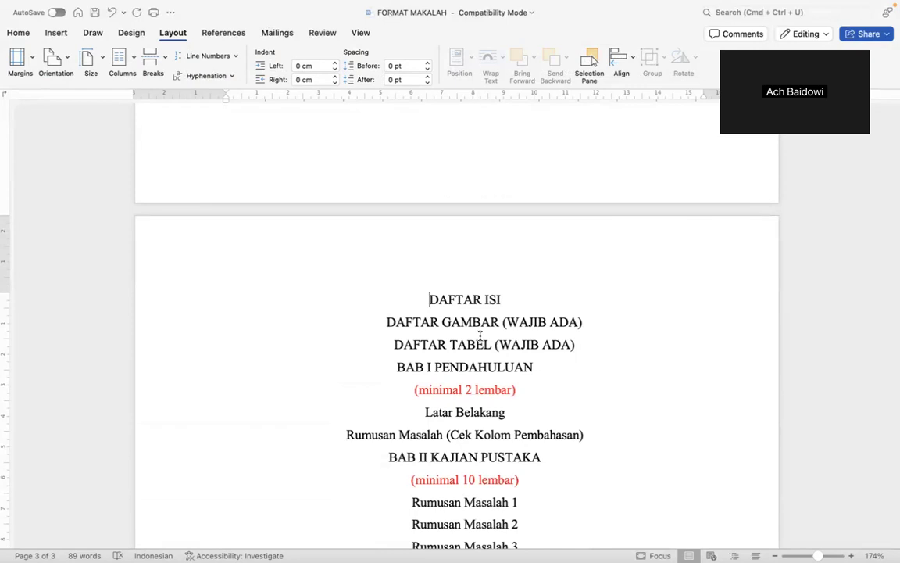
scroll(480, 335, up, 10)
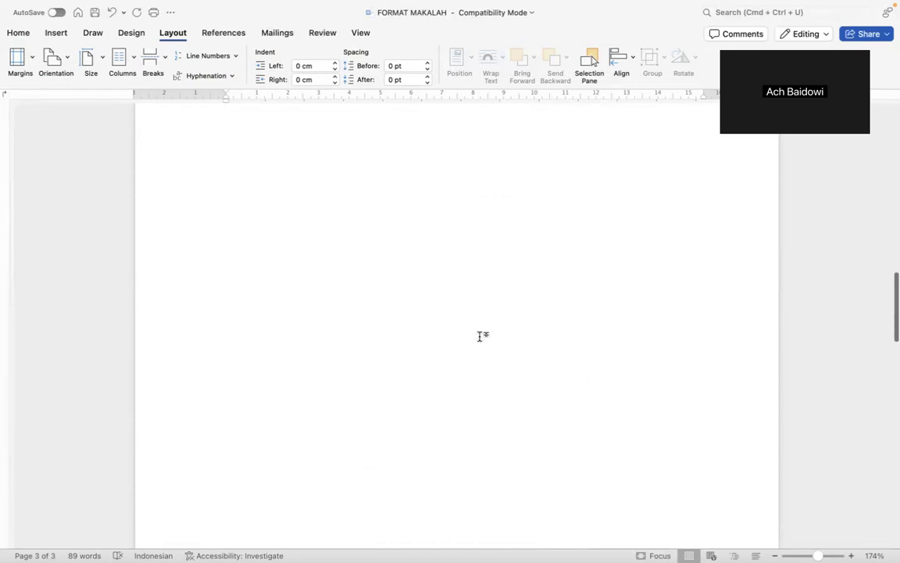
scroll(480, 335, down, 3)
scroll(480, 335, down, 8)
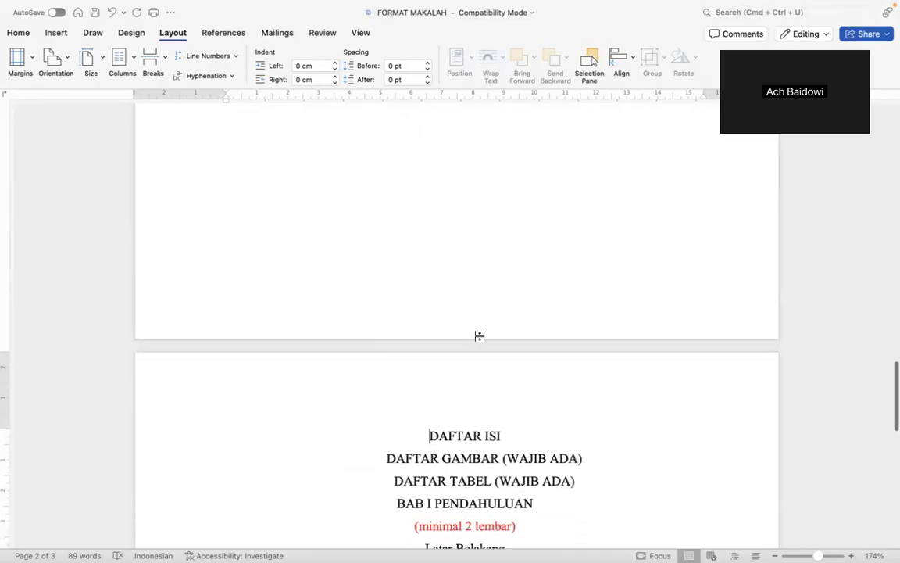
Add Next Page breaks before DAFTAR GAMBAR, DAFTAR TABEL and BAB I PENDAHULUAN.
click(160, 60)
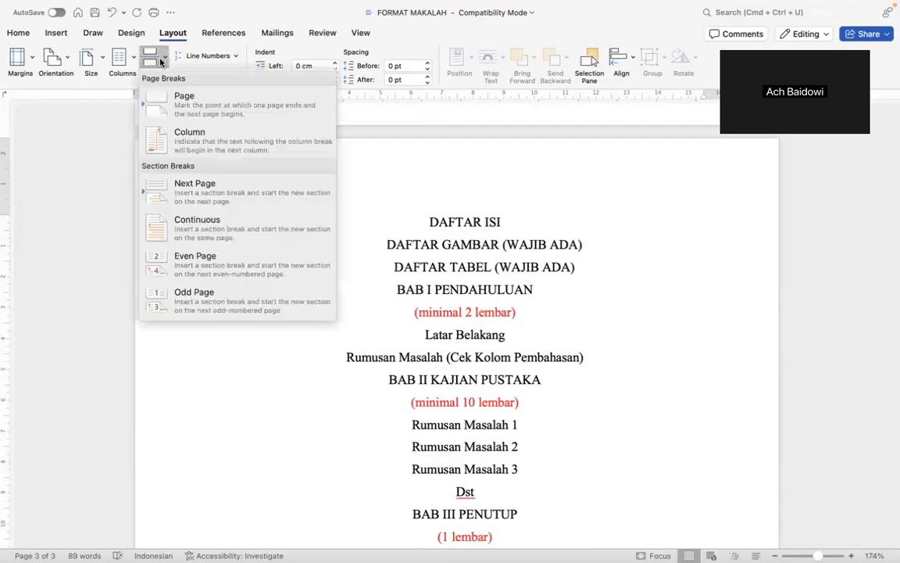
click(192, 196)
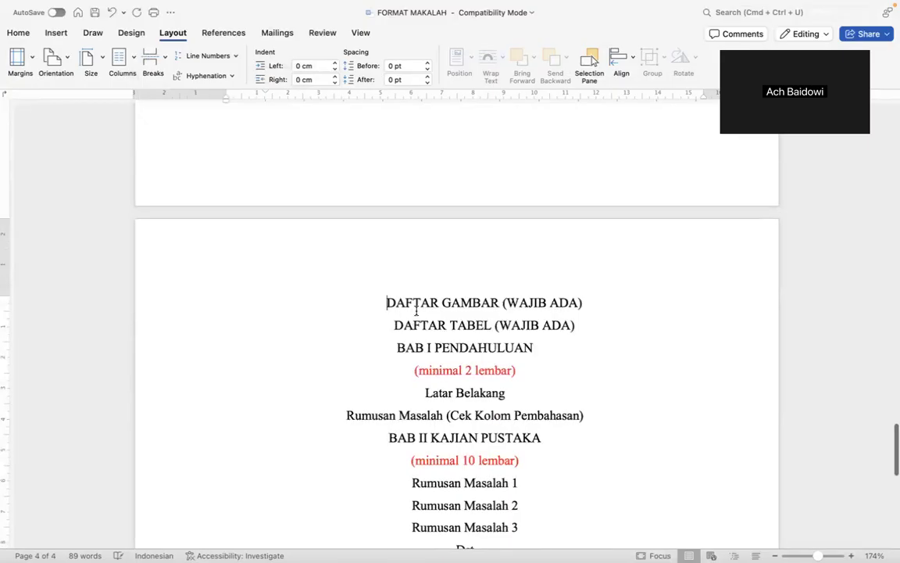
click(392, 327)
click(153, 58)
click(183, 169)
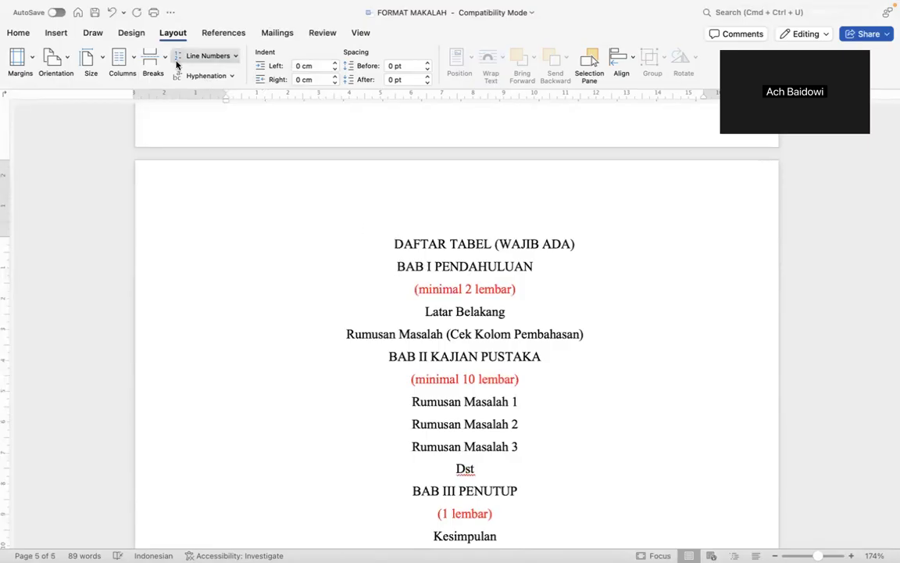
click(153, 58)
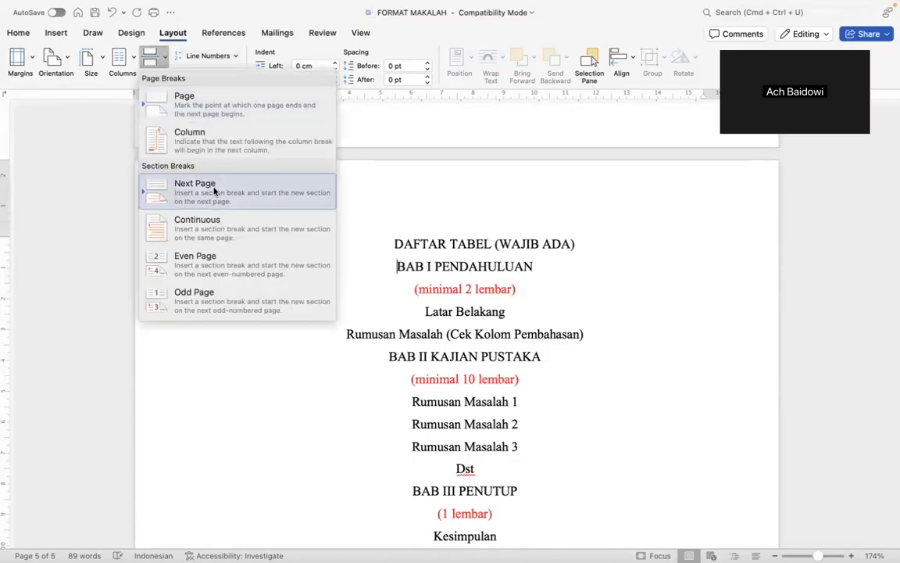
click(214, 191)
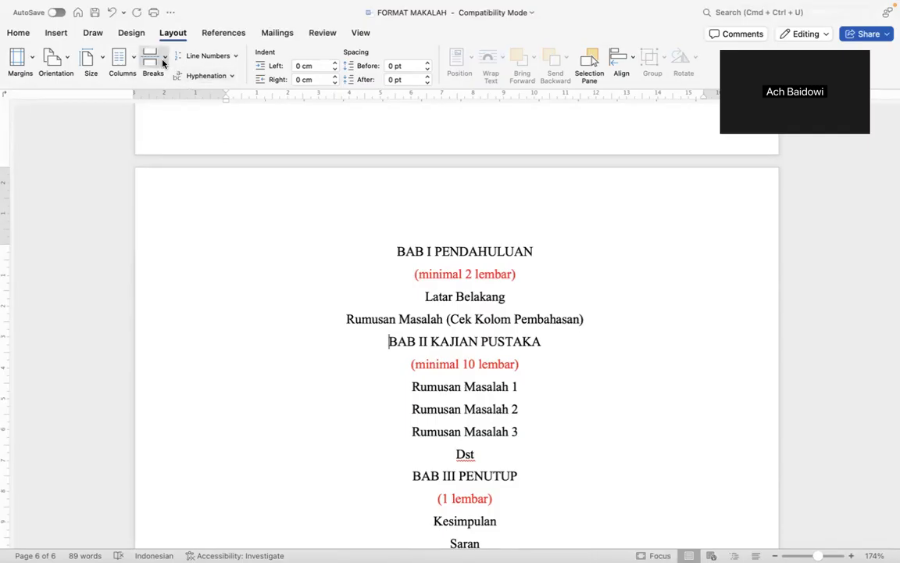
Add Next Page breaks before BAB II KAJIAN PUSTAKA, BAB III PENUTUP and DAFTAR PUSTAKA.
click(161, 64)
click(202, 186)
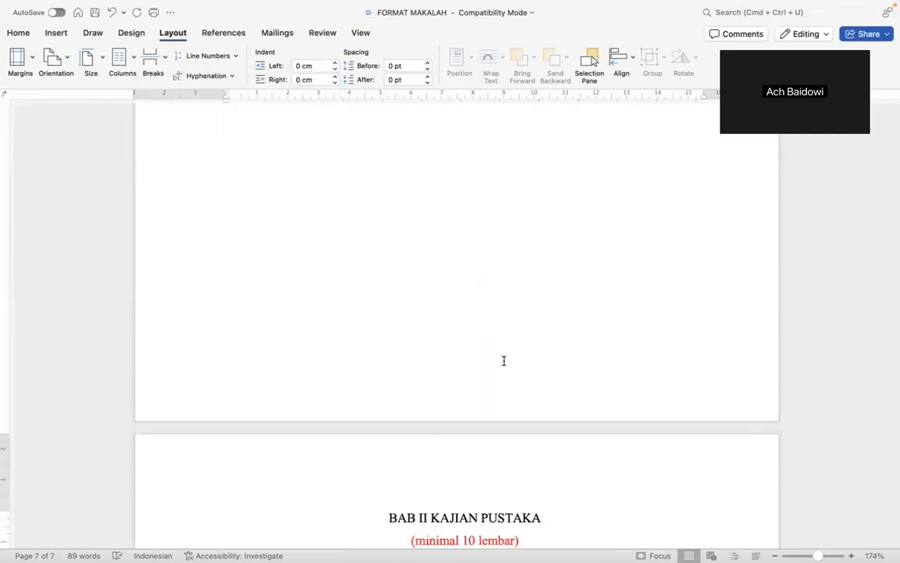
scroll(523, 407, down, 5)
click(406, 219)
click(154, 56)
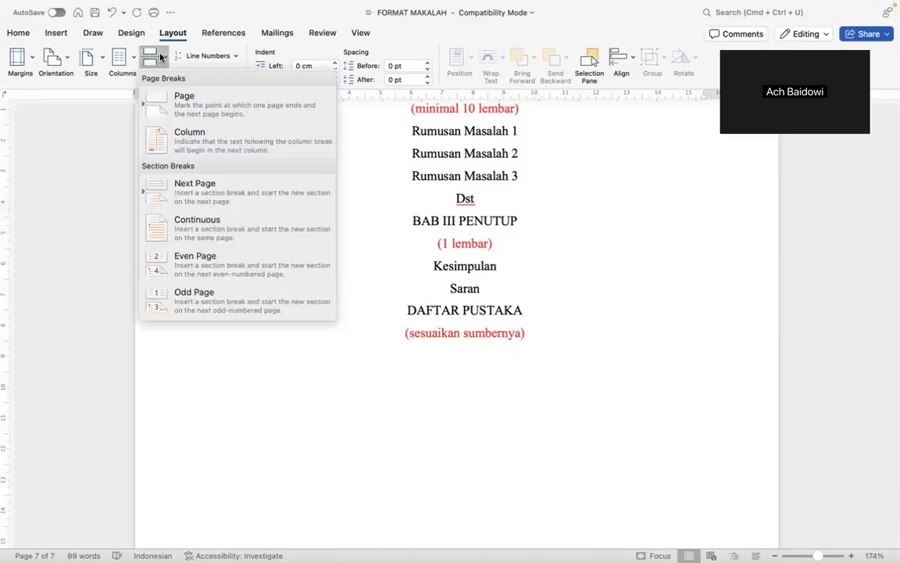
click(201, 184)
scroll(467, 308, down, 5)
click(407, 330)
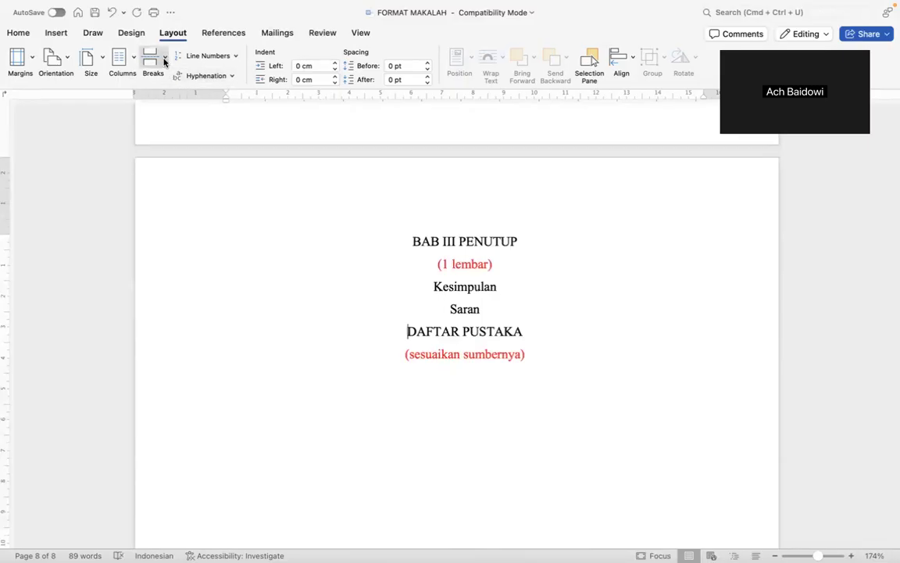
click(164, 61)
click(207, 190)
scroll(524, 309, down, 4)
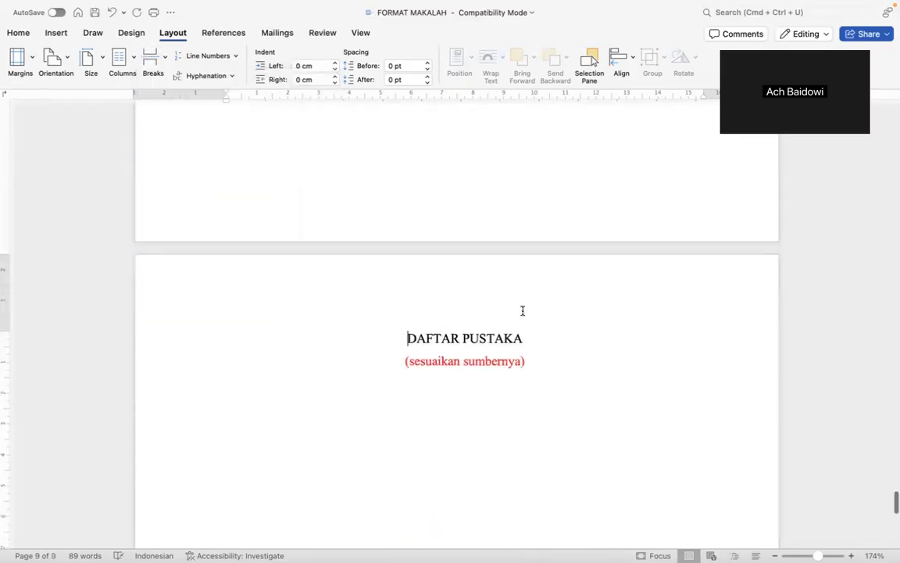
scroll(522, 311, down, 5)
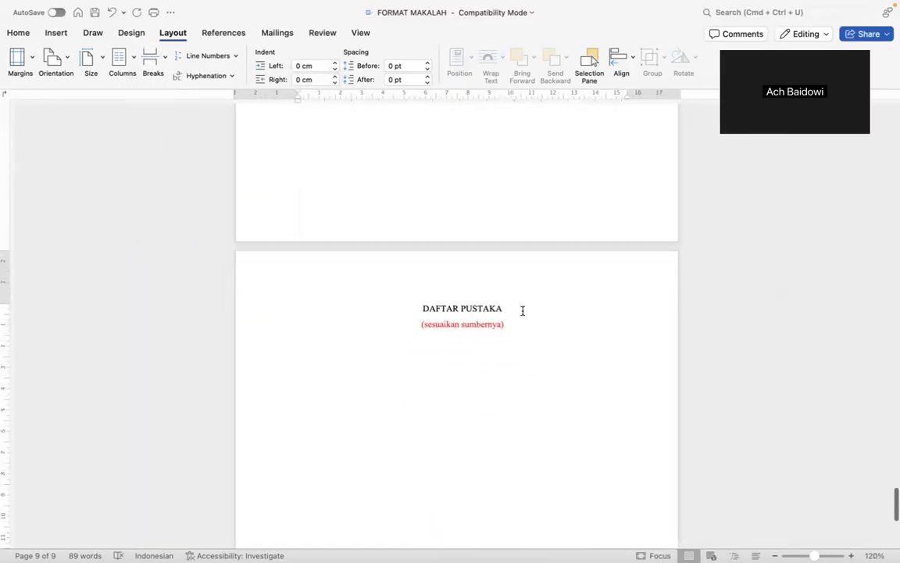
scroll(523, 311, down, 3)
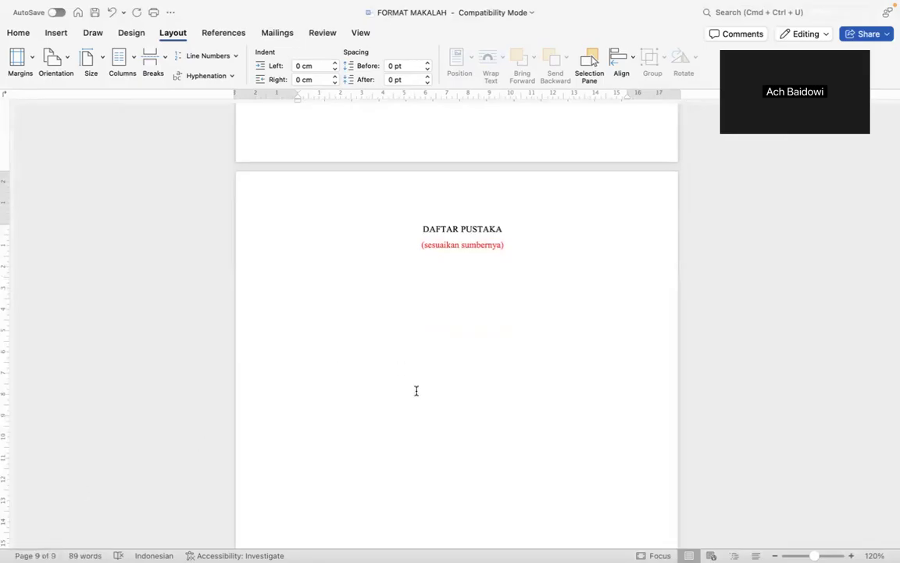
scroll(416, 390, up, 15)
scroll(416, 390, up, 5)
scroll(416, 390, up, 3)
scroll(416, 390, down, 10)
scroll(416, 390, up, 10)
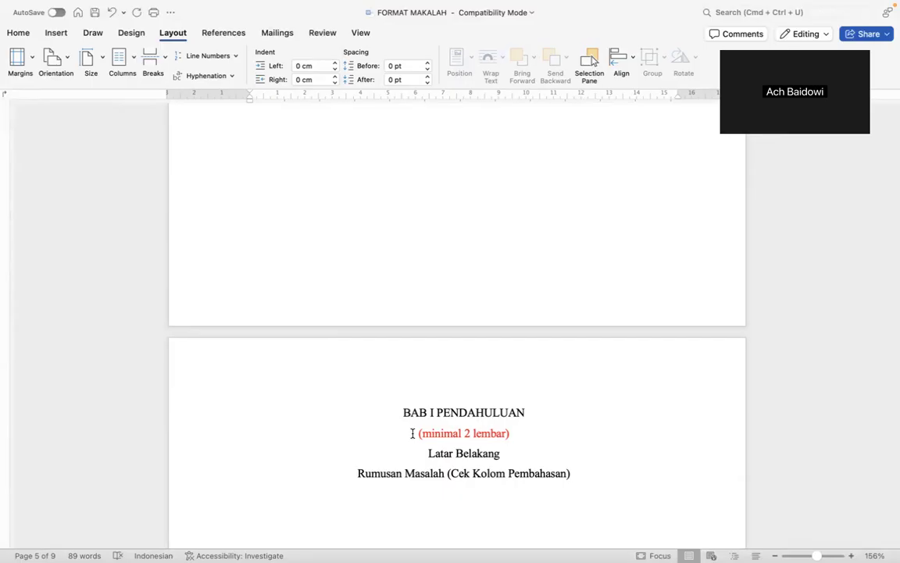
scroll(413, 433, up, 5)
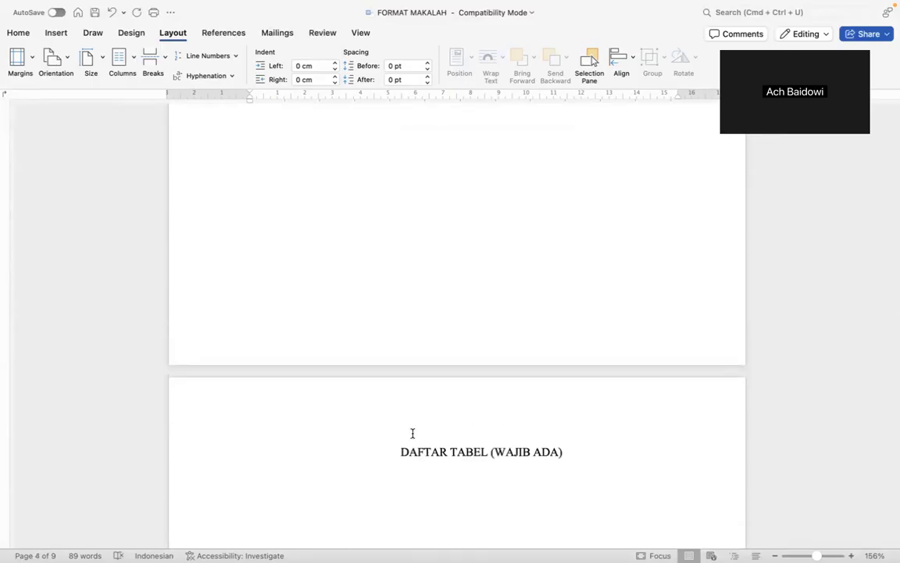
scroll(412, 433, up, 10)
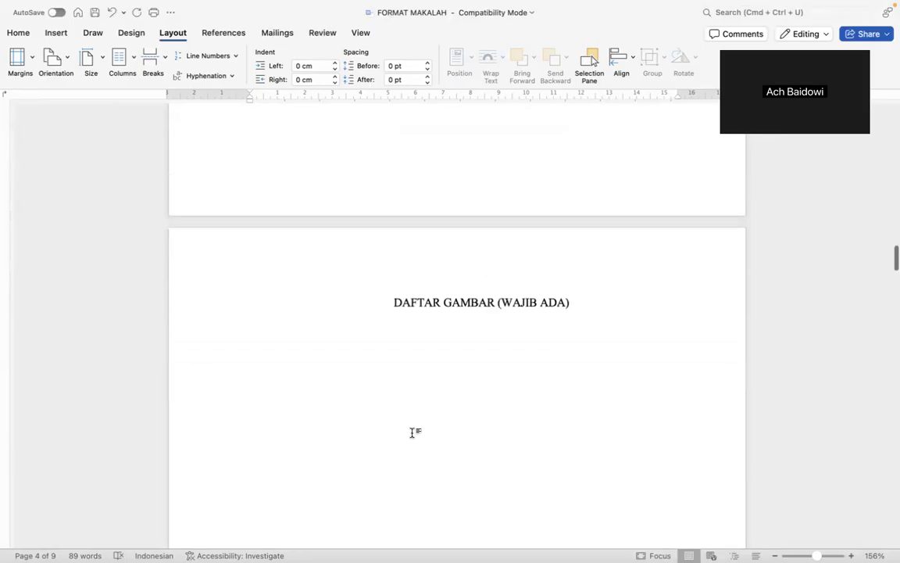
scroll(413, 432, up, 8)
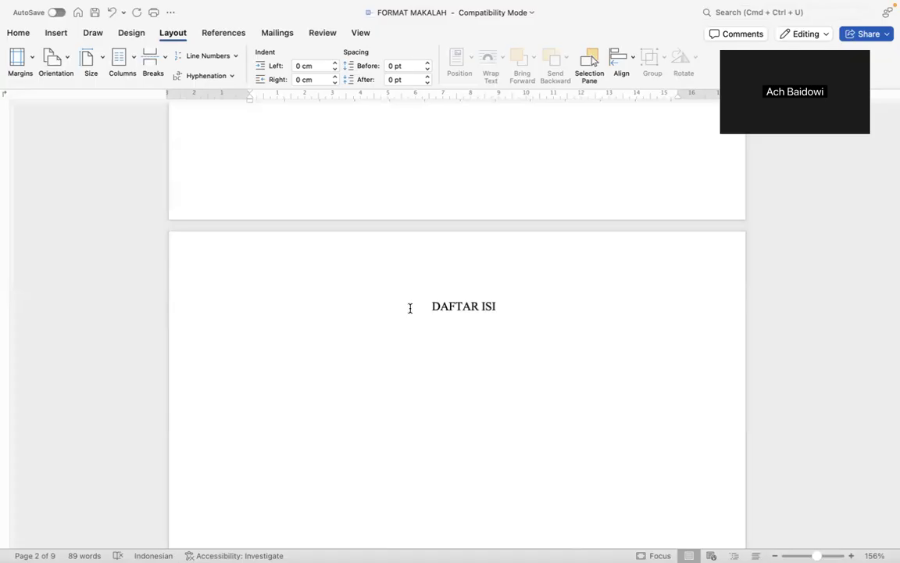
scroll(409, 307, up, 10)
scroll(409, 308, up, 5)
scroll(410, 308, down, 6)
scroll(410, 308, down, 10)
scroll(409, 308, down, 10)
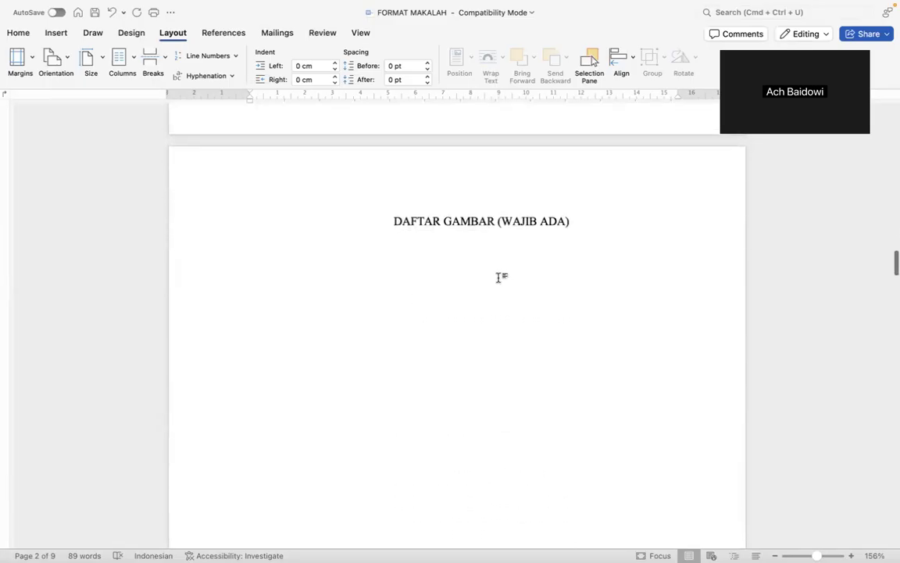
scroll(499, 277, down, 3)
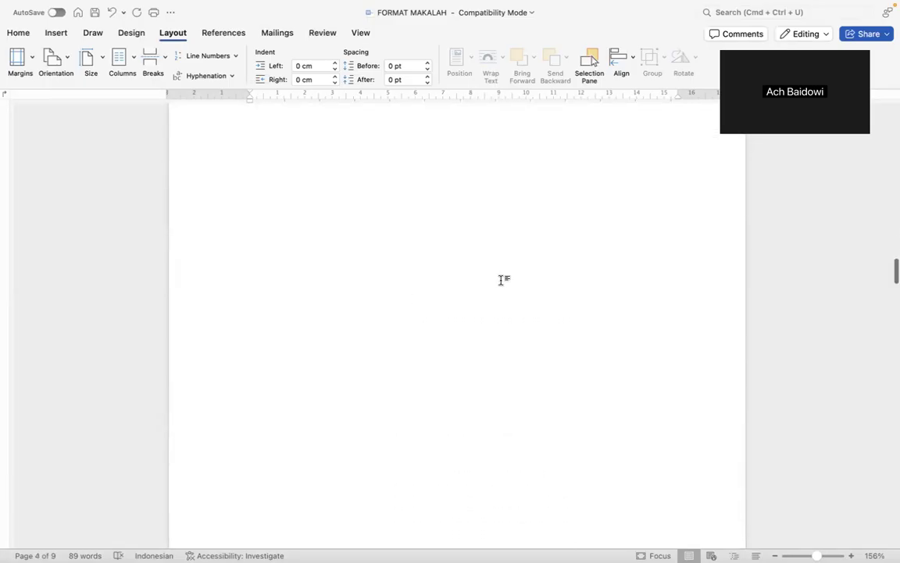
scroll(501, 279, down, 2)
scroll(502, 279, down, 5)
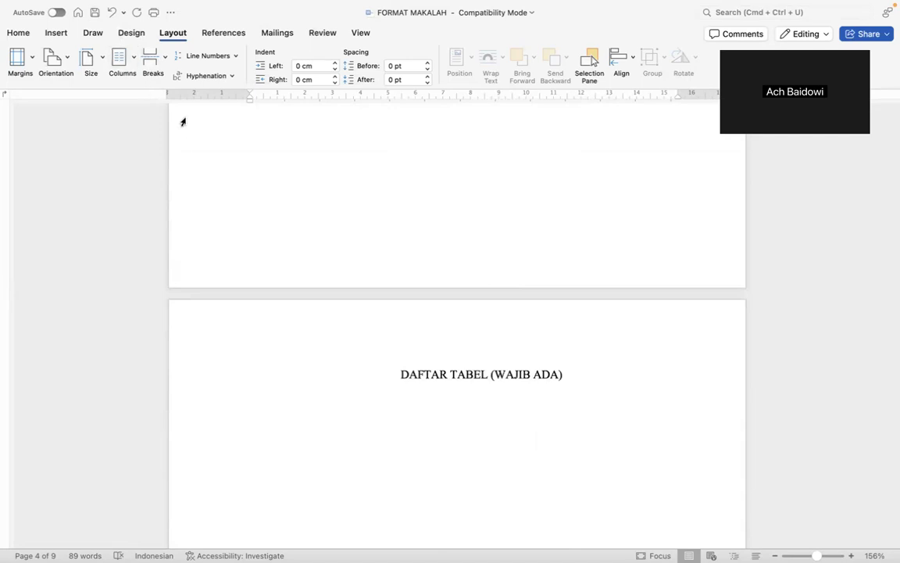
scroll(520, 398, down, 5)
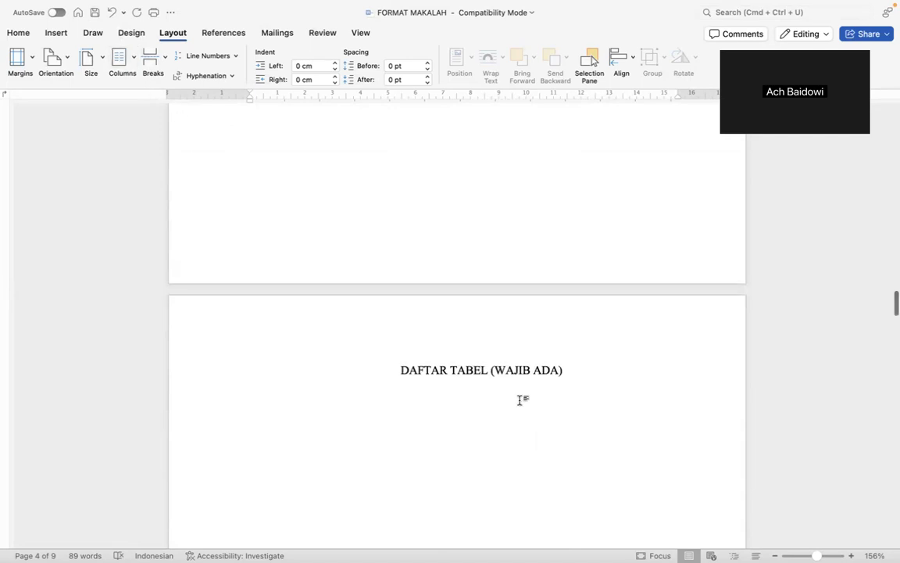
scroll(520, 399, down, 15)
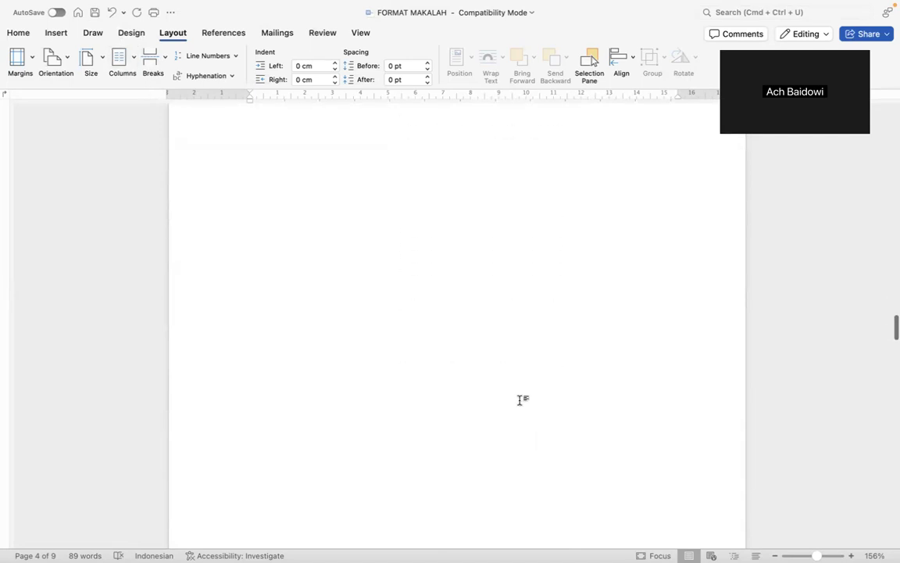
scroll(519, 400, down, 3)
scroll(519, 399, up, 20)
scroll(519, 400, up, 12)
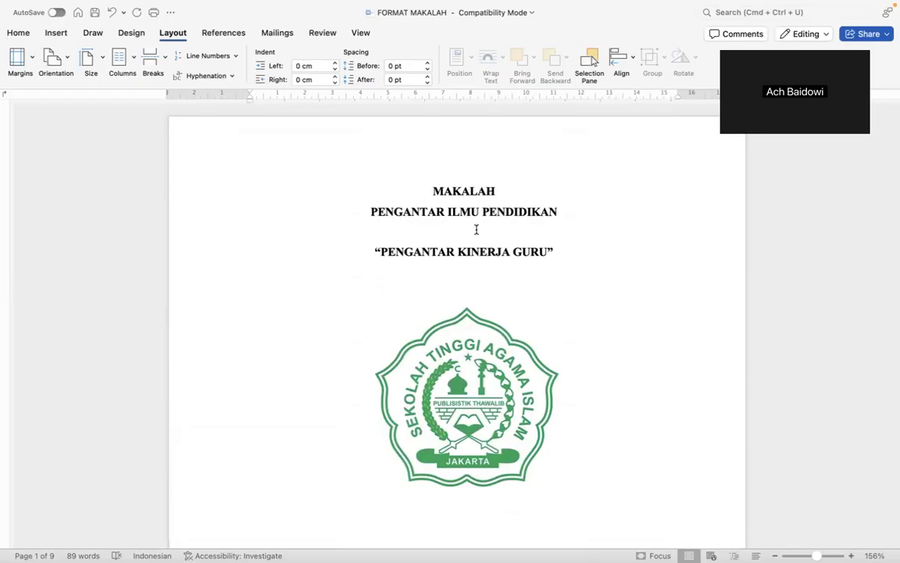
scroll(476, 229, down, 3)
scroll(474, 234, down, 1)
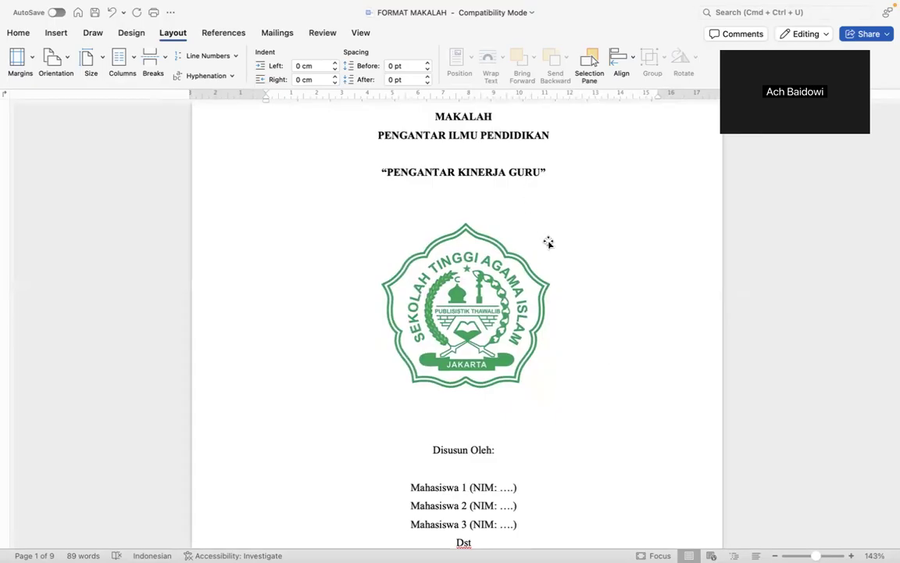
Select the cover's MAKALAH and title lines, then switch to the group task assignment document.
scroll(549, 242, down, 2)
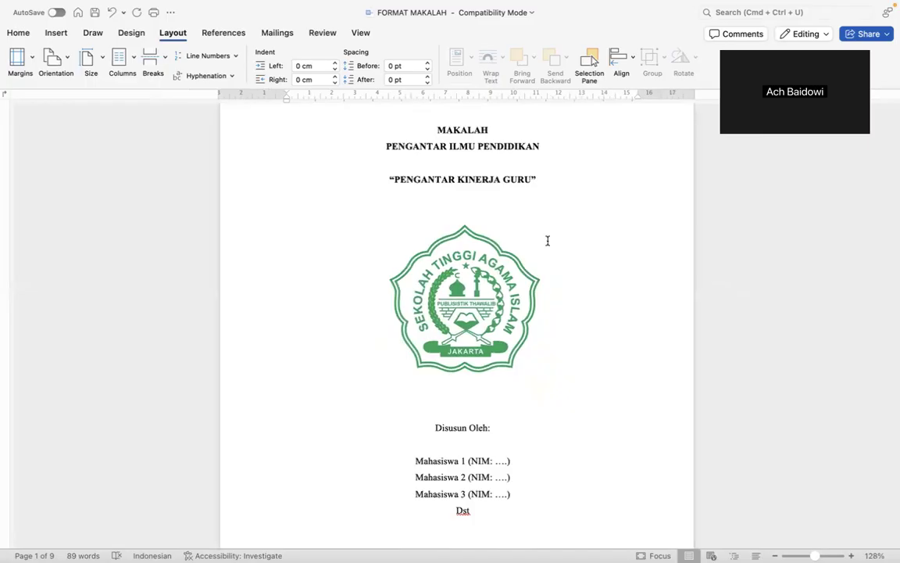
double_click(442, 129)
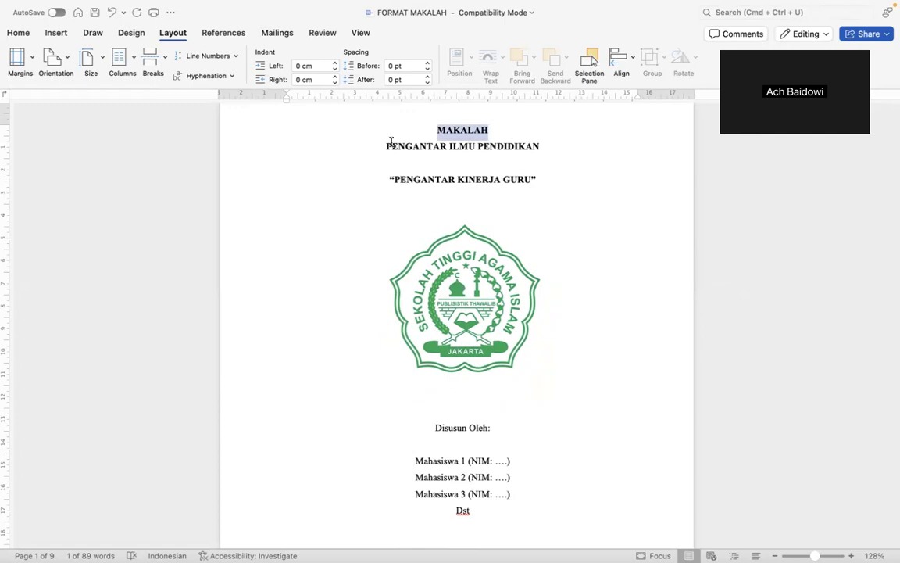
double_click(404, 146)
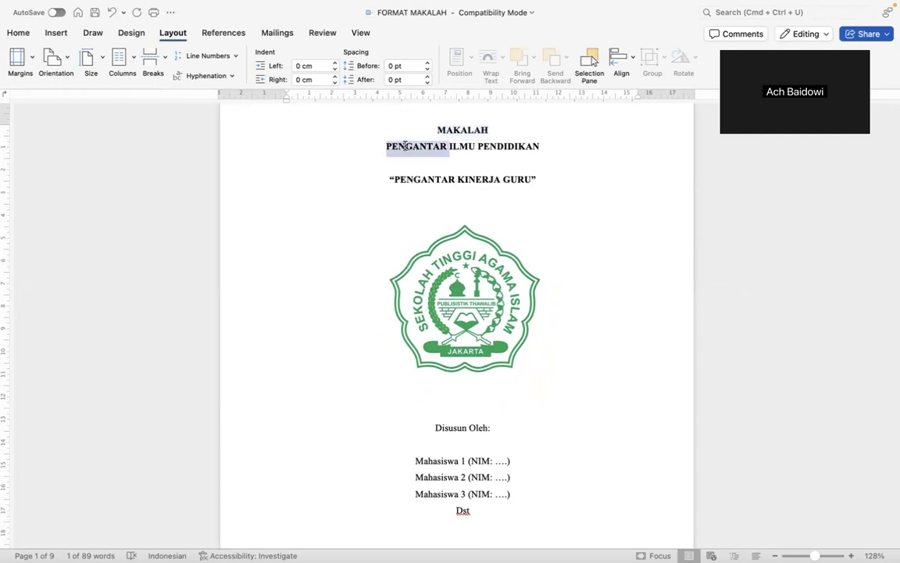
triple_click(521, 148)
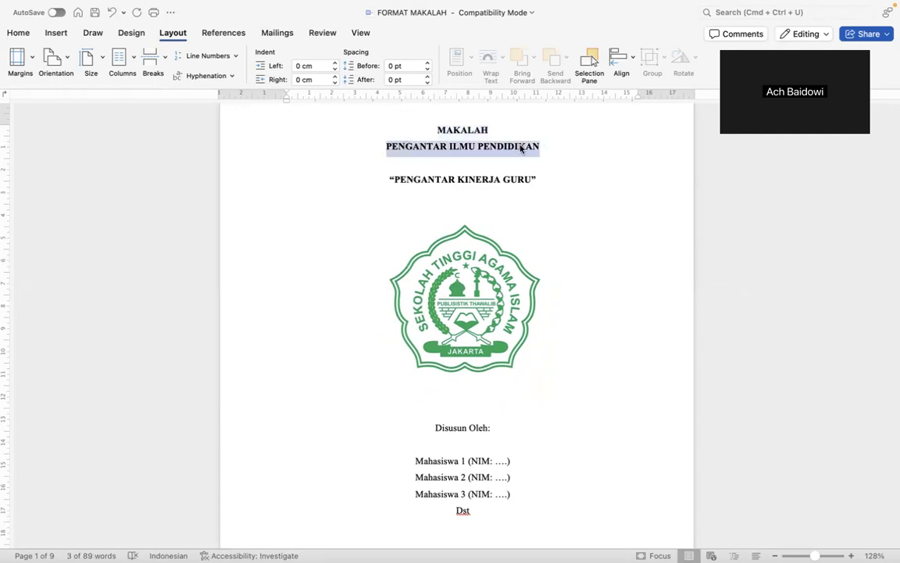
double_click(415, 178)
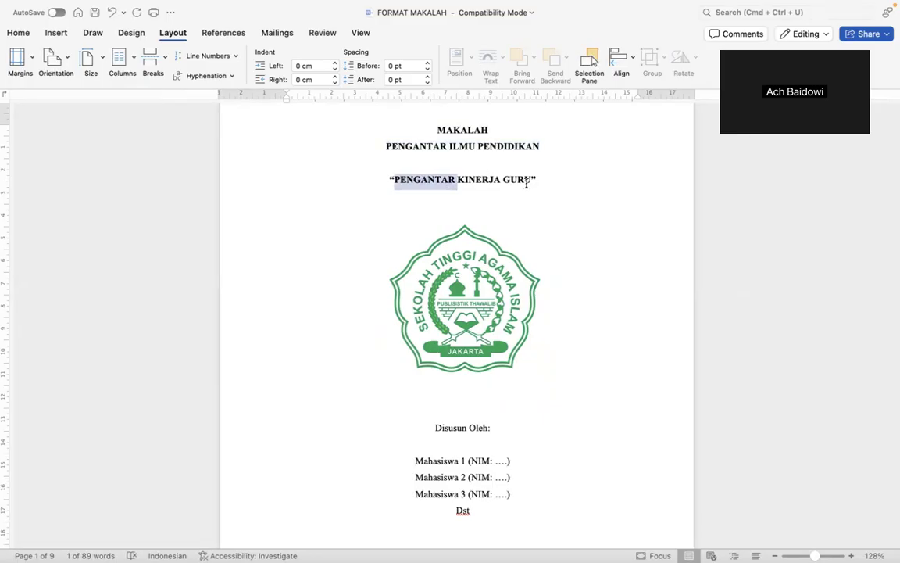
drag(526, 183, 570, 226)
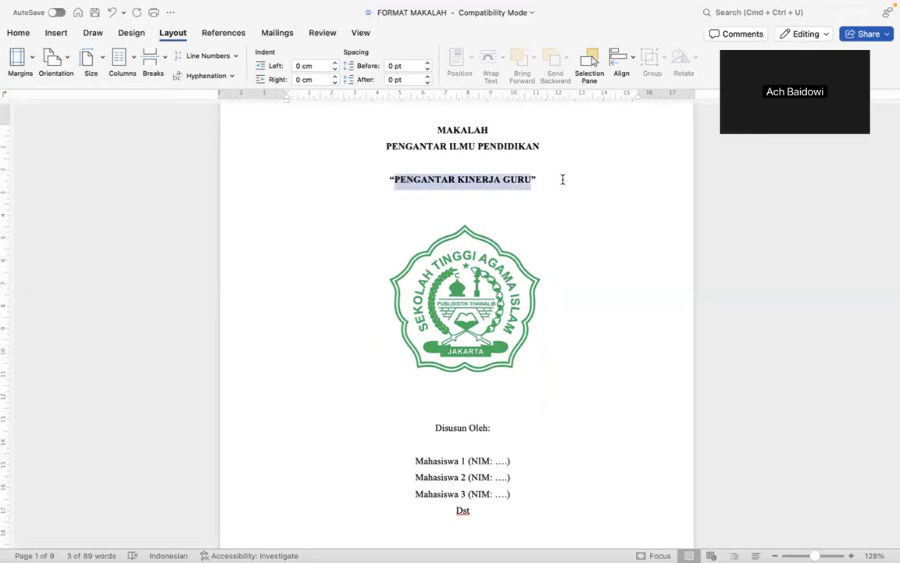
click(562, 179)
key(ctrl+Right)
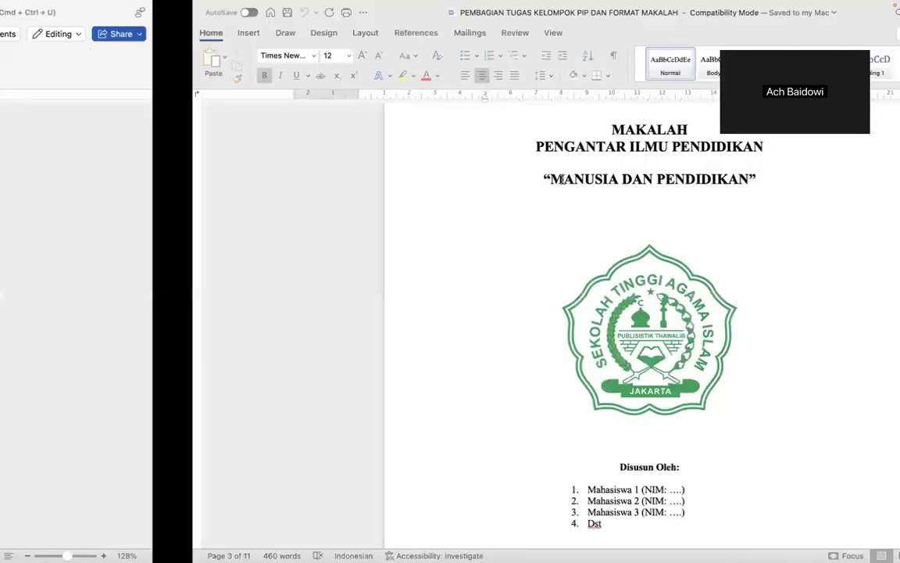
Copy 'Konsep Dasar Ilmu Pendidikan' from group 1's Judul Makalah cell and switch back.
scroll(562, 179, up, 20)
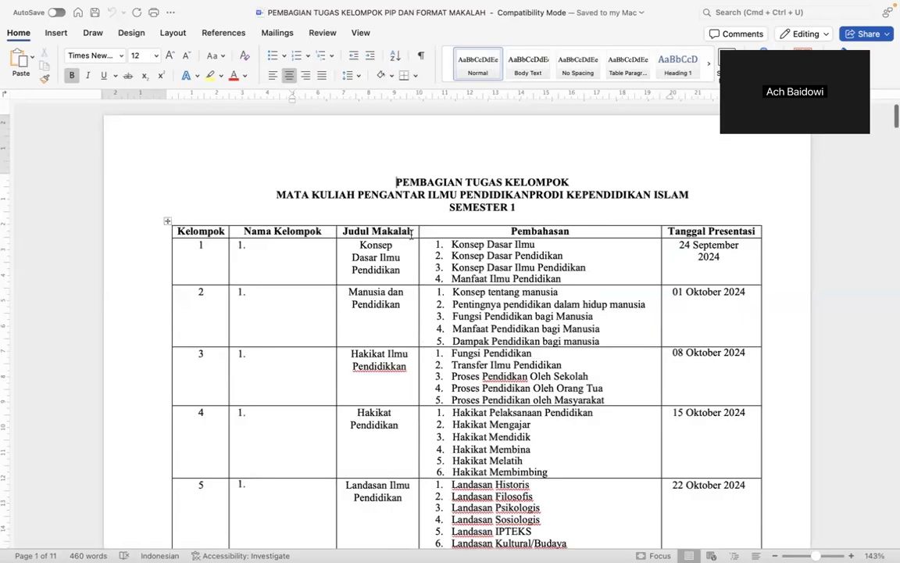
double_click(374, 245)
shift+click(399, 270)
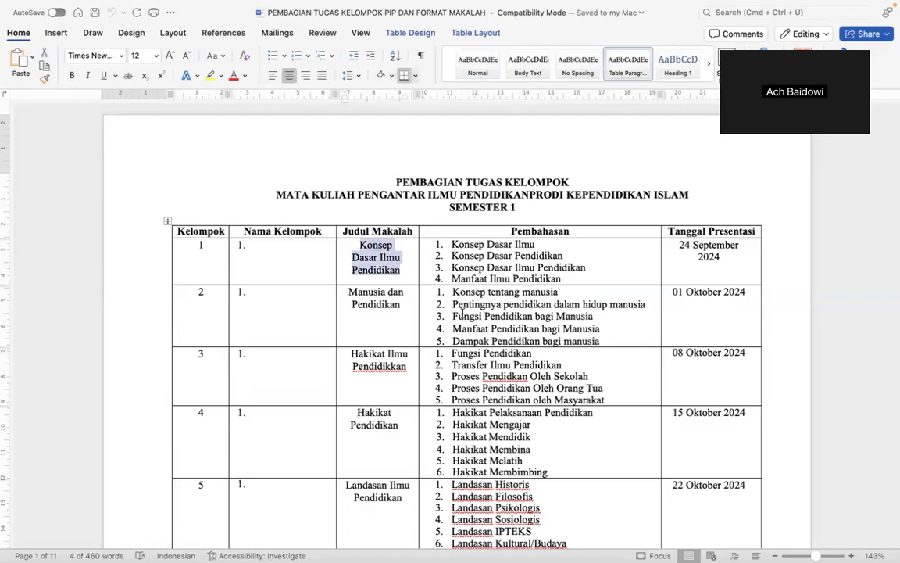
key(ctrl+Left)
key(ctrl+Left)
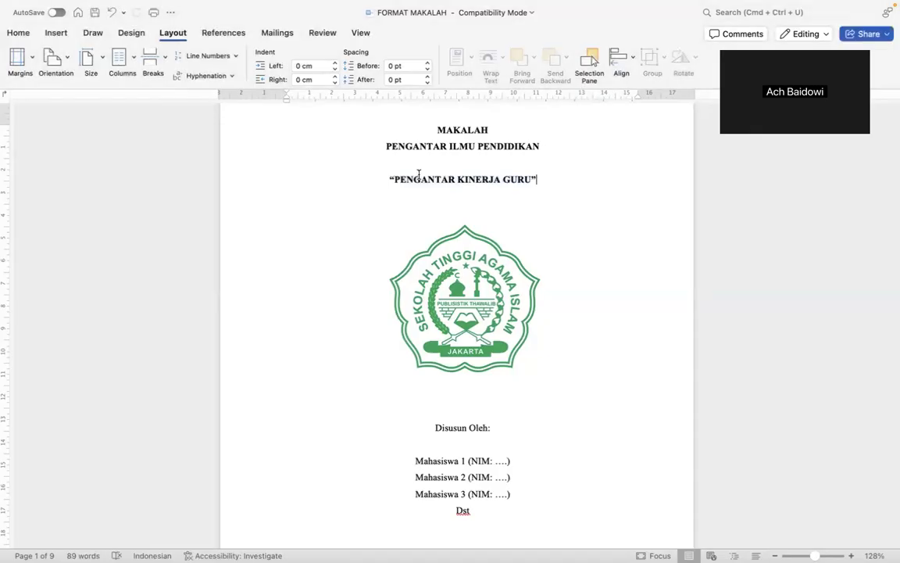
Paste 'Konsep Dasar Ilmu Pendidikan' over the quoted title PENGANTAR KINERJA GURU.
double_click(425, 179)
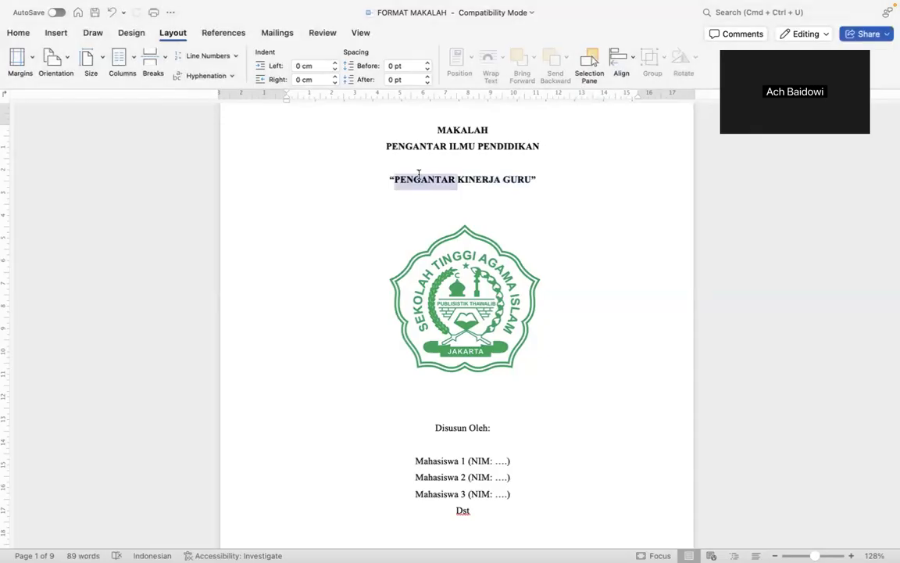
shift+click(512, 181)
text(Konsep Dasar Ilmu Pendidikan)
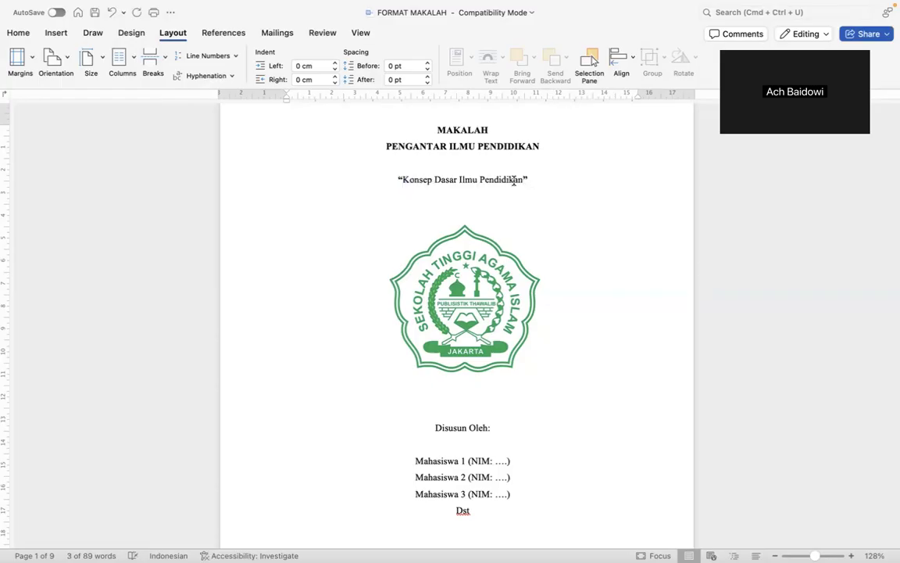
click(398, 179)
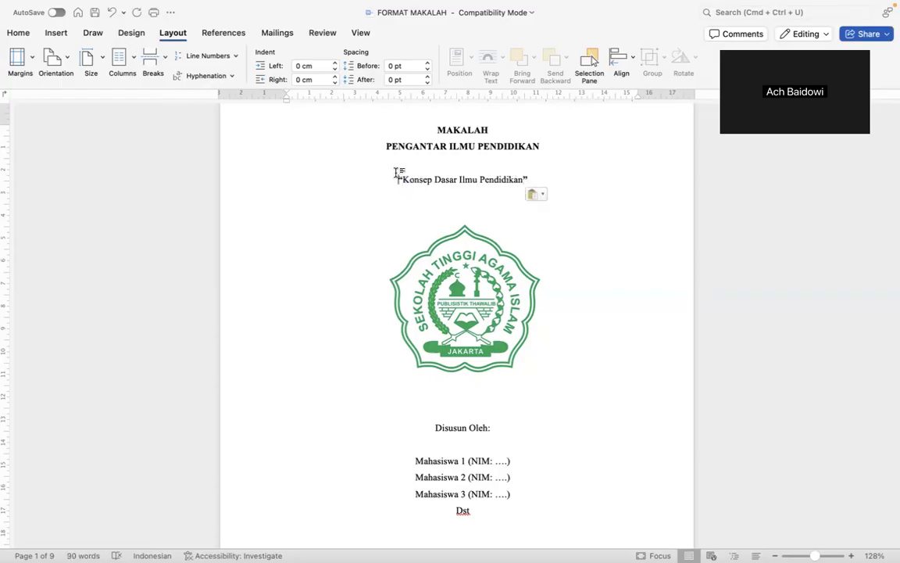
scroll(507, 192, down, 5)
scroll(469, 188, up, 6)
Make the pasted title line UPPERCASE with Change Case and set it bold.
drag(425, 175, 570, 239)
click(399, 224)
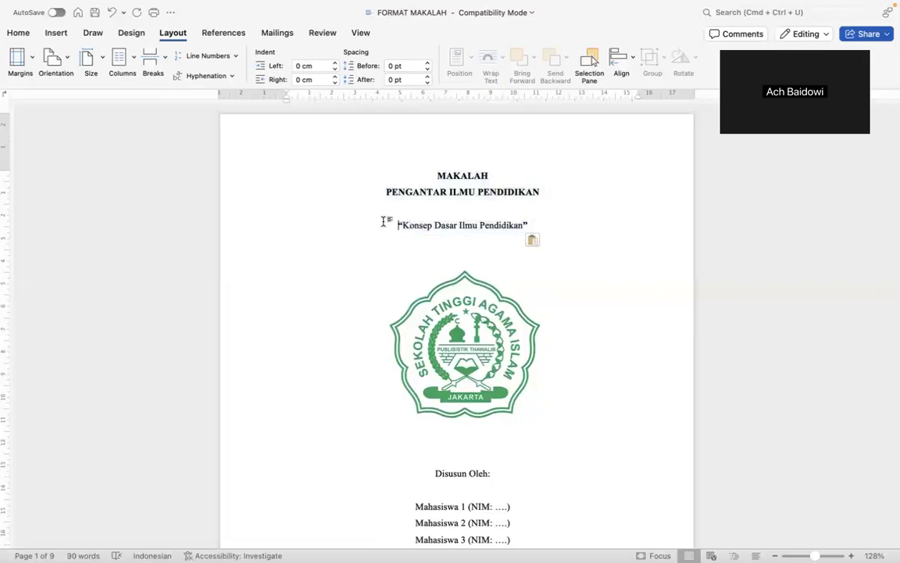
triple_click(383, 222)
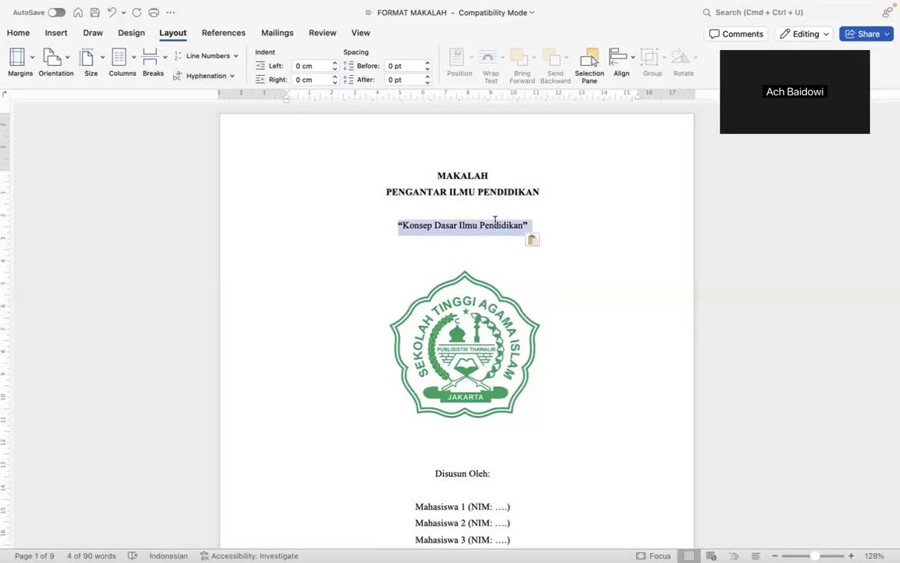
triple_click(390, 220)
click(15, 33)
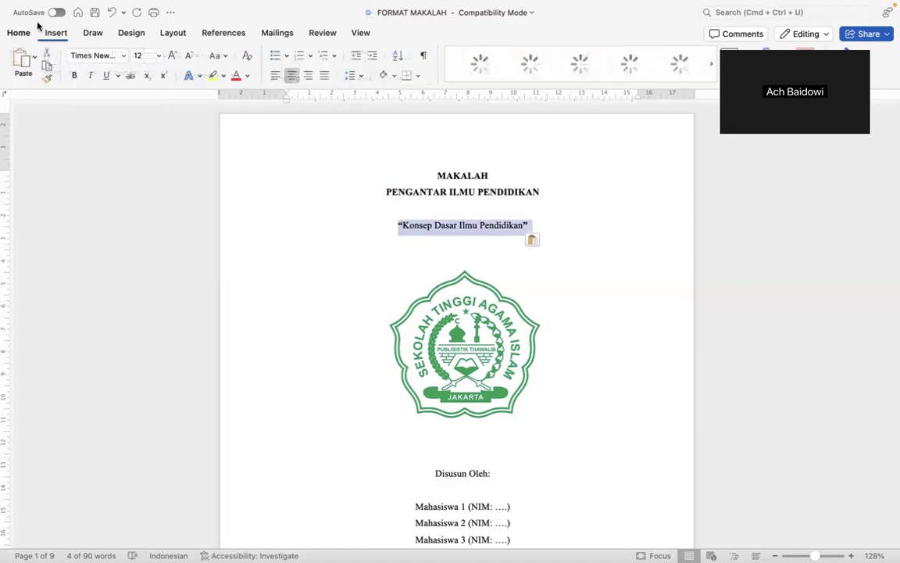
click(223, 58)
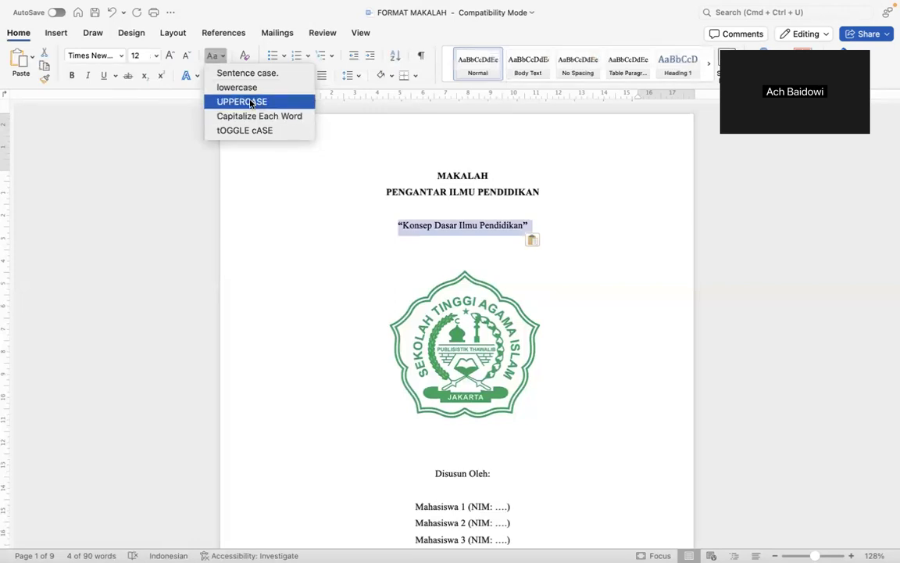
click(251, 102)
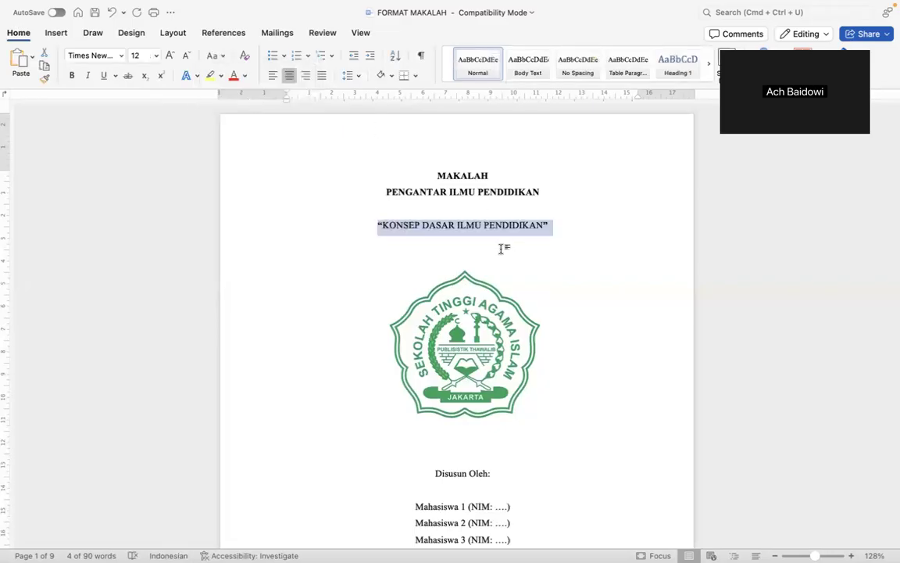
click(72, 80)
click(73, 79)
click(551, 268)
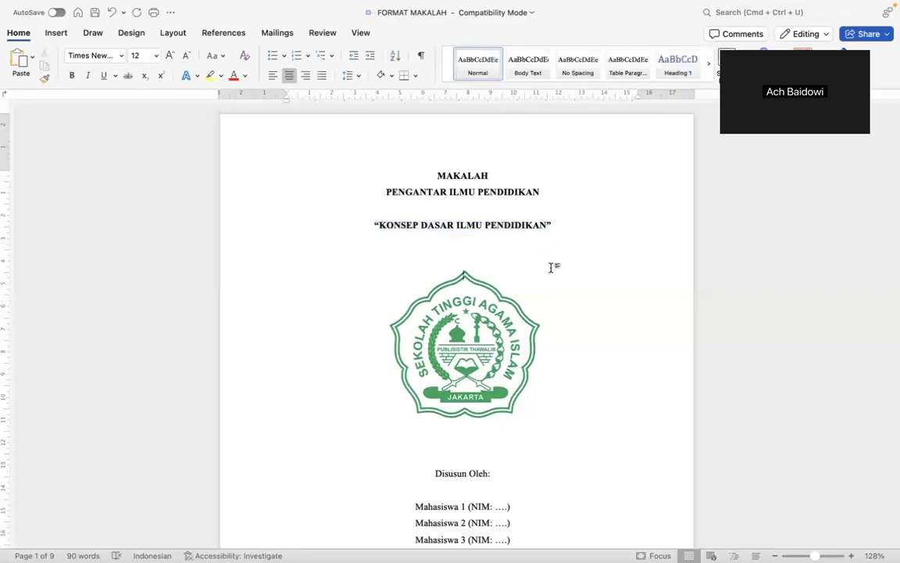
Replace the first Disusun Oleh placeholder with the student's full name.
scroll(551, 267, down, 5)
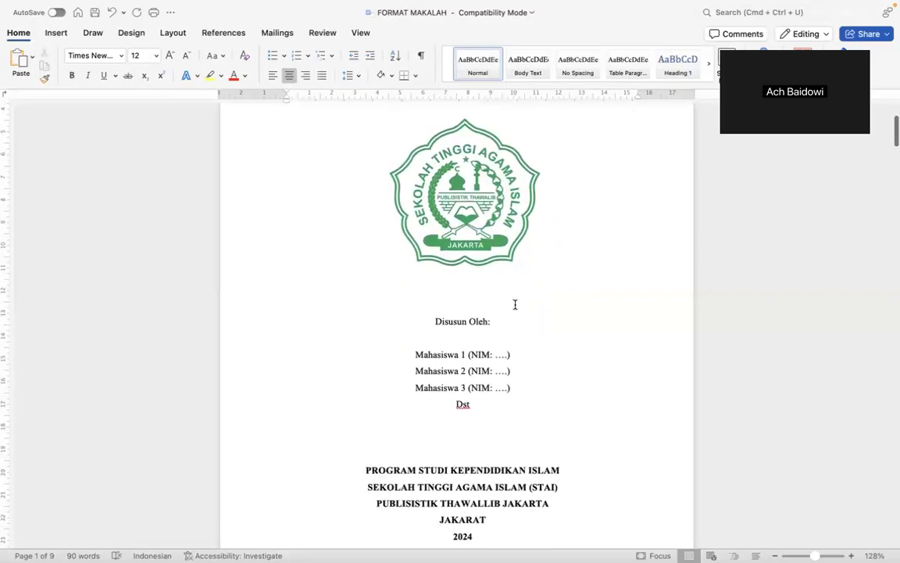
scroll(492, 361, down, 2)
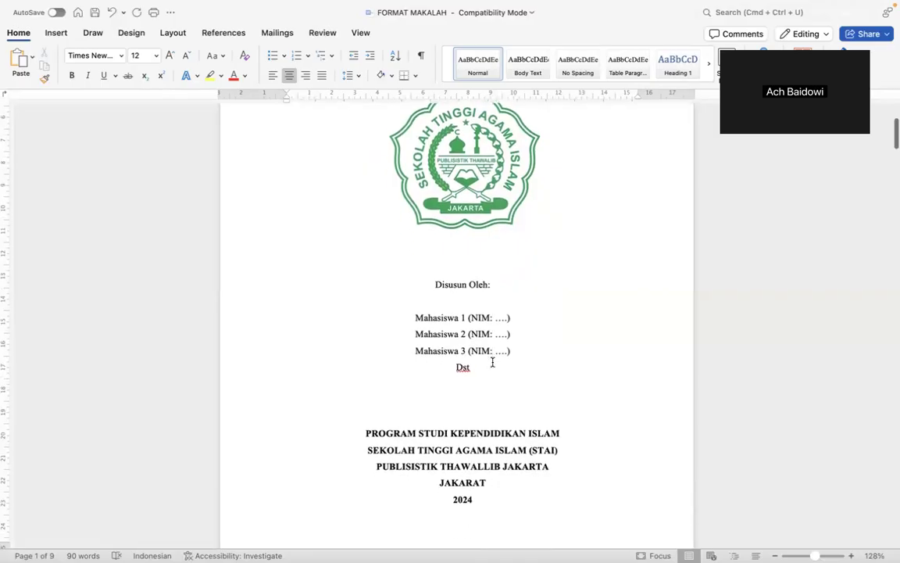
scroll(497, 400, up, 5)
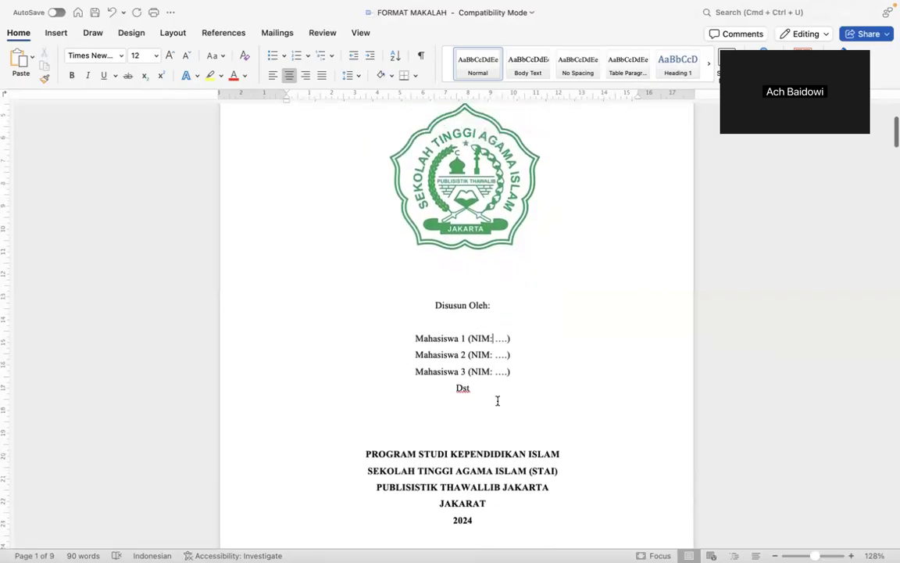
scroll(497, 400, down, 4)
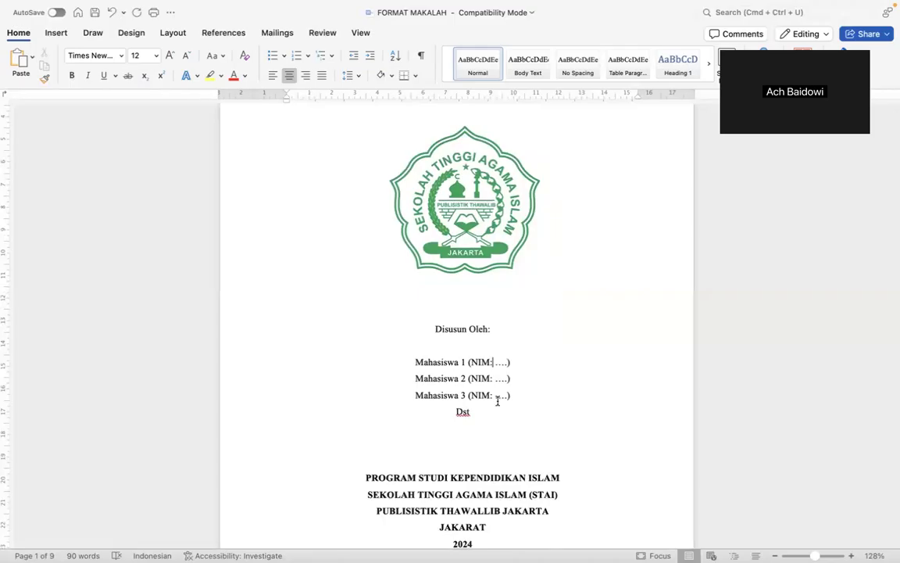
scroll(497, 400, down, 1)
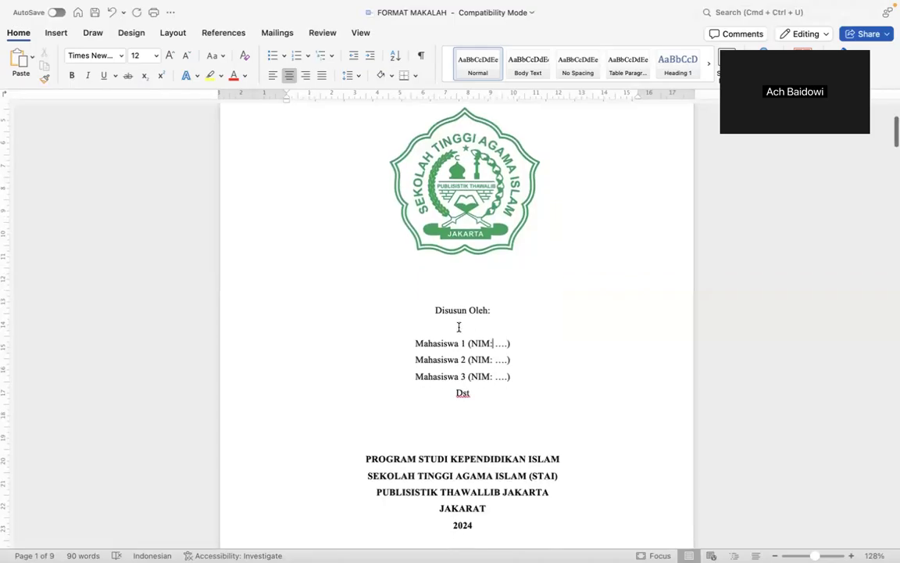
scroll(538, 348, down, 2)
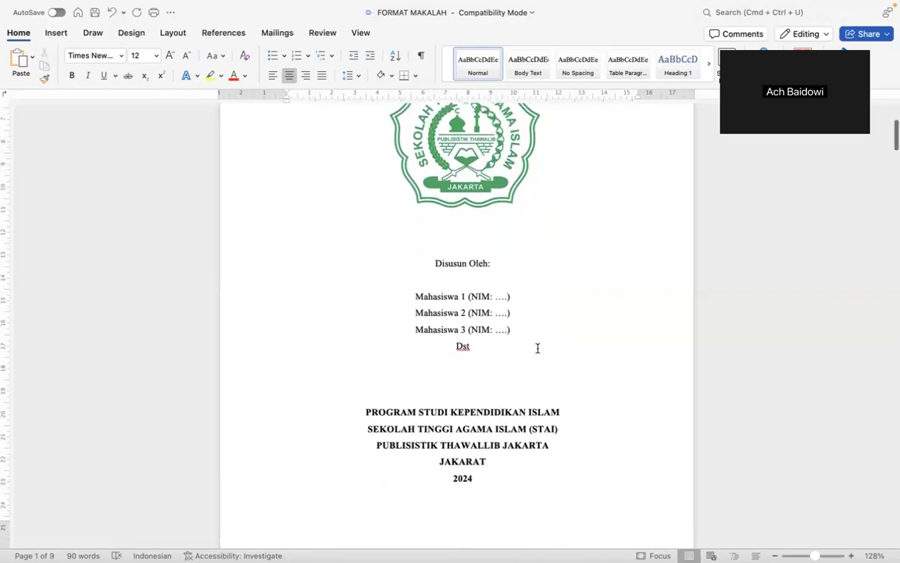
click(461, 297)
key(Delete)
text(ach.)
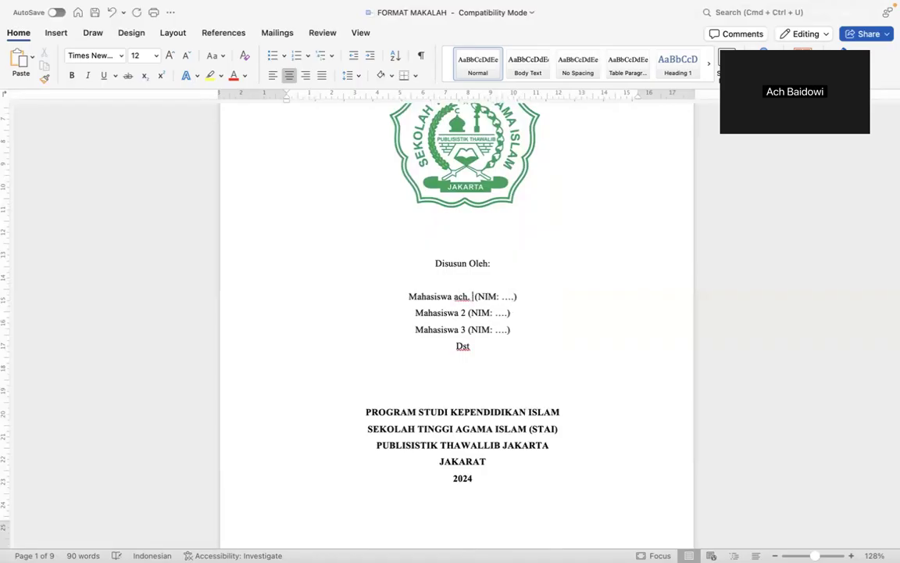
key(BackSpace)
key(BackSpace)
key(BackSpace)
key(BackSpace)
key(BackSpace)
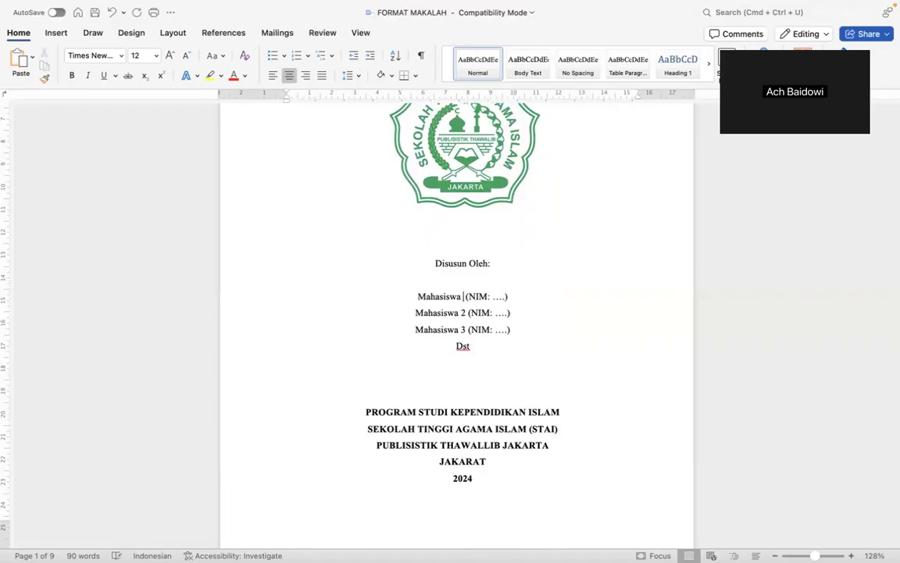
key(BackSpace)
key(BackSpace)
key(BackSpace)
key(BackSpace)
key(BackSpace)
key(BackSpace)
key(BackSpace)
key(BackSpace)
key(BackSpace)
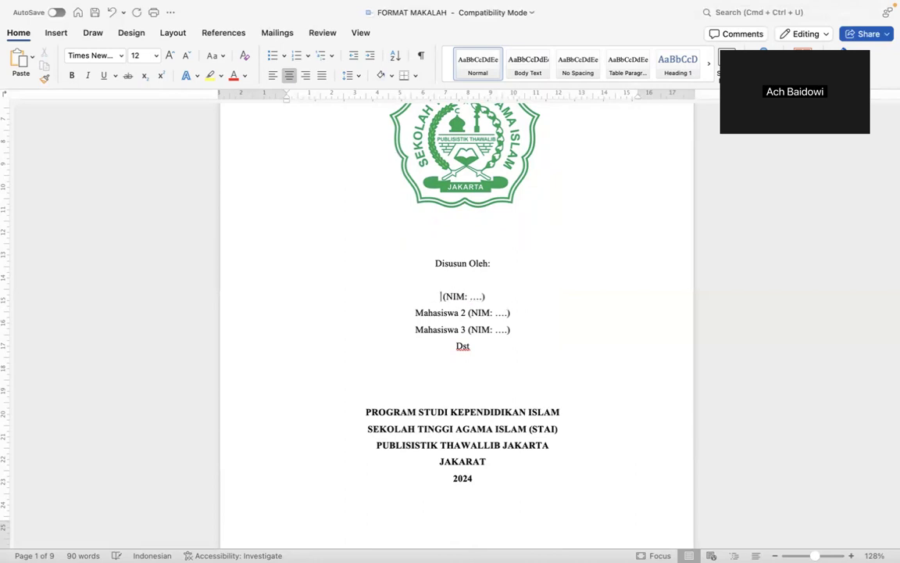
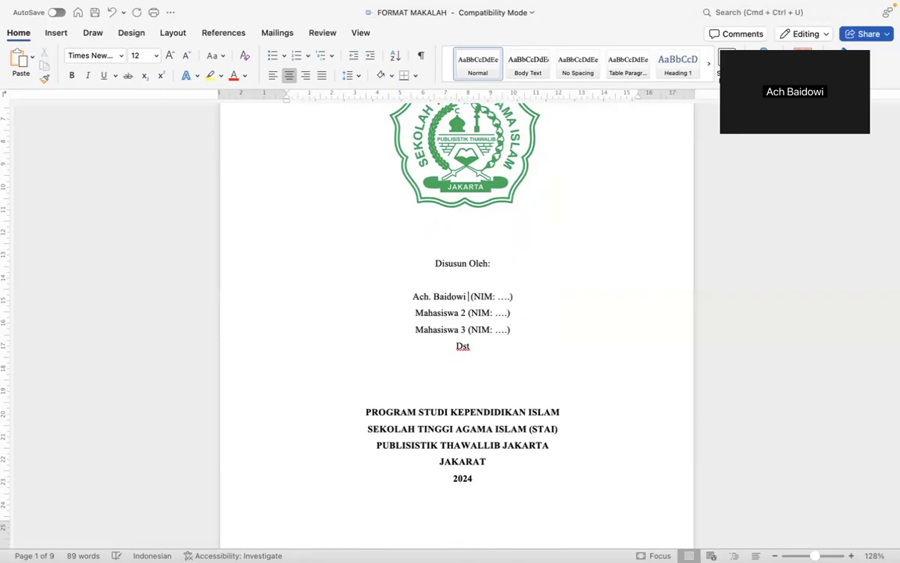
Select the 'NIM: ….' placeholder on that line and type the student's NIM number.
key(Right)
key(shift+Right)
key(shift+Right)
key(shift+Right)
key(shift+Right)
key(shift+Right)
key(Right)
double_click(501, 296)
double_click(478, 298)
key(shift+Right)
key(shift+Right)
key(shift+Right)
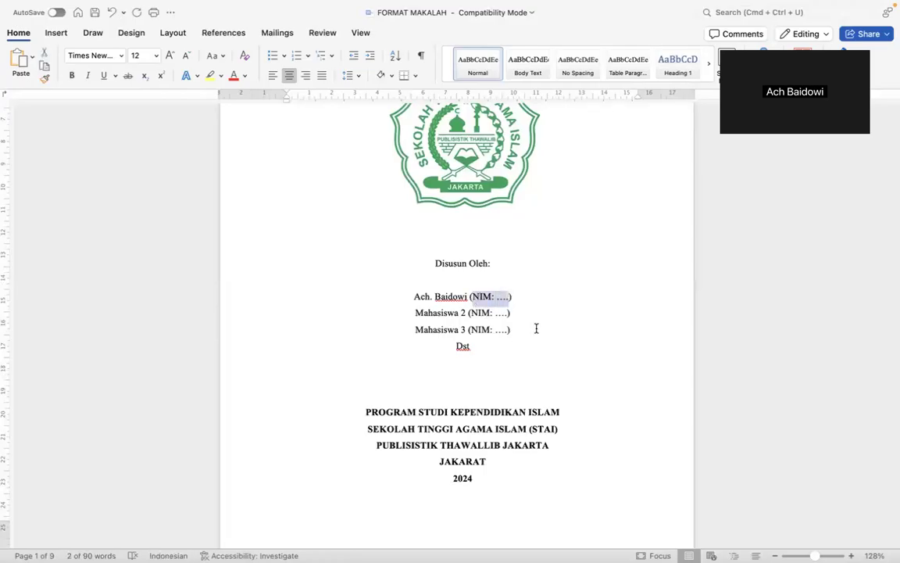
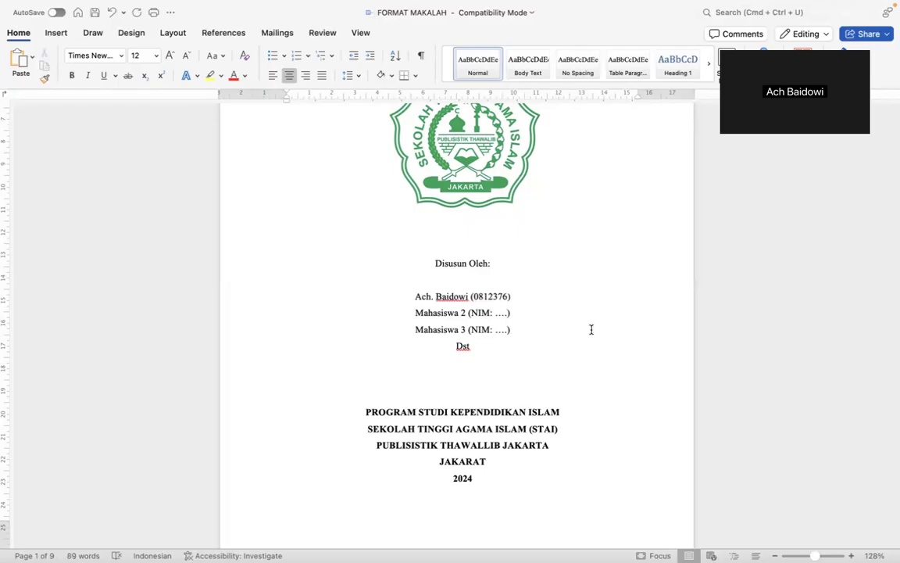
Scroll past the preface and list pages until BAB I PENDAHULUAN with Latar Belakang shows.
scroll(591, 329, down, 1)
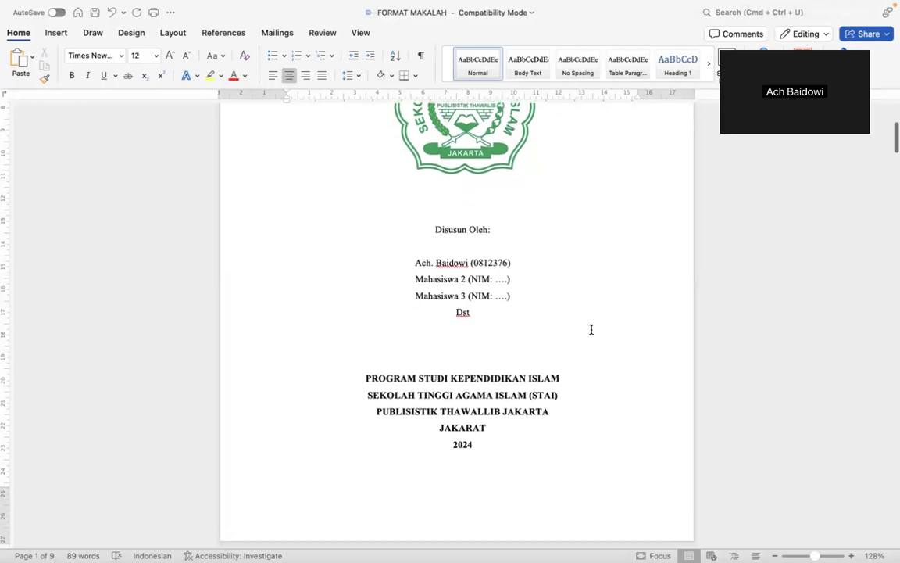
scroll(592, 329, down, 6)
scroll(591, 329, down, 10)
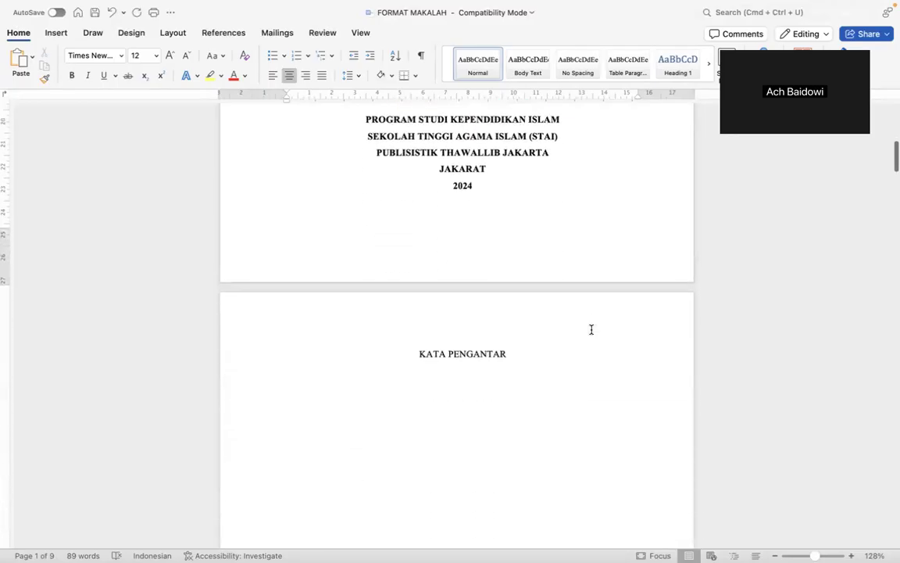
scroll(592, 329, down, 12)
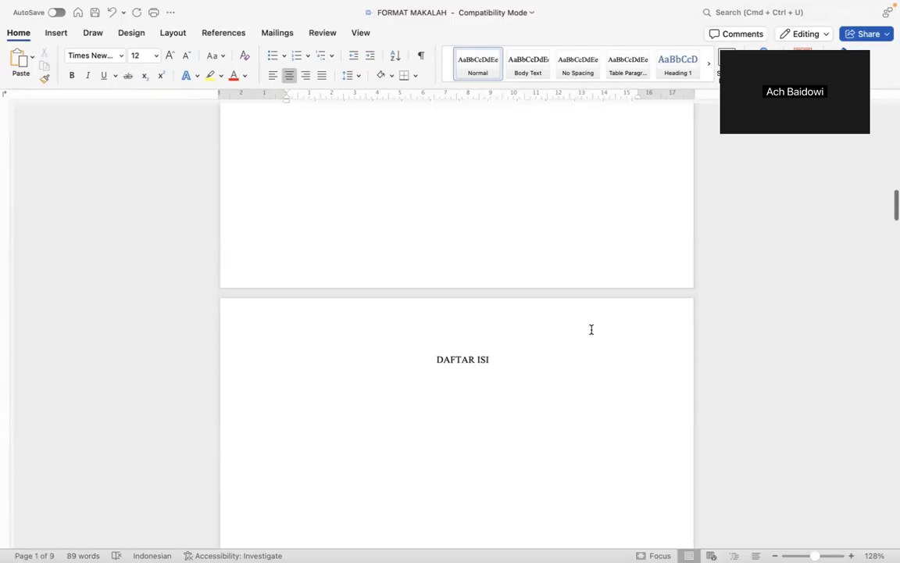
scroll(591, 329, up, 20)
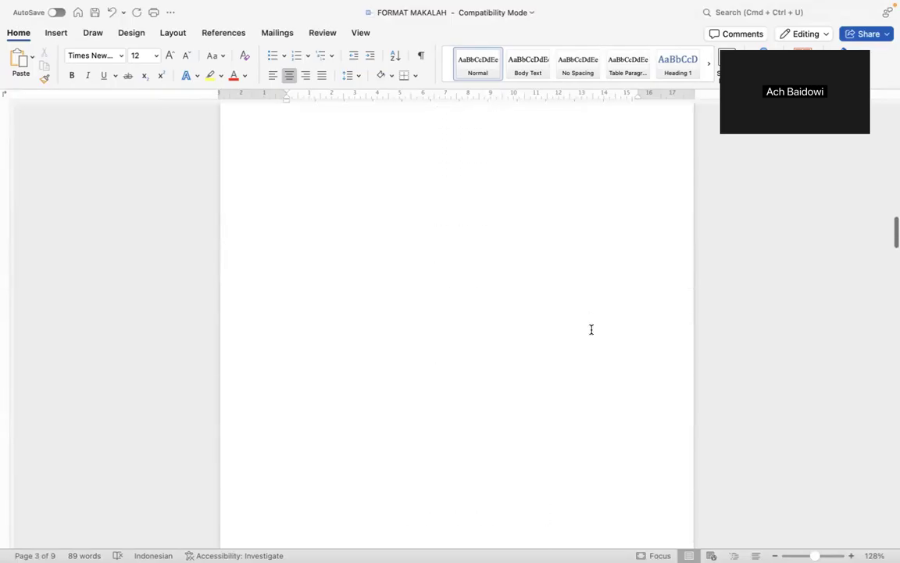
scroll(592, 329, down, 10)
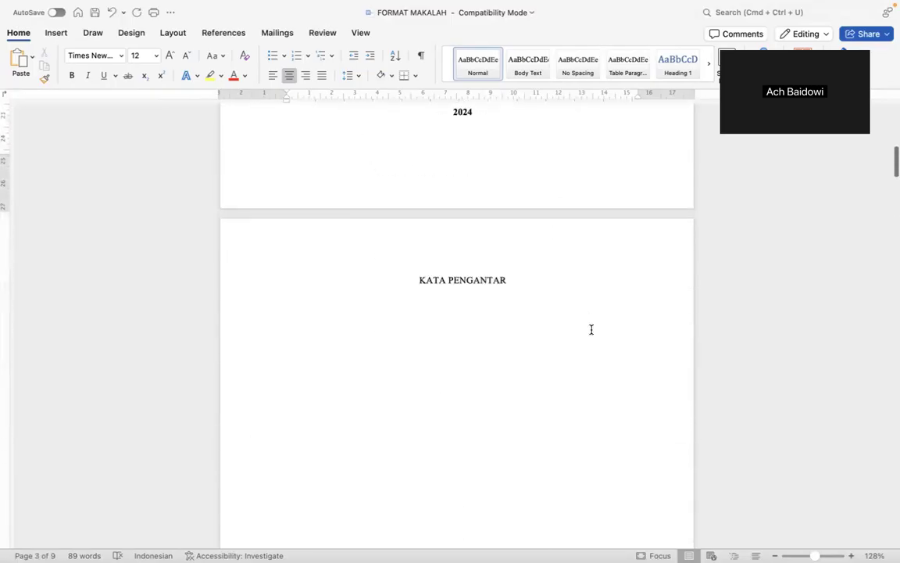
scroll(592, 329, down, 12)
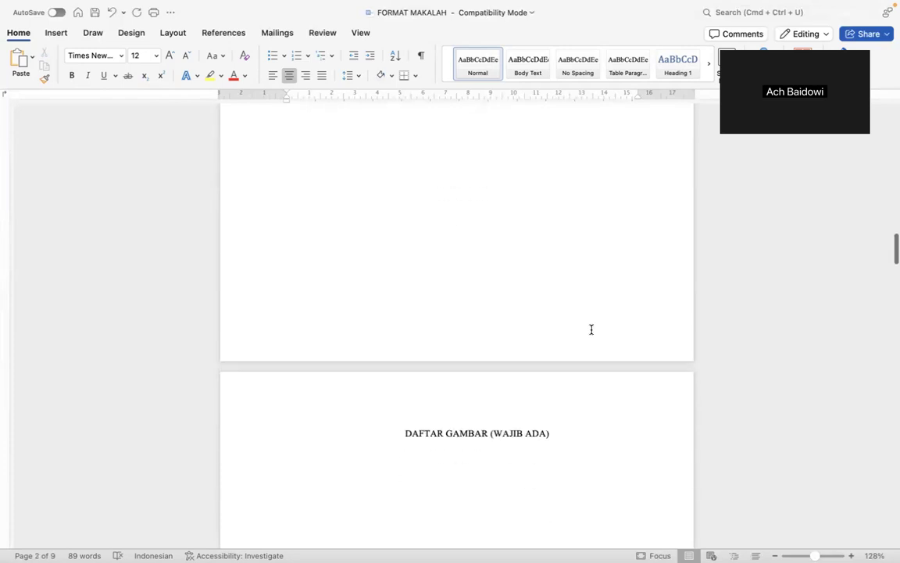
scroll(592, 329, down, 10)
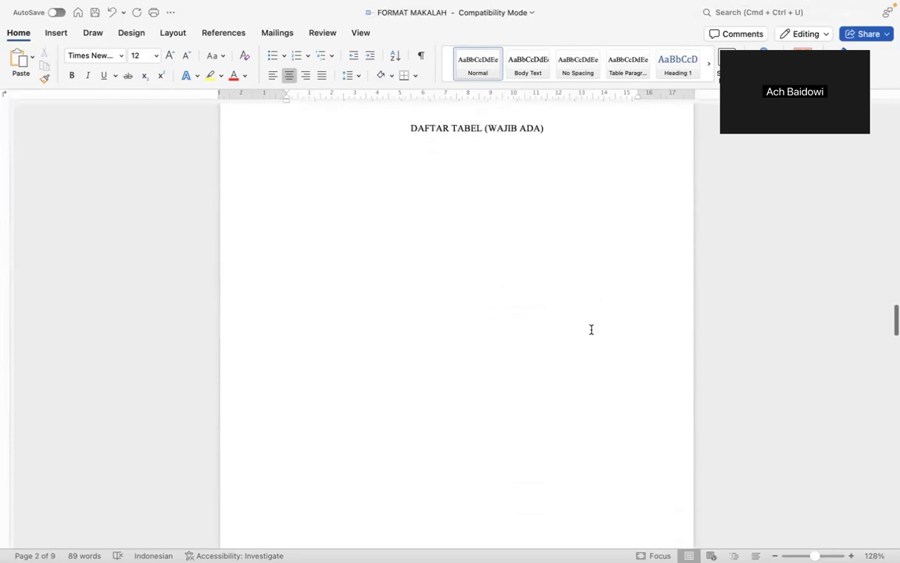
scroll(591, 329, down, 2)
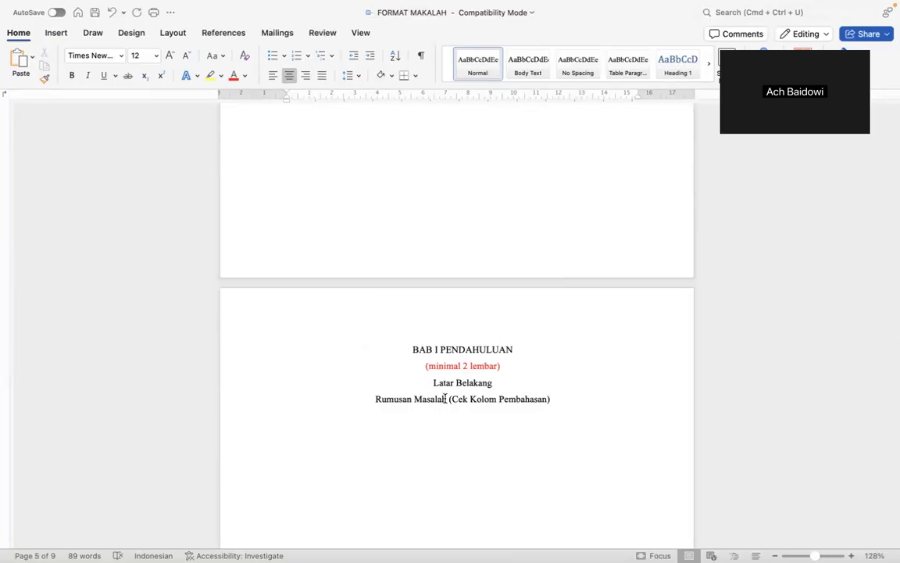
Bold the BAB I PENDAHULUAN heading and put PENDAHULUAN on its own line under BAB I.
triple_click(523, 357)
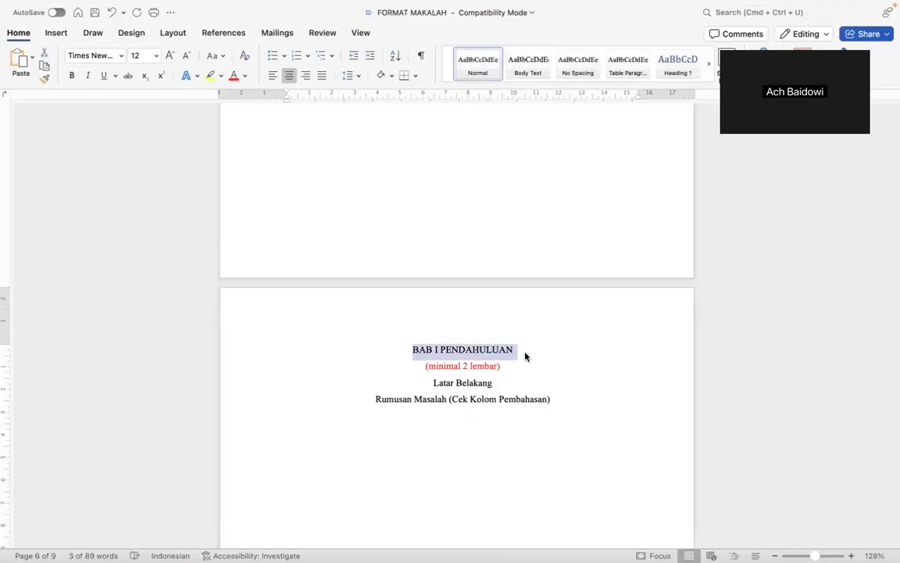
key(super+b)
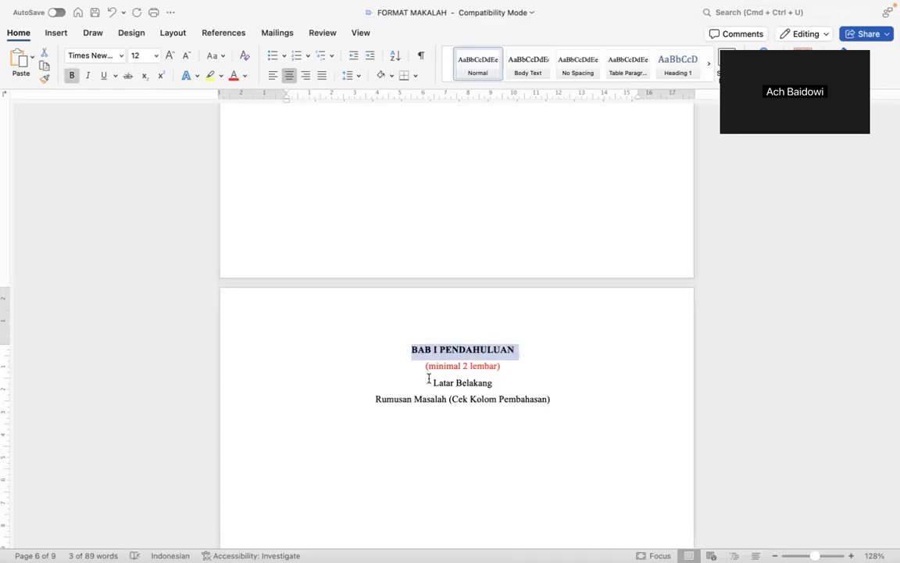
click(414, 372)
click(437, 348)
key(BackSpace)
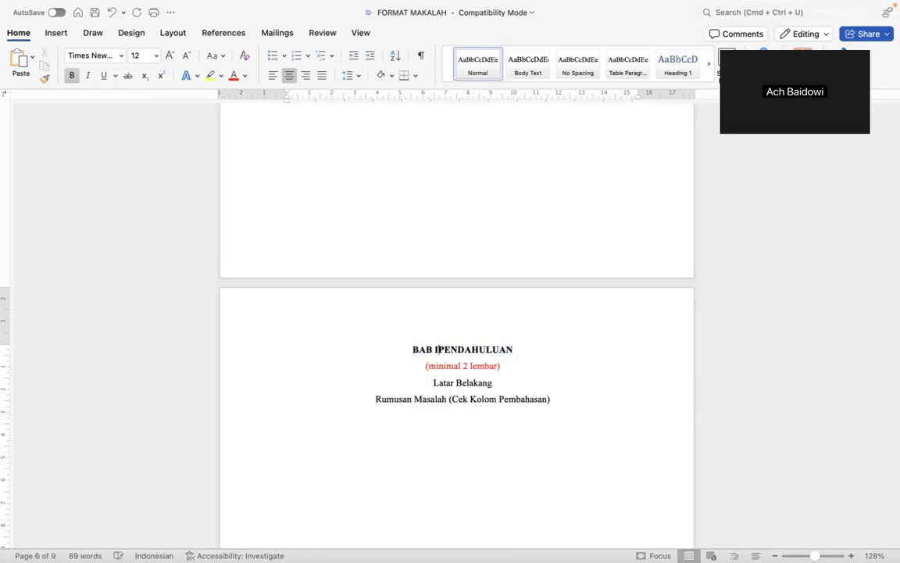
key(Return)
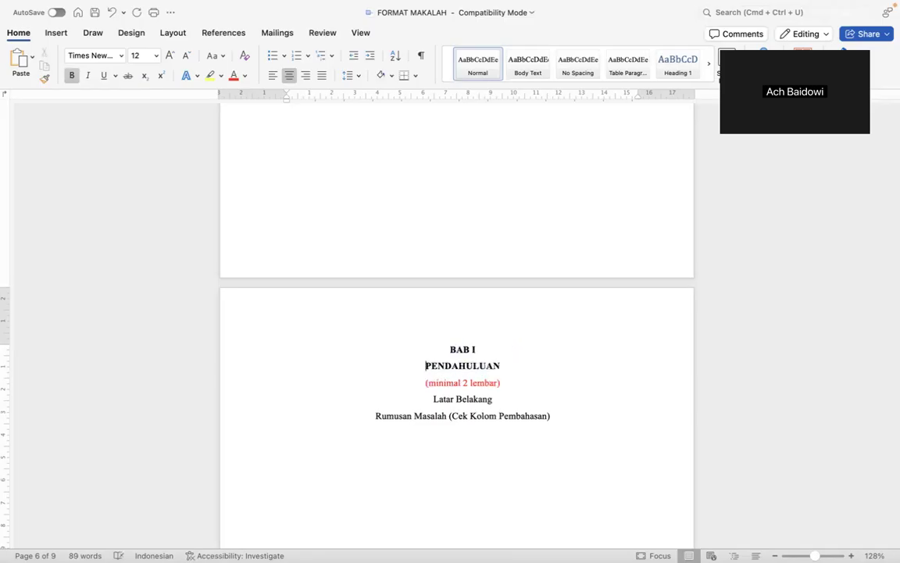
Delete the red '(minimal 2 lembar)' note and the empty line below PENDAHULUAN.
drag(423, 383, 528, 386)
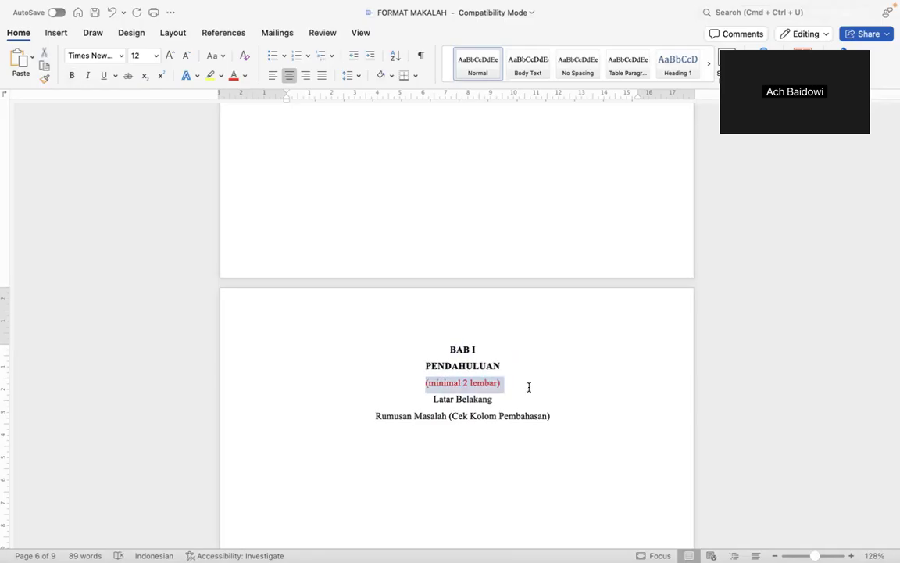
key(BackSpace)
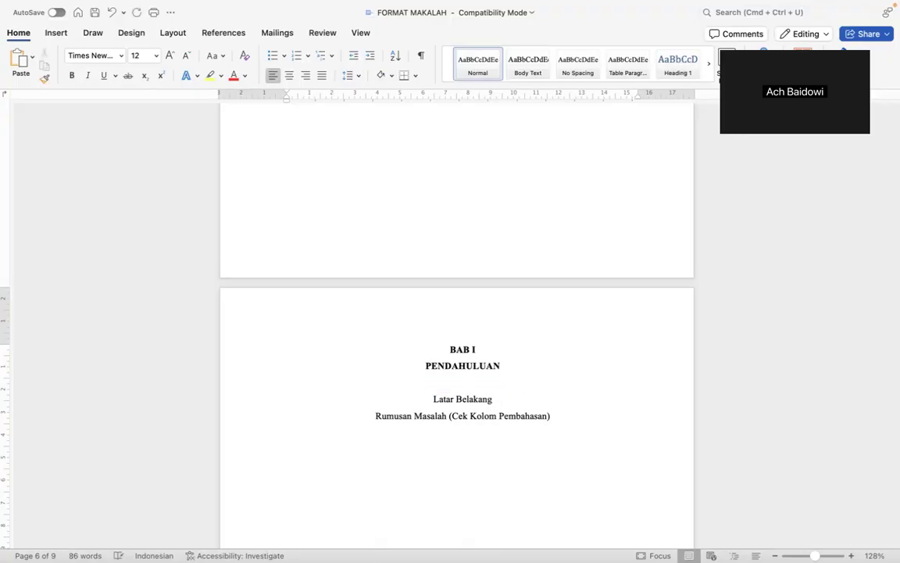
key(BackSpace)
key(super+z)
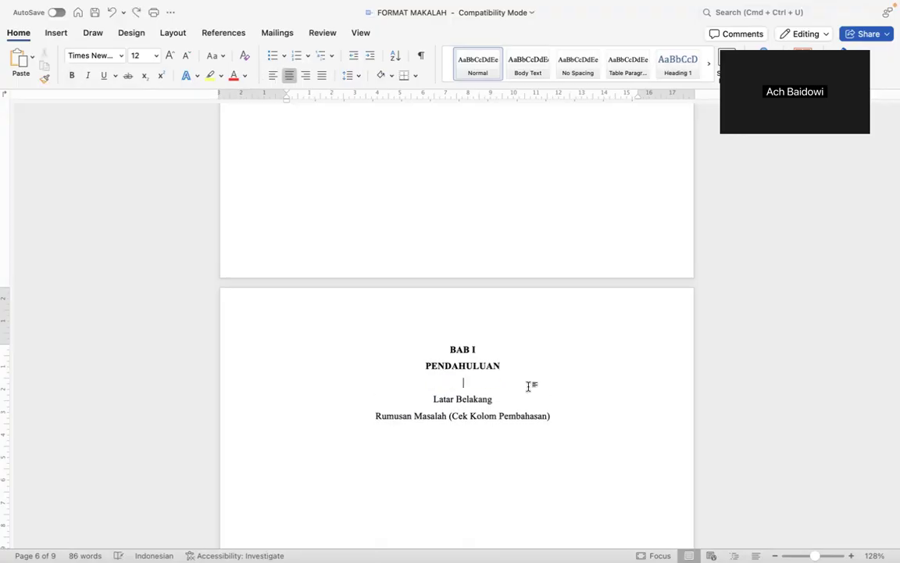
key(super+z)
key(super+shift+z)
key(super+shift+z)
Left-align the Latar Belakang and Rumusan Masalah subheading lines.
click(493, 383)
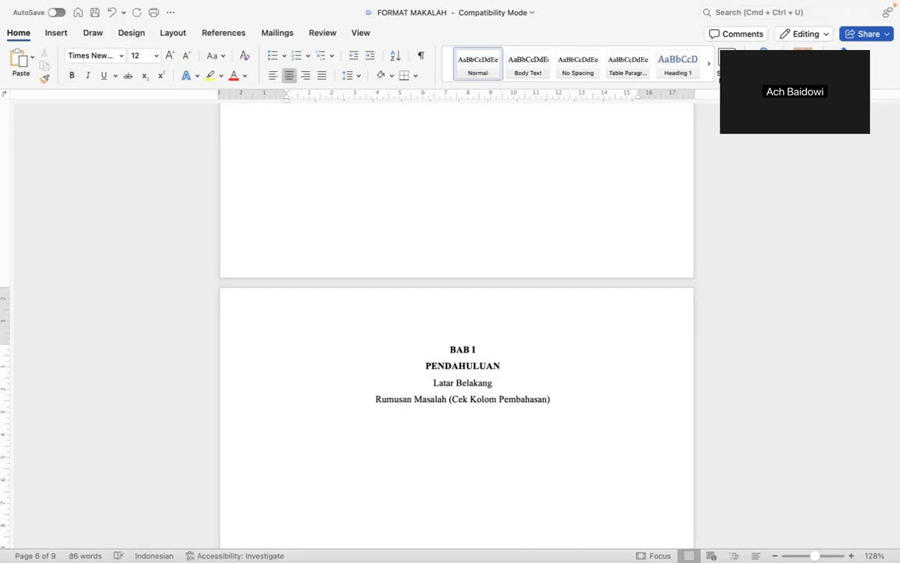
key(alt+Left)
key(alt+Left)
key(super+l)
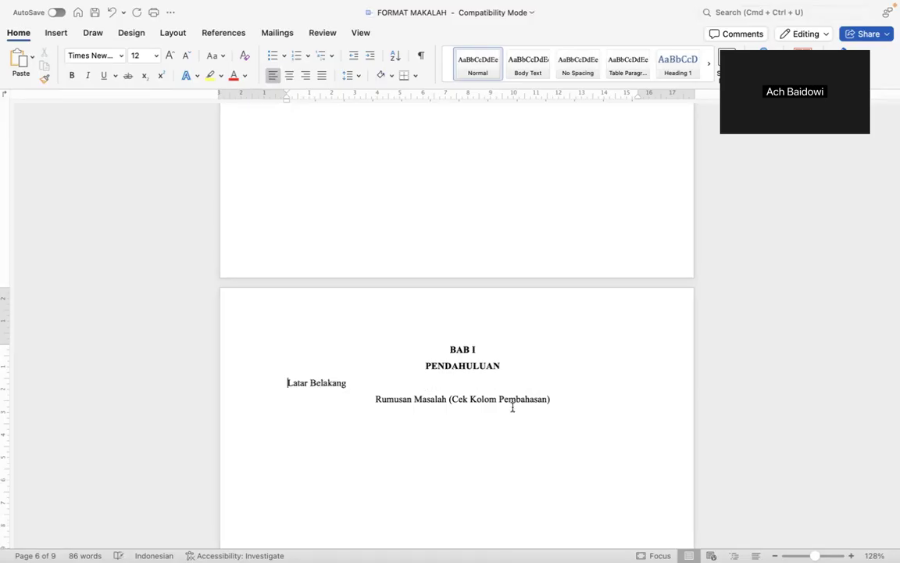
key(Down)
key(super+l)
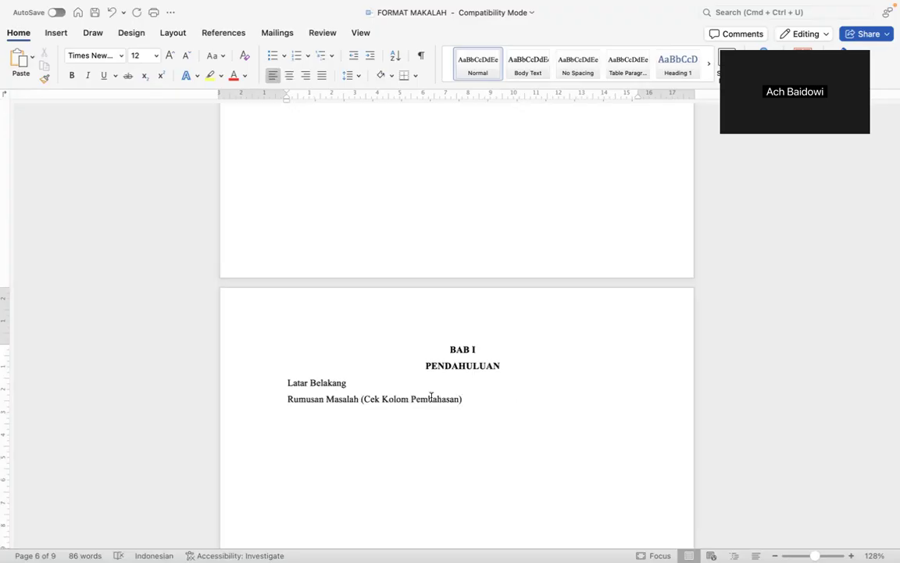
click(286, 383)
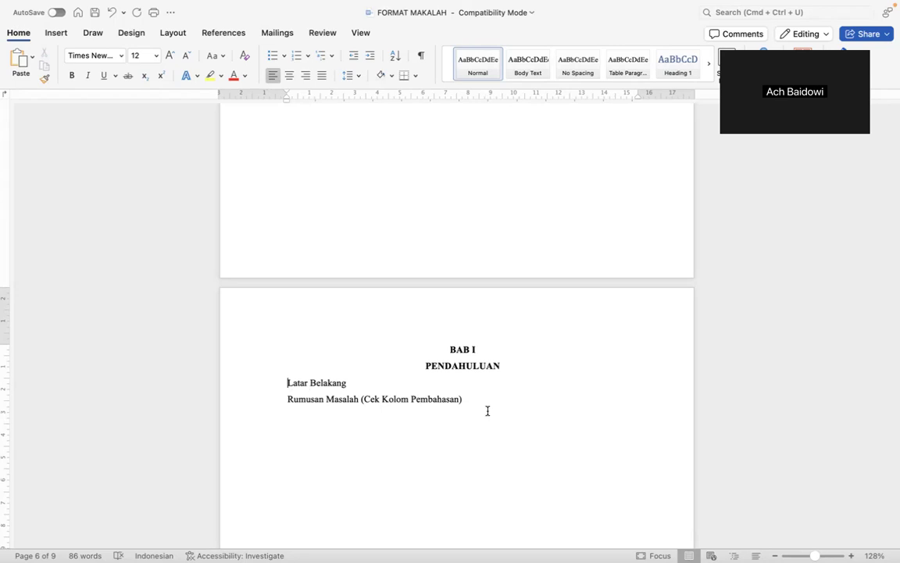
Letter the Latar Belakang line as item A. using the A. B. C. numbering format.
text(A.)
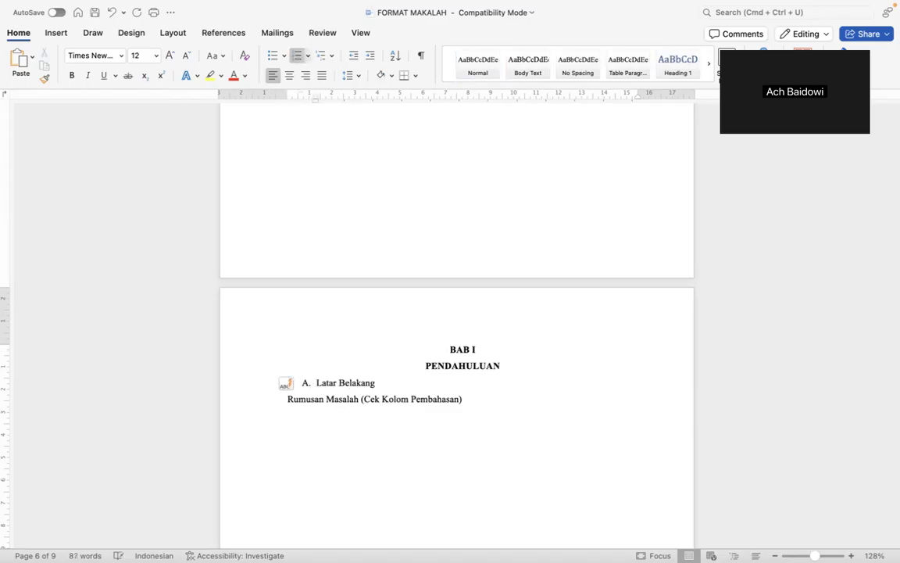
click(326, 380)
key(Left)
key(Left)
key(BackSpace)
key(BackSpace)
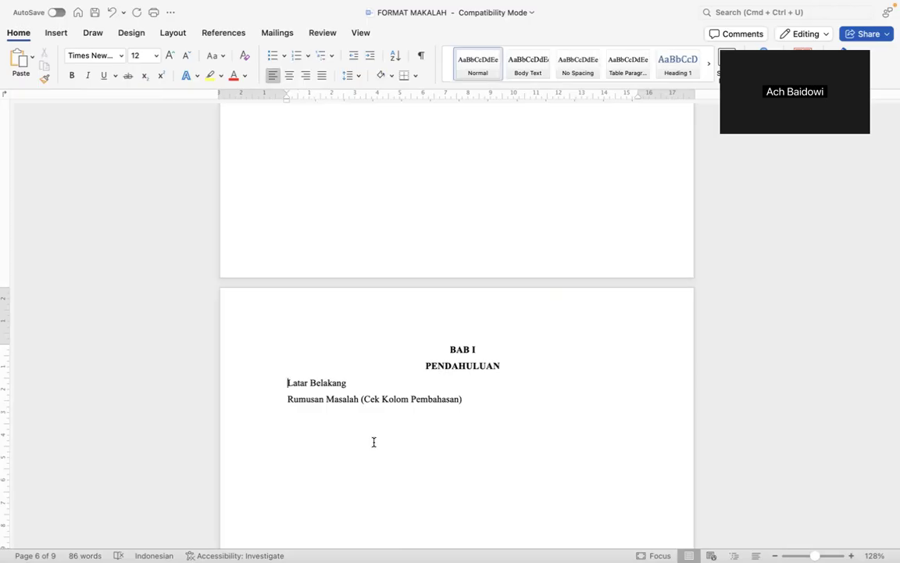
text(A.)
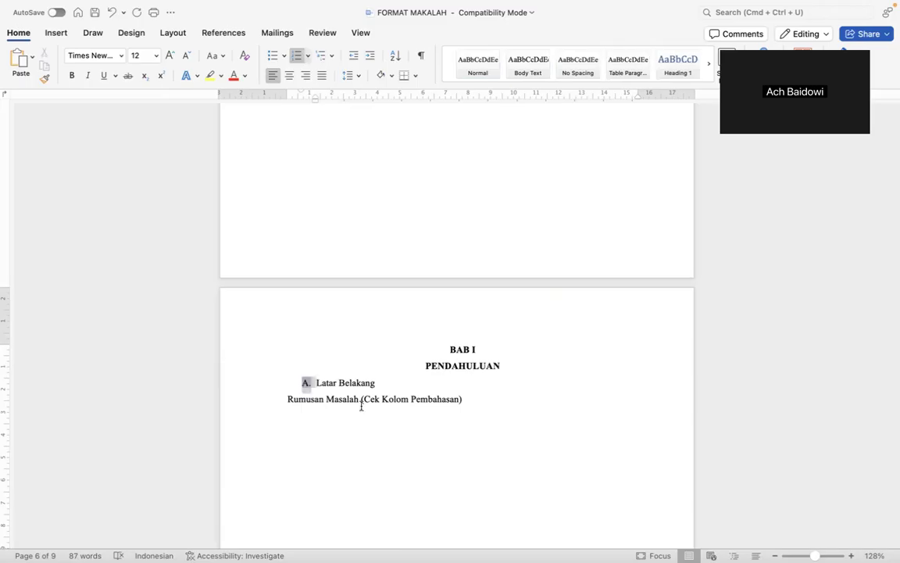
click(317, 381)
key(Down)
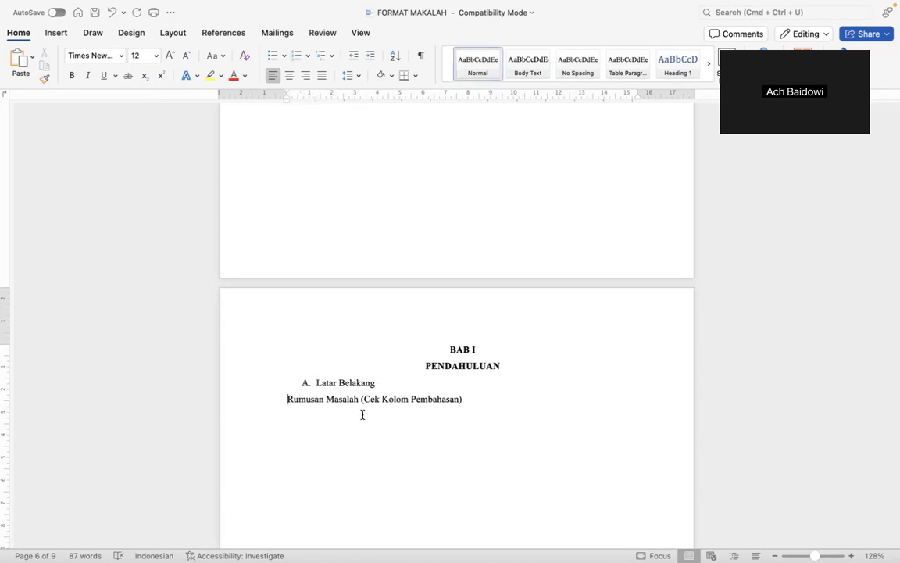
click(319, 381)
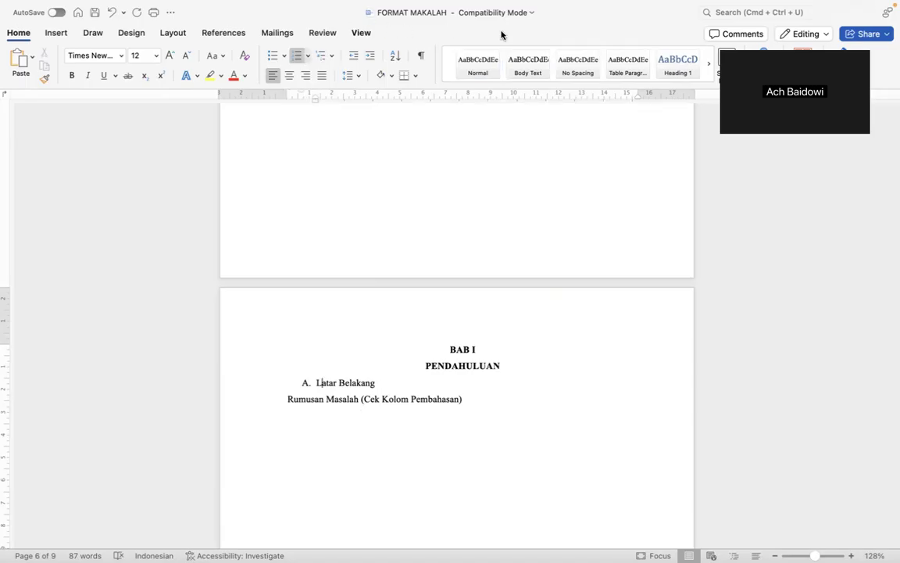
click(306, 383)
click(306, 56)
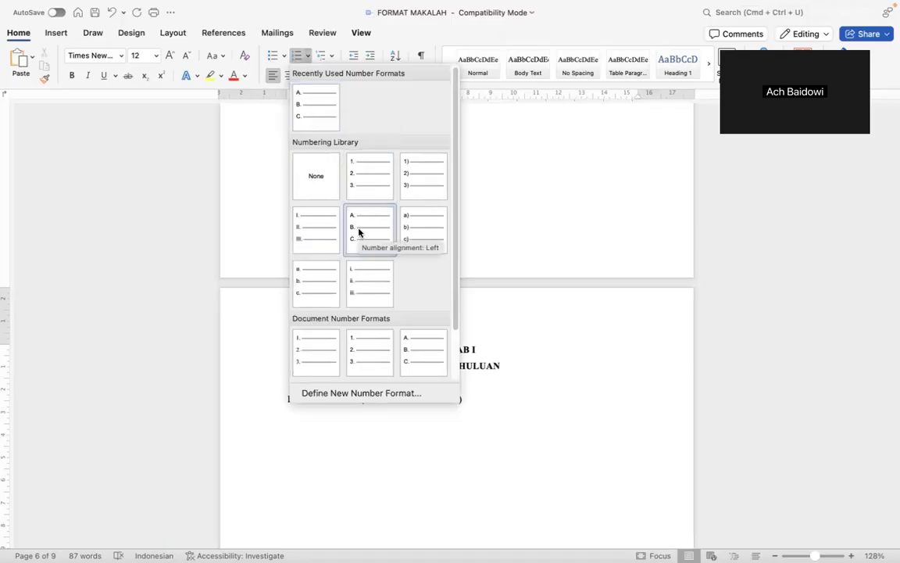
click(513, 399)
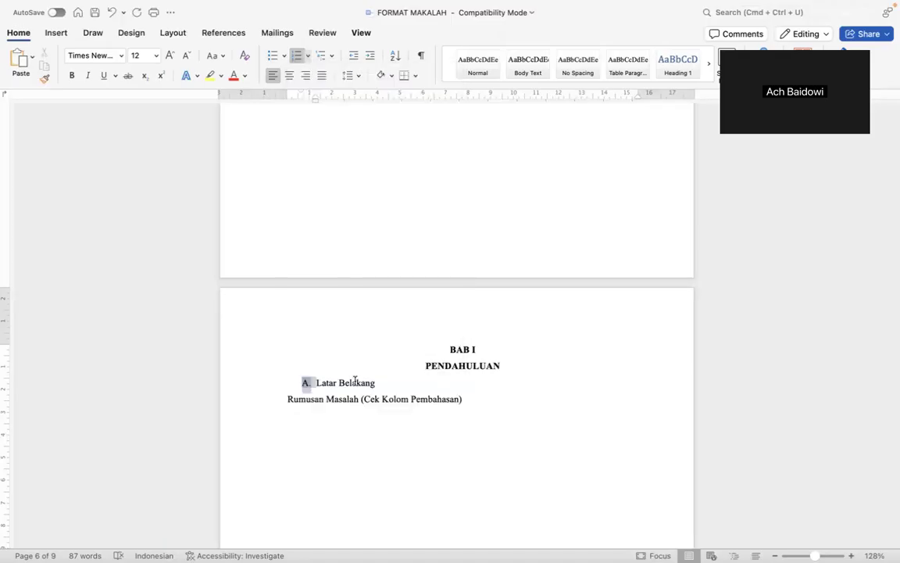
Make the words Latar Belakang bold.
double_click(317, 382)
shift+click(361, 383)
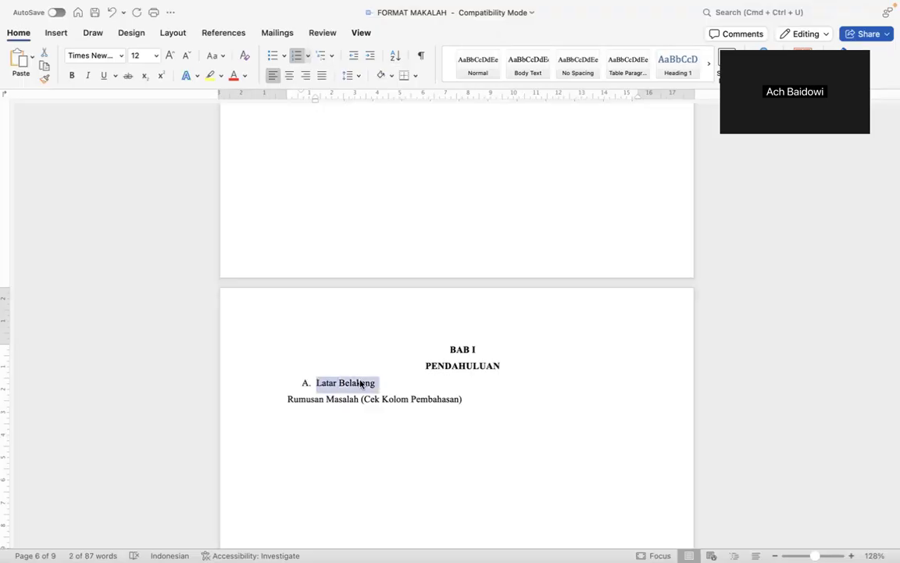
key(super+b)
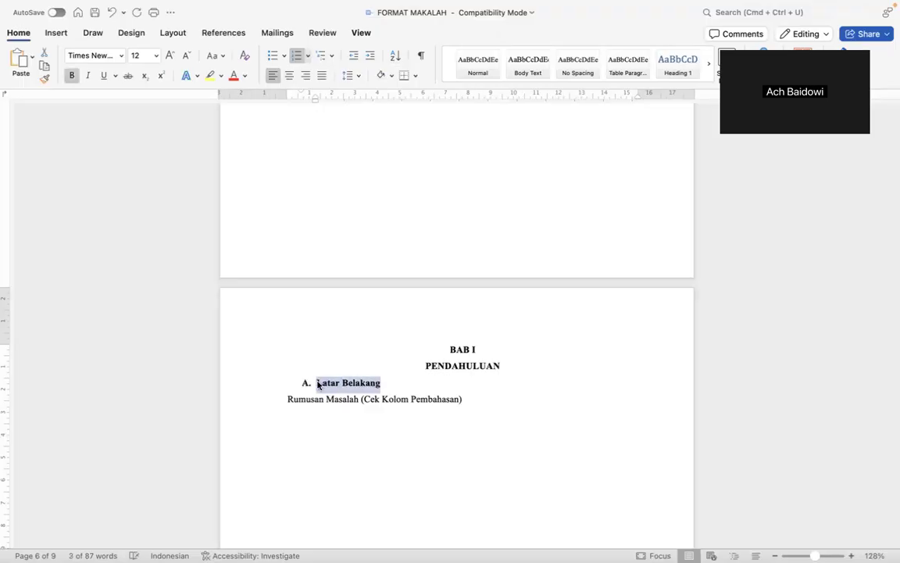
key(Left)
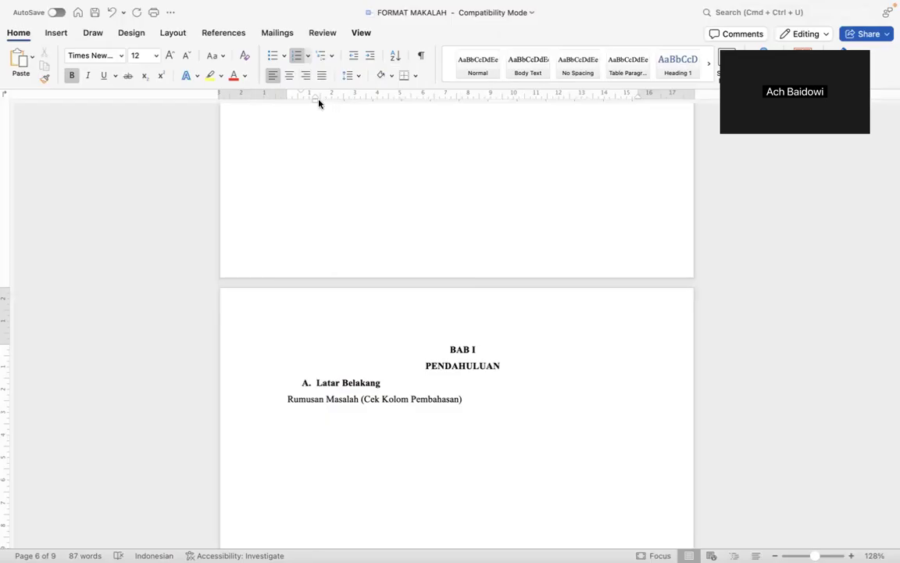
Adjust the left indent marker on the ruler until the A. letter meets the page's left margin.
drag(315, 105, 316, 102)
drag(316, 102, 305, 102)
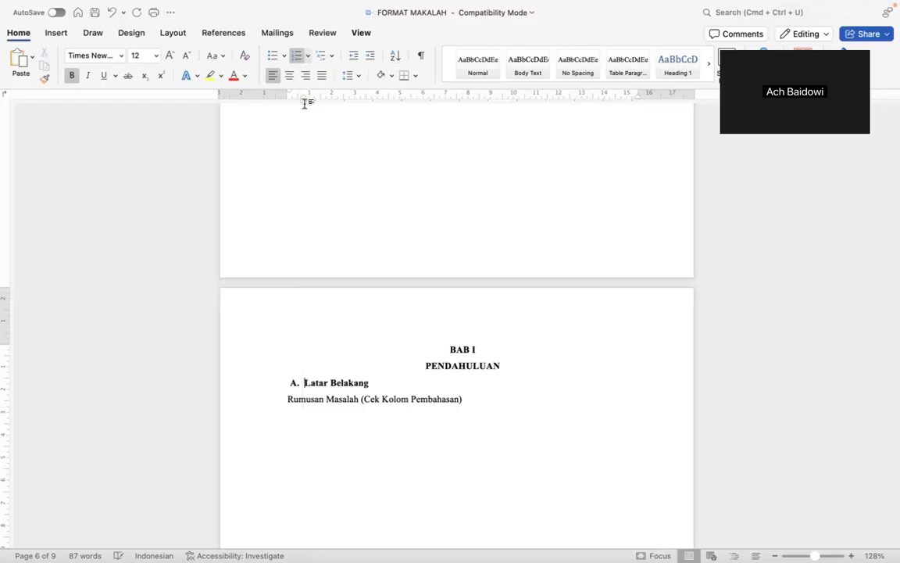
key(super+z)
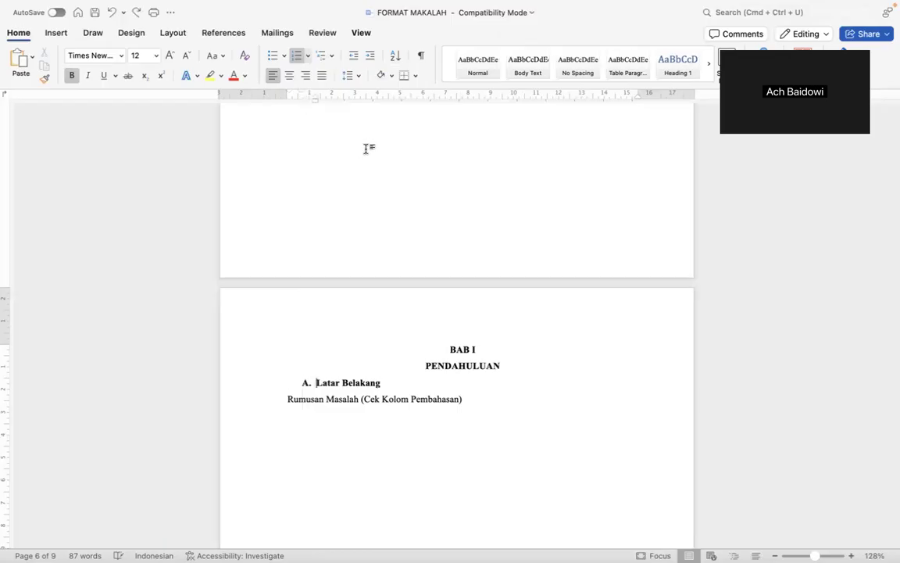
mouse_move(315, 102)
mouse_down()
mouse_move(304, 111)
mouse_move(292, 92)
mouse_up()
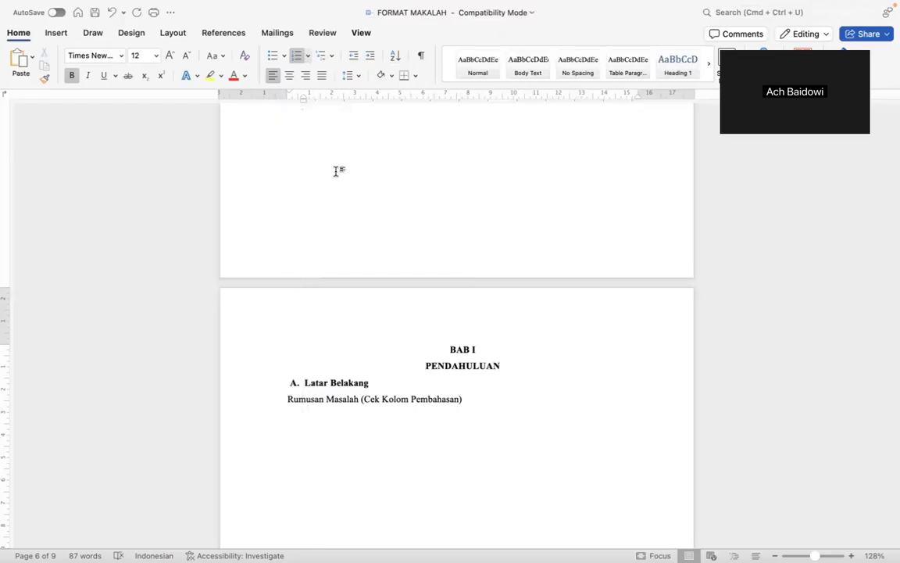
scroll(336, 170, up, 4)
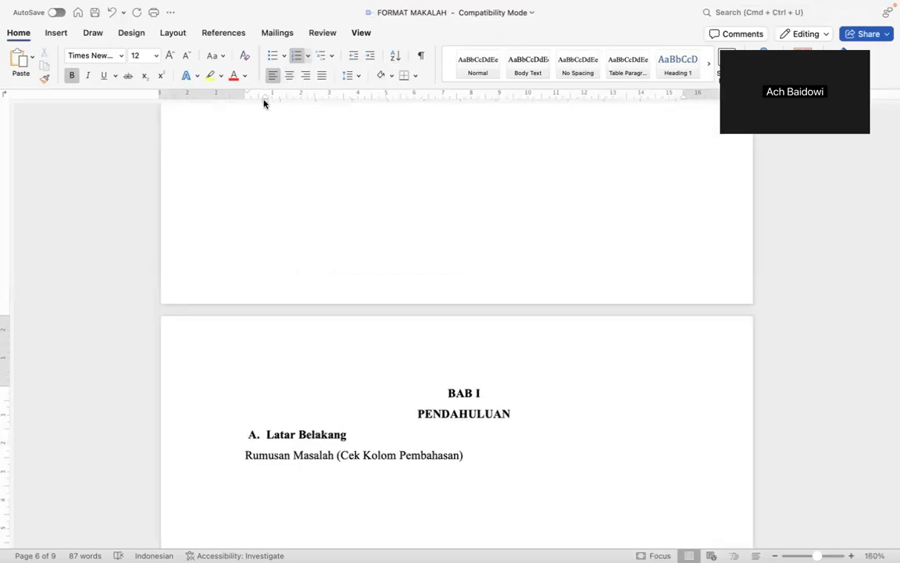
mouse_move(265, 101)
mouse_down()
mouse_move(383, 126)
mouse_move(256, 134)
mouse_move(264, 135)
mouse_up()
mouse_move(265, 98)
mouse_down()
mouse_move(446, 137)
mouse_move(296, 156)
mouse_move(484, 182)
mouse_move(311, 168)
mouse_move(289, 169)
mouse_move(412, 181)
mouse_move(263, 175)
mouse_move(334, 175)
mouse_move(418, 193)
mouse_move(288, 211)
mouse_up()
mouse_move(264, 105)
mouse_down()
mouse_move(329, 127)
mouse_move(261, 133)
mouse_up()
click(253, 454)
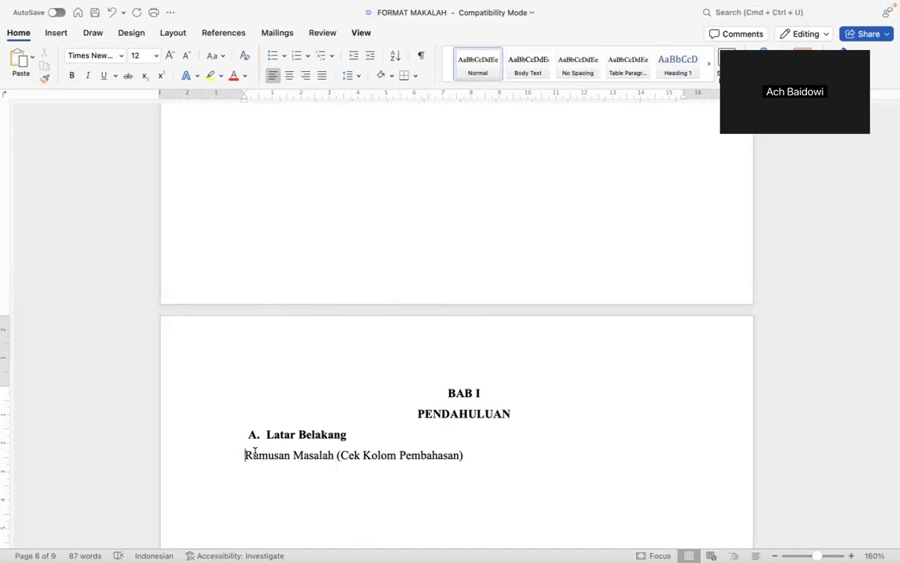
Turn Rumusan Masalah into lettered item B. and make it bold.
scroll(305, 449, up, 5)
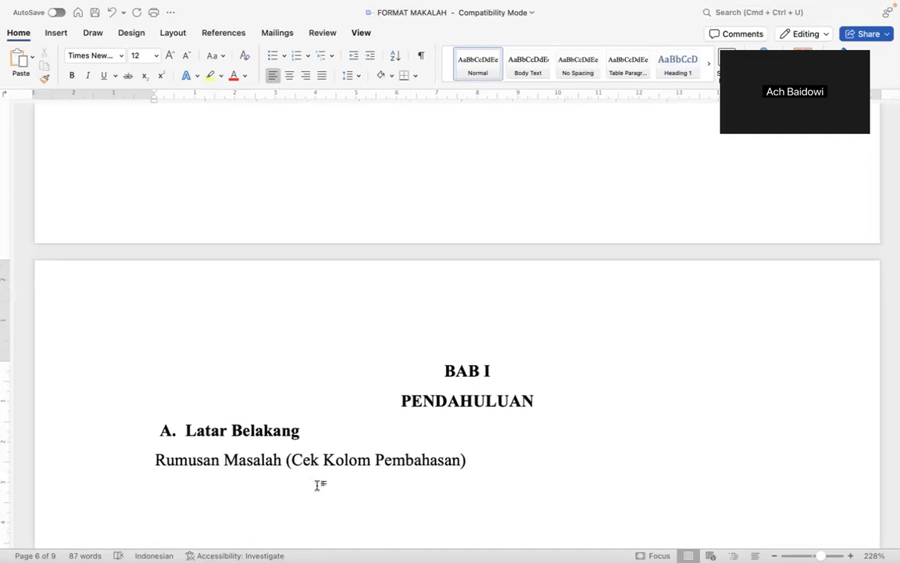
key(BackSpace)
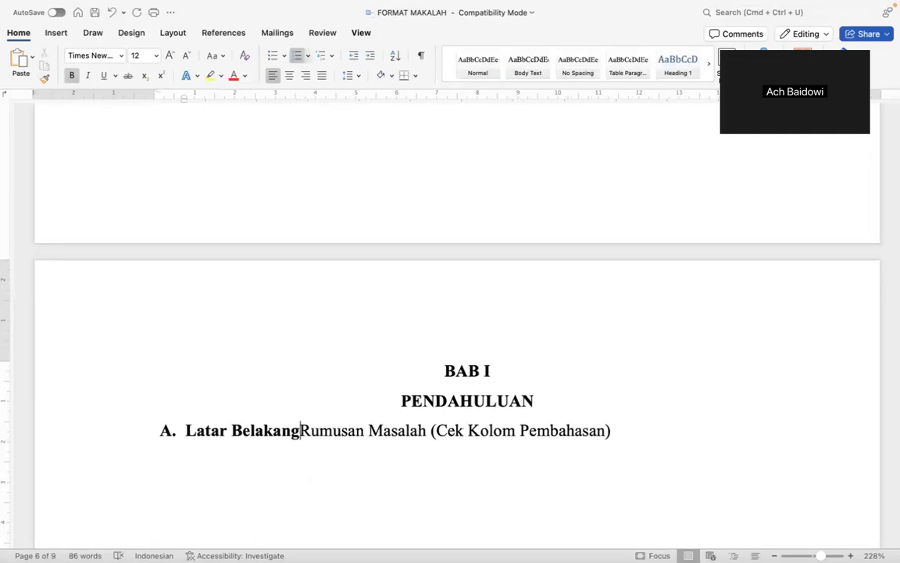
key(Return)
scroll(293, 428, down, 5)
scroll(288, 426, down, 3)
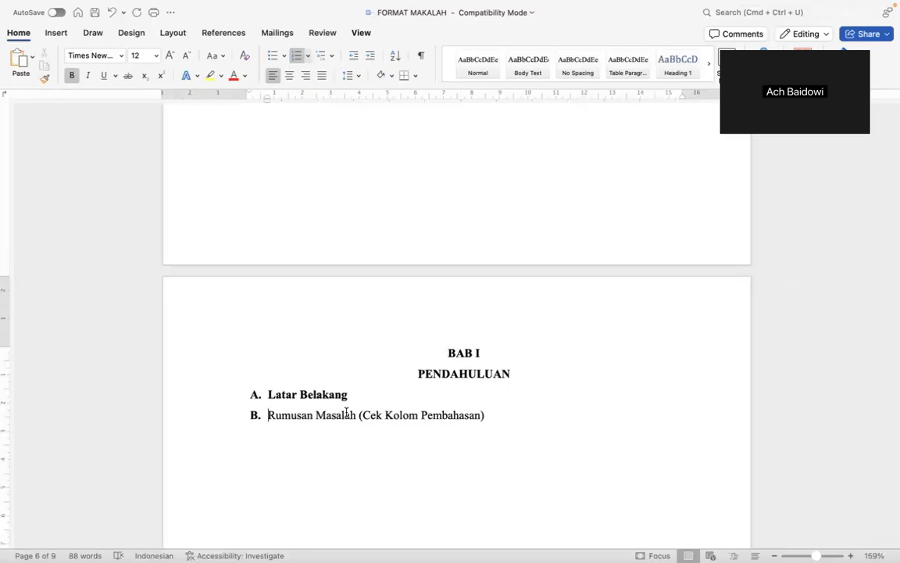
shift+click(356, 415)
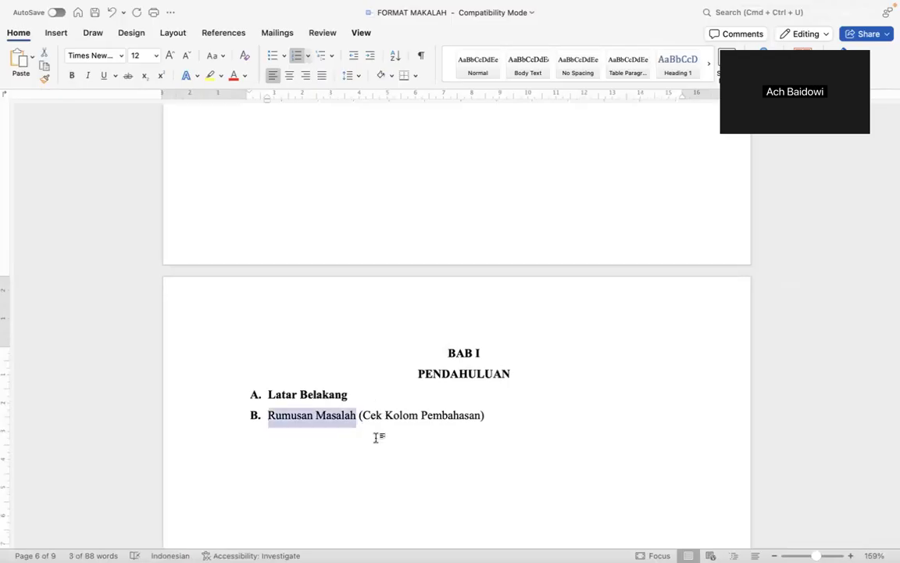
key(super+b)
Delete and restore the '(Cek Kolom Pembahasan)' note, then go to PEMBAGIAN TUGAS KELOMPOK.
drag(367, 415, 391, 415)
drag(448, 407, 498, 420)
key(BackSpace)
key(super+z)
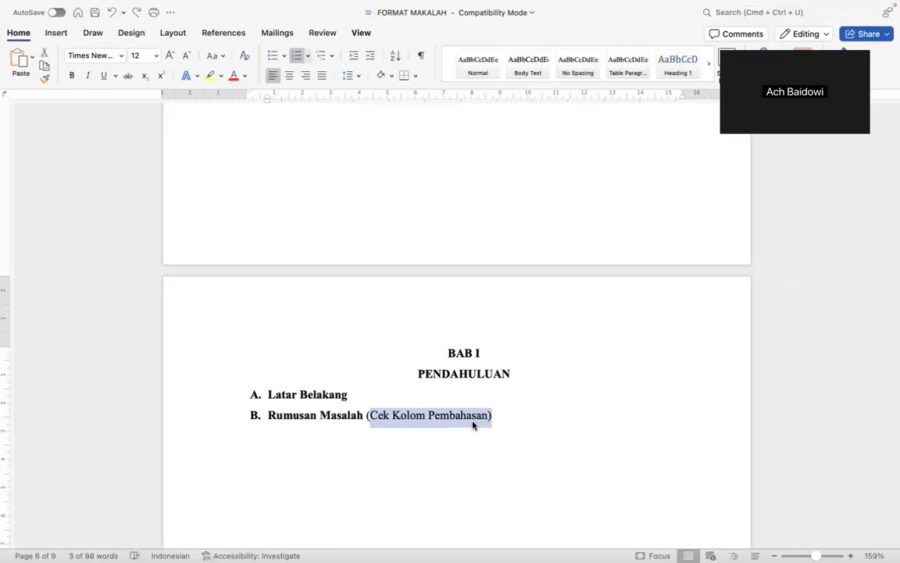
key(ctrl+Right)
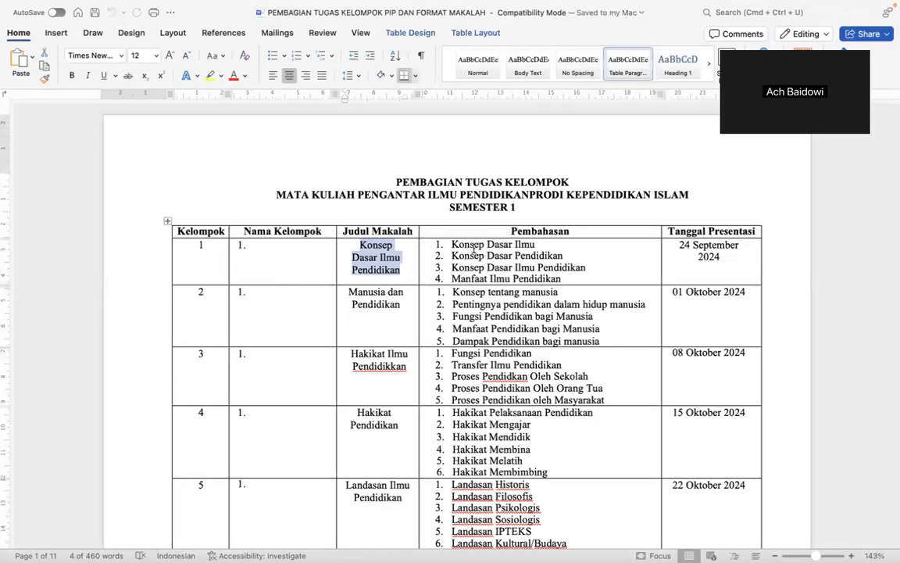
Select group 1's four Pembahasan topics from Konsep onward and return to FORMAT MAKALAH.
scroll(473, 248, up, 3)
drag(551, 229, 561, 358)
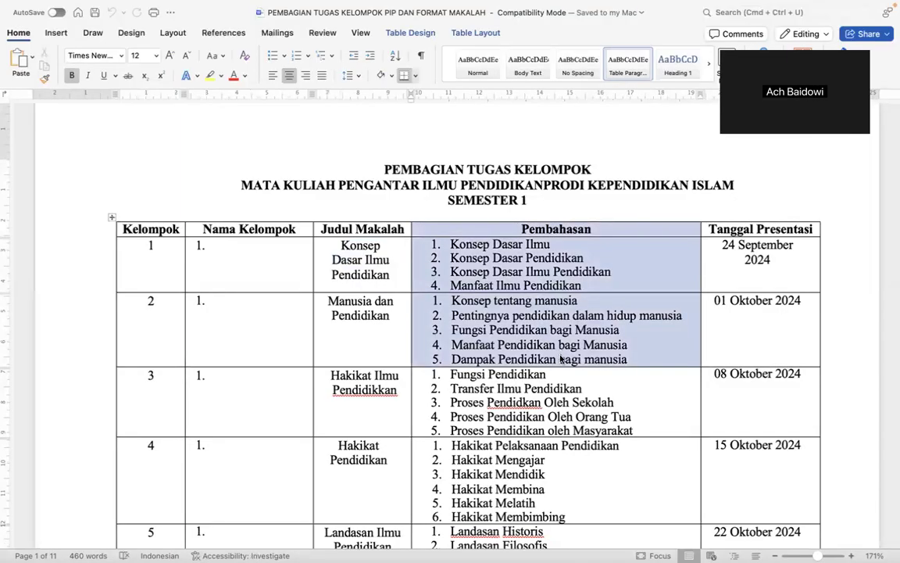
double_click(469, 243)
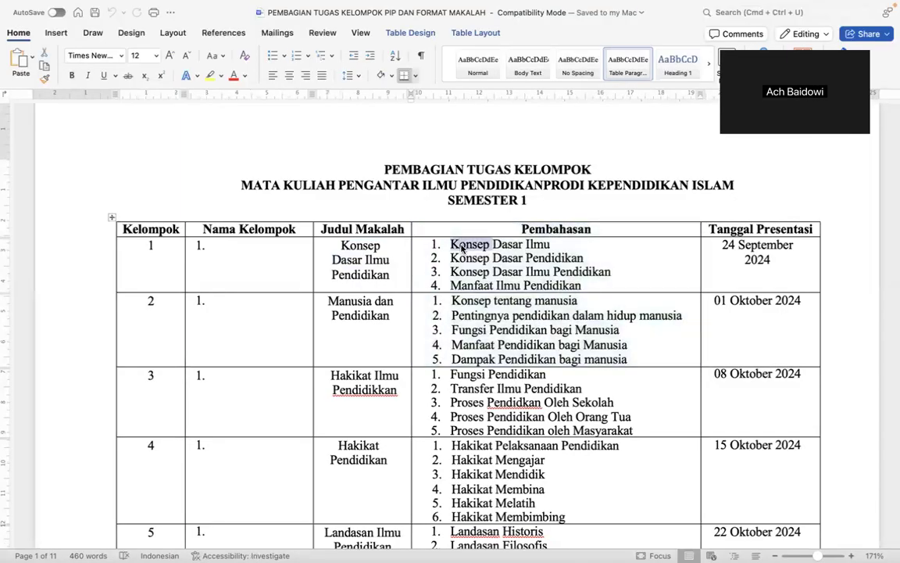
shift+click(577, 287)
key(super+c)
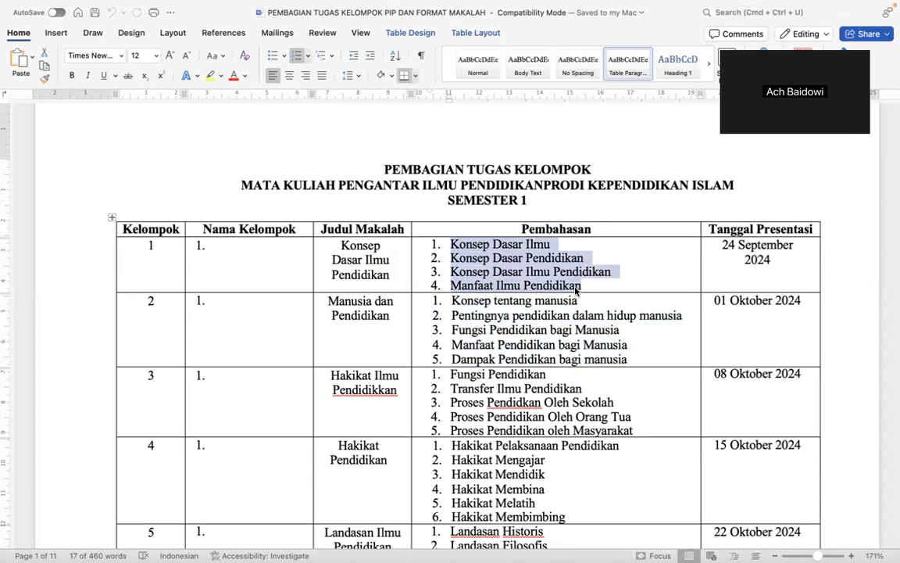
key(ctrl+Left)
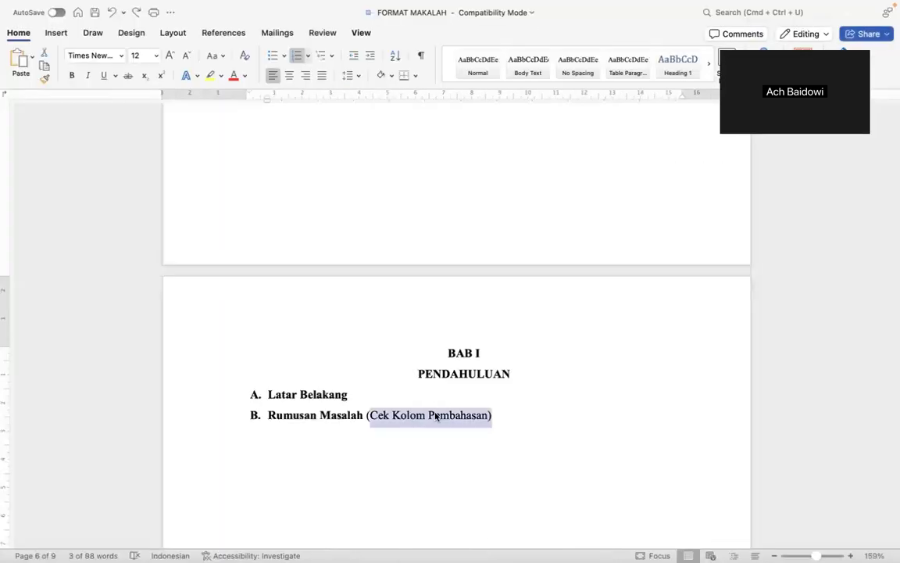
Replace the '(Cek Kolom Pembahasan)' note with the four group 1 topics pasted on a new line.
key(BackSpace)
key(Return)
key(BackSpace)
key(super+v)
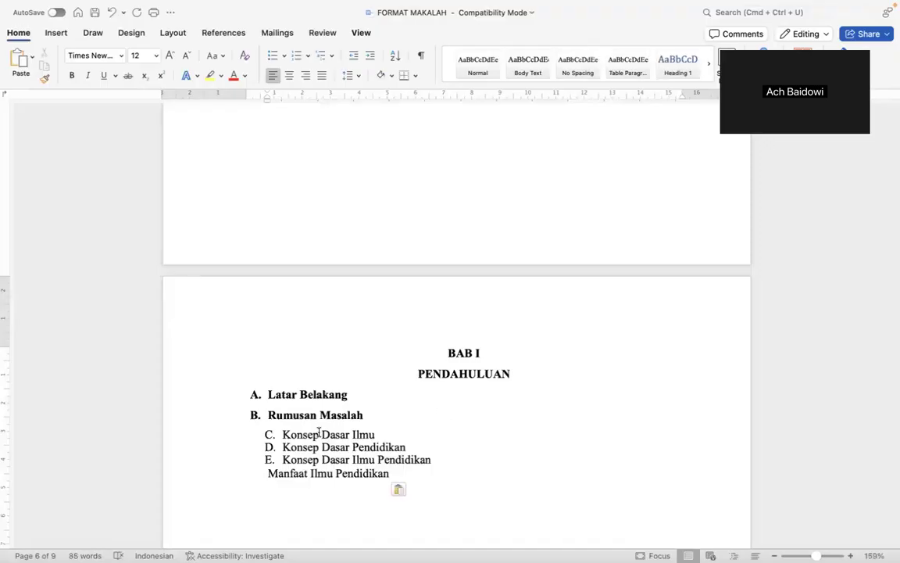
Strip the inherited lettering from the pasted topics and sort out their line breaks.
click(273, 434)
key(BackSpace)
key(BackSpace)
key(BackSpace)
key(BackSpace)
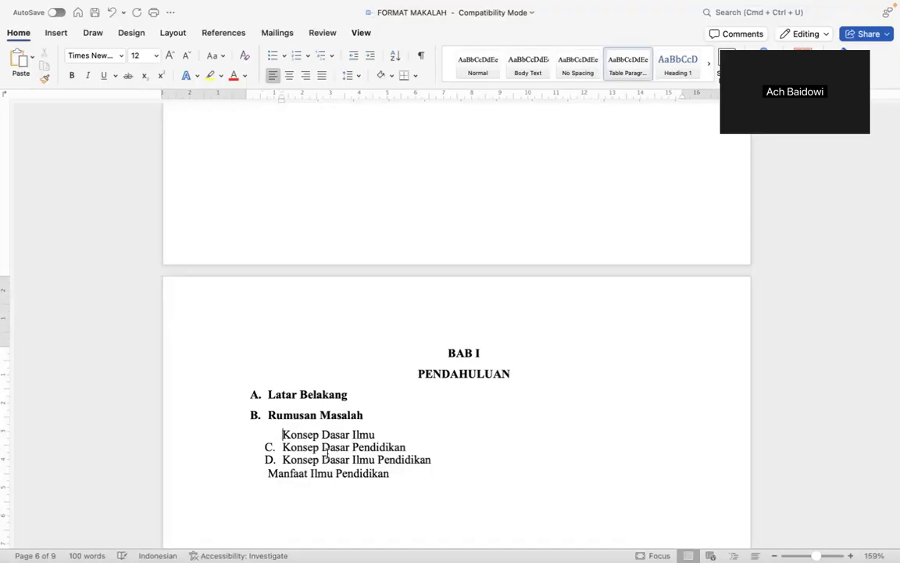
key(Return)
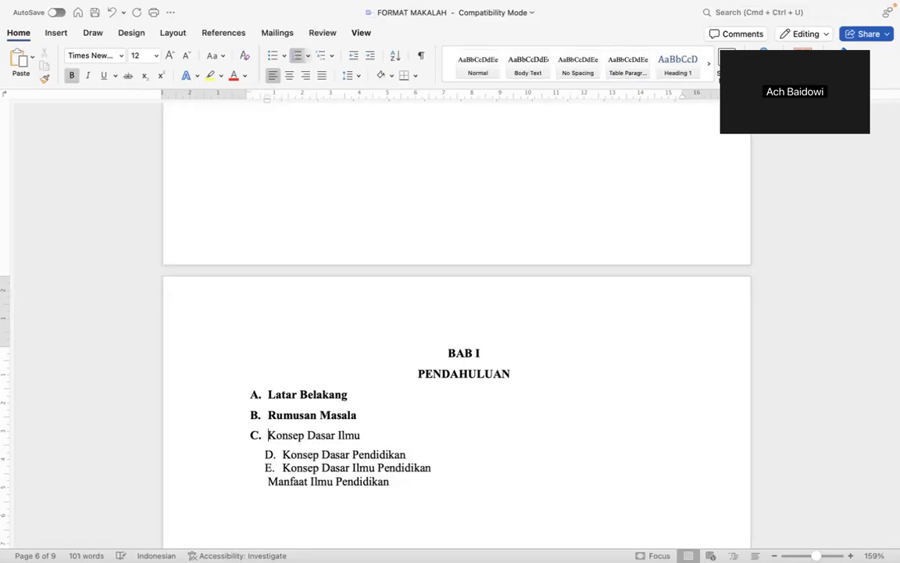
key(BackSpace)
key(BackSpace)
key(BackSpace)
text(h)
key(Return)
key(BackSpace)
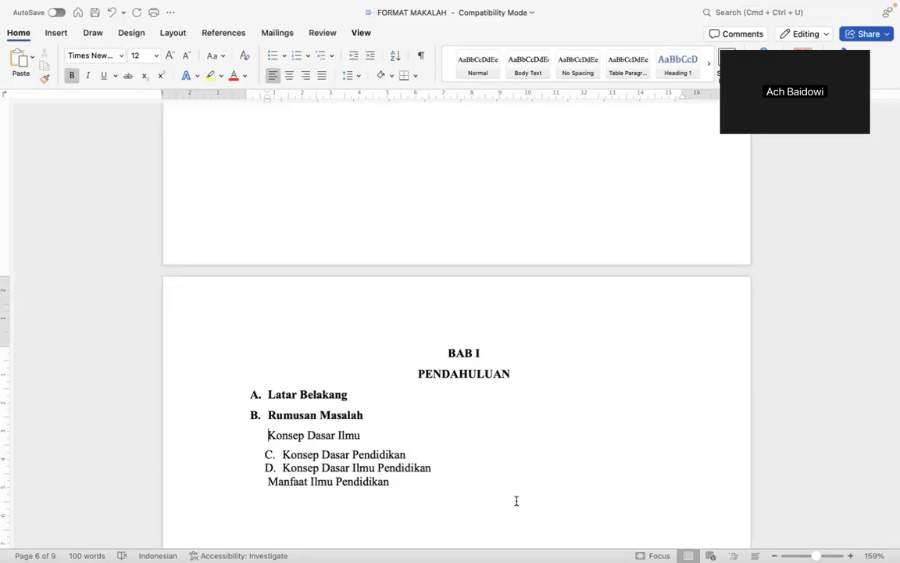
text(1)
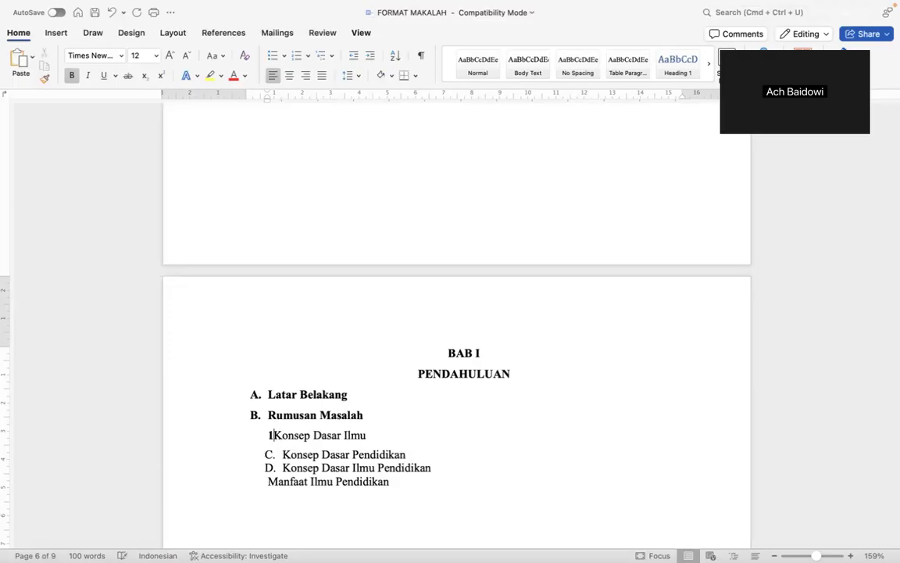
key(BackSpace)
Remove bold from the topics and number them 1. to 4.
click(516, 501)
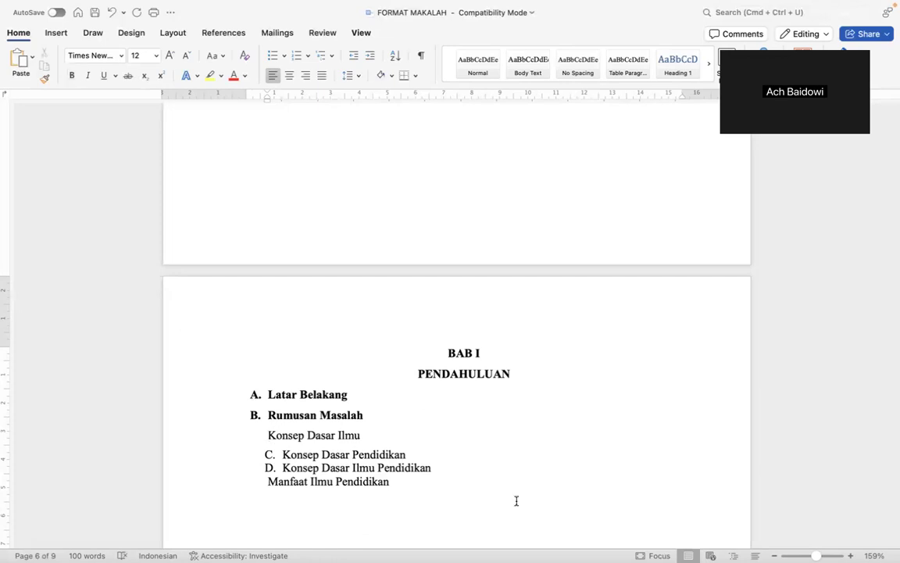
text(1.)
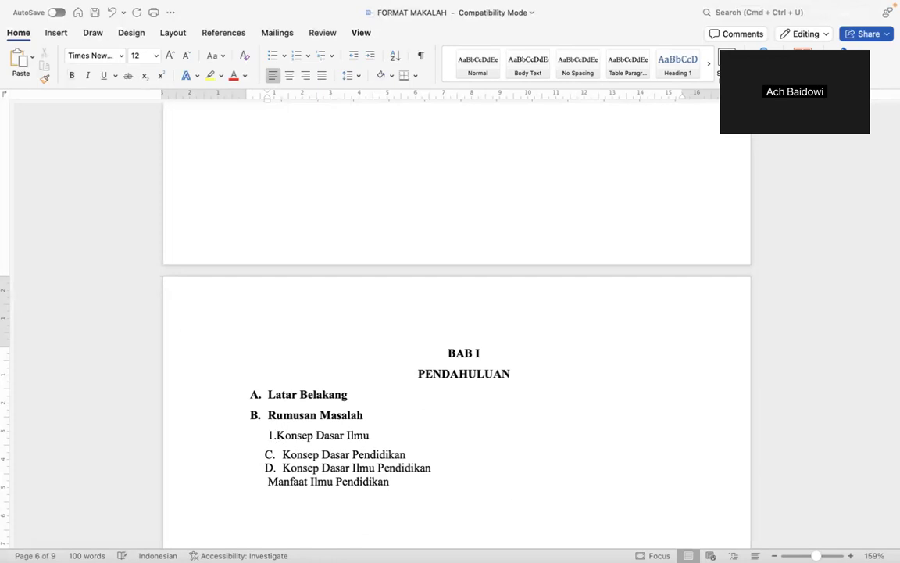
key(Down)
key(BackSpace)
key(BackSpace)
key(BackSpace)
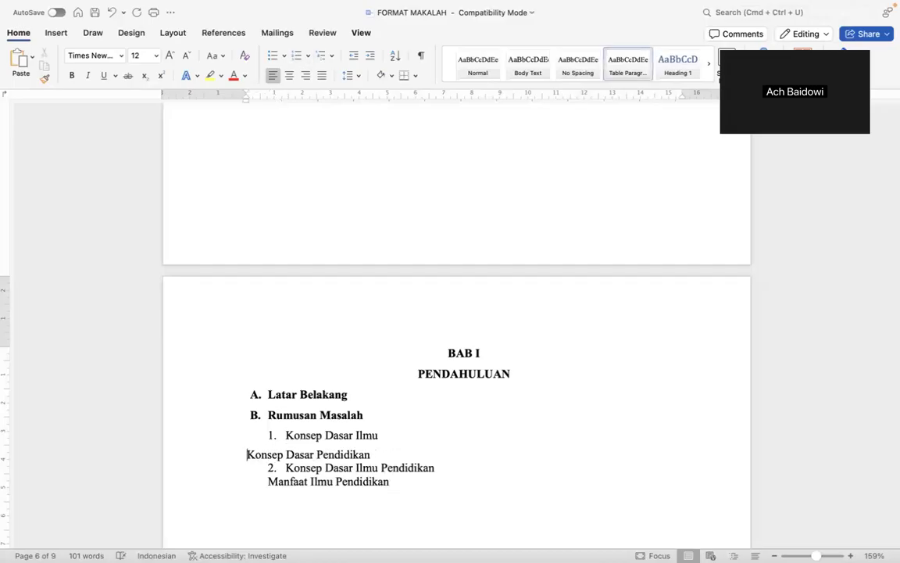
text(2.)
key(BackSpace)
key(BackSpace)
key(BackSpace)
key(BackSpace)
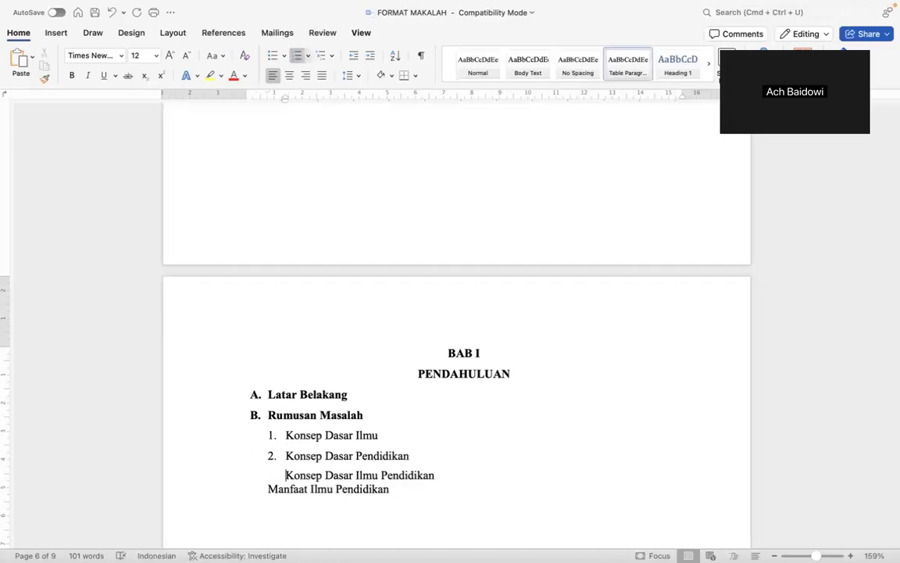
key(Return)
key(Down)
key(Home)
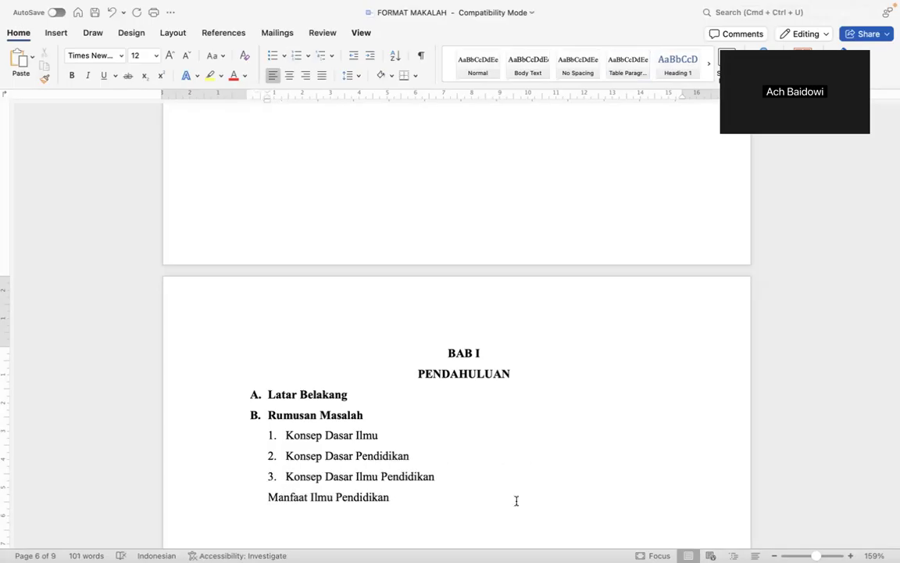
key(BackSpace)
key(Return)
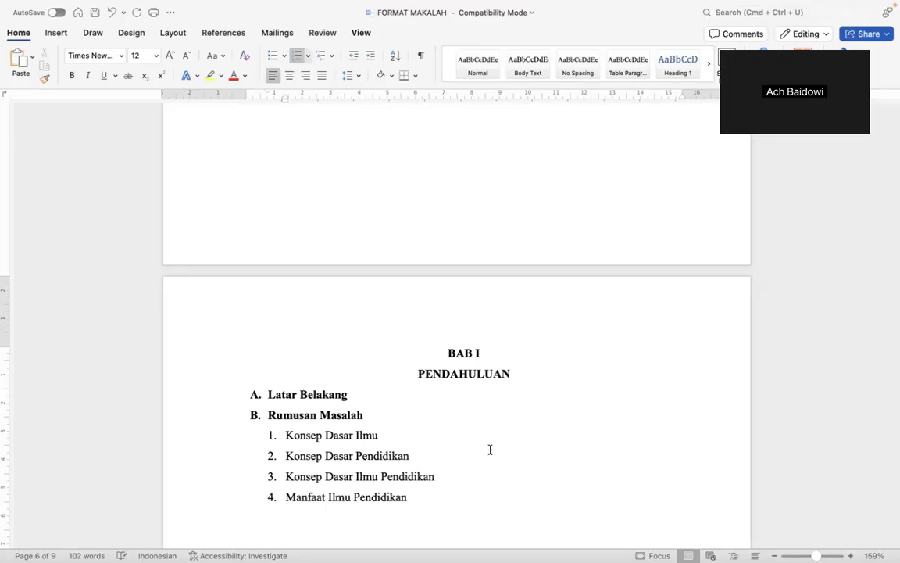
Shift the list numbers' indent so they line up under the Rumusan Masalah heading.
click(286, 435)
mouse_move(284, 100)
mouse_down()
mouse_move(254, 115)
mouse_move(266, 114)
mouse_up()
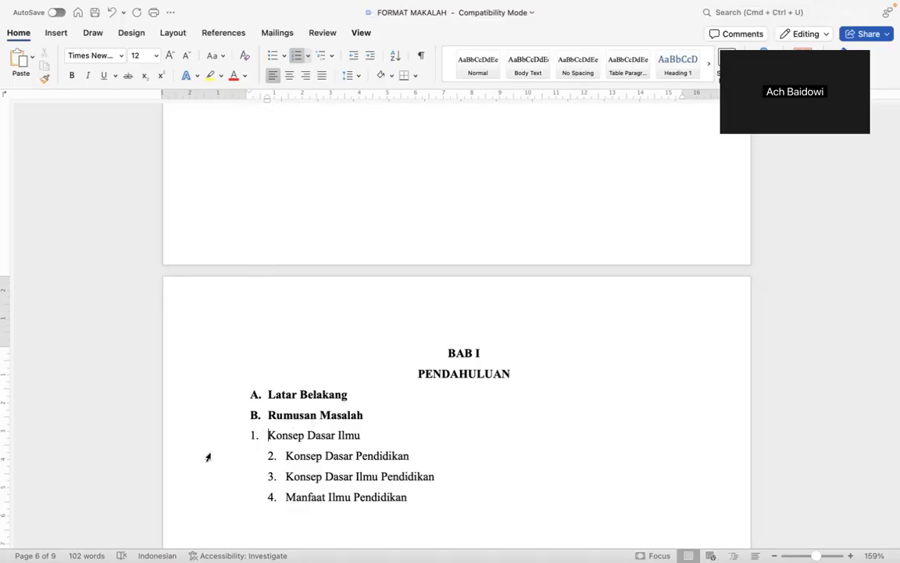
drag(250, 435, 269, 440)
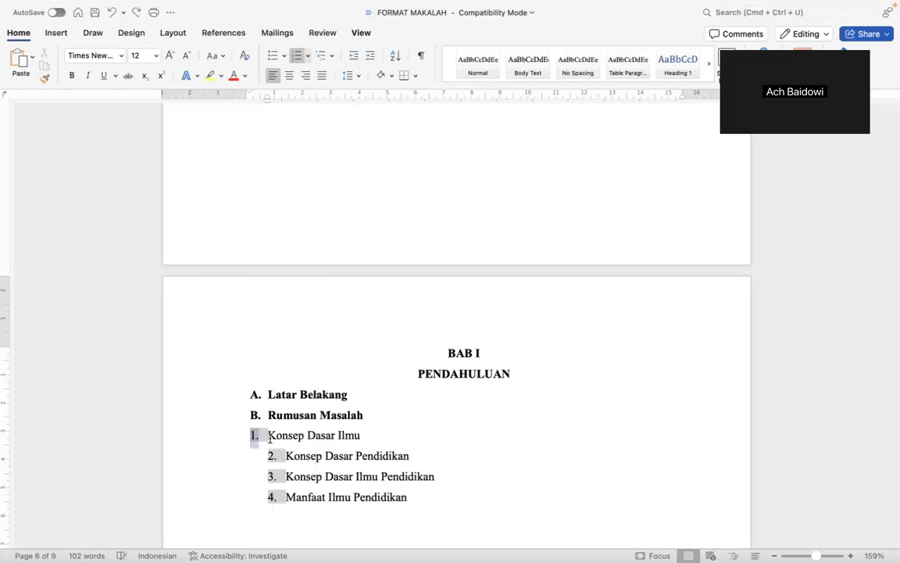
click(269, 440)
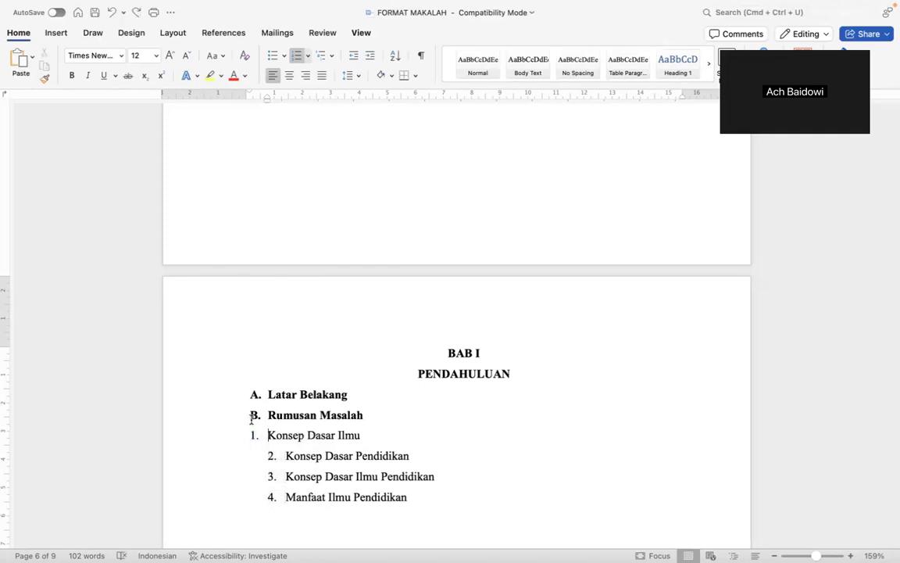
click(248, 413)
click(267, 436)
drag(270, 412, 308, 413)
click(277, 426)
click(266, 434)
mouse_move(269, 415)
mouse_down()
mouse_move(307, 415)
mouse_move(274, 415)
mouse_up()
click(367, 408)
click(265, 408)
click(266, 435)
Set item 1's ruler indent and rebuild items 2–4 so all four share it.
mouse_move(268, 103)
mouse_down()
mouse_move(286, 107)
mouse_move(261, 92)
mouse_move(286, 102)
mouse_up()
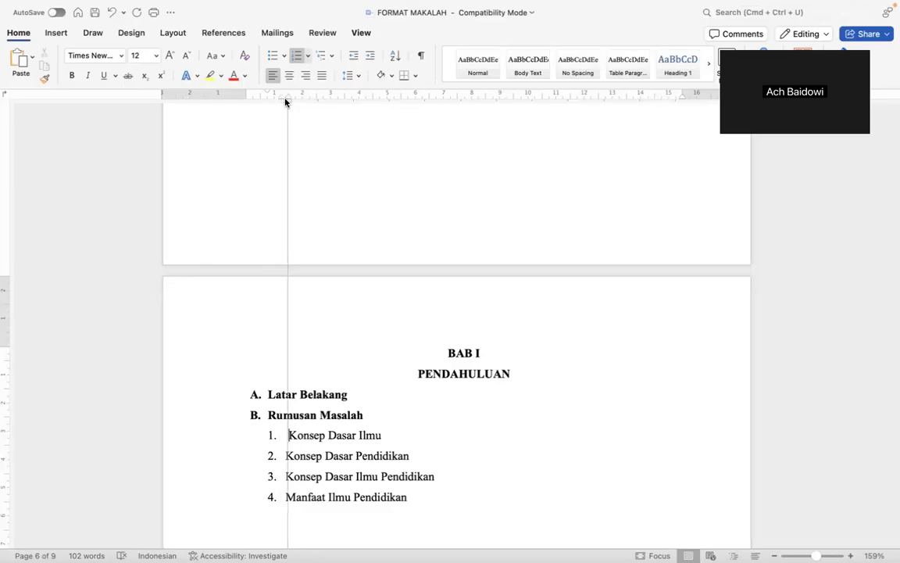
drag(291, 102, 296, 101)
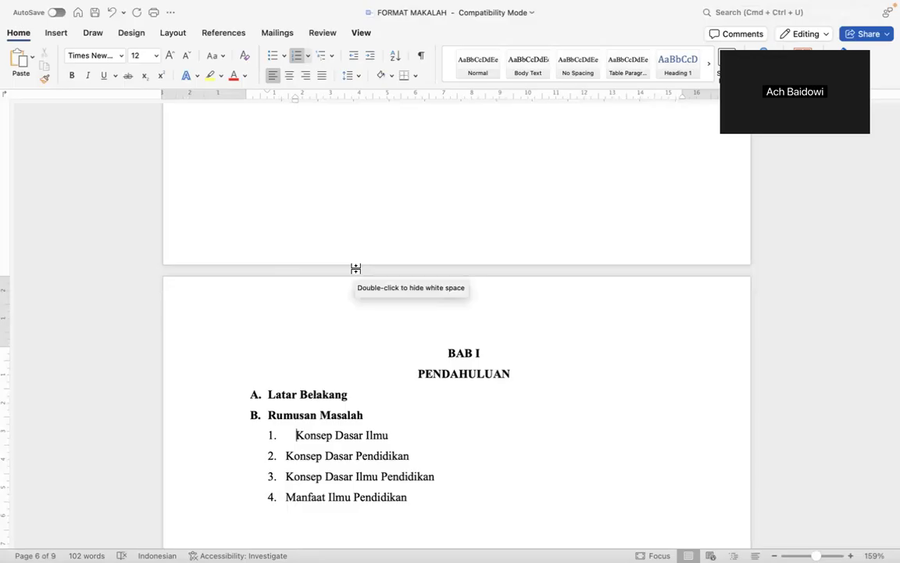
key(super+z)
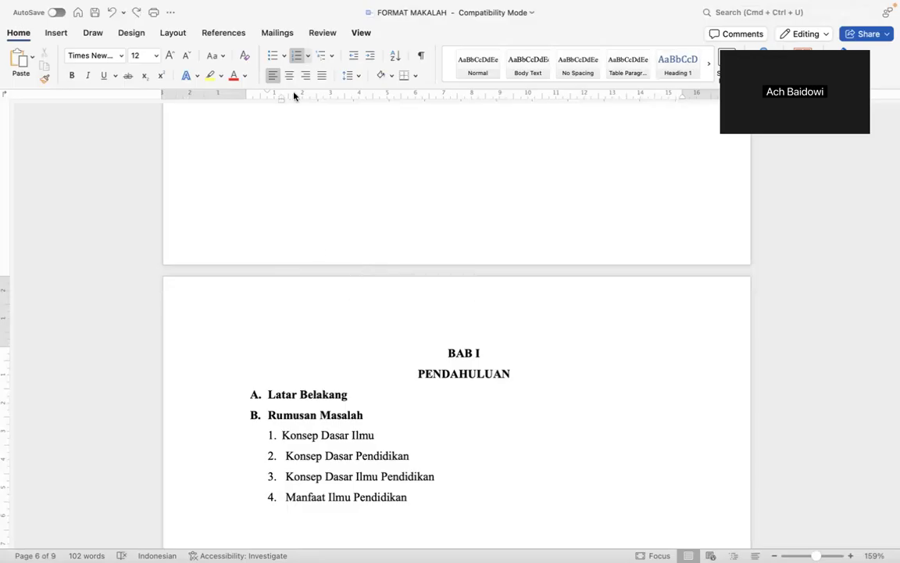
drag(281, 97, 288, 101)
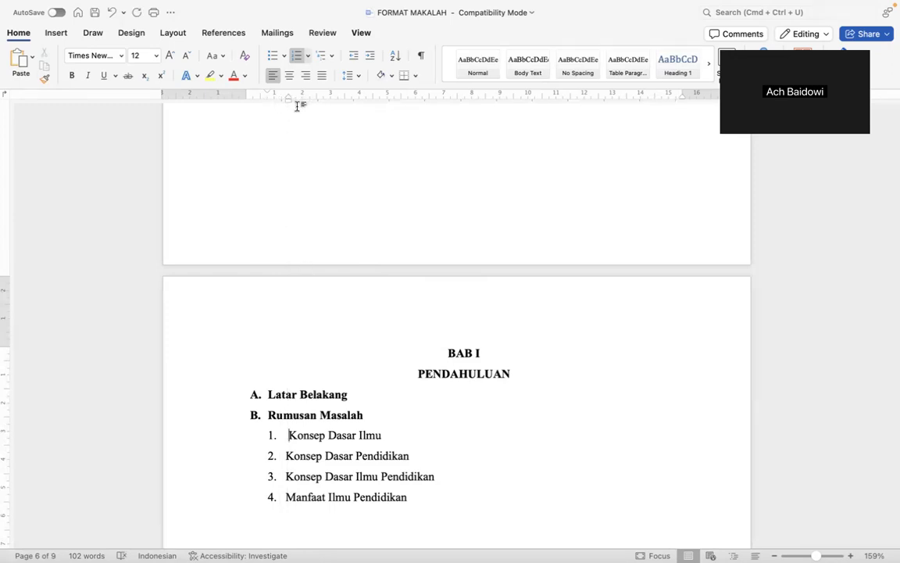
key(super+z)
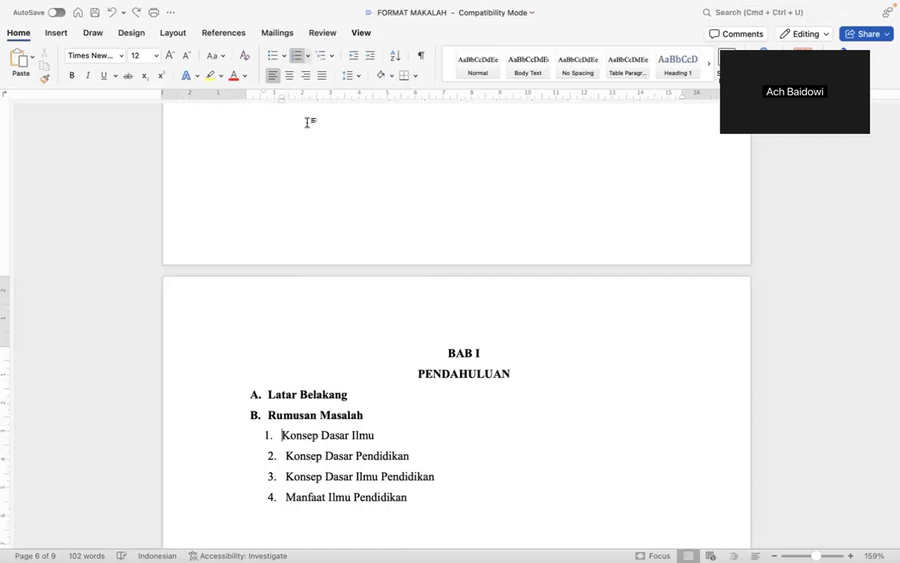
drag(281, 100, 269, 92)
key(BackSpace)
key(BackSpace)
key(Return)
key(Down)
key(BackSpace)
key(BackSpace)
key(Return)
key(BackSpace)
key(BackSpace)
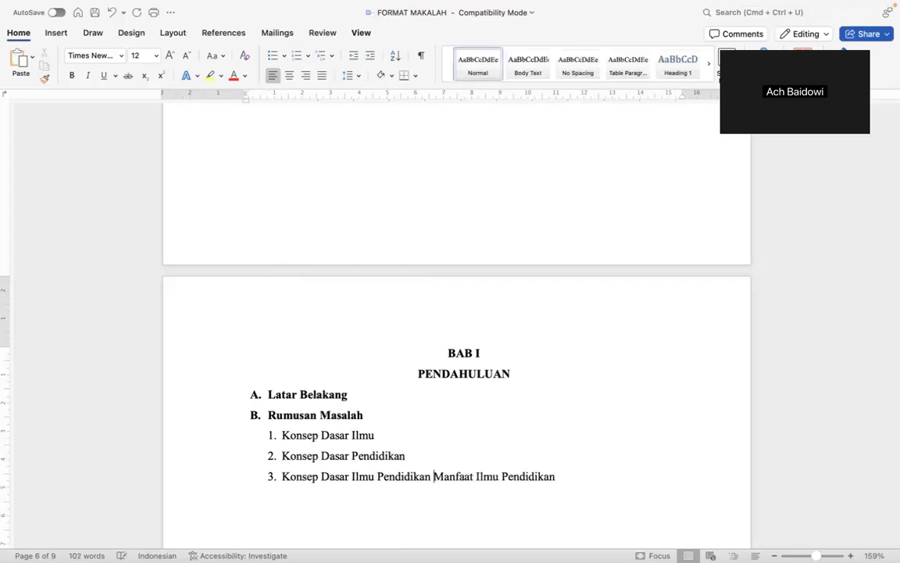
key(Return)
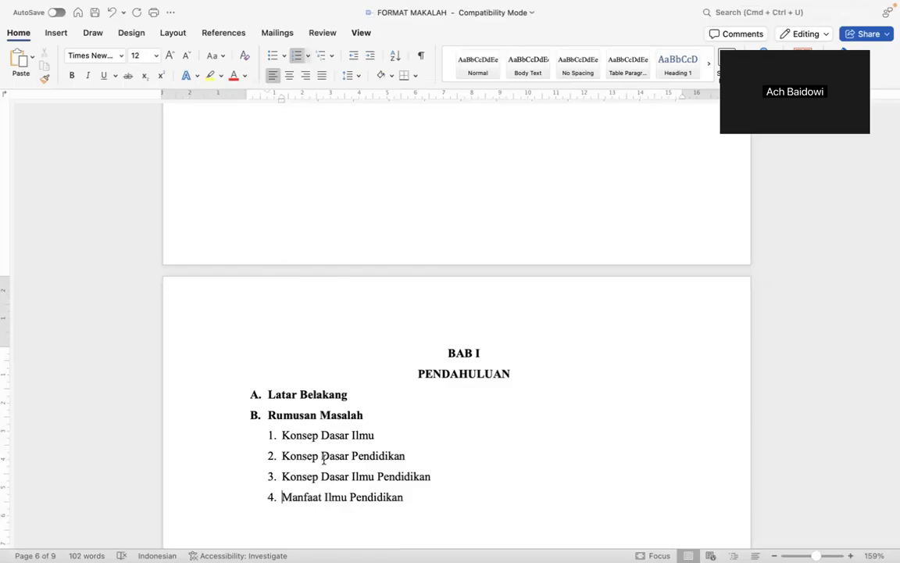
Prefix items 1 and 2 with 'Bagaimana' and end each with a question mark.
scroll(352, 405, up, 5)
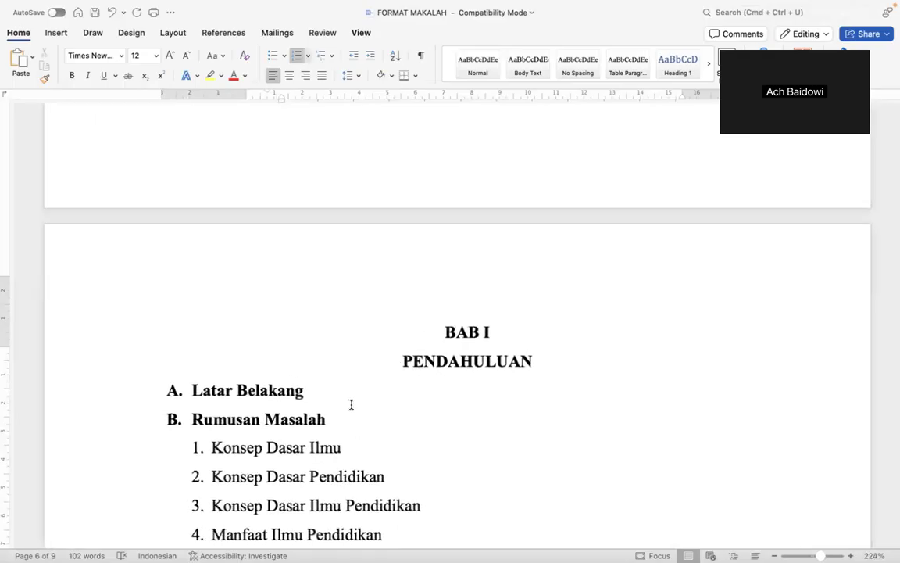
scroll(352, 404, down, 3)
click(207, 339)
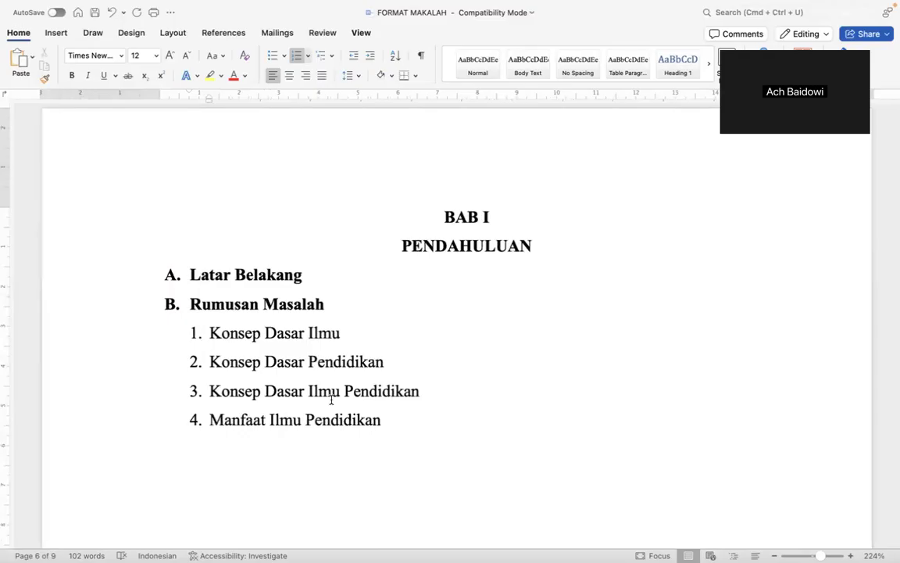
text(Bagaimana)
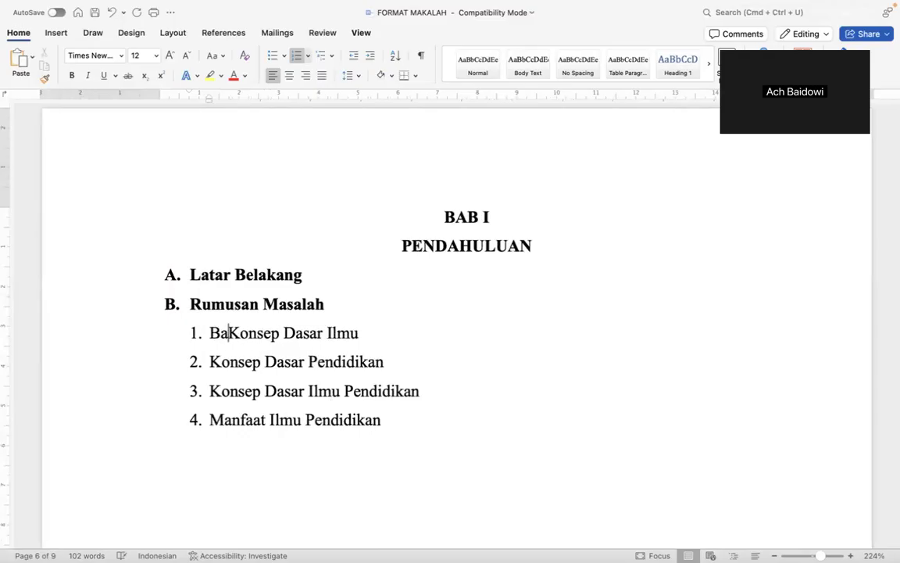
key(alt+Right)
key(alt+Right)
key(alt+Right)
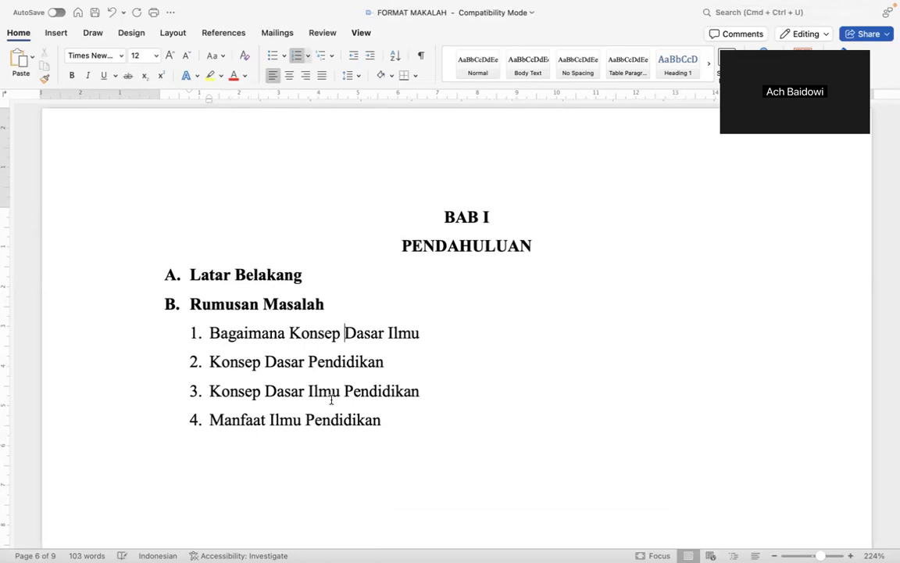
key(BackSpace)
text(?)
click(220, 362)
text(Ba)
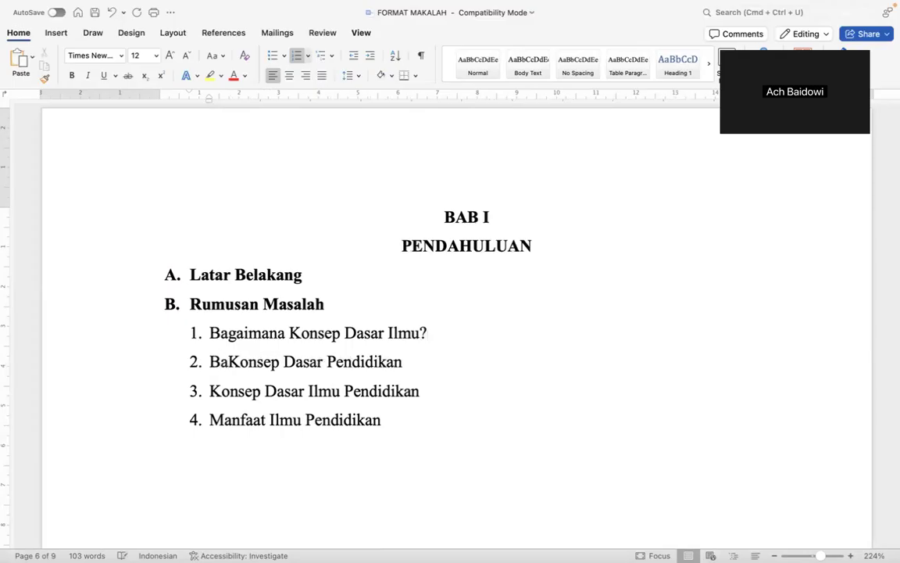
text(gaimana)
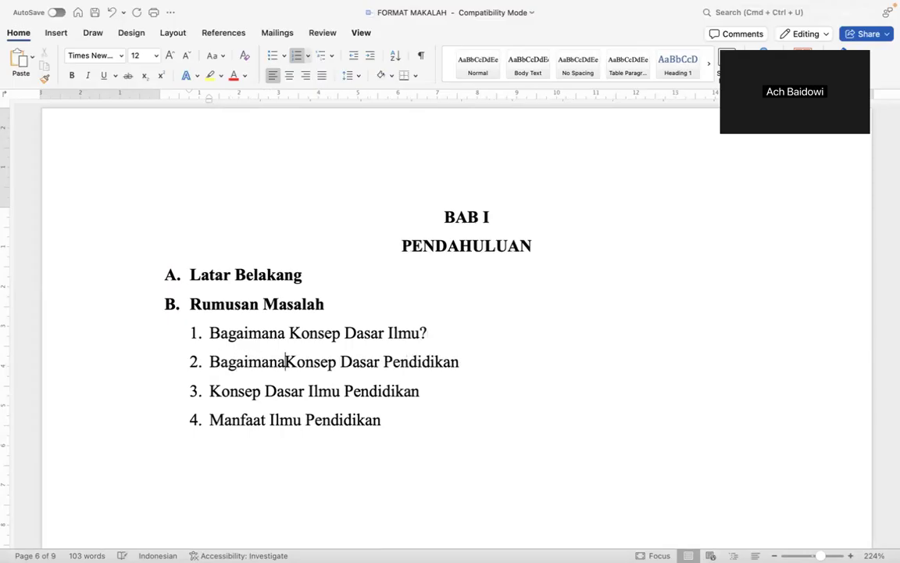
key(alt+Right)
key(alt+Right)
key(alt+Right)
key(BackSpace)
text(?)
Try 'Seperti Apa' in place of Bagaimana in item 2, then delete it.
double_click(230, 362)
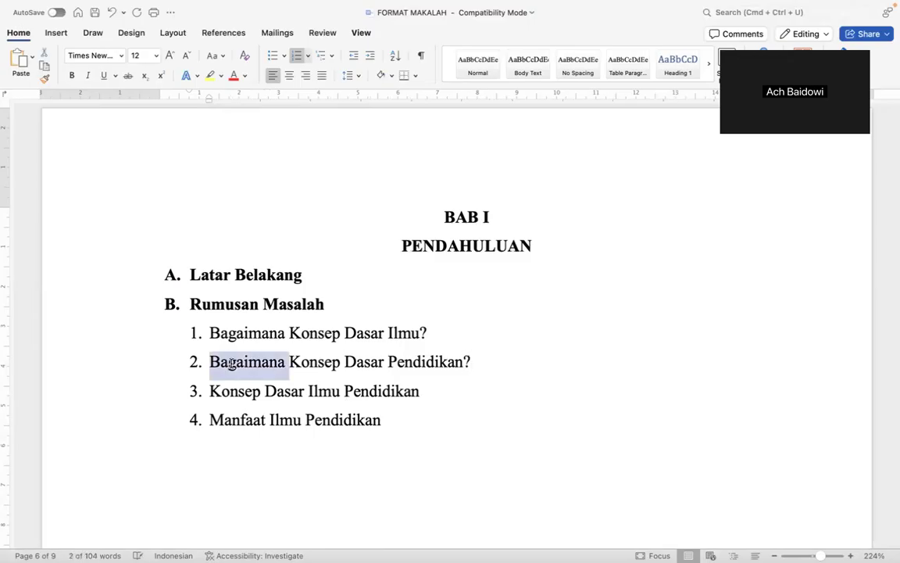
text(Seperti Apa)
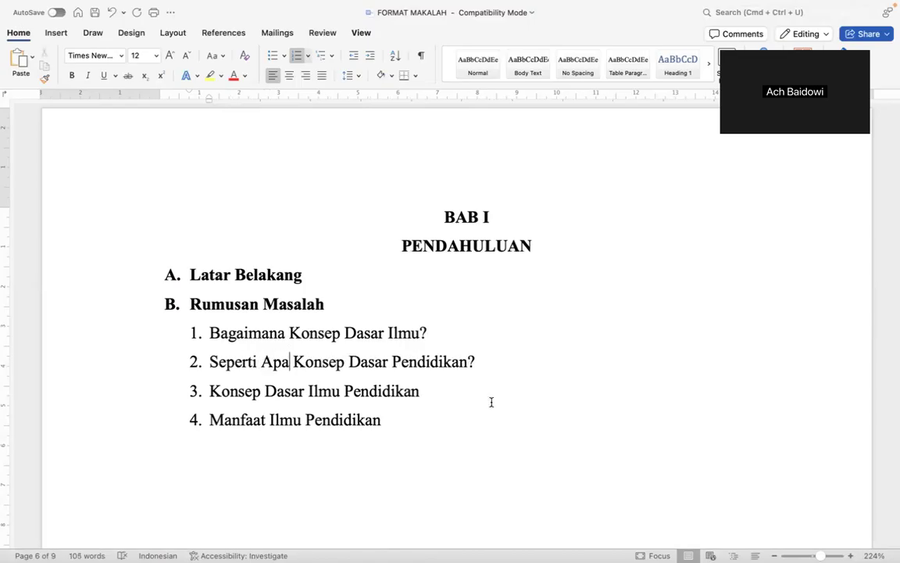
double_click(235, 332)
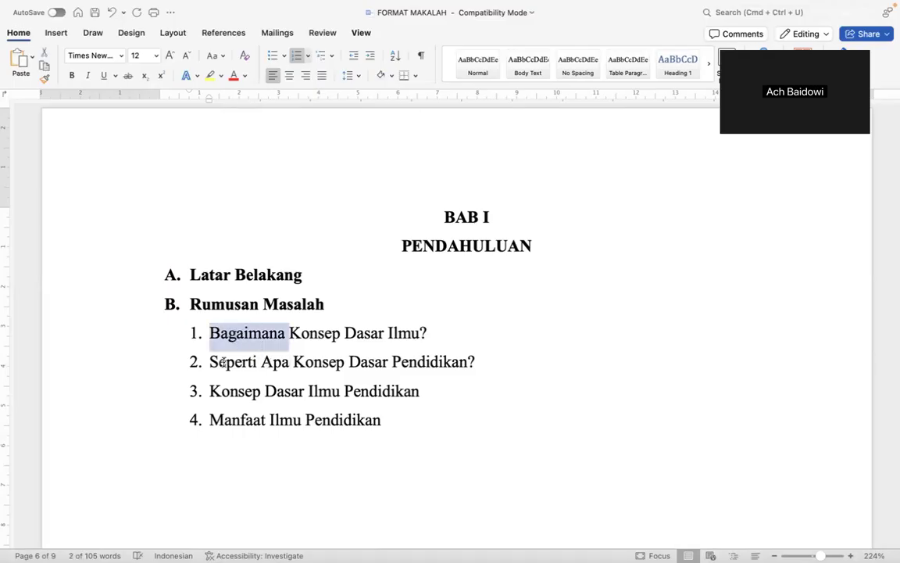
click(225, 362)
drag(226, 363, 261, 359)
click(220, 330)
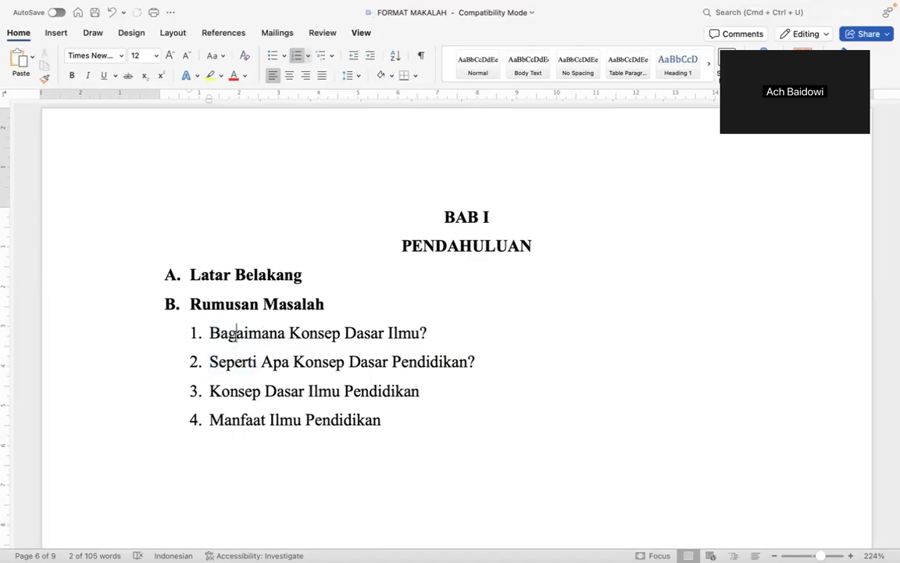
double_click(228, 364)
key(shift+Right)
key(shift+Right)
key(shift+Right)
key(shift+Right)
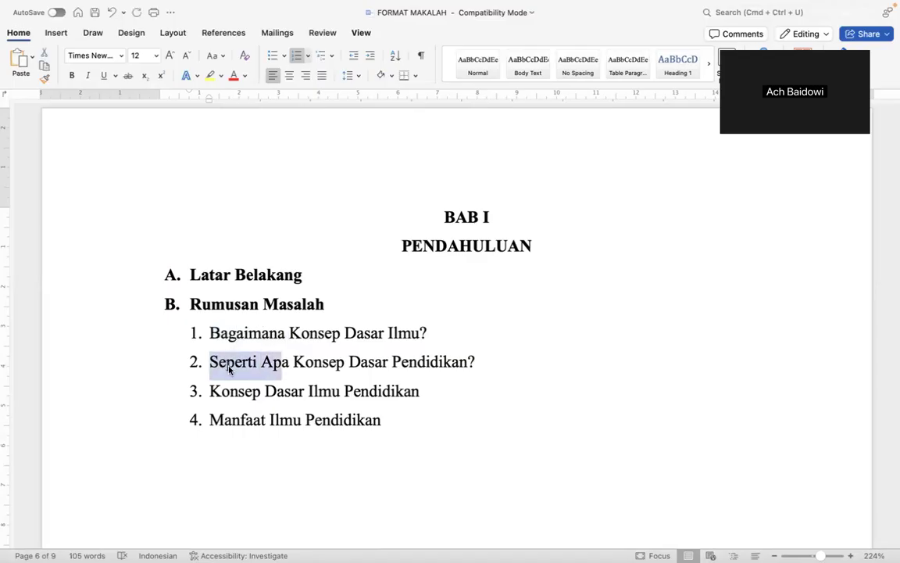
key(BackSpace)
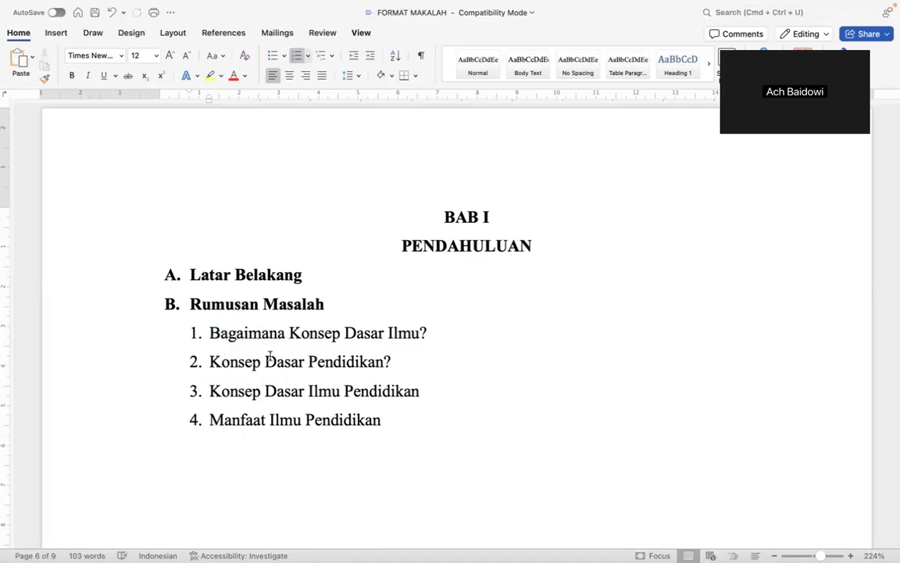
Copy 'Bagaimana' from item 1 and paste it at the start of items 2, 3 and 4.
double_click(237, 332)
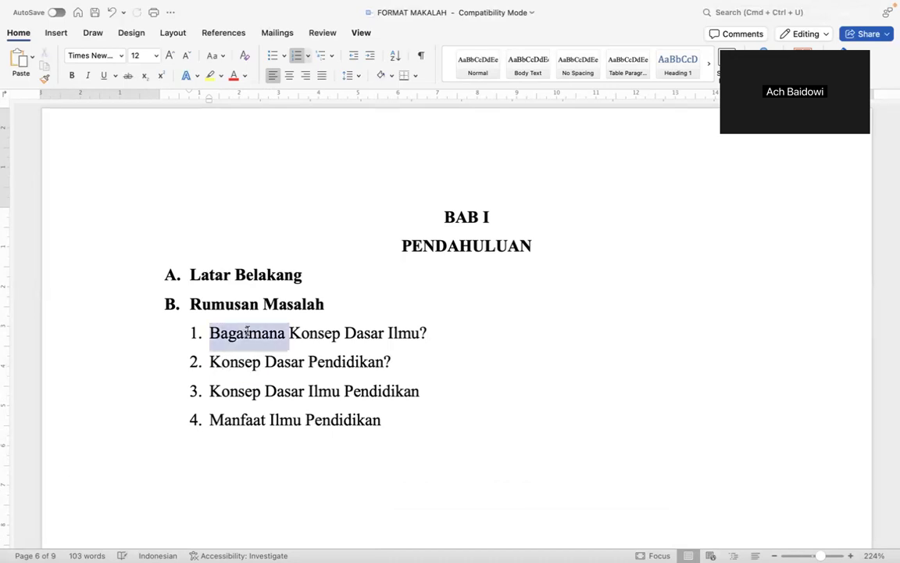
key(super+c)
click(209, 362)
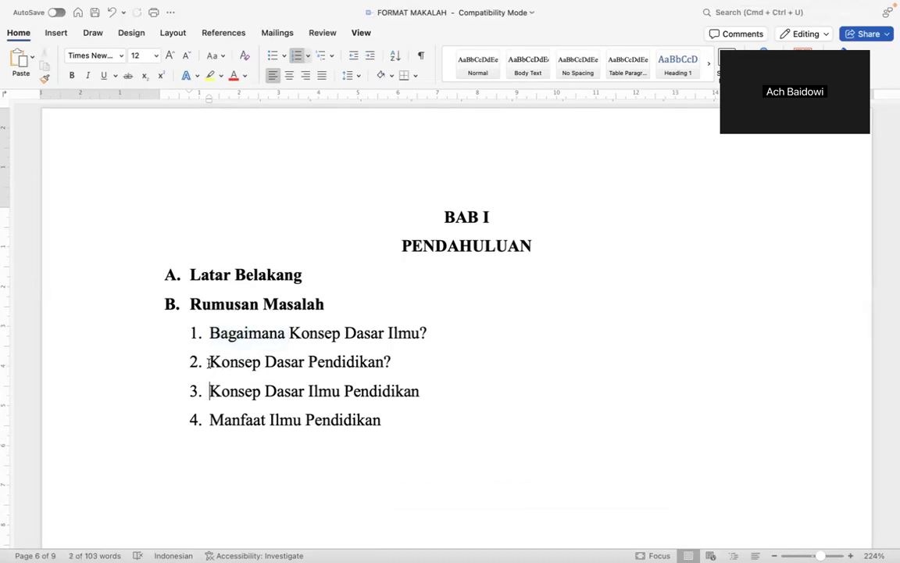
key(super+v)
click(209, 391)
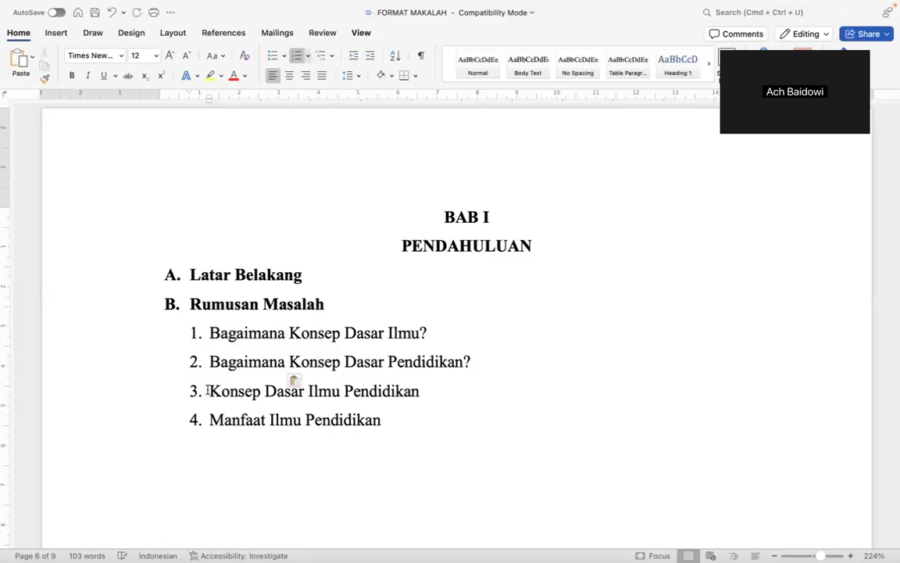
key(super+v)
click(208, 420)
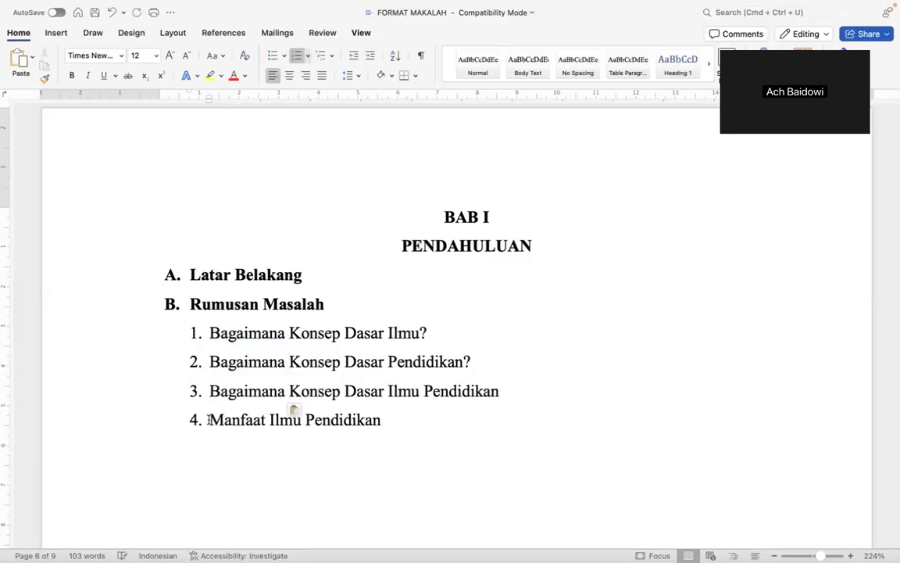
key(super+v)
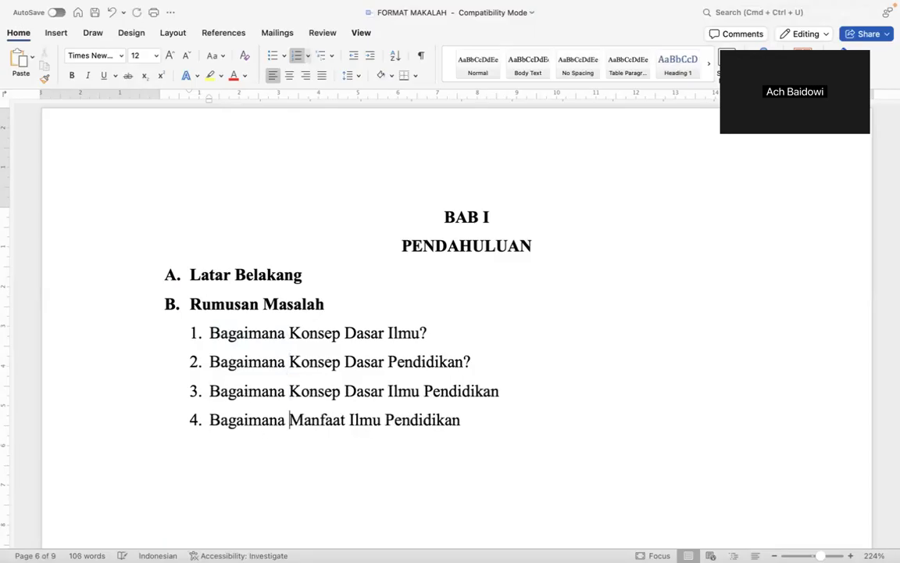
End items 3 and 4 with a question mark.
click(513, 391)
text(?)
key(Down)
key(BackSpace)
text(?)
scroll(593, 337, down, 5)
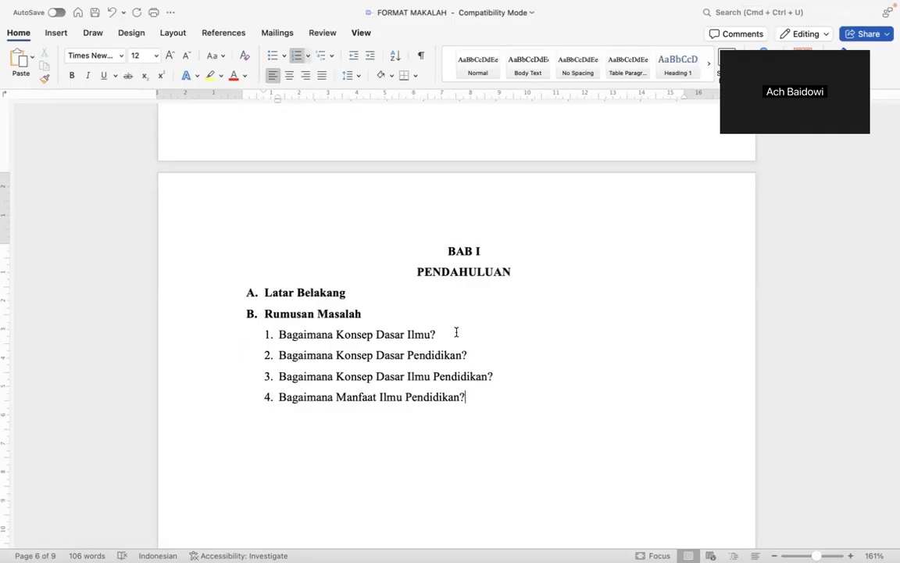
Make the 'BAB II KAJIAN PUSTAKA' heading line bold.
scroll(456, 332, down, 2)
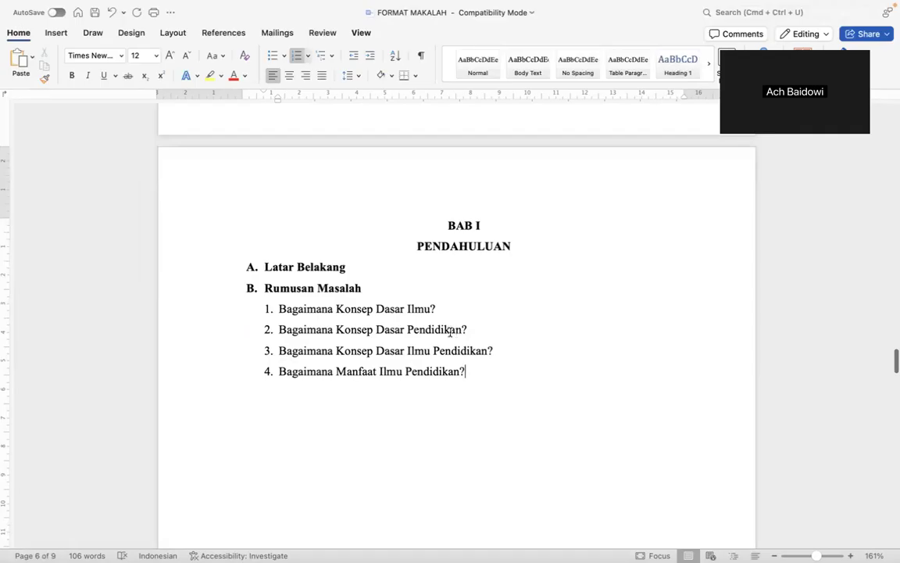
scroll(399, 315, down, 15)
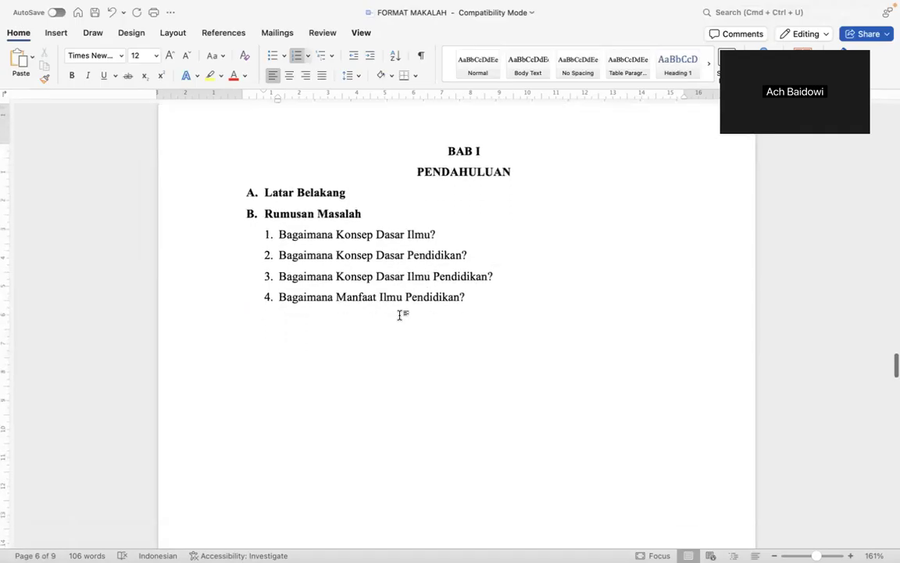
scroll(399, 315, down, 7)
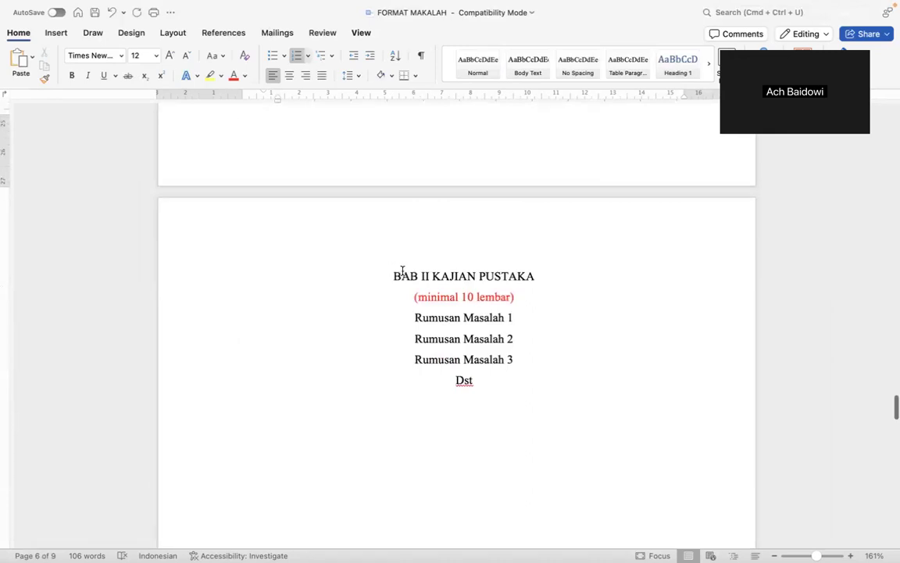
double_click(401, 275)
shift+click(540, 279)
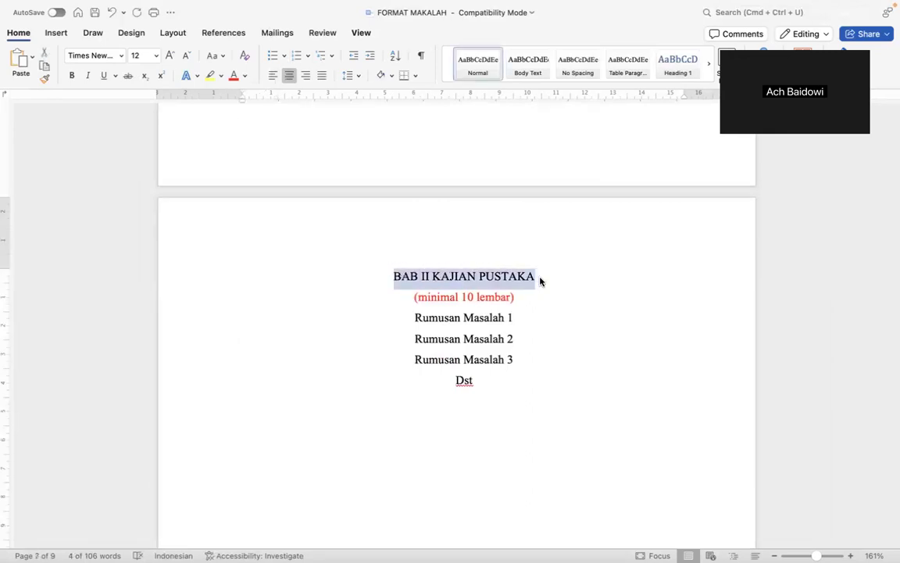
key(super+b)
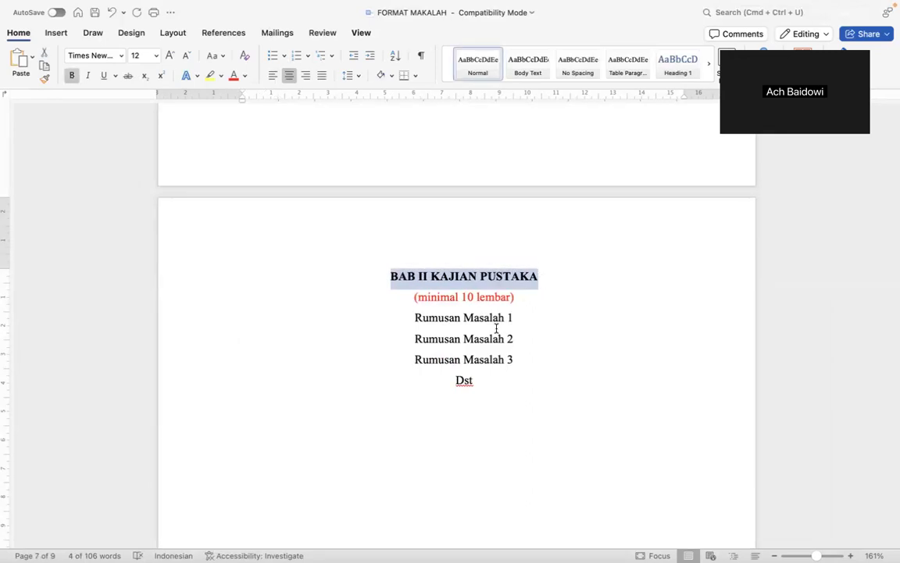
Split the bold heading into 'BAB II' above 'KAJIAN PUSTAKA' on separate lines.
scroll(496, 328, up, 10)
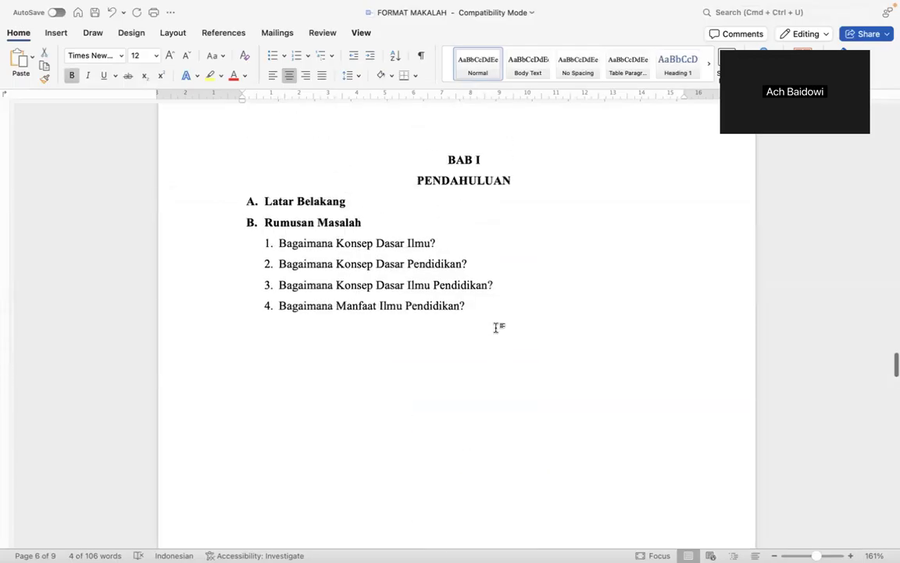
scroll(496, 328, down, 10)
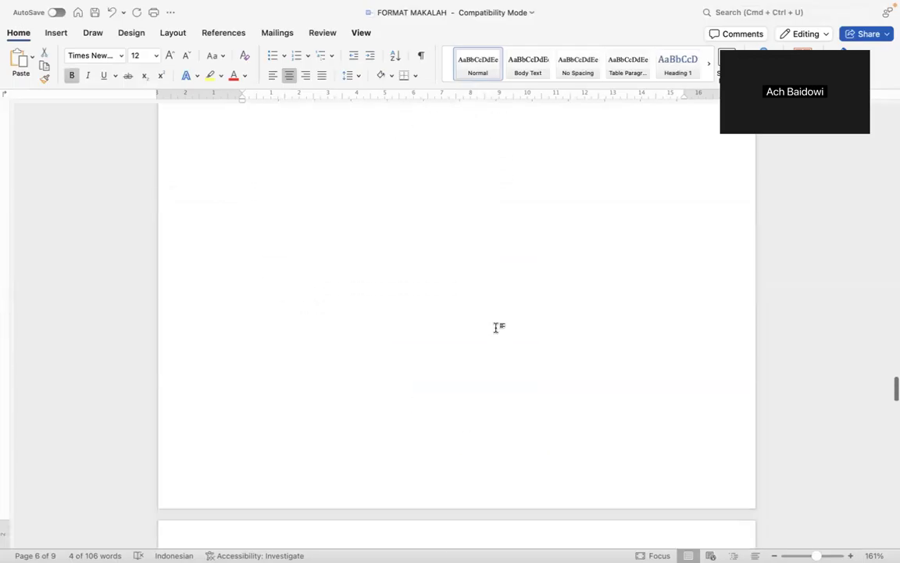
click(412, 301)
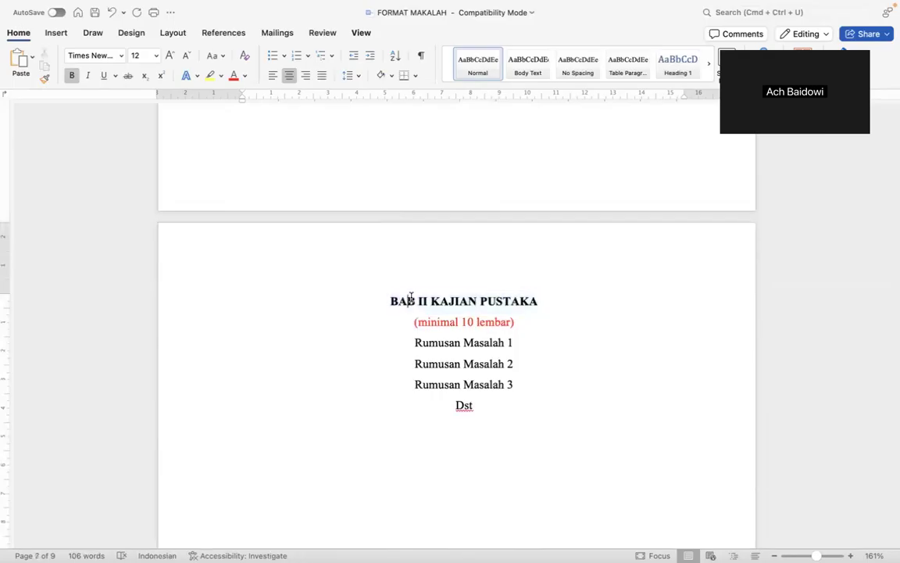
key(super+z)
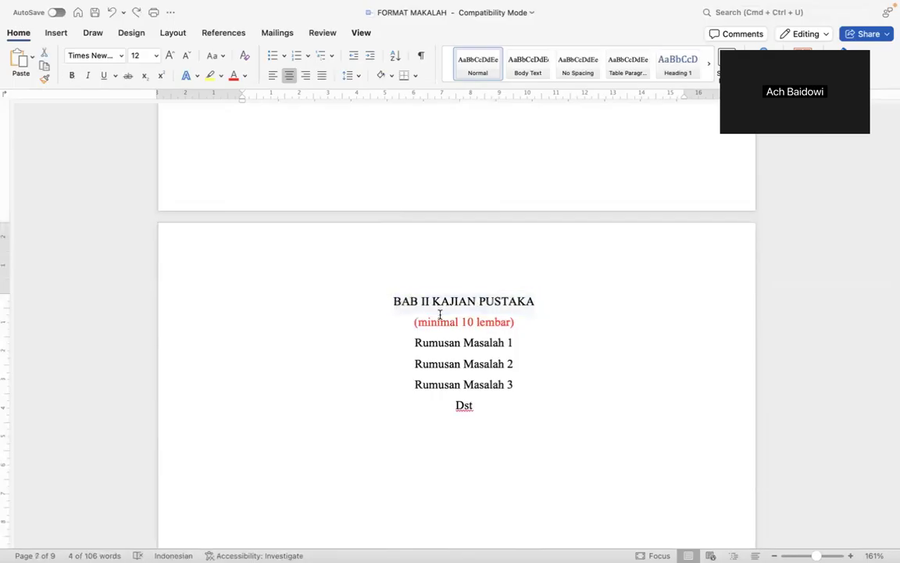
key(super+b)
click(433, 303)
key(BackSpace)
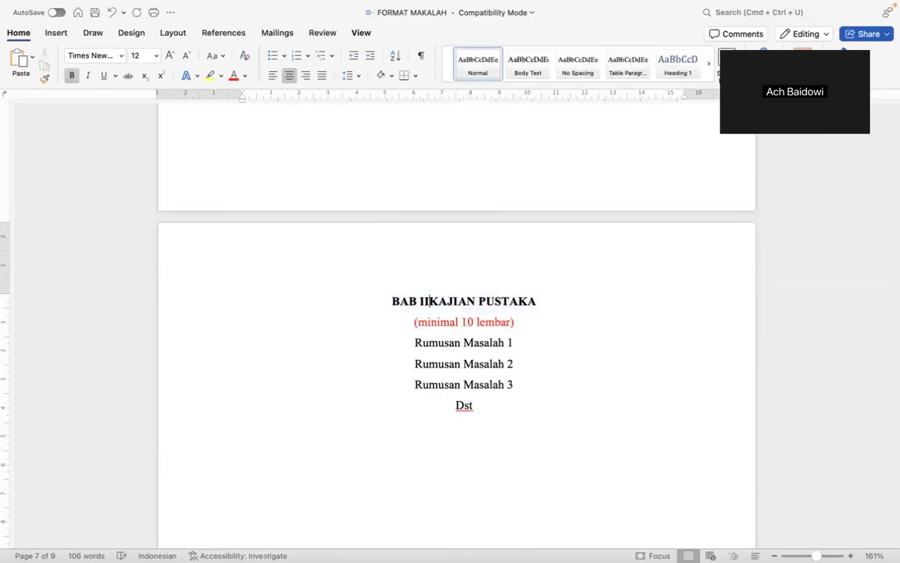
key(Return)
scroll(473, 311, up, 5)
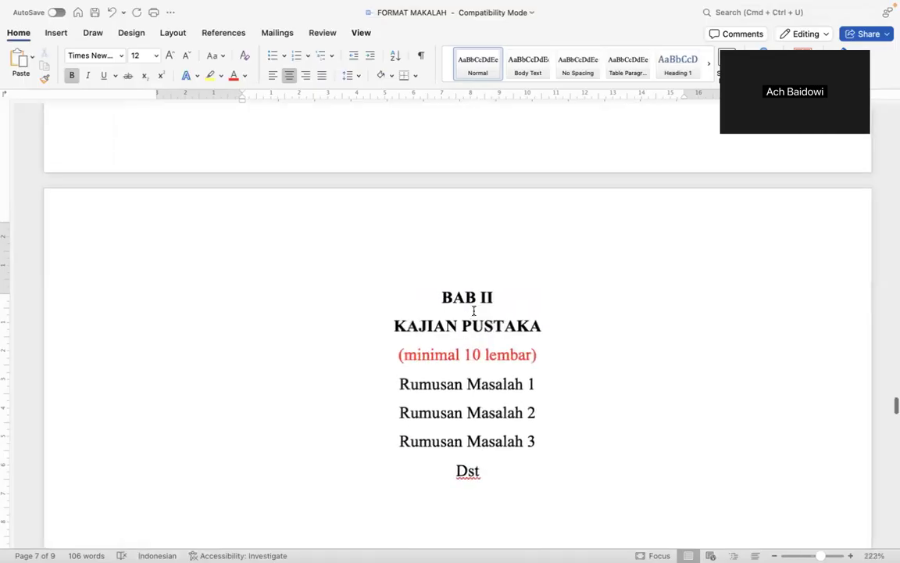
click(382, 358)
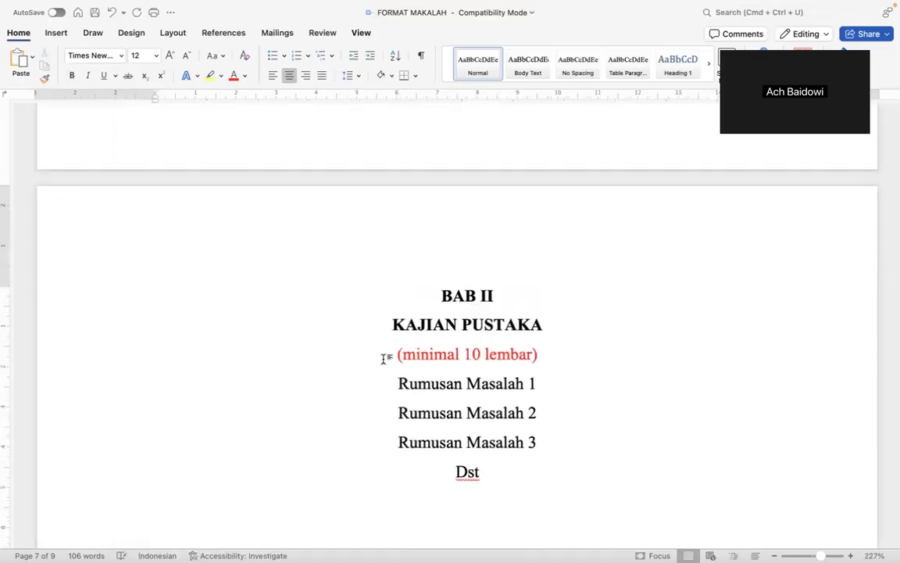
Delete the '(minimal 10 lembar)' note and left-align Rumusan Masalah 1, 2, 3 and Dst.
triple_click(382, 358)
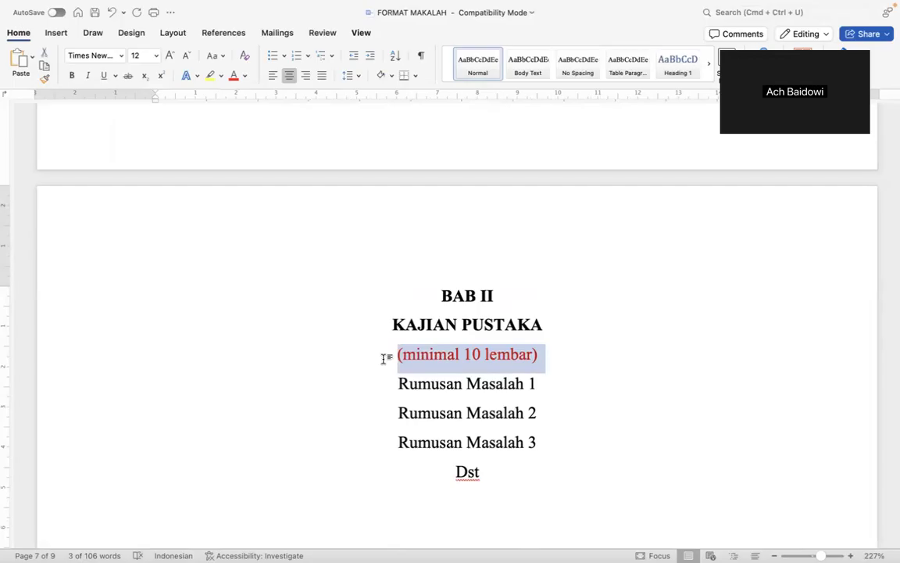
key(BackSpace)
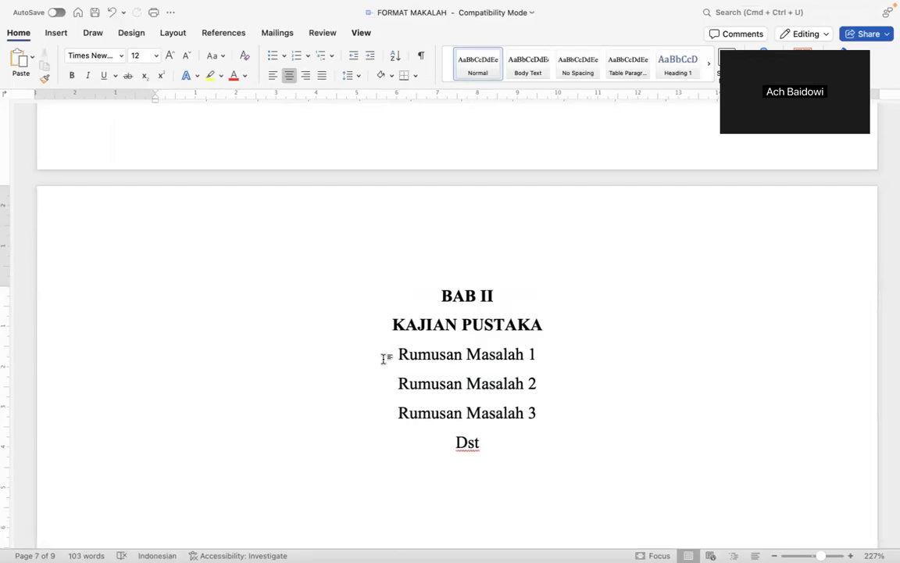
key(super+l)
key(Down)
key(super+l)
key(Down)
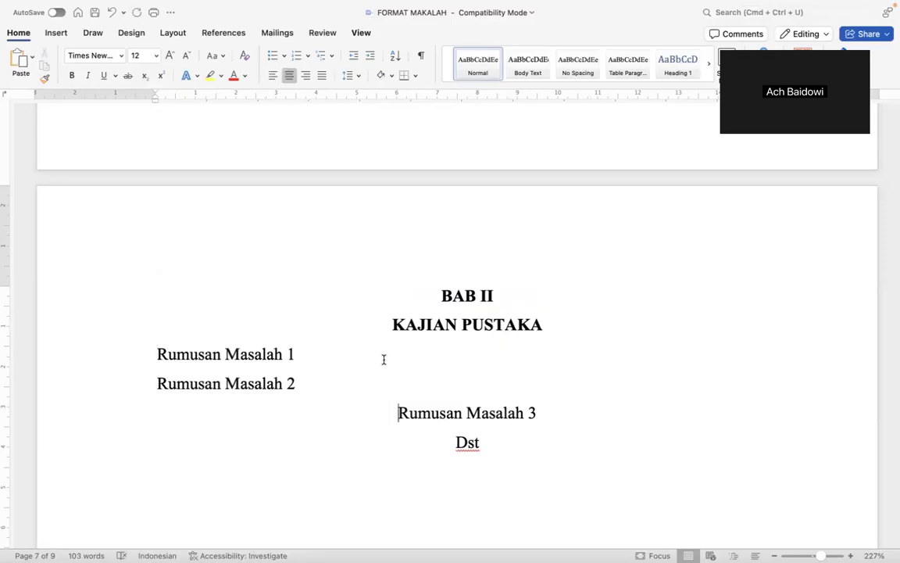
key(super+l)
key(Down)
key(super+l)
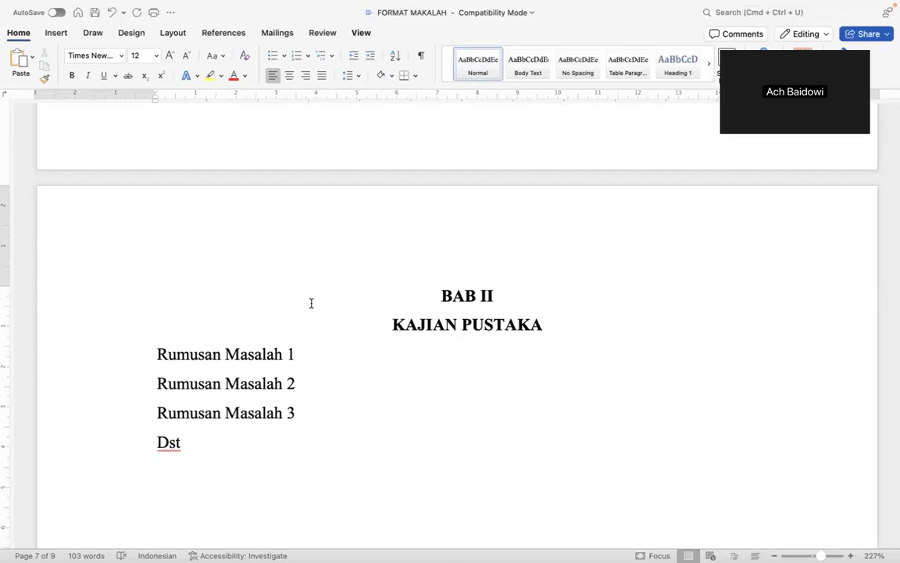
scroll(311, 301, up, 10)
scroll(311, 302, up, 5)
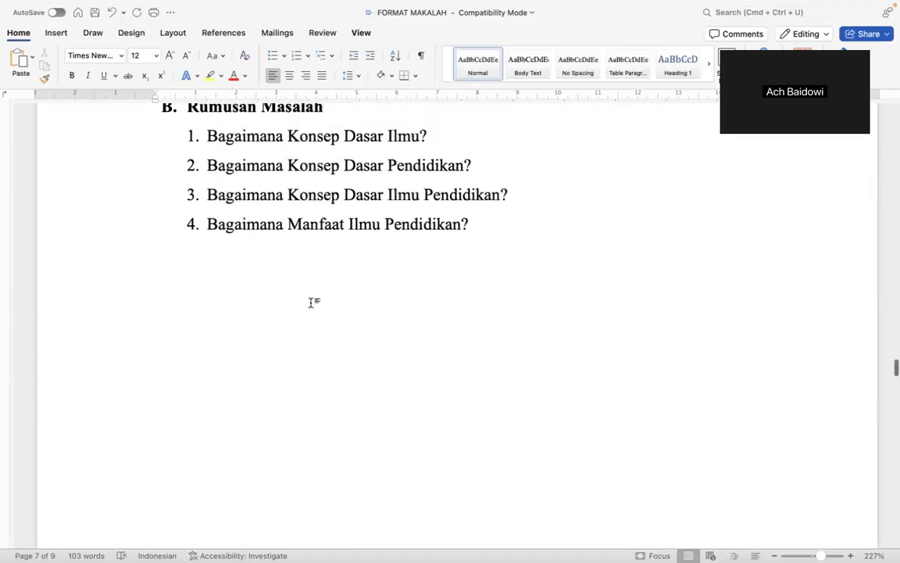
Replace the Rumusan Masalah lines under KAJIAN PUSTAKA with the four BAB I question items.
drag(244, 182, 469, 269)
key(super+c)
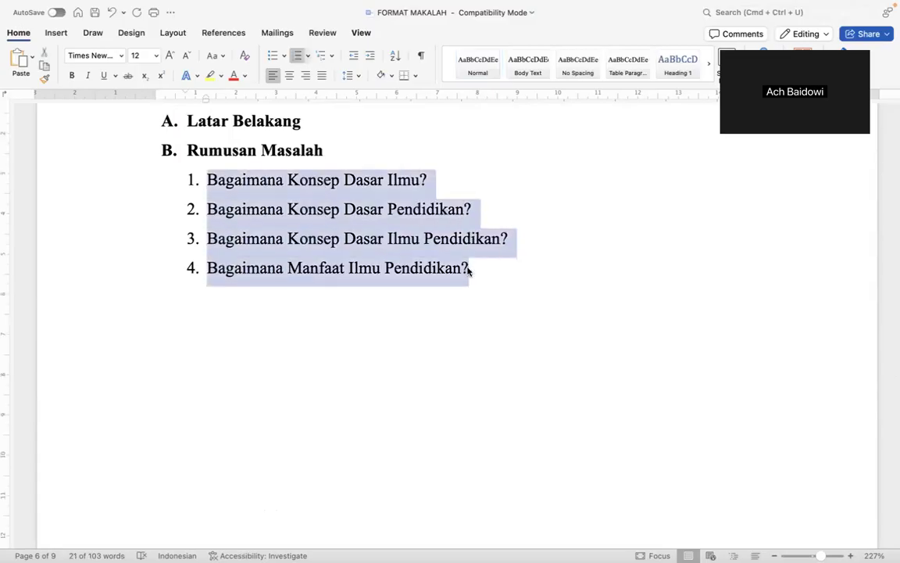
scroll(468, 267, down, 12)
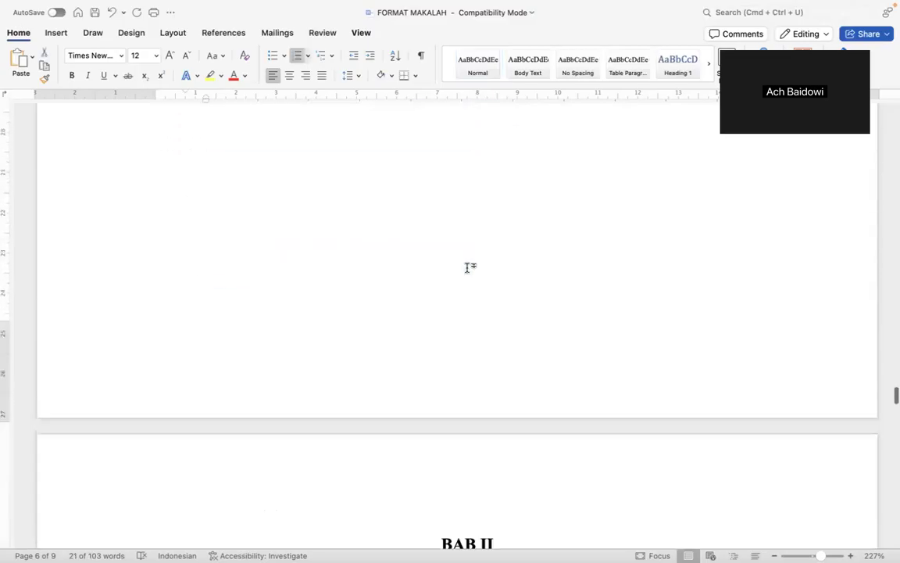
scroll(340, 424, down, 5)
drag(162, 334, 173, 425)
key(super+v)
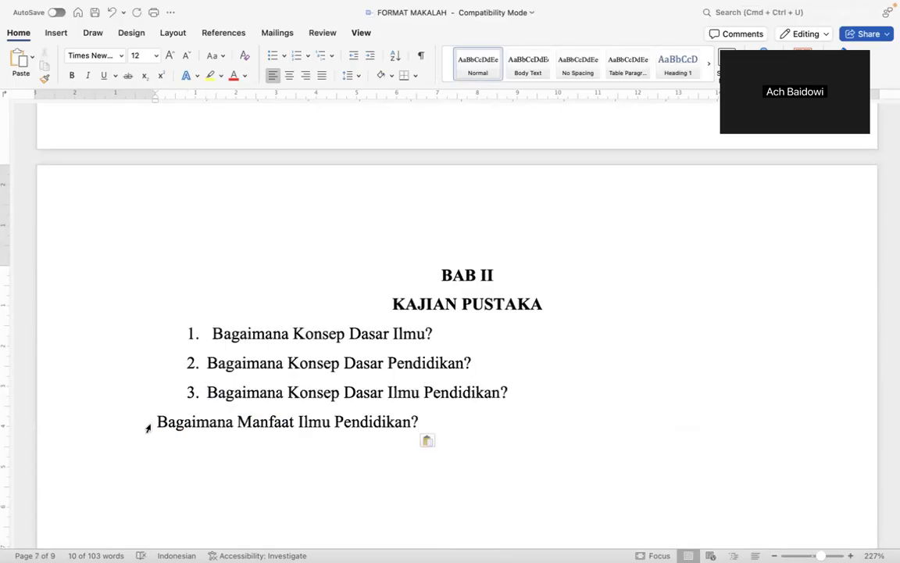
Strip the numbering, indent, 'Bagaimana' and question mark from the first pasted line.
click(147, 424)
click(298, 392)
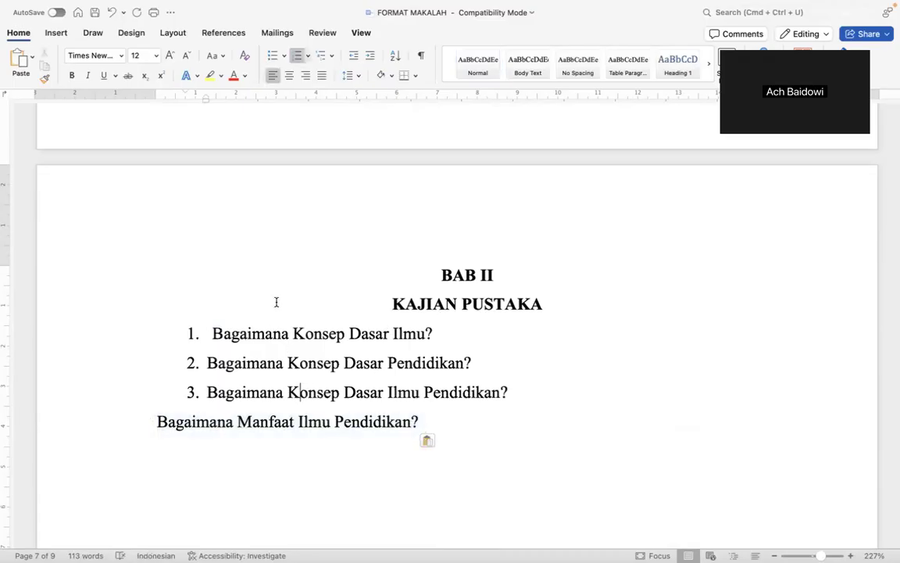
click(203, 335)
key(BackSpace)
key(BackSpace)
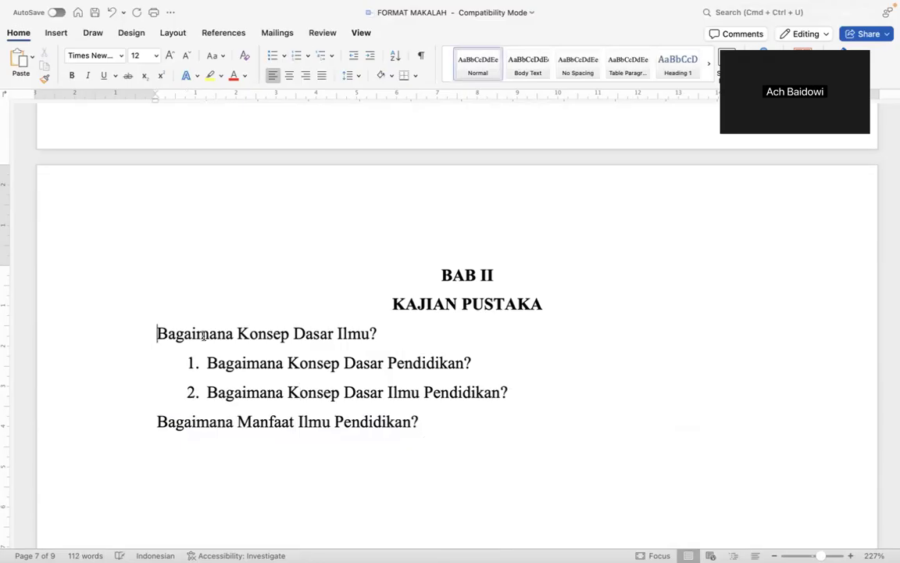
double_click(203, 335)
key(BackSpace)
key(alt+Right)
key(alt+Right)
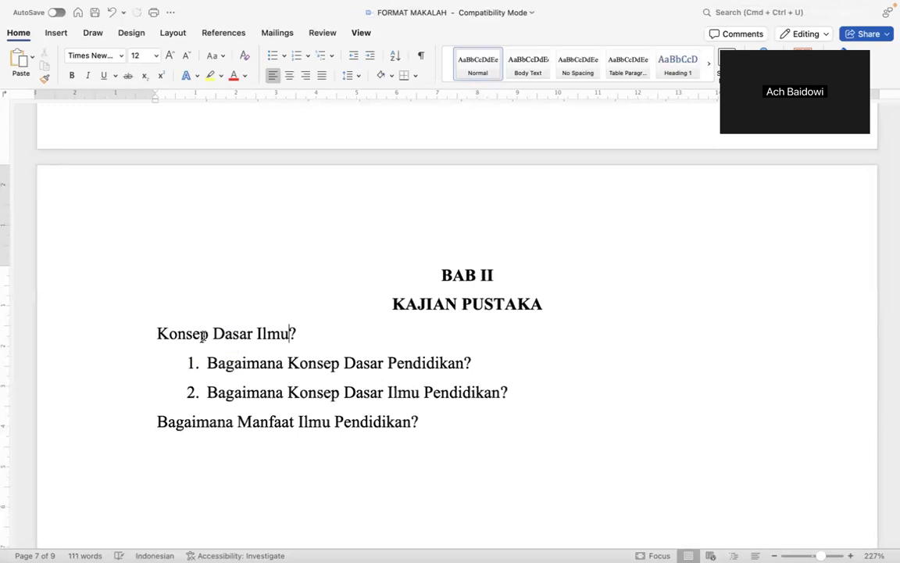
key(BackSpace)
double_click(233, 362)
key(BackSpace)
key(BackSpace)
key(BackSpace)
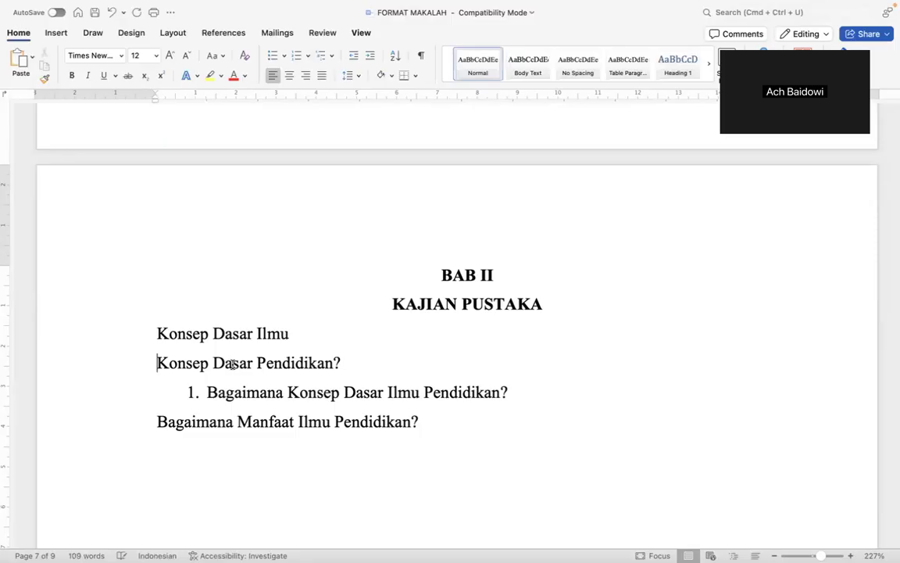
Check the group 1 topic list in PEMBAGIAN TUGAS and delete 'Bagaimana' from another question.
key(ctrl+Right)
drag(474, 242, 526, 287)
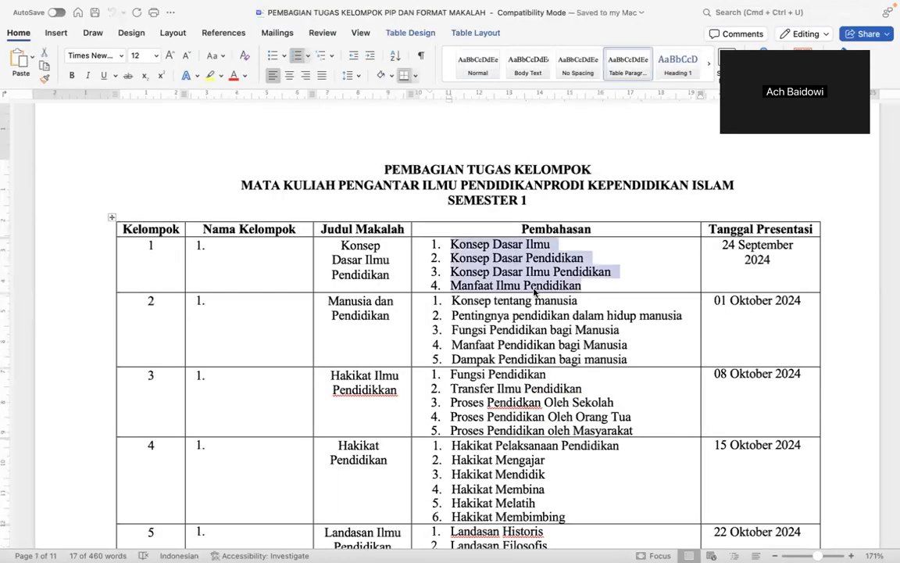
key(ctrl+Left)
double_click(243, 394)
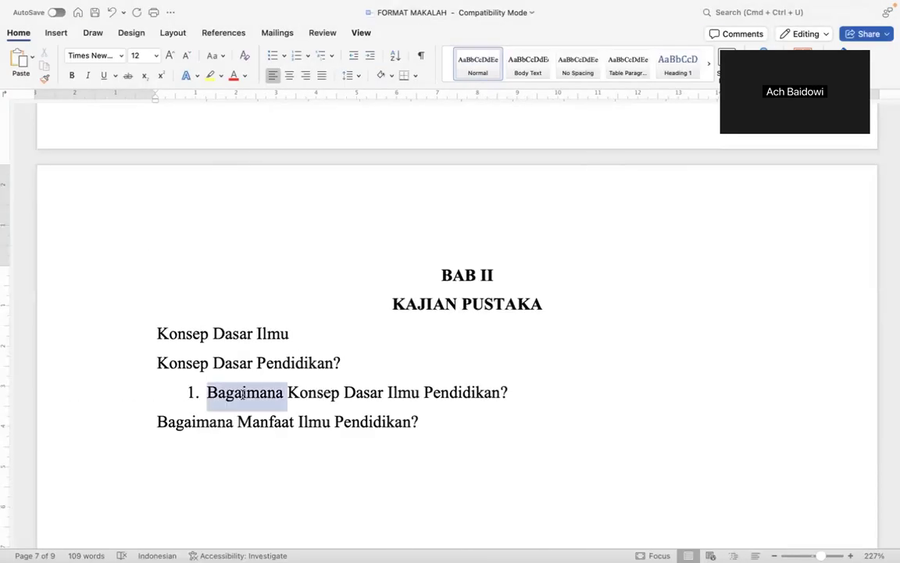
key(BackSpace)
Remove numbering, question marks, a stray '=' and 'Bagaimana' from the third and fourth lines.
key(BackSpace)
key(BackSpace)
click(392, 384)
key(BackSpace)
text(=)
key(Up)
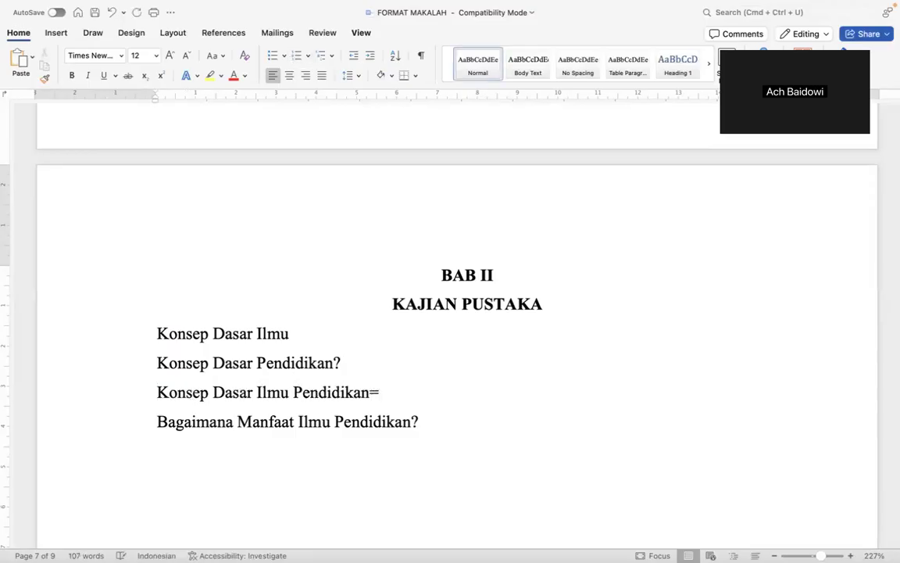
click(395, 393)
key(BackSpace)
click(420, 422)
key(BackSpace)
key(Up)
key(shift+Right)
key(shift+Right)
key(shift+Right)
key(shift+Right)
key(shift+Right)
key(shift+Right)
key(shift+Right)
key(shift+Right)
key(shift+Right)
key(shift+Right)
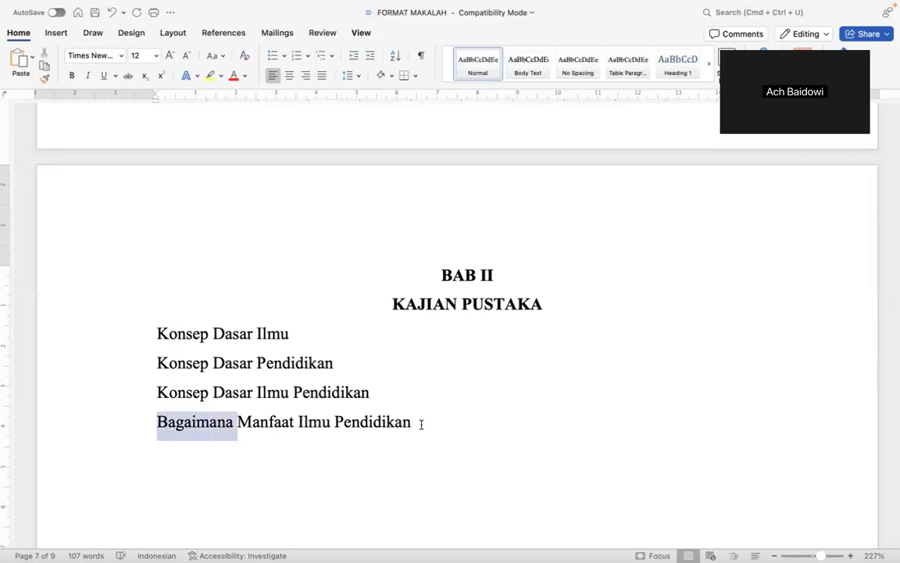
key(BackSpace)
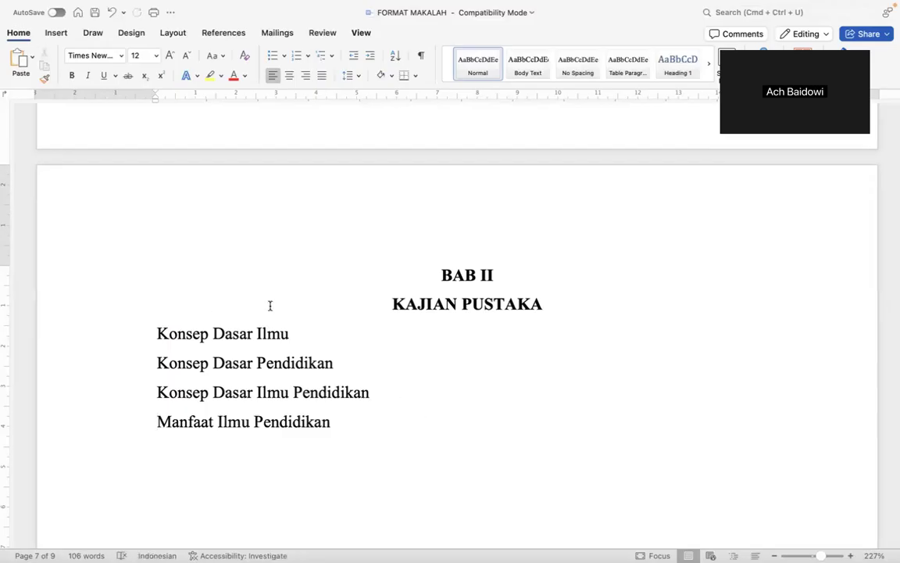
Compare the BAB II heading with BAB I's Latar Belakang subheading and question list formatting.
click(152, 335)
drag(436, 267, 534, 288)
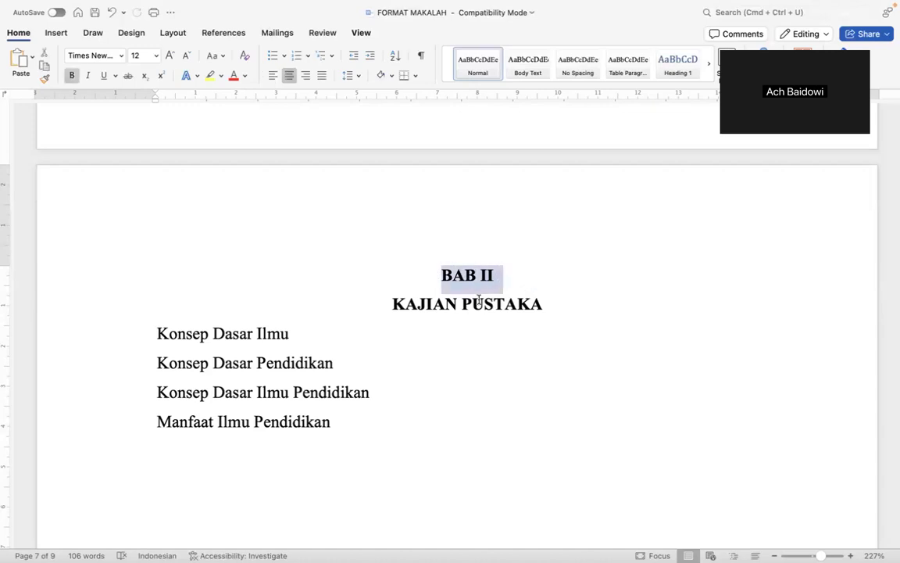
click(237, 329)
scroll(238, 329, up, 15)
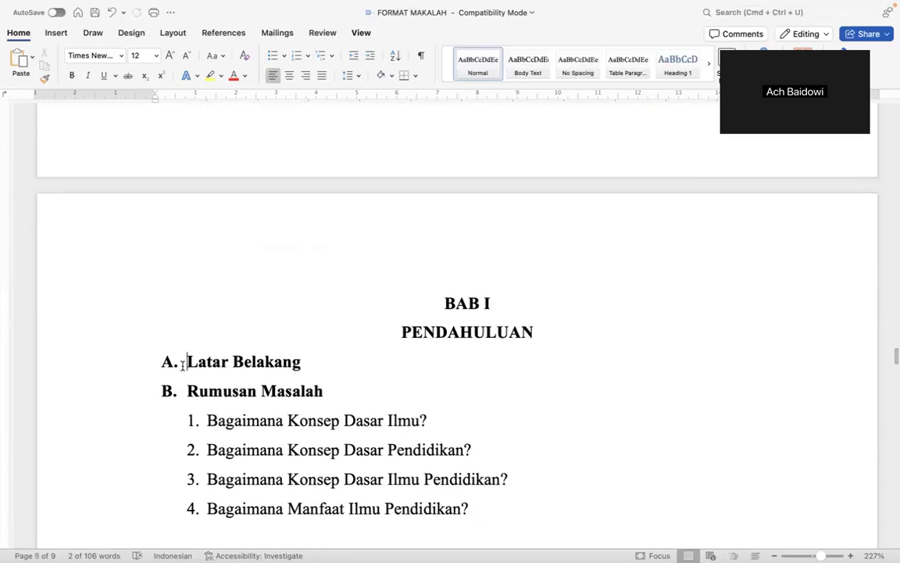
click(182, 363)
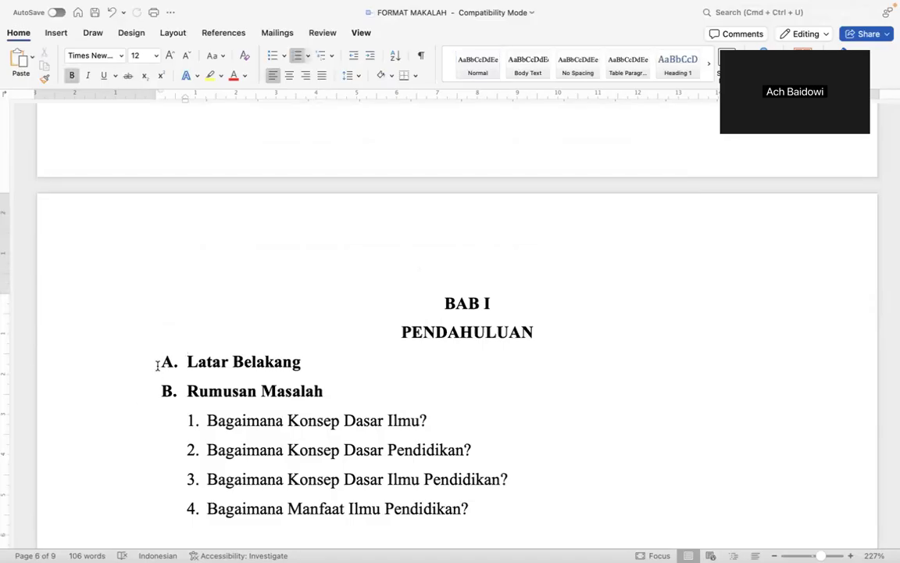
scroll(229, 382, down, 3)
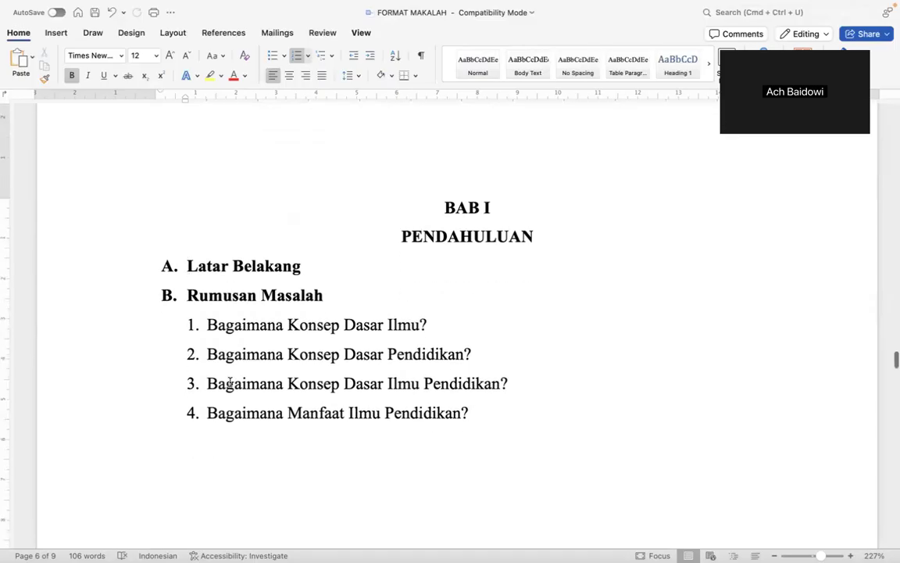
click(191, 324)
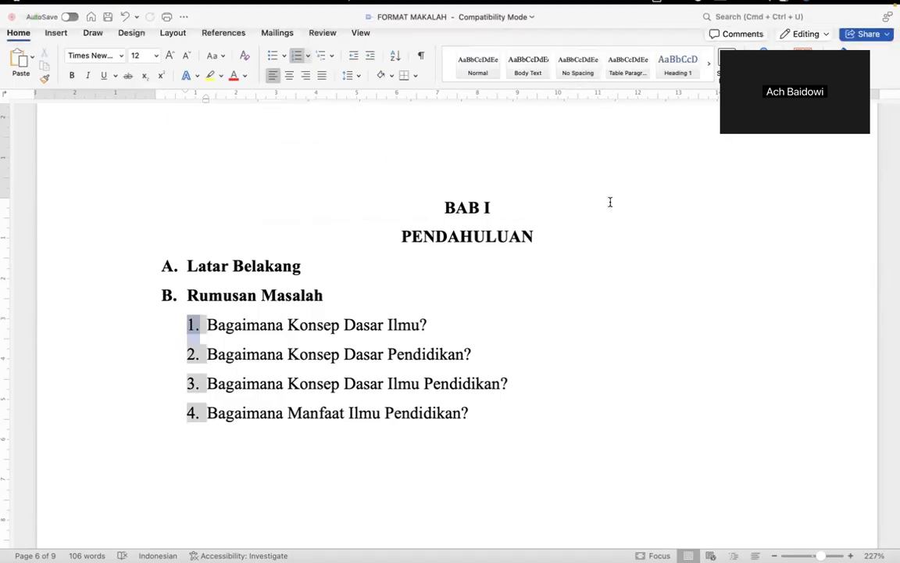
click(383, 303)
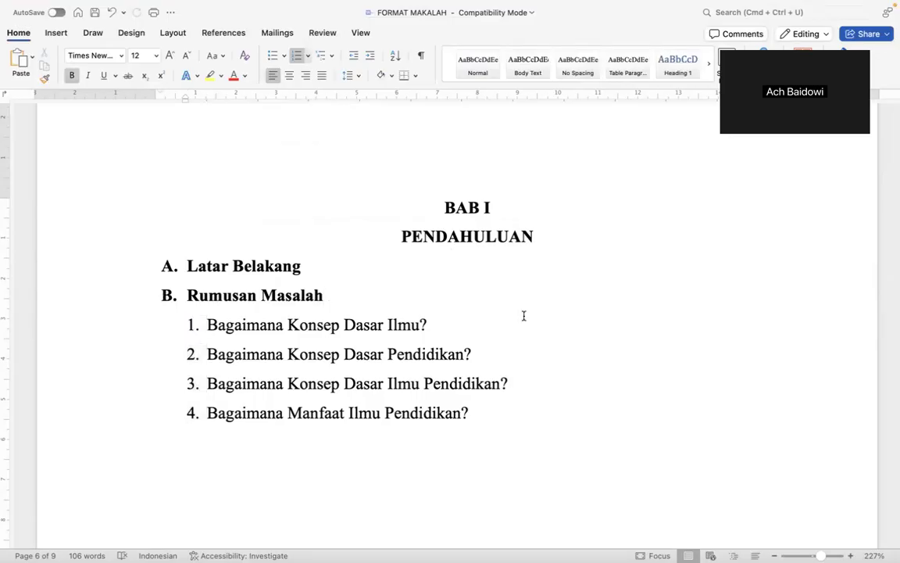
scroll(523, 315, down, 15)
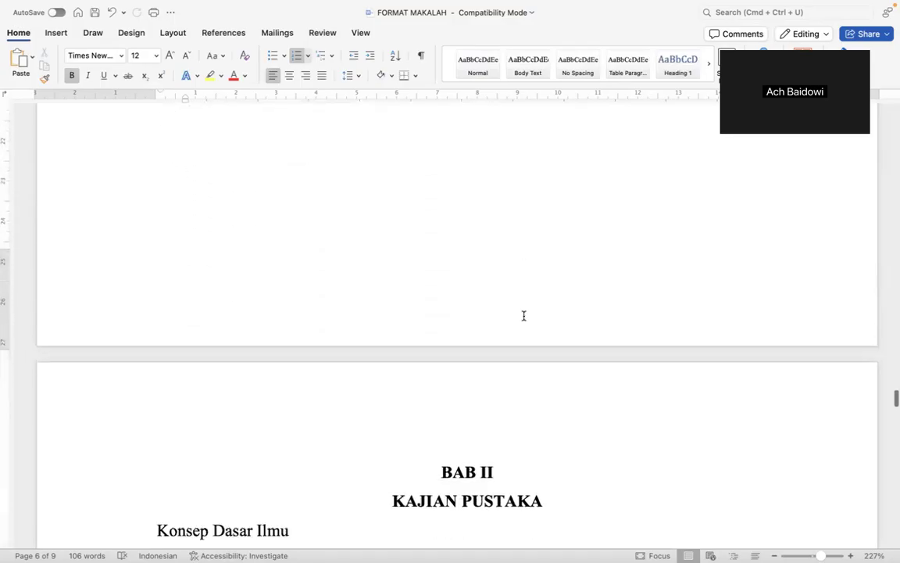
scroll(523, 315, down, 5)
Letter the four topics A. to D., aligning the indent with BAB I.
click(152, 289)
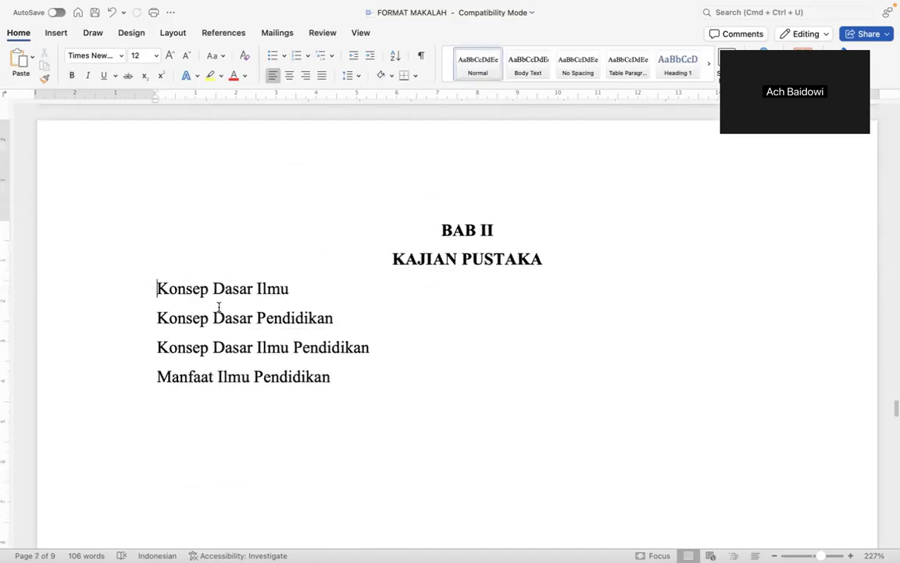
text(A.)
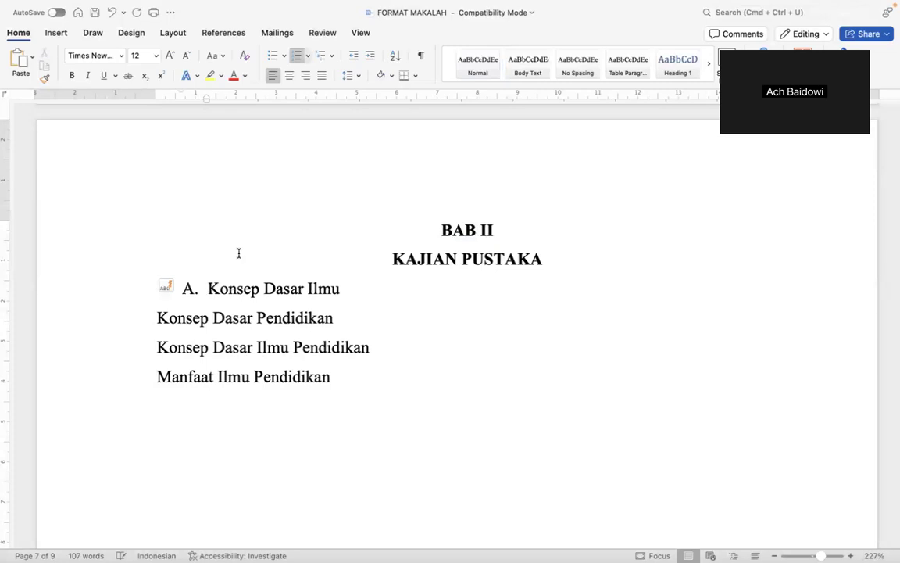
drag(205, 100, 182, 113)
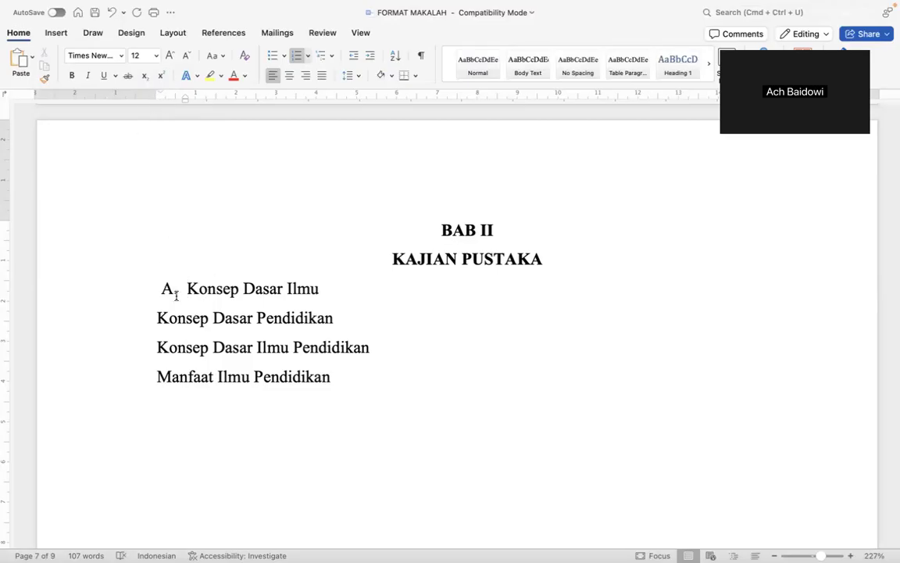
click(155, 319)
key(BackSpace)
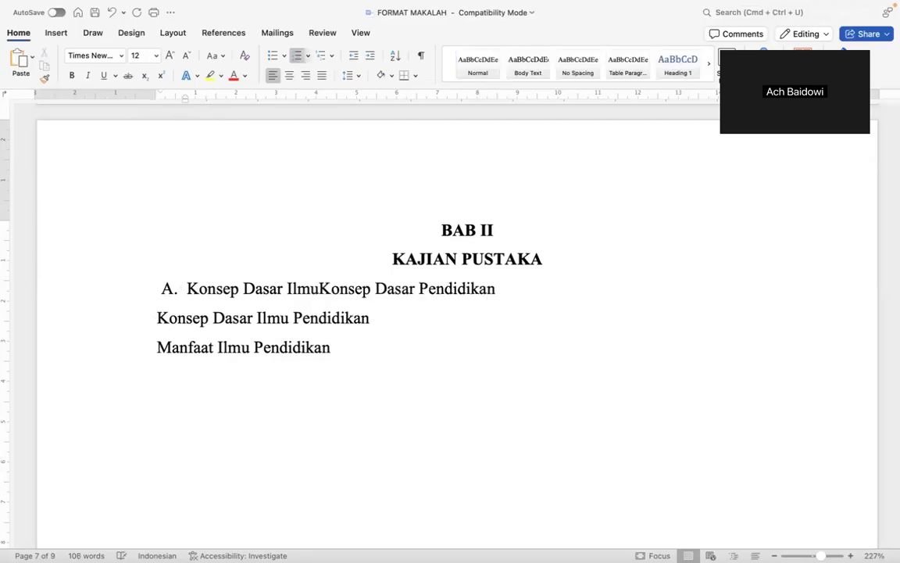
key(Return)
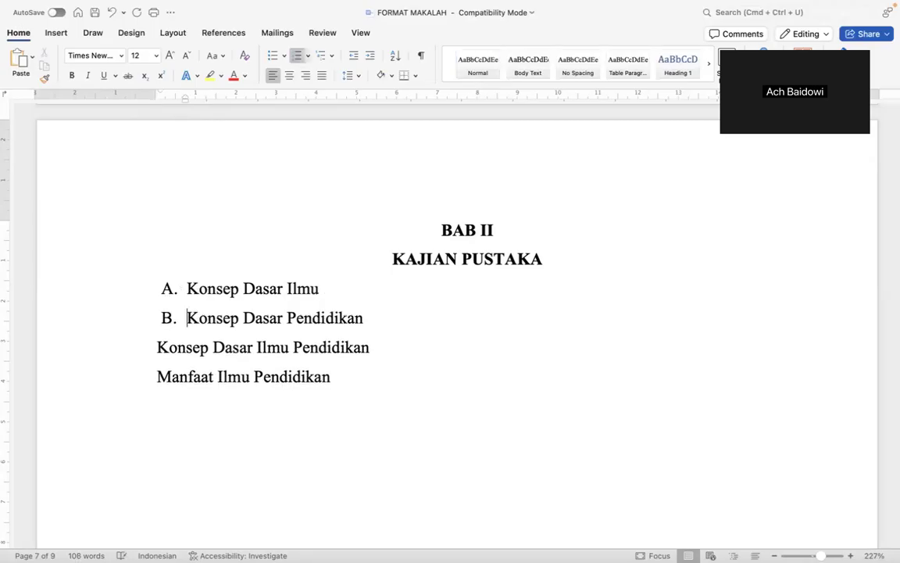
key(BackSpace)
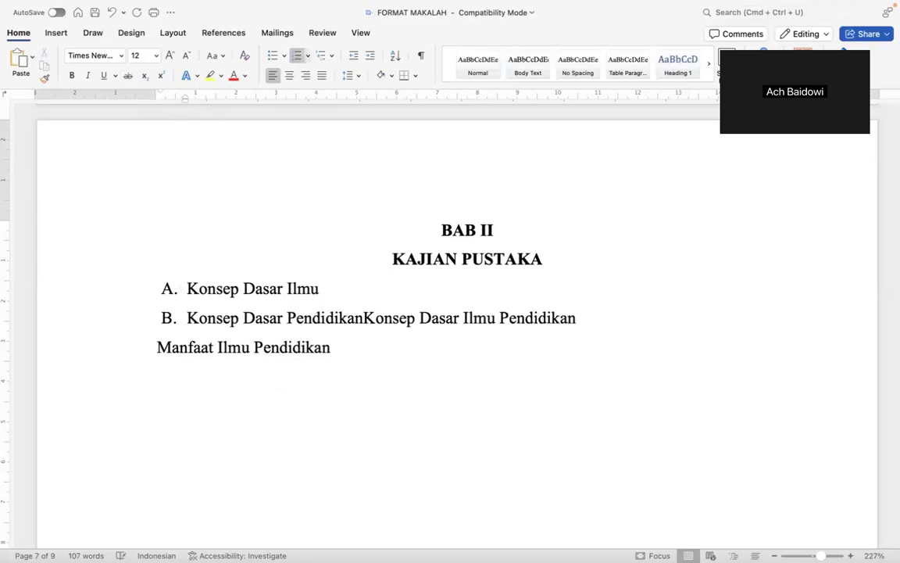
key(Return)
key(Down)
key(BackSpace)
key(Return)
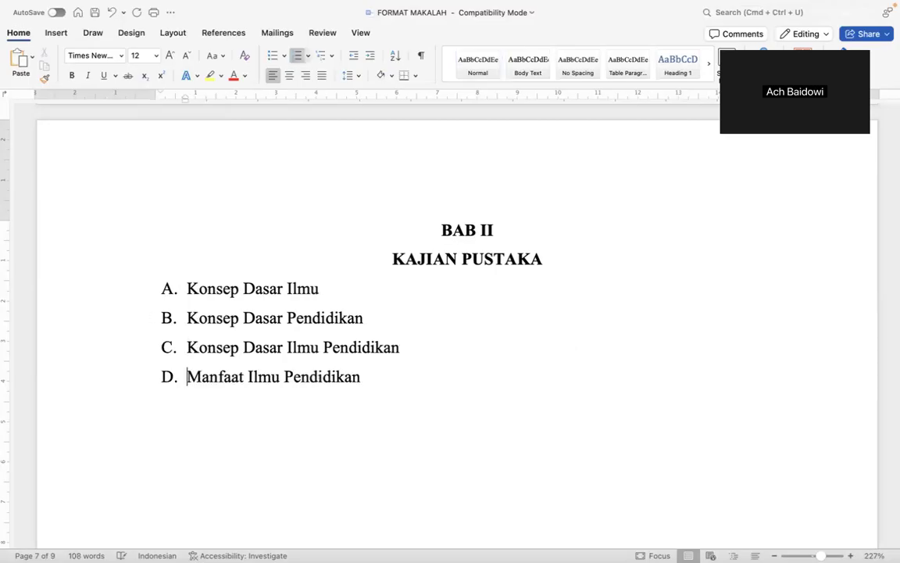
Make the four topics and their letters A–D bold.
double_click(210, 290)
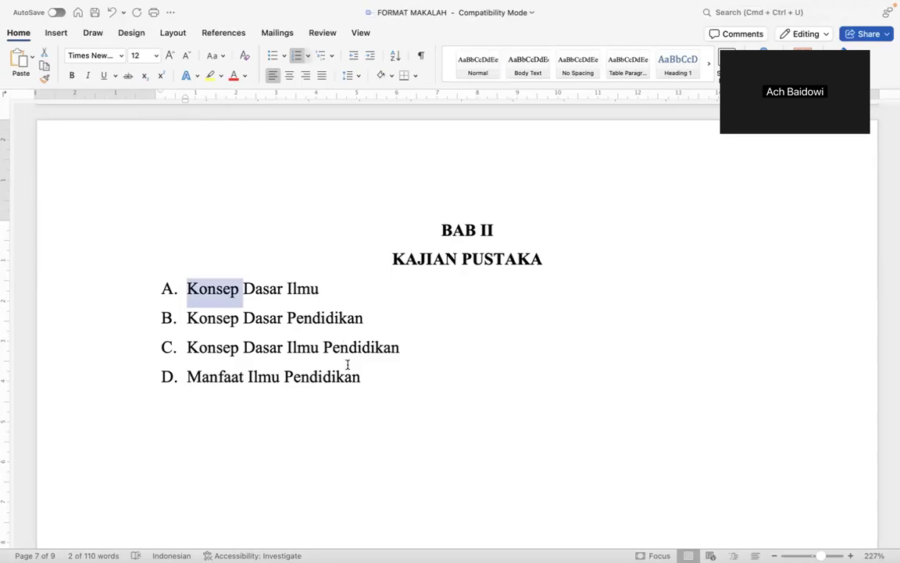
shift+click(404, 411)
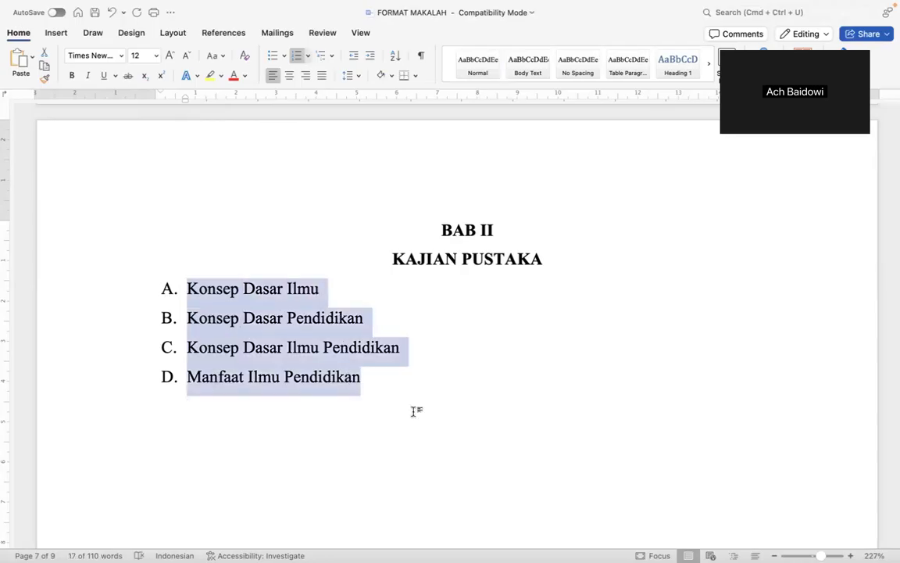
key(super+b)
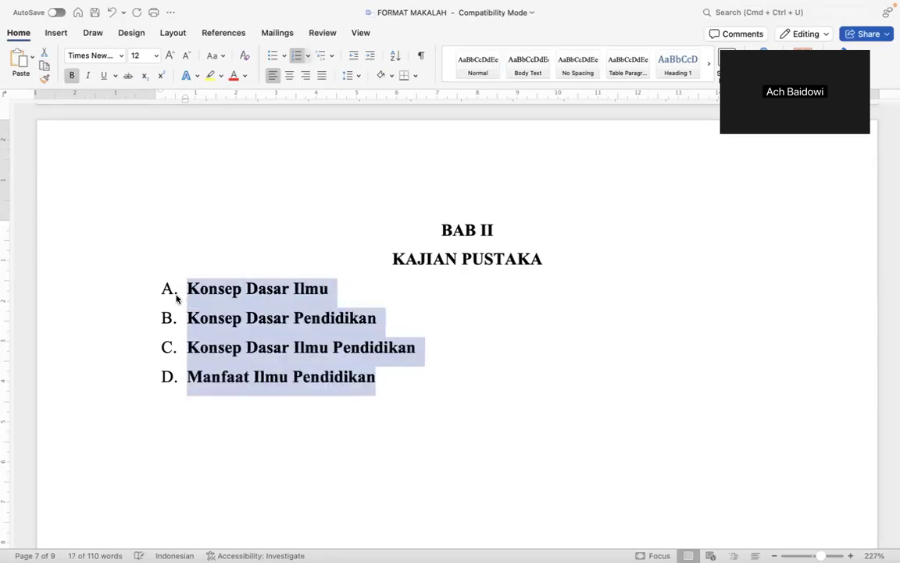
click(165, 292)
key(super+b)
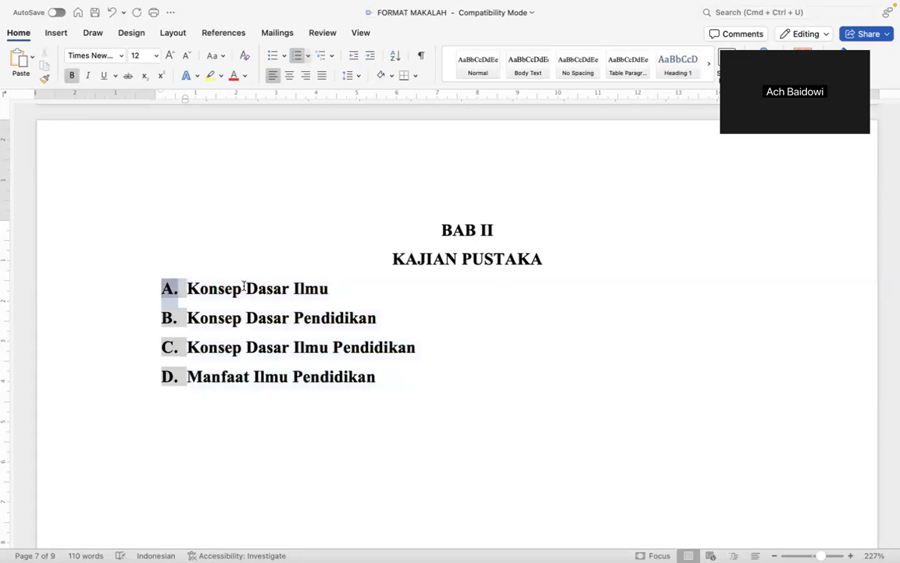
click(387, 344)
Delete the '(1 lembar)' placeholder and its leftover empty line on the BAB III page.
scroll(388, 341, down, 15)
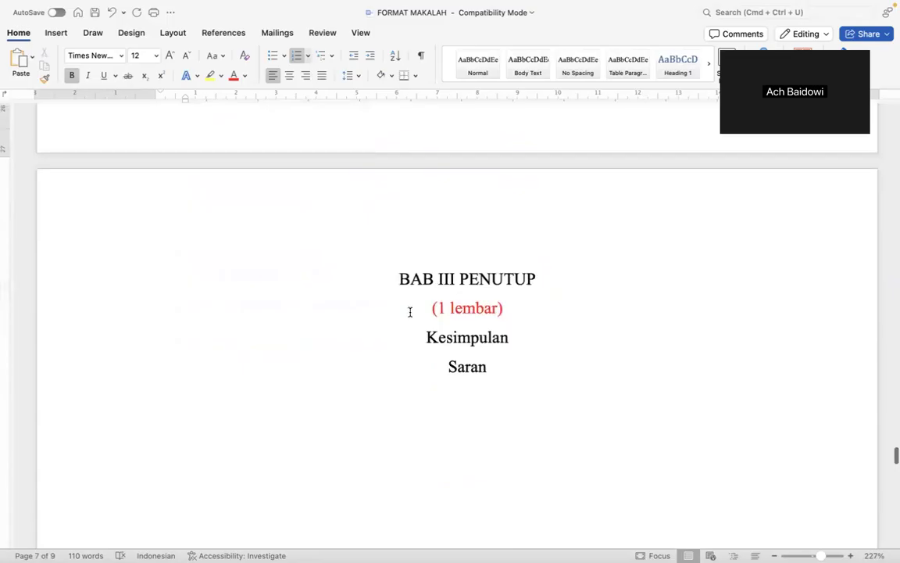
triple_click(410, 311)
key(BackSpace)
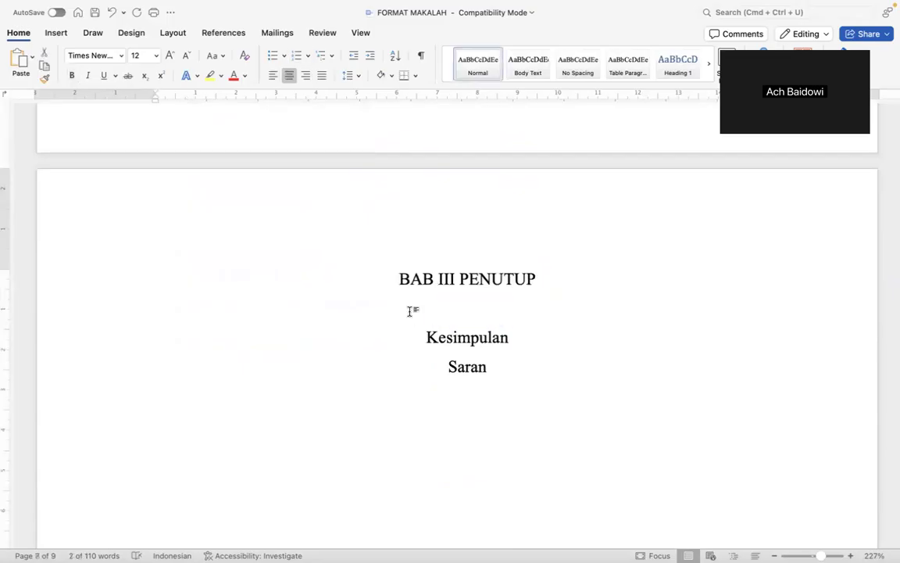
key(BackSpace)
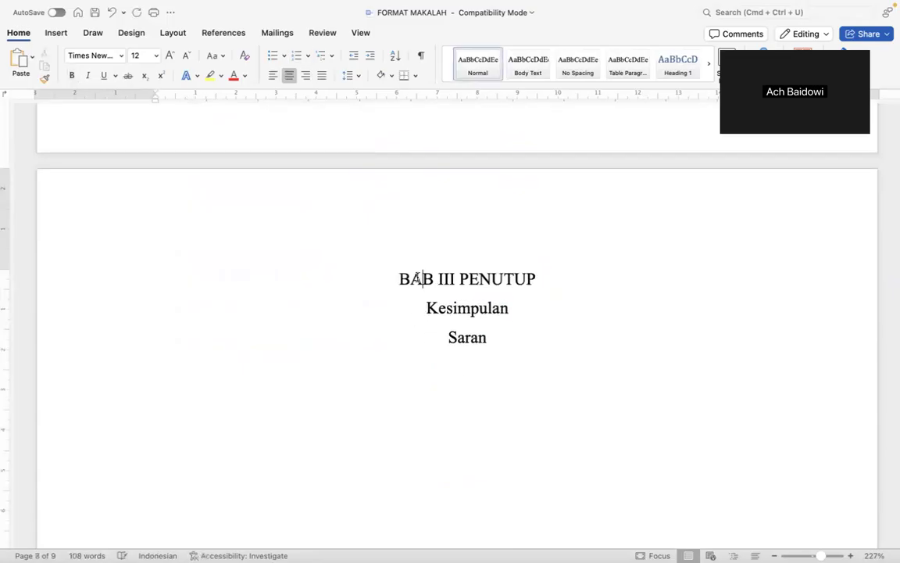
Bold the BAB III PENUTUP heading and split it into 'BAB III' and 'PENUTUP' lines.
double_click(407, 280)
shift+click(513, 283)
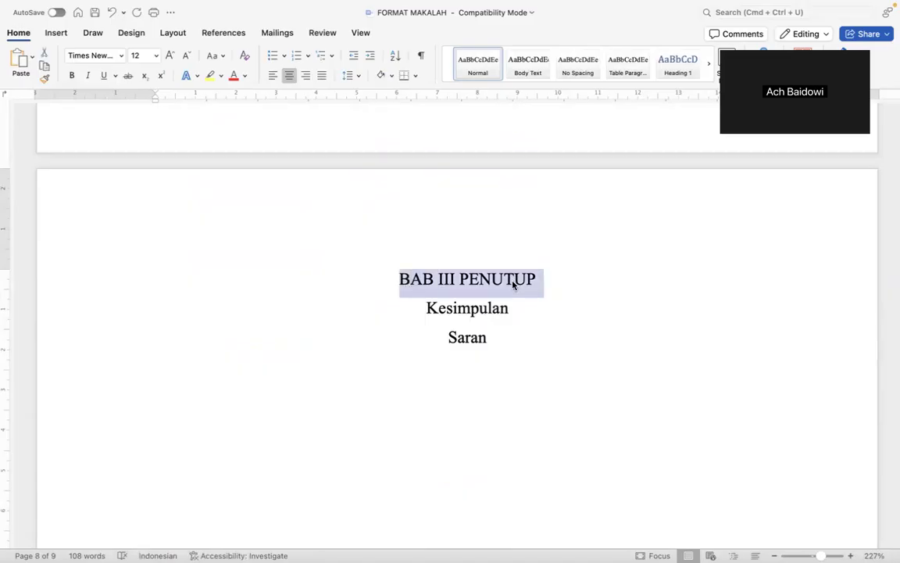
key(super+b)
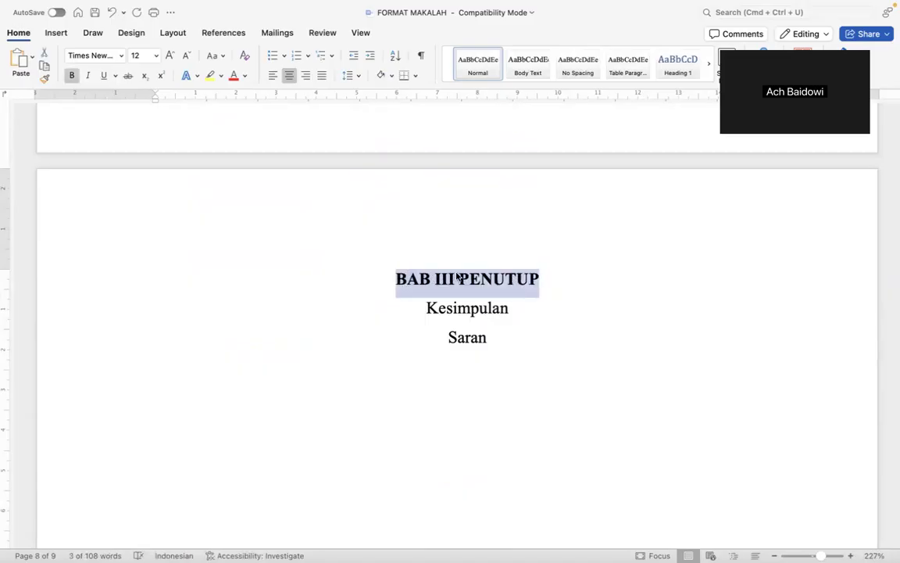
click(469, 280)
key(Left)
key(BackSpace)
key(Return)
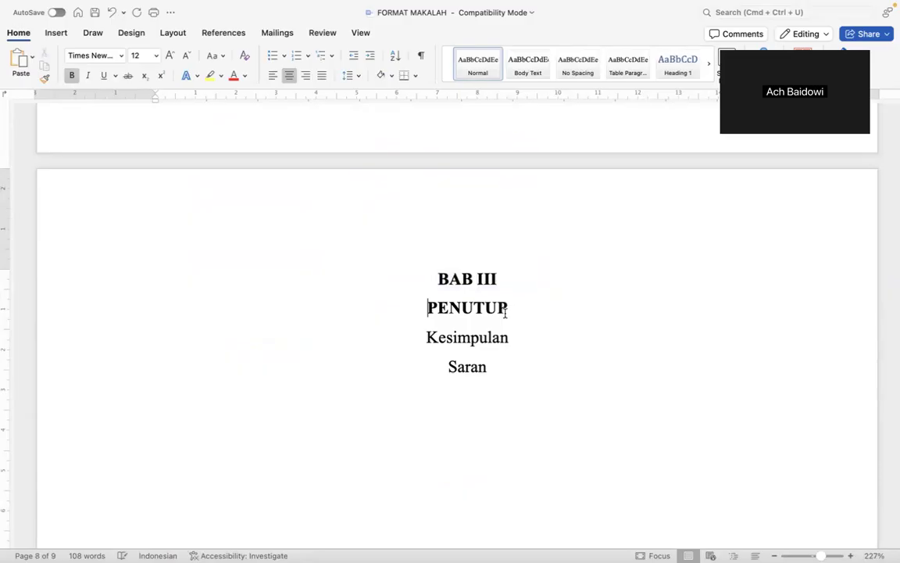
Left-align Kesimpulan and Saran and letter them as list items A. and B.
click(422, 339)
key(super+l)
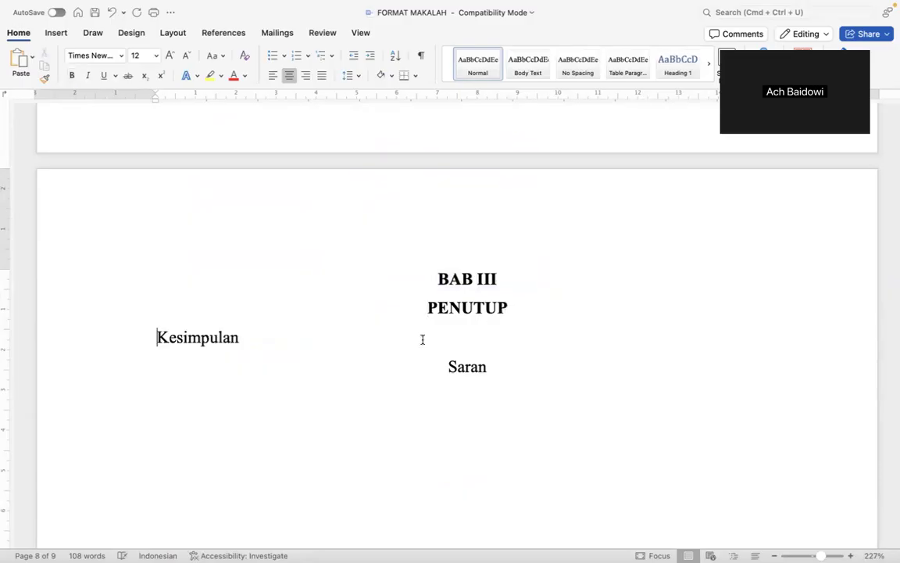
key(Down)
key(super+l)
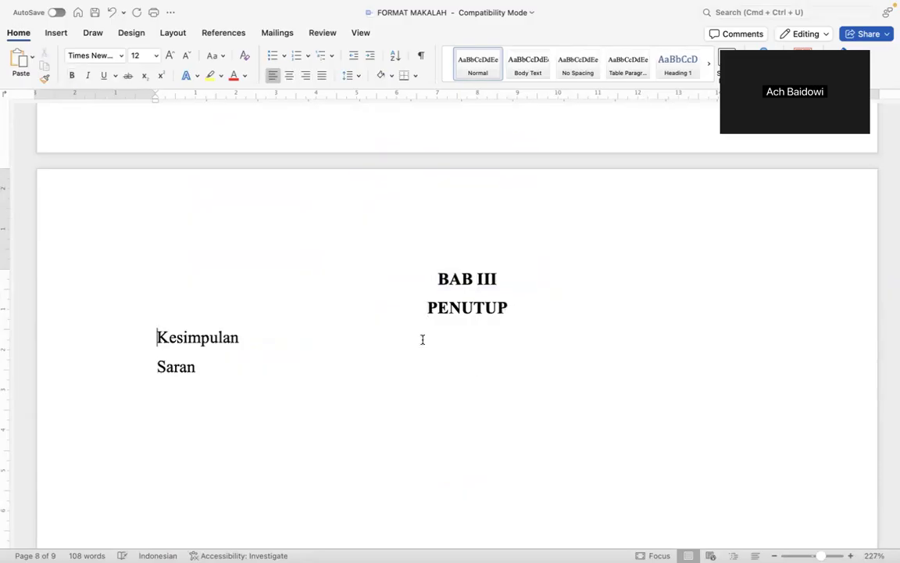
key(Up)
text(A.)
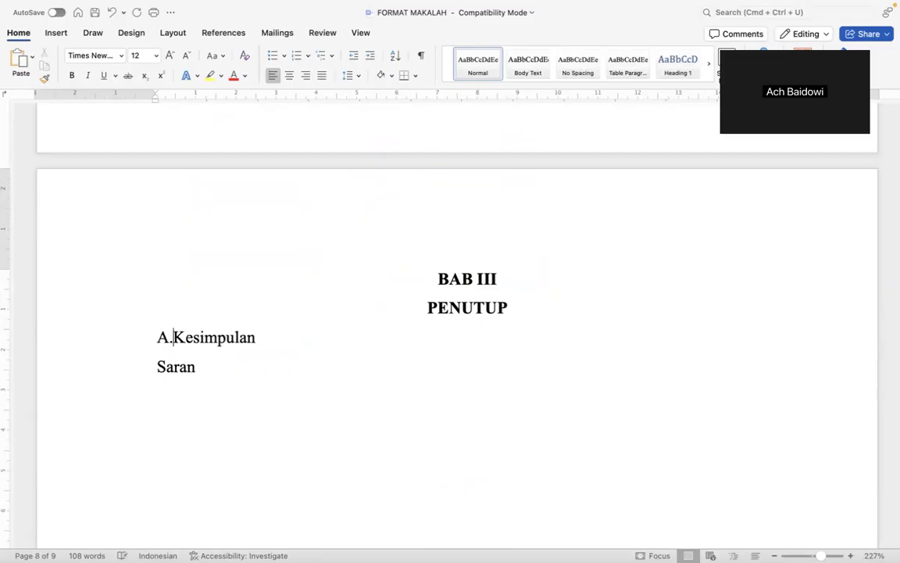
key(BackSpace)
key(BackSpace)
text(A.)
drag(204, 103, 180, 111)
click(157, 366)
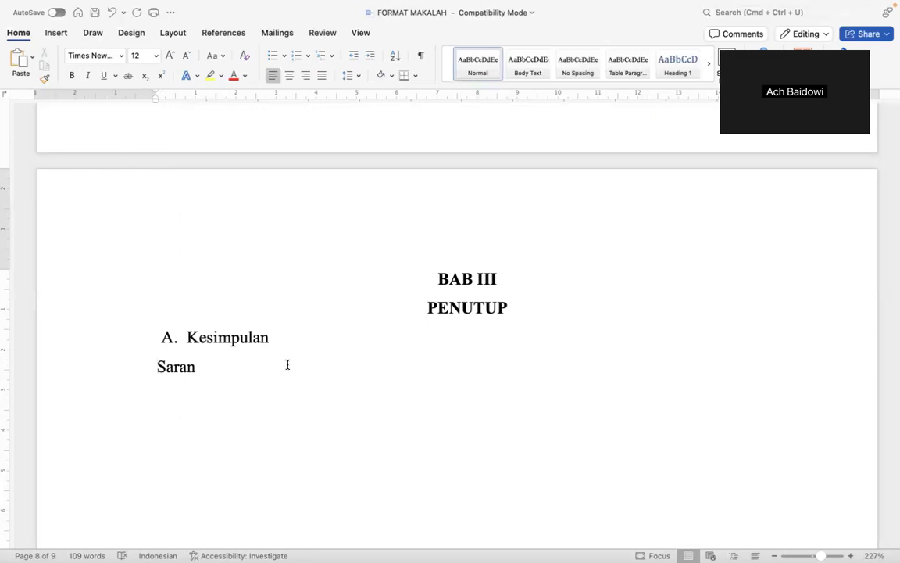
key(BackSpace)
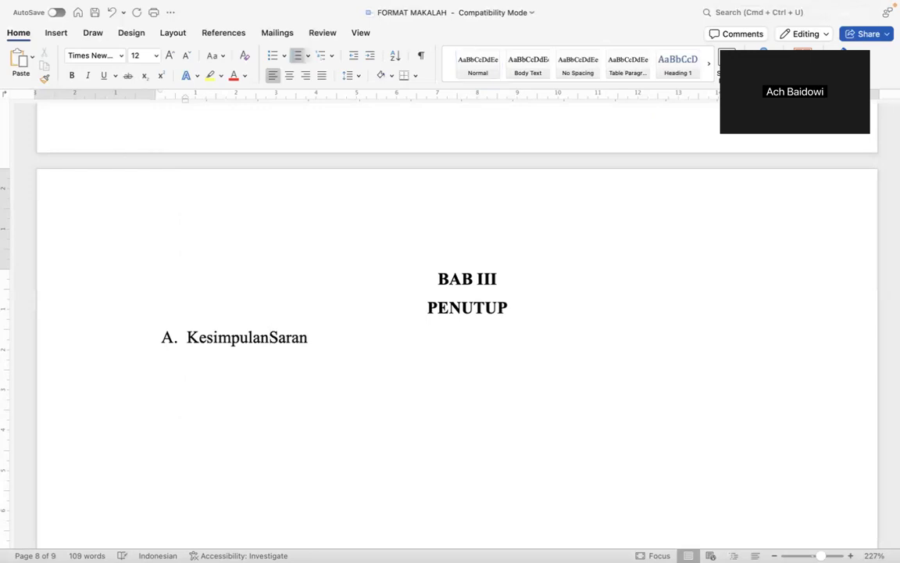
key(Return)
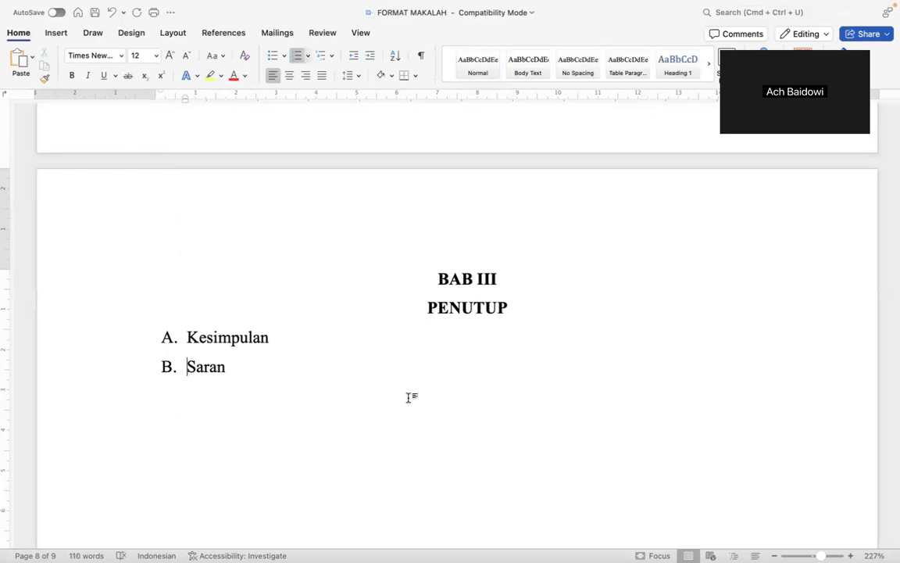
Make the Kesimpulan and Saran subheadings bold.
scroll(408, 398, down, 3)
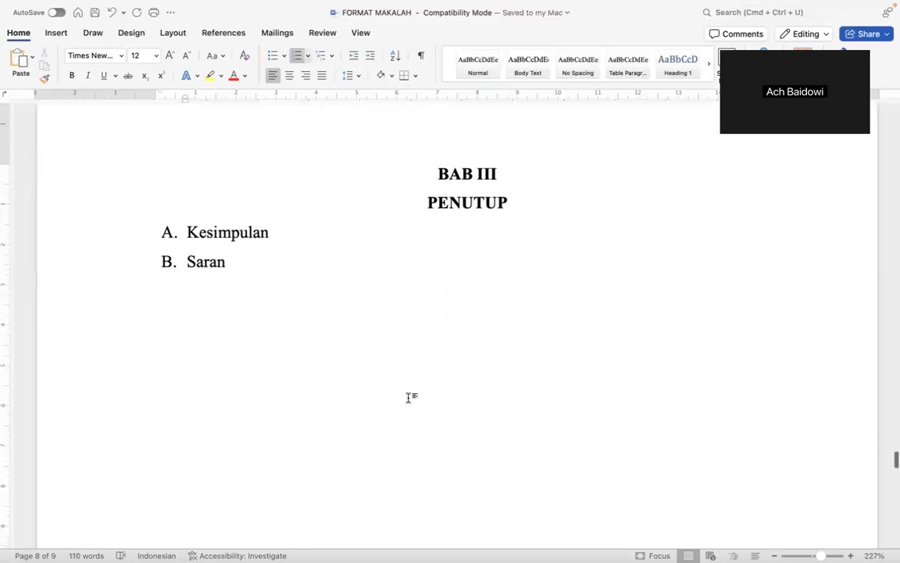
drag(182, 226, 211, 266)
key(super+b)
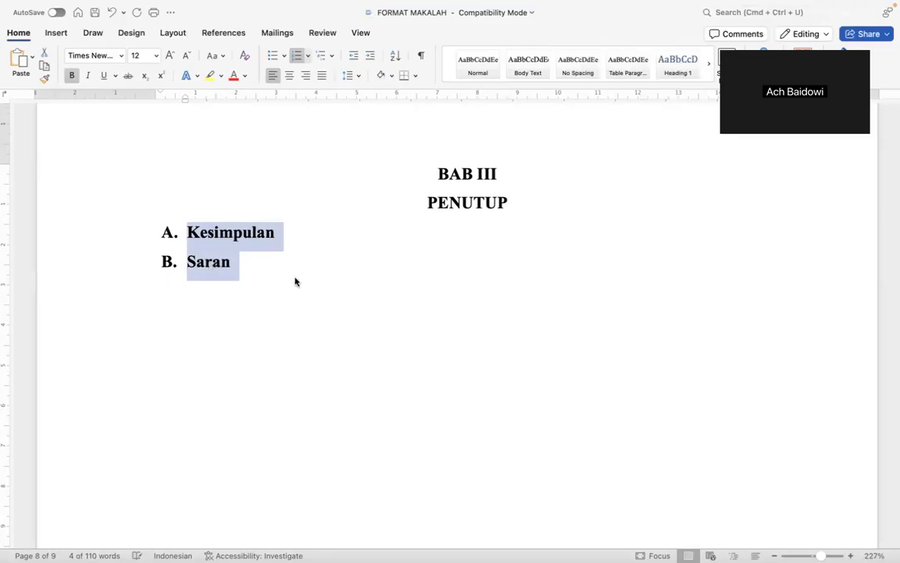
click(295, 278)
scroll(295, 278, down, 10)
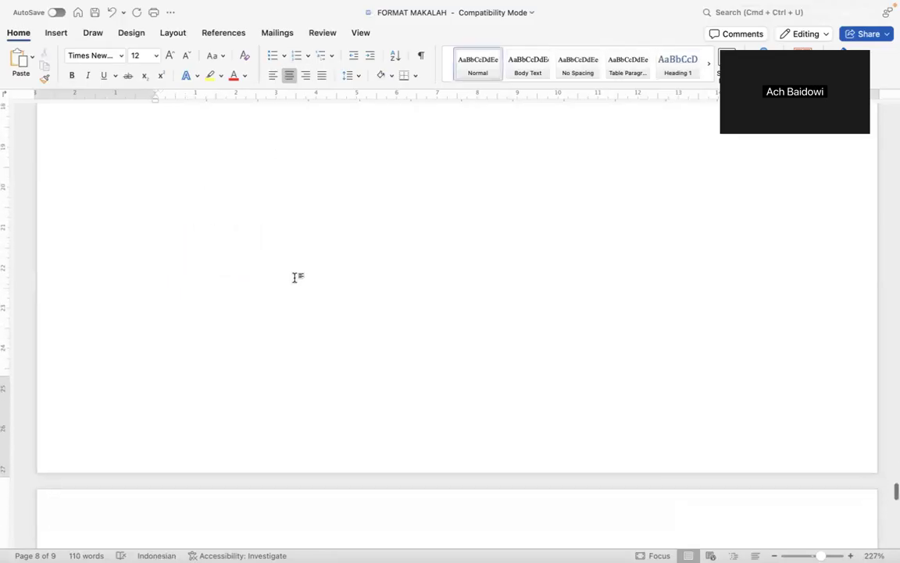
Clear the '(sesuaikan sumbernya)' line under DAFTAR PUSTAKA, leaving it empty, and save.
scroll(295, 278, down, 1)
click(372, 362)
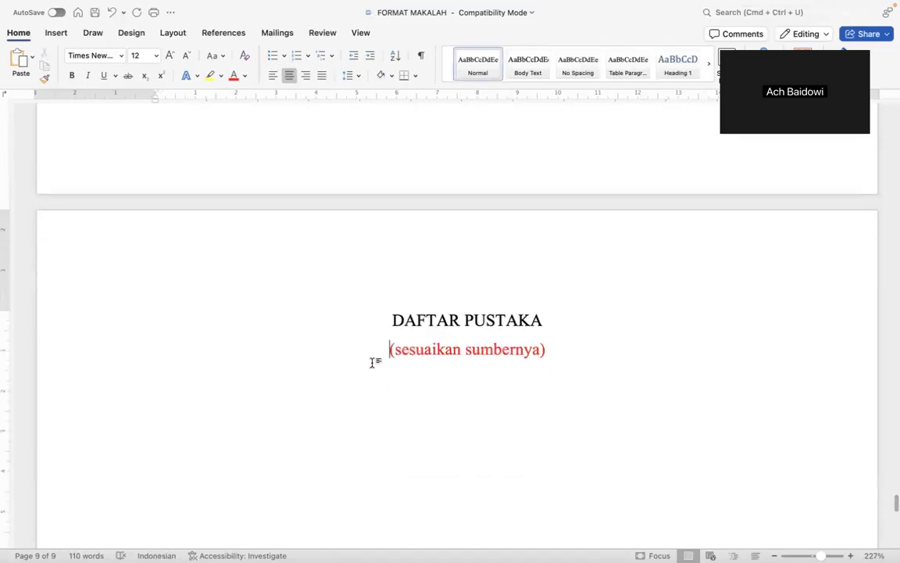
triple_click(373, 362)
key(BackSpace)
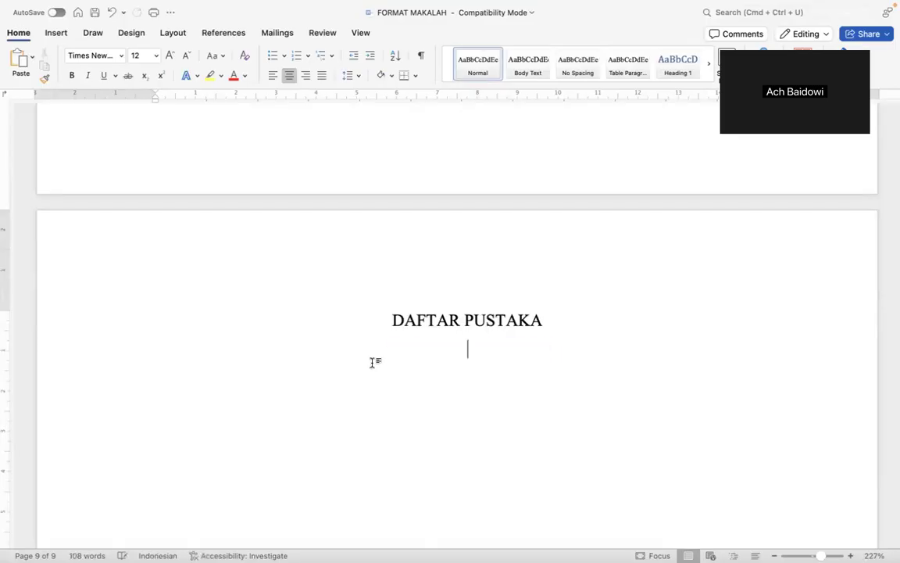
scroll(372, 363, down, 5)
scroll(373, 362, up, 8)
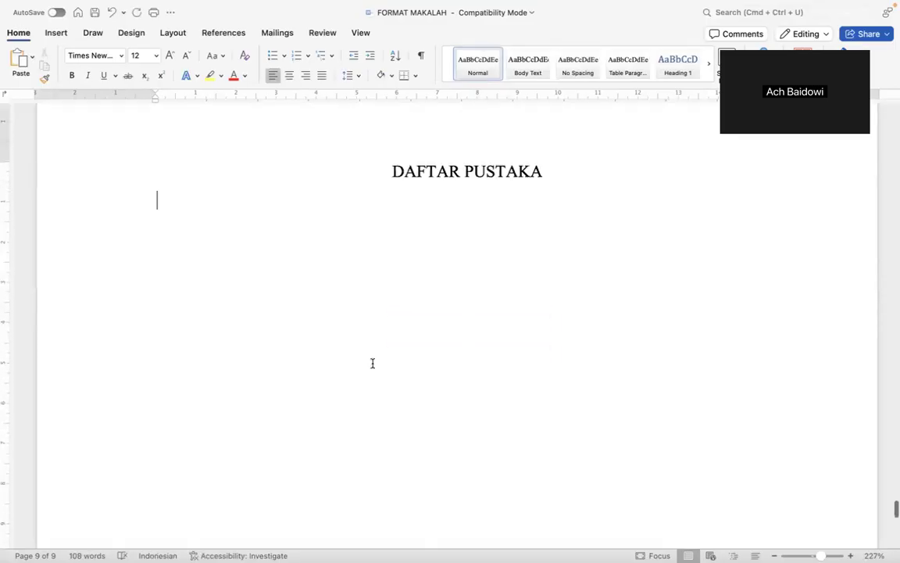
key(super+s)
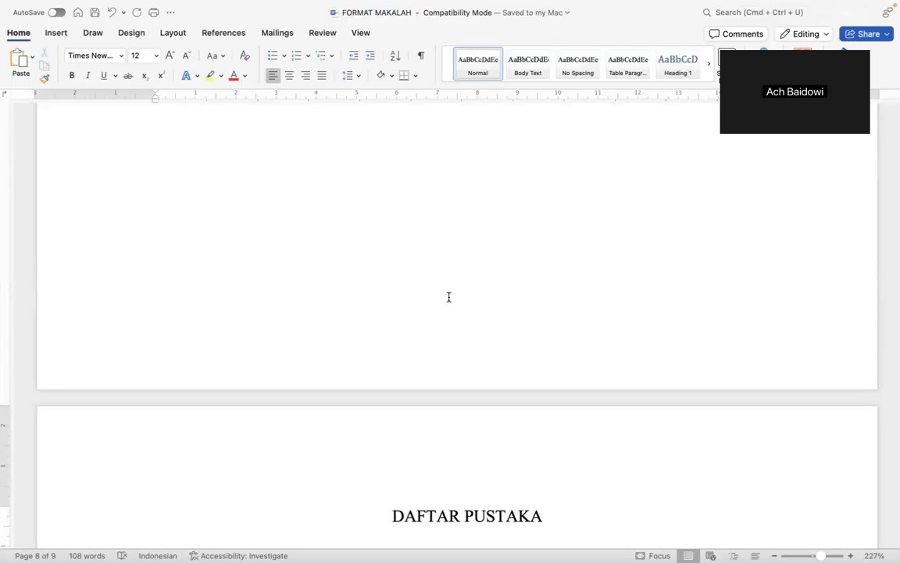
scroll(448, 297, up, 3)
scroll(450, 297, up, 5)
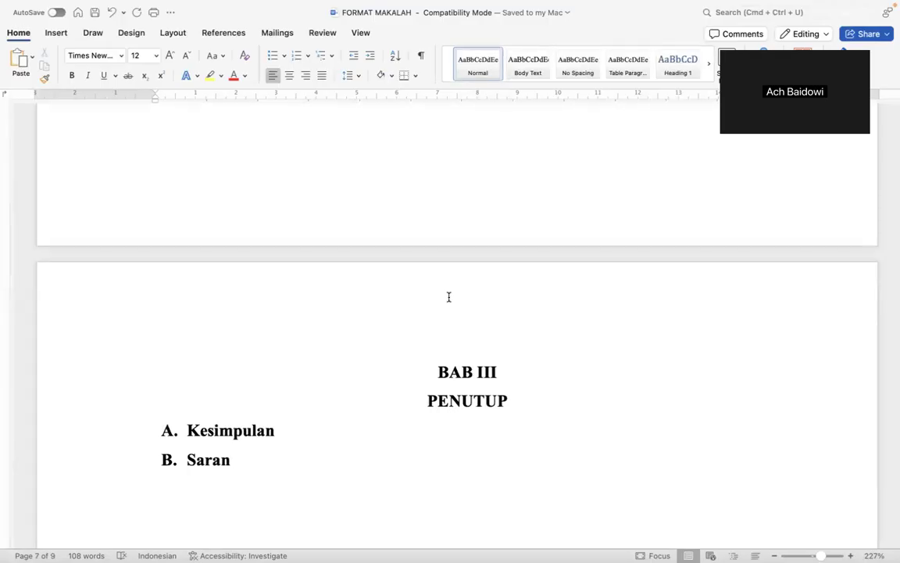
scroll(448, 297, up, 5)
scroll(449, 297, up, 5)
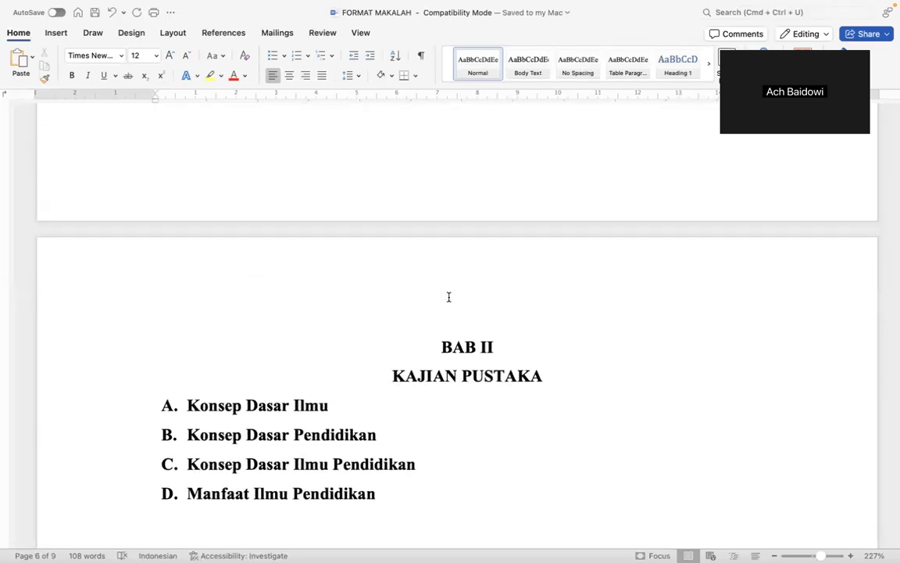
scroll(449, 297, up, 5)
scroll(449, 297, down, 5)
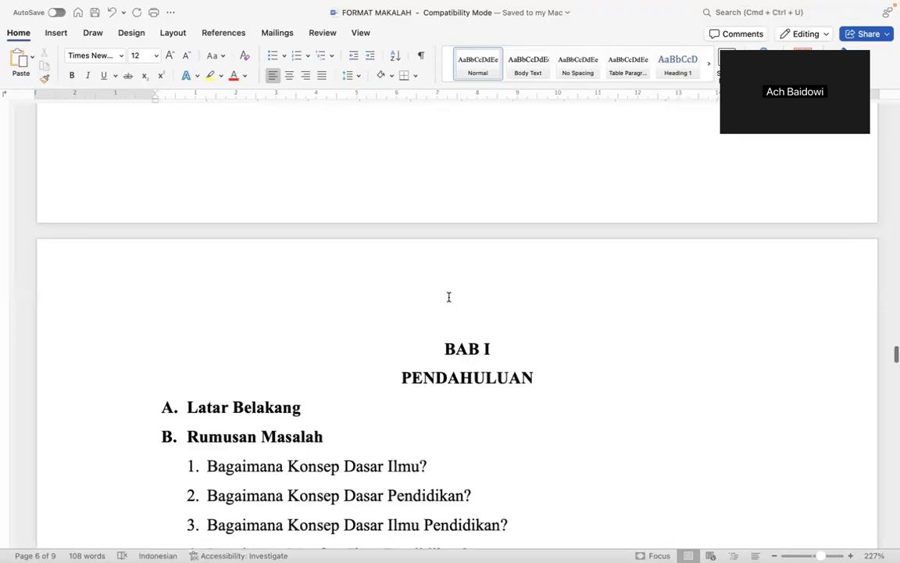
scroll(445, 299, down, 3)
scroll(444, 300, up, 10)
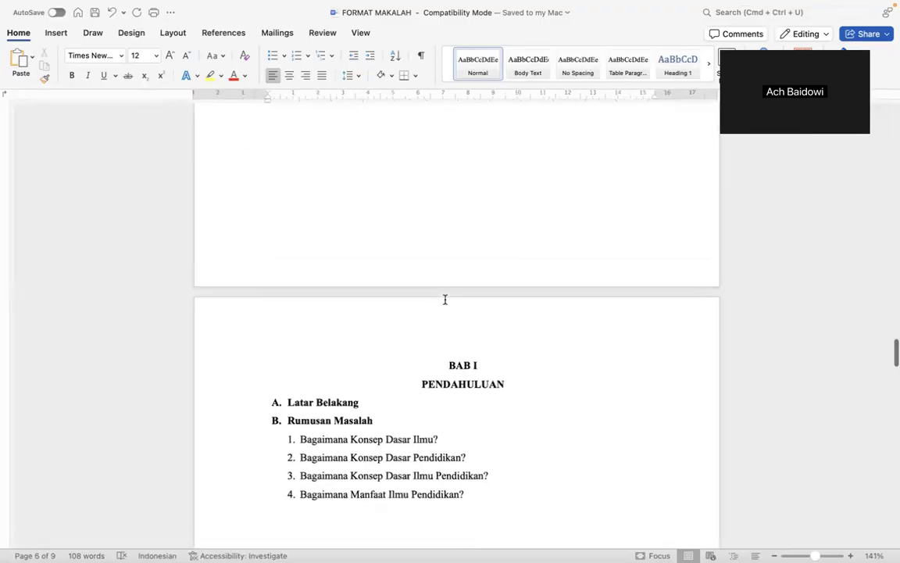
scroll(444, 299, up, 5)
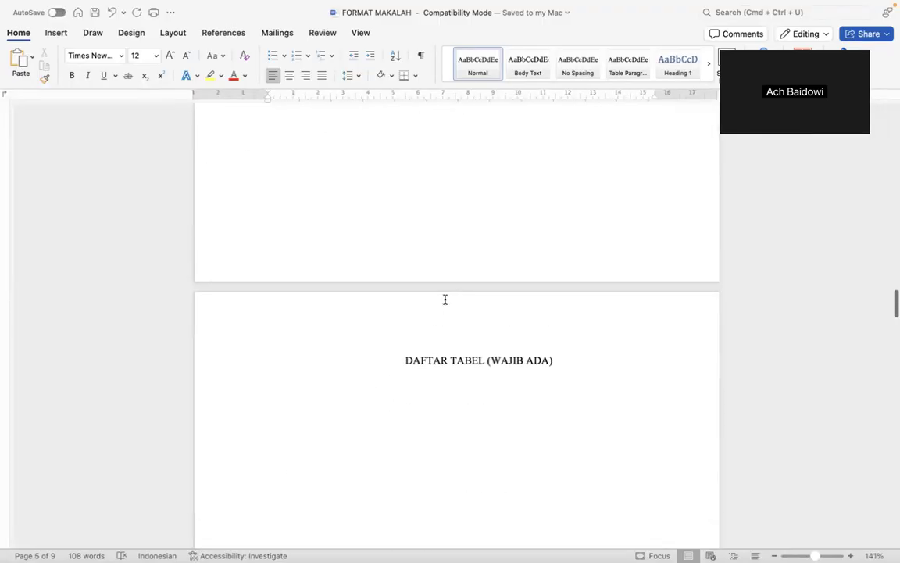
scroll(445, 299, up, 15)
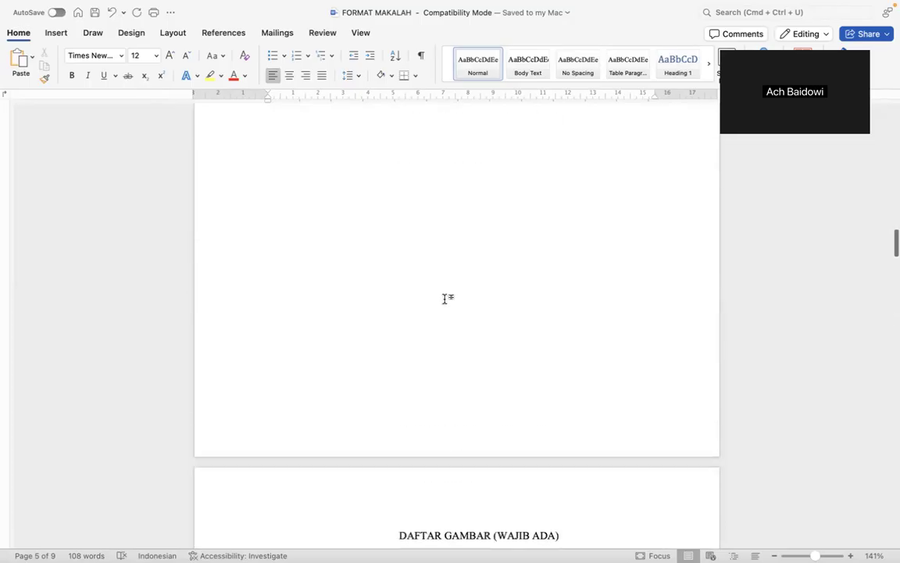
scroll(445, 299, down, 1)
scroll(445, 300, down, 1)
scroll(444, 299, up, 8)
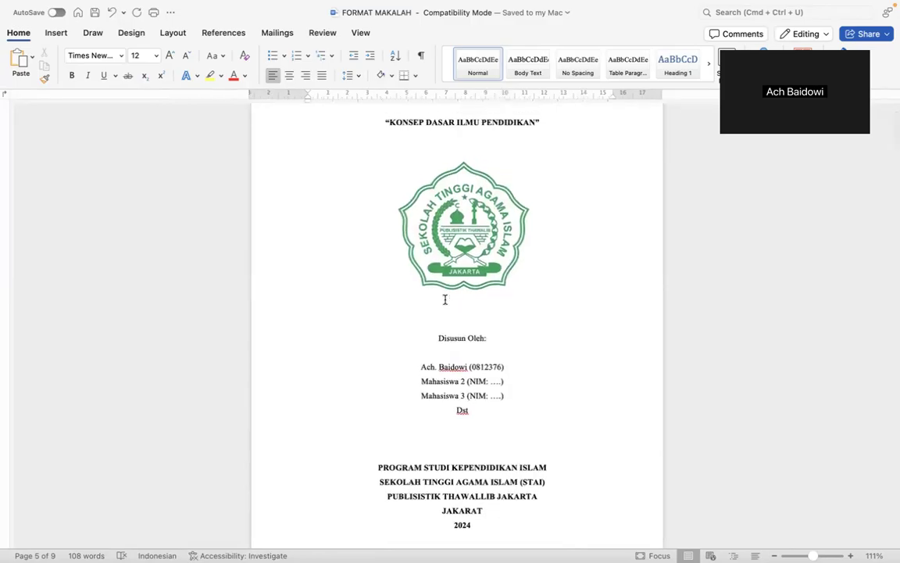
scroll(426, 144, up, 3)
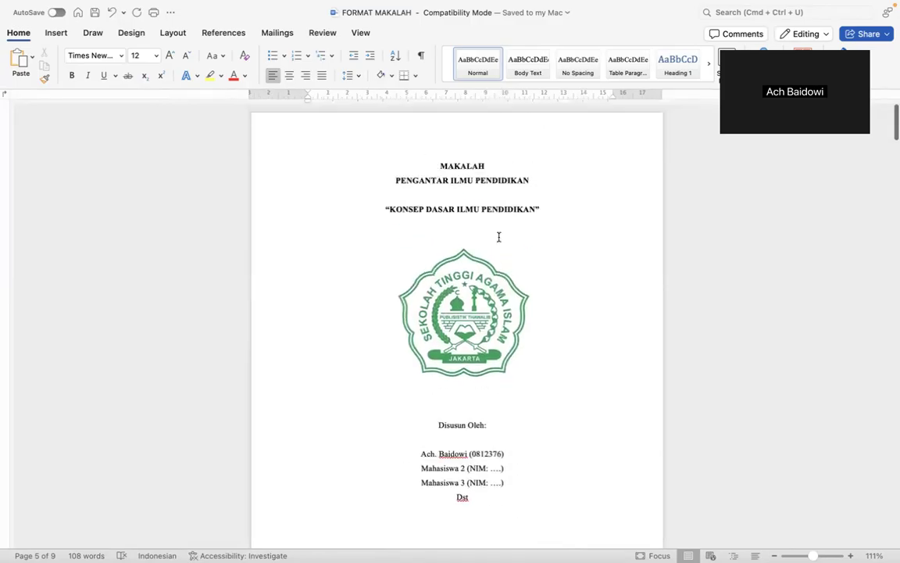
scroll(499, 237, down, 20)
scroll(499, 237, down, 4)
scroll(499, 236, up, 1)
scroll(499, 237, down, 3)
scroll(499, 236, down, 20)
scroll(498, 236, down, 15)
scroll(499, 237, down, 10)
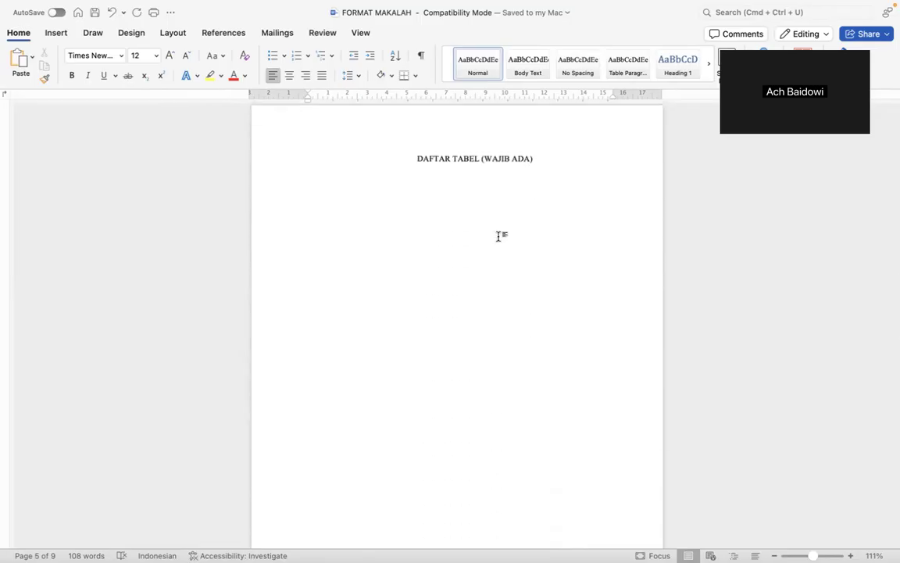
scroll(500, 236, down, 2)
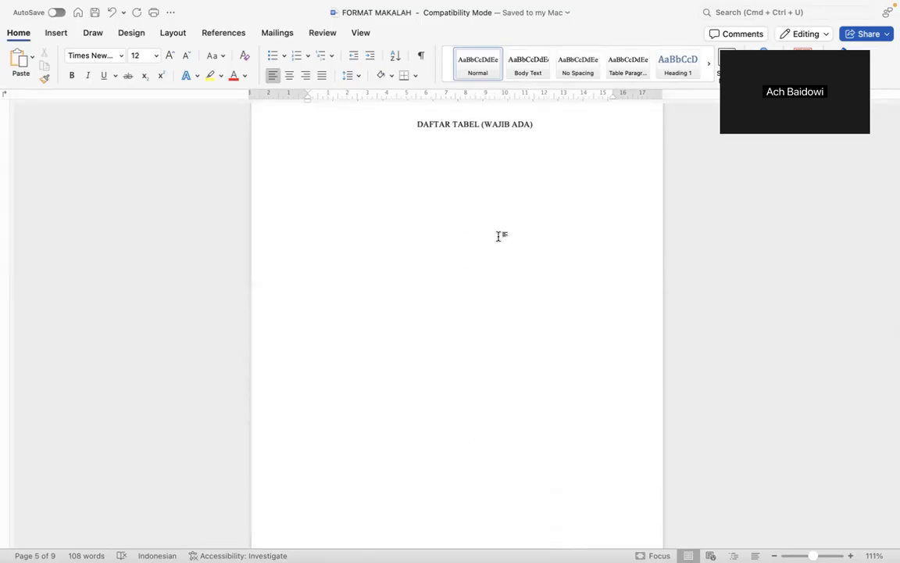
scroll(498, 237, up, 4)
scroll(499, 237, down, 5)
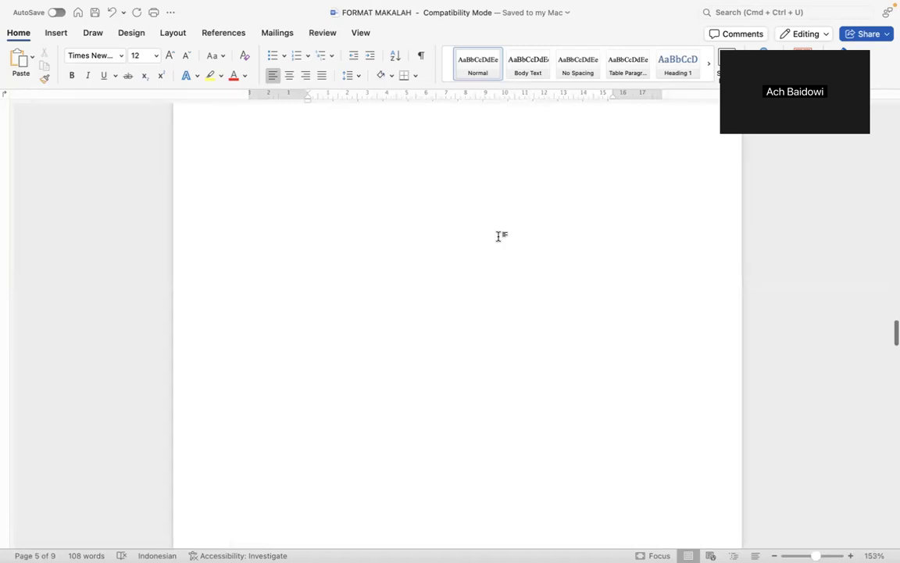
scroll(499, 237, down, 5)
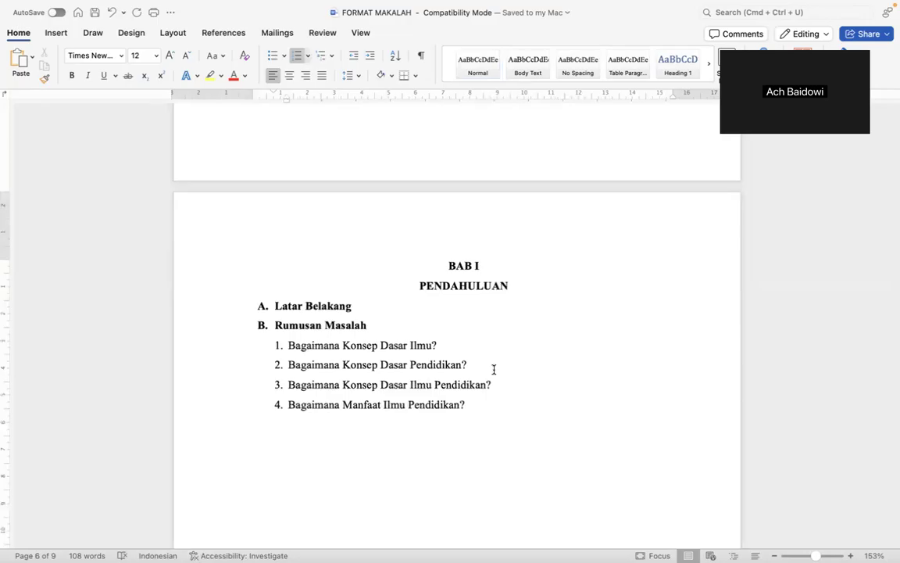
scroll(493, 370, down, 1)
scroll(494, 370, down, 6)
scroll(494, 370, down, 7)
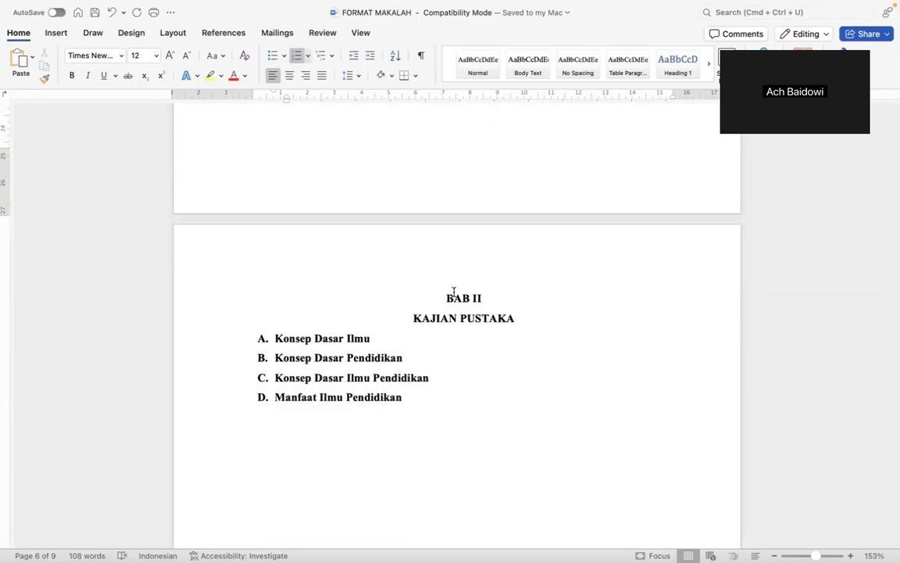
click(380, 336)
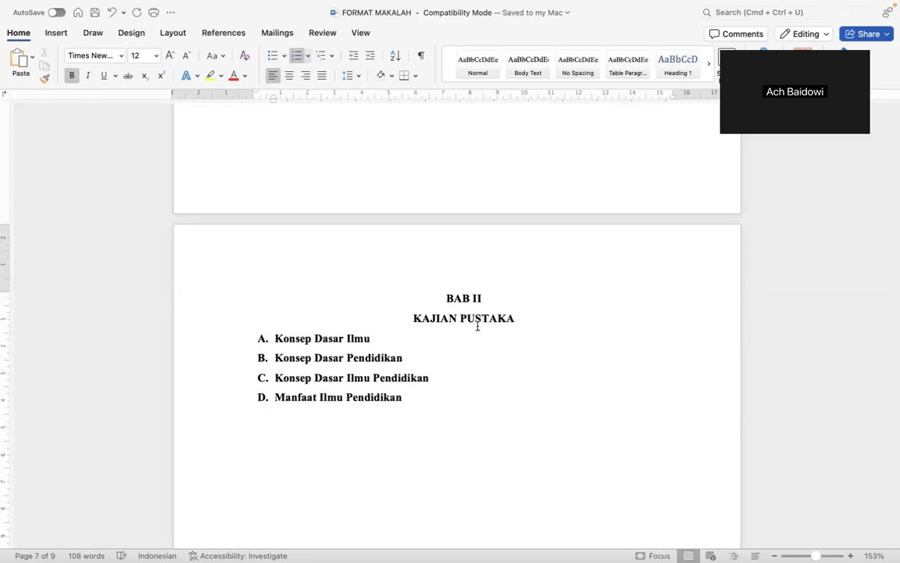
scroll(477, 325, down, 10)
scroll(478, 325, down, 10)
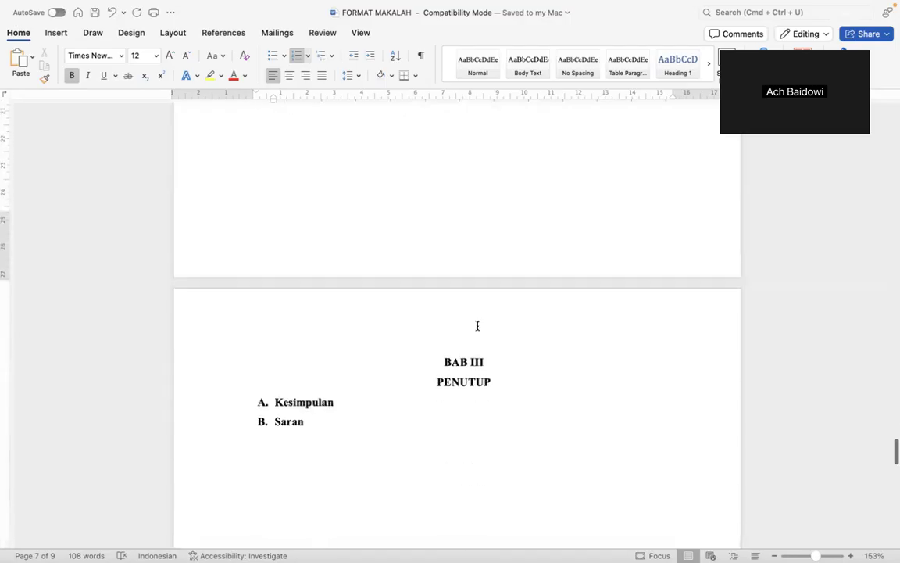
scroll(477, 325, down, 10)
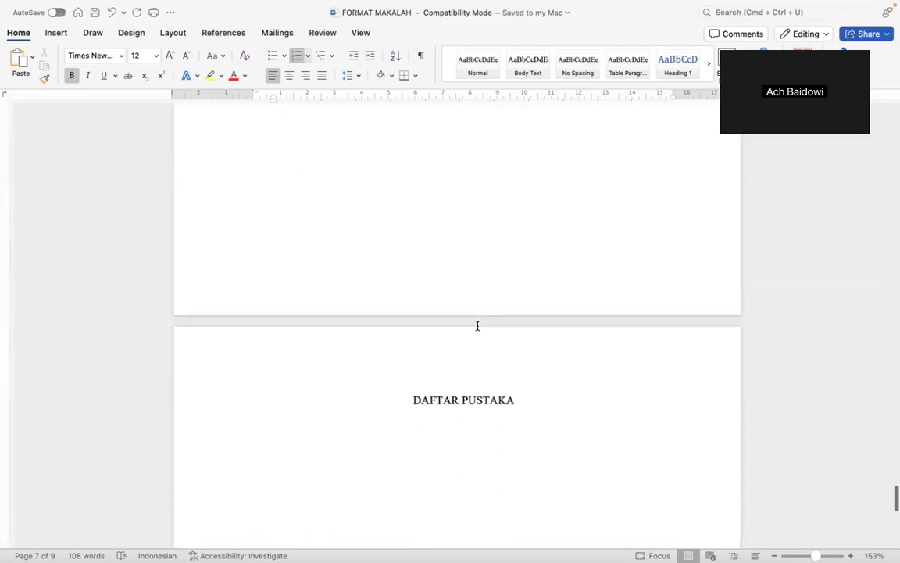
scroll(477, 325, up, 15)
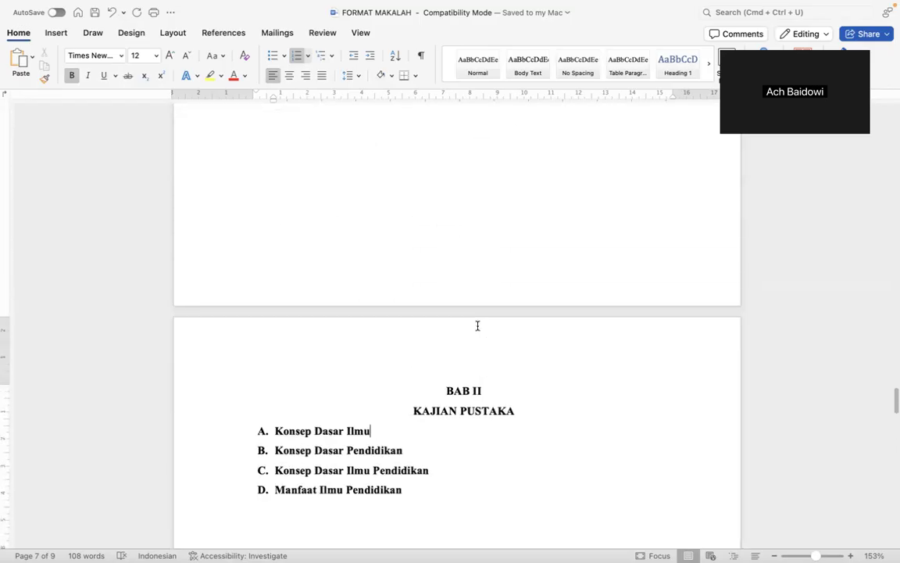
scroll(478, 325, up, 8)
scroll(477, 325, up, 10)
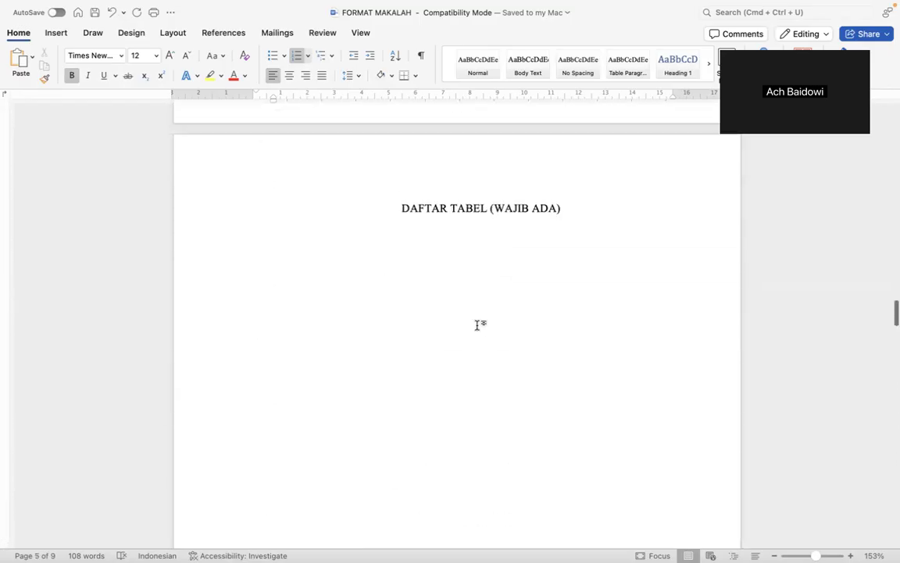
scroll(478, 325, up, 15)
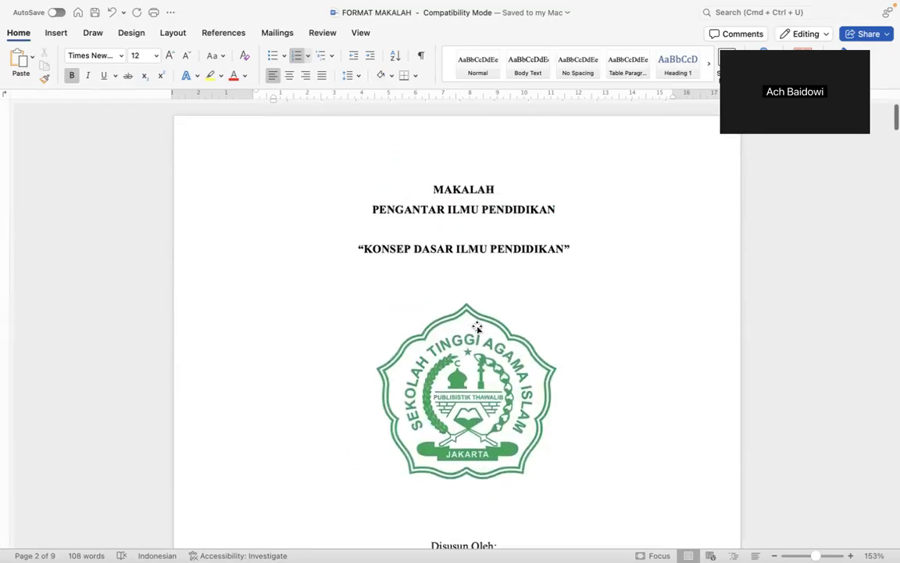
scroll(477, 327, down, 1)
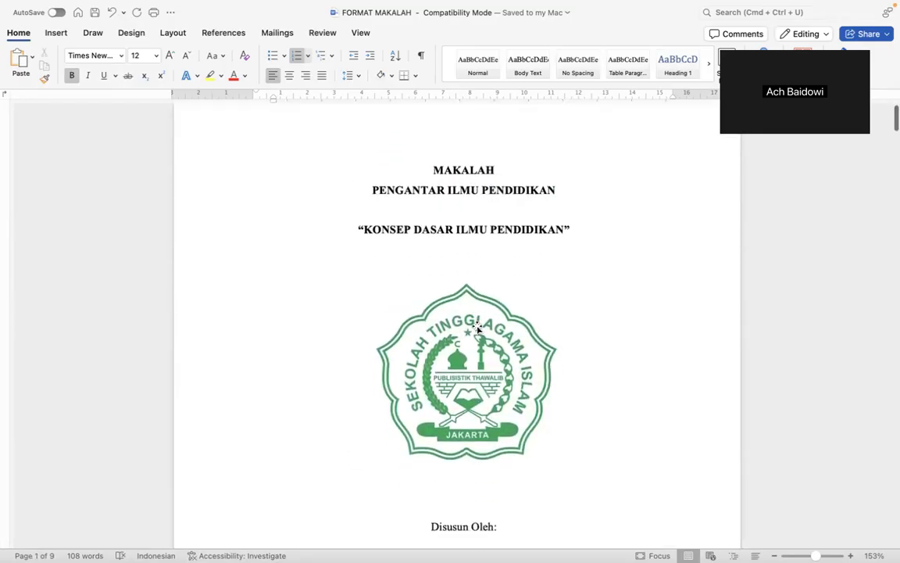
scroll(477, 327, down, 2)
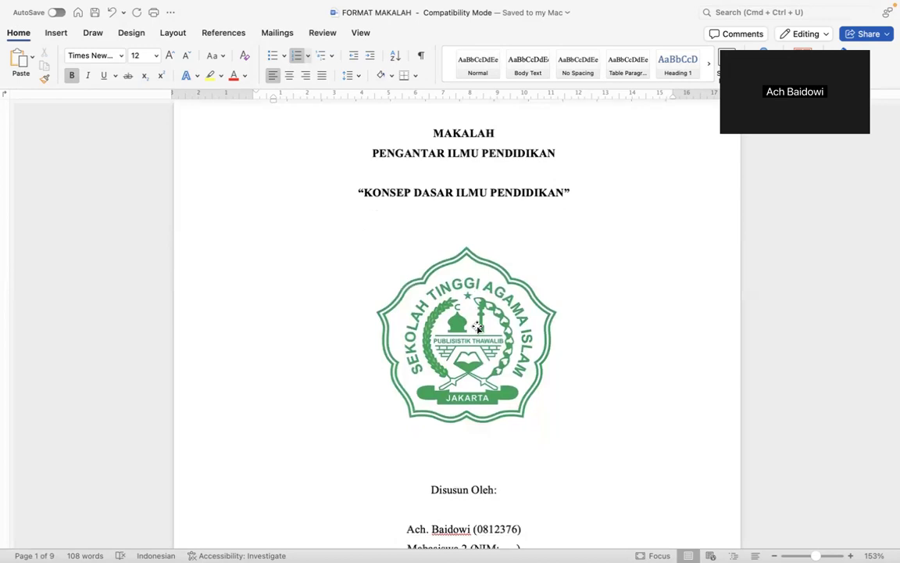